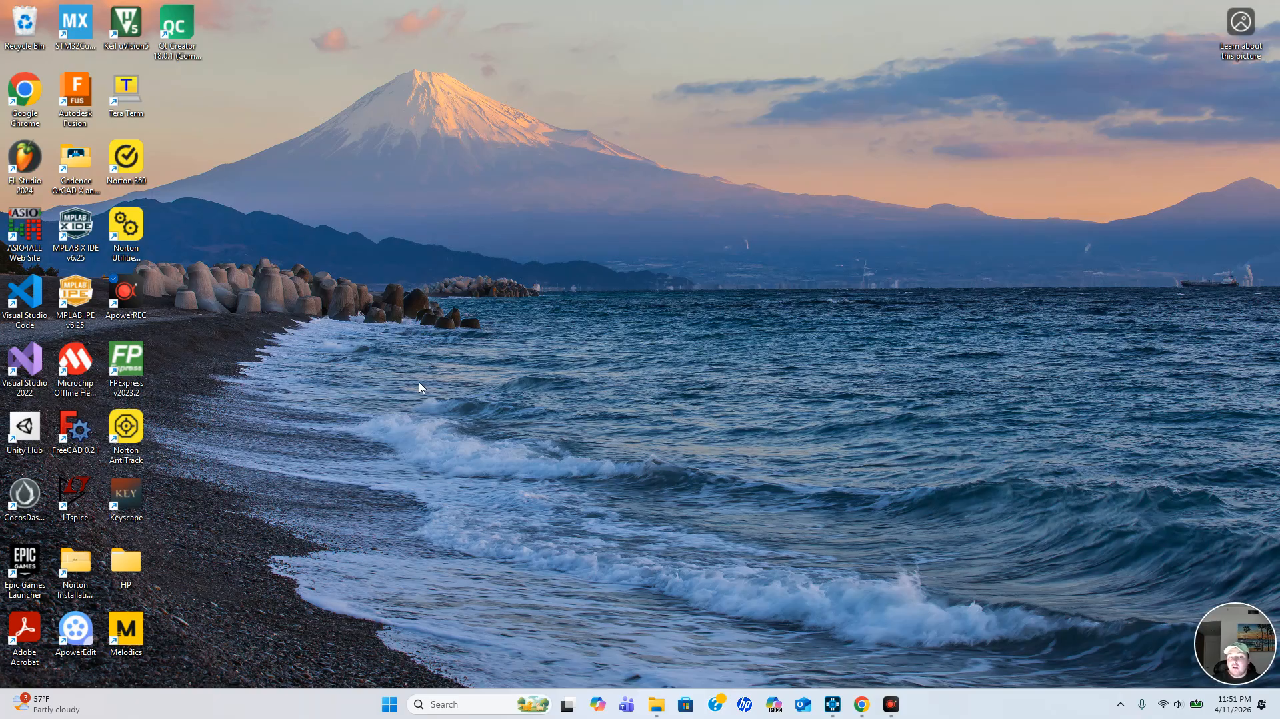
Switch to OrCAD X and close the open TEST4 project without saving its changes.
{"action": "left_click", "coordinate": [833, 704]}
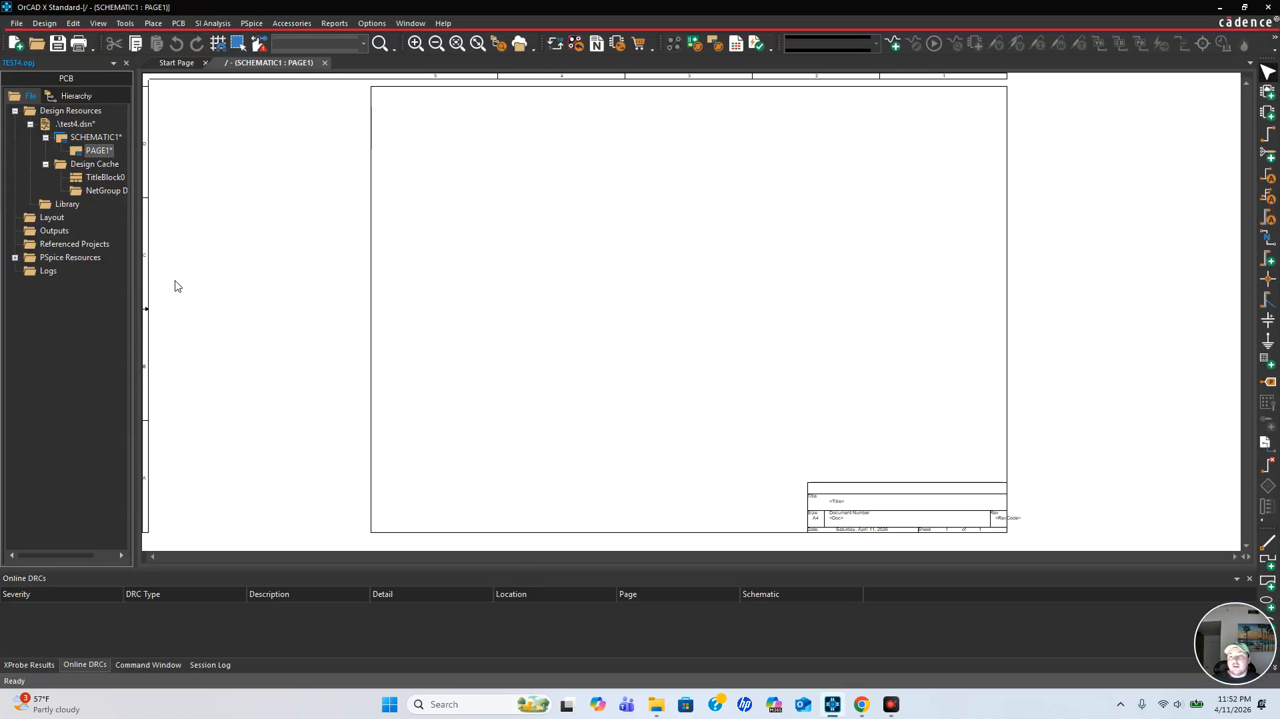
{"action": "left_click", "coordinate": [17, 23]}
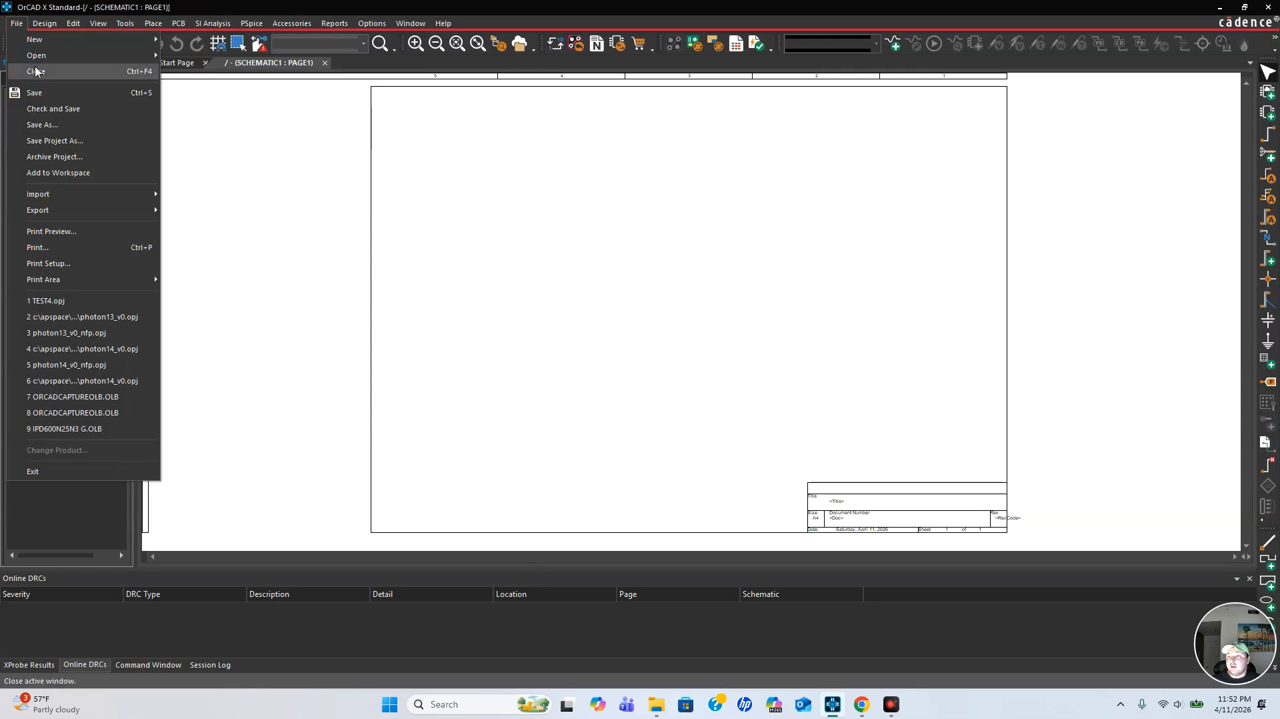
{"action": "left_click", "coordinate": [35, 71]}
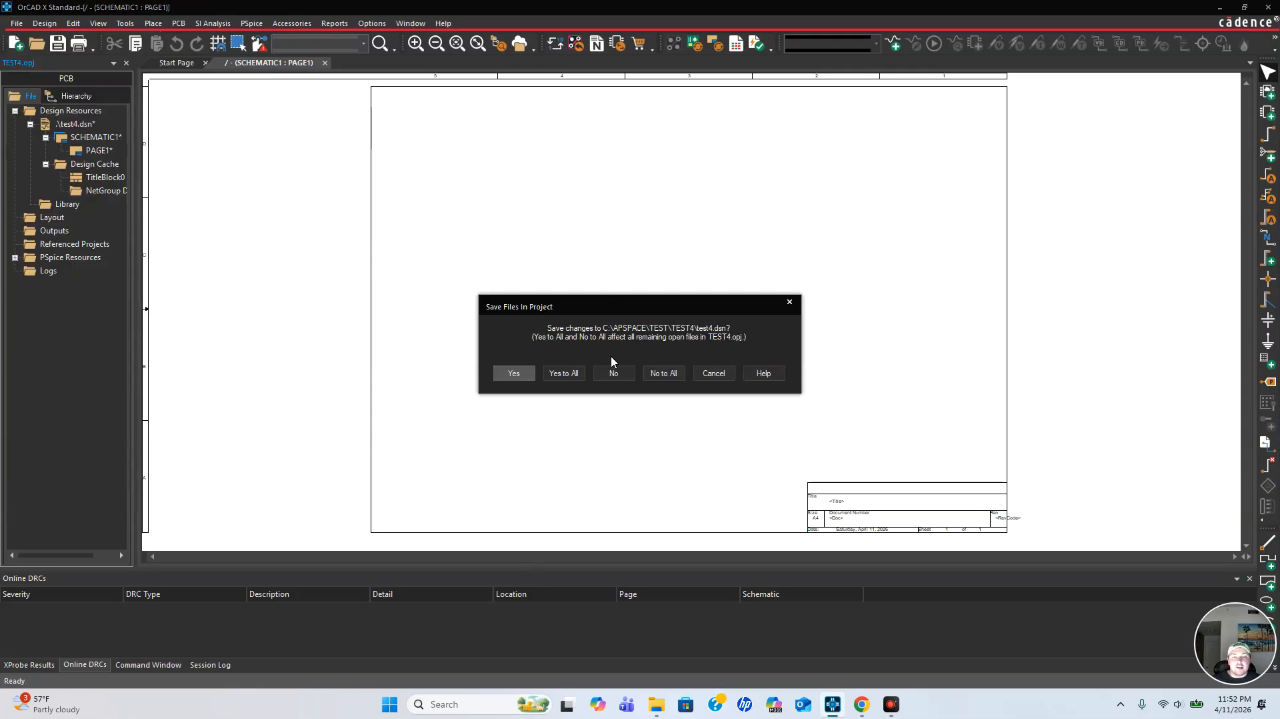
{"action": "left_click", "coordinate": [613, 374]}
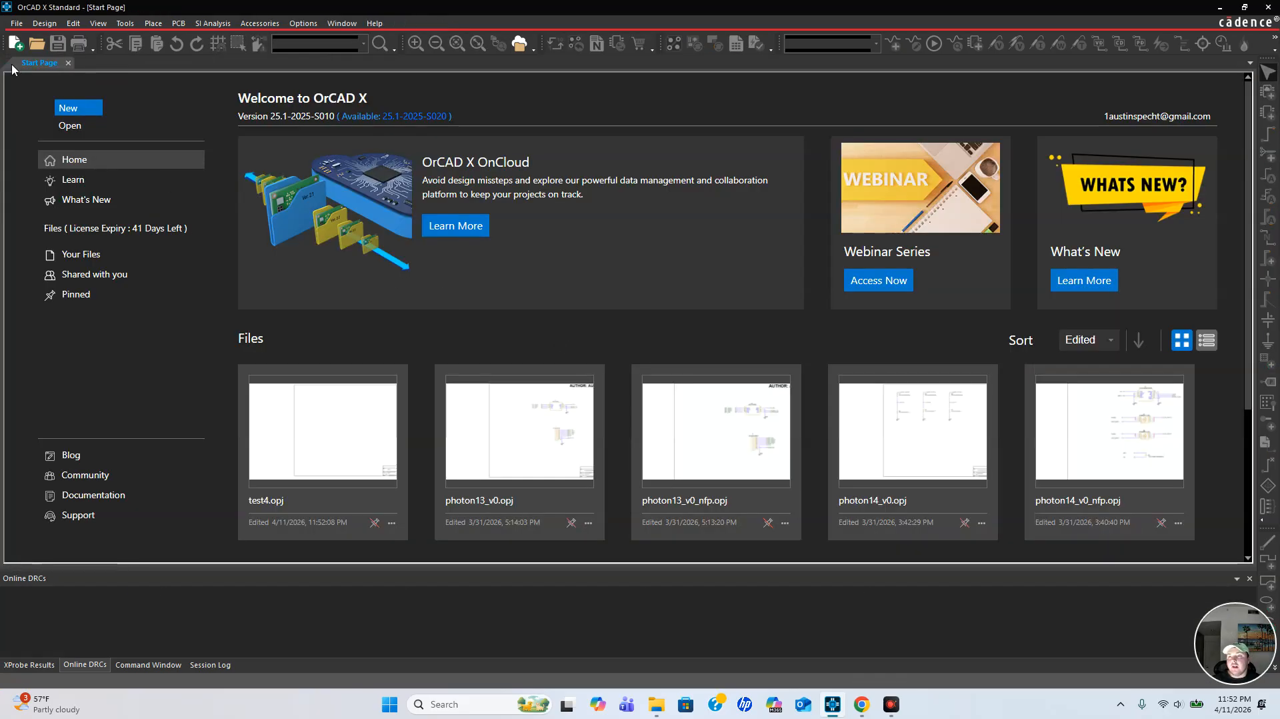
Start a new project and turn off the Use Workspace option.
{"action": "left_click", "coordinate": [17, 23]}
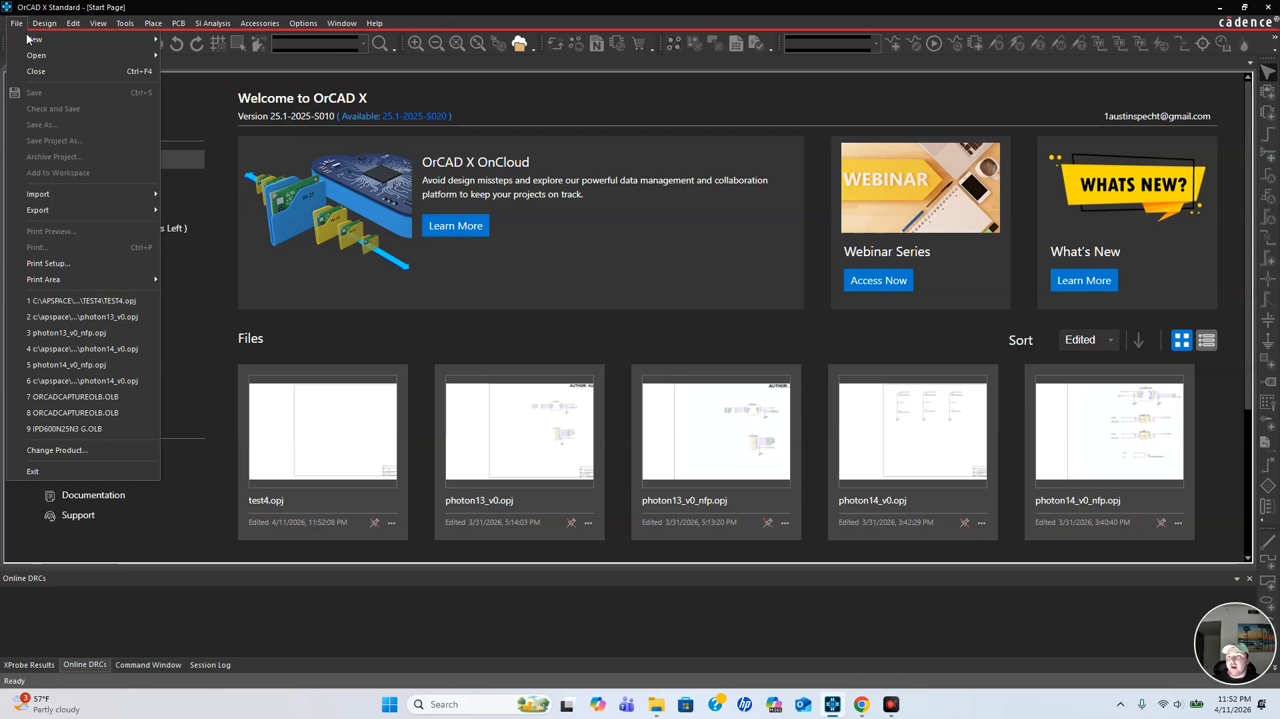
{"action": "mouse_move", "coordinate": [80, 39]}
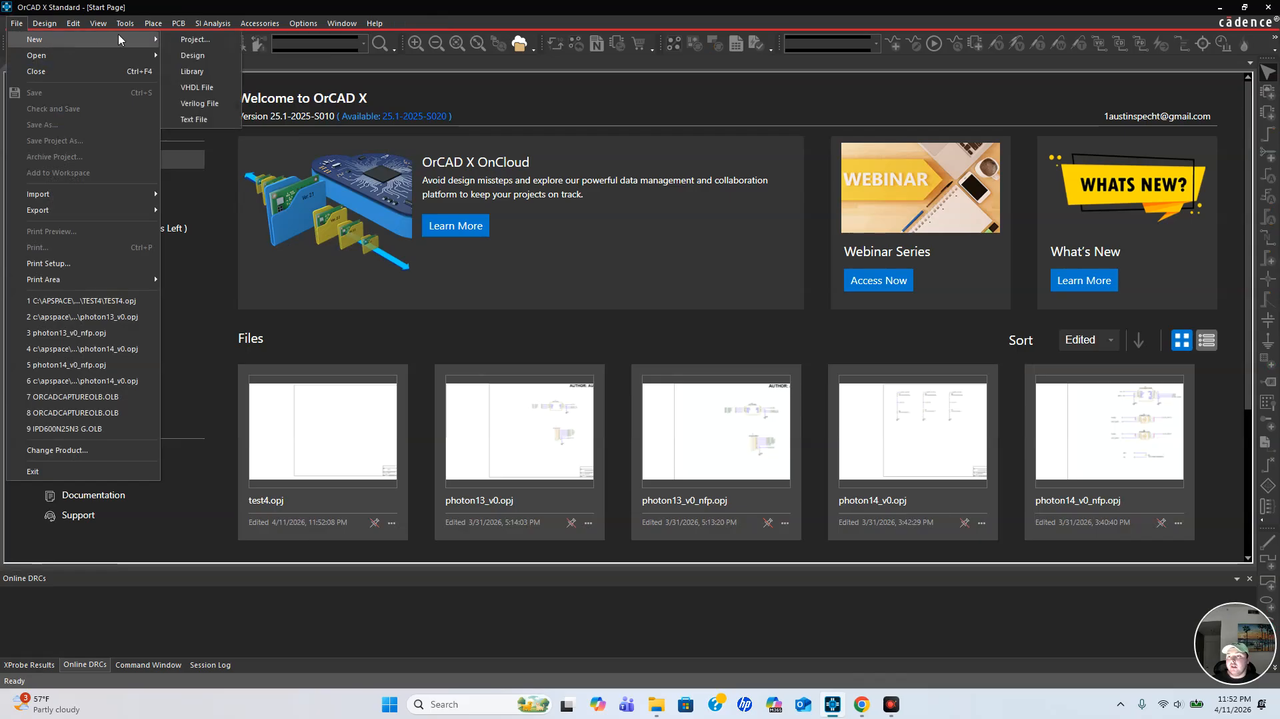
{"action": "left_click", "coordinate": [194, 39]}
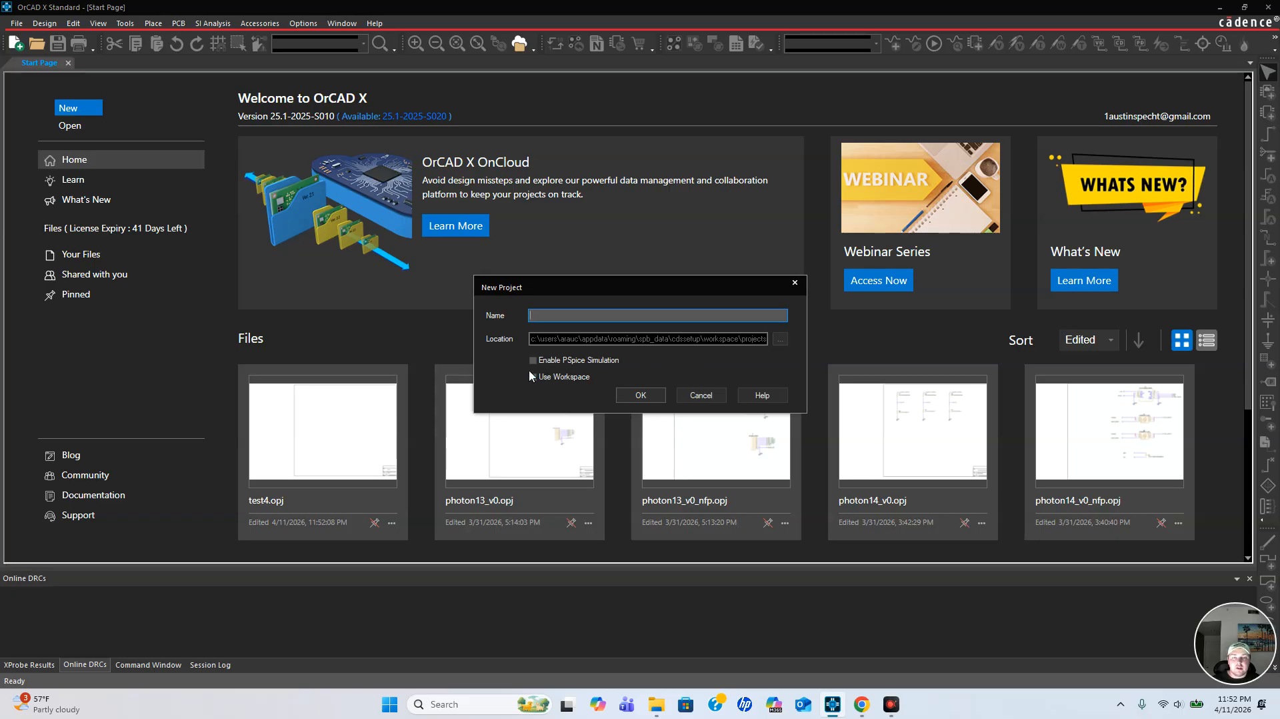
{"action": "left_click", "coordinate": [533, 377]}
Browse for the project location and create a folder named TEST5 inside C:\APSPACE\TEST.
{"action": "left_click", "coordinate": [783, 342]}
{"action": "left_click", "coordinate": [623, 302]}
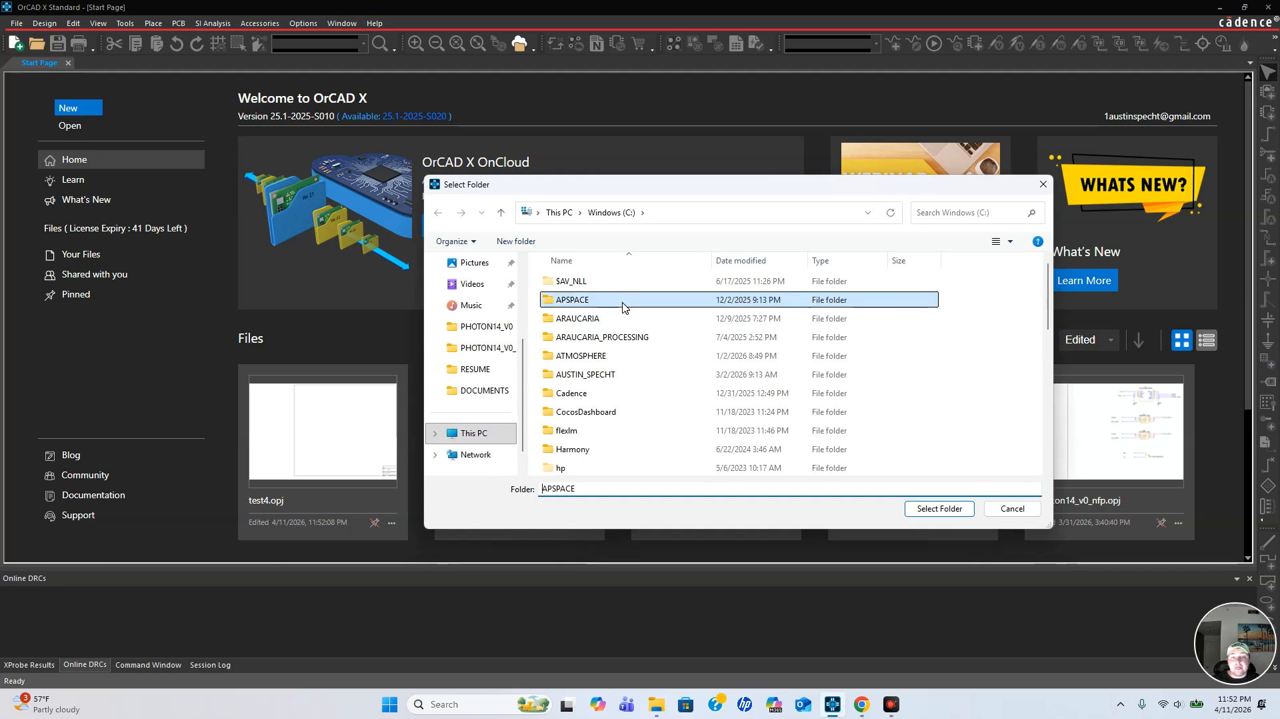
{"action": "double_click", "coordinate": [623, 303]}
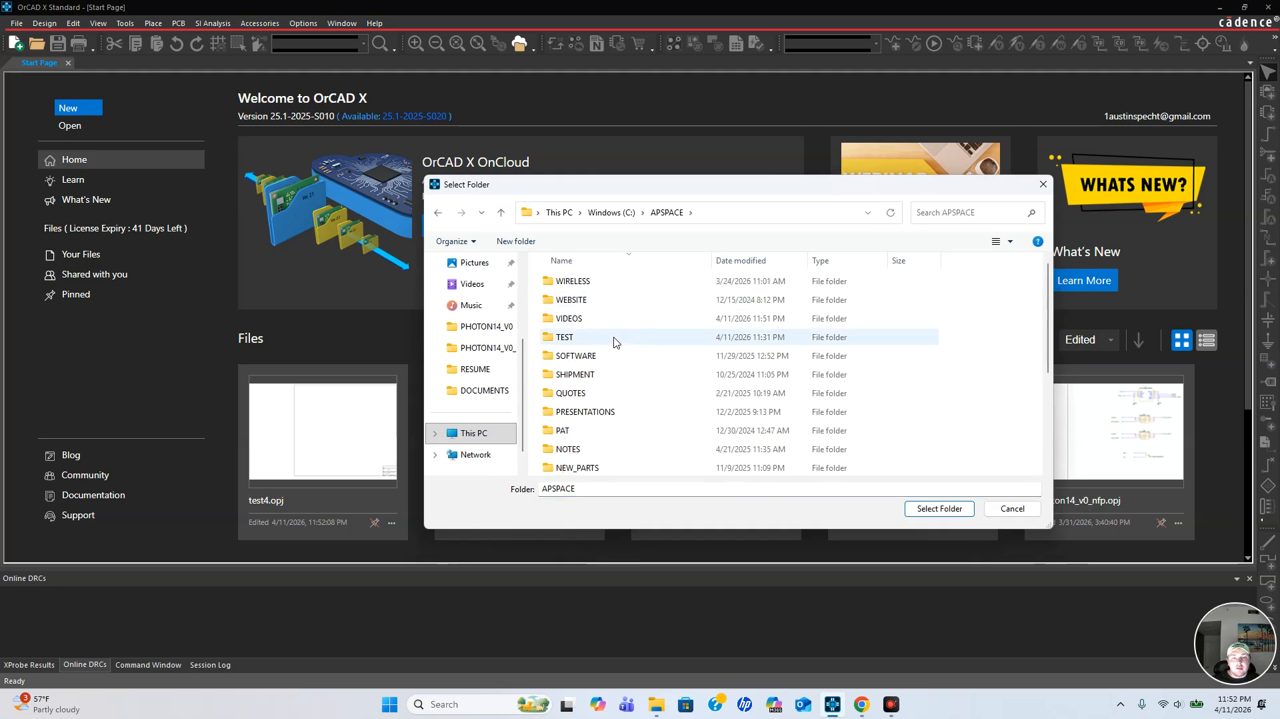
{"action": "double_click", "coordinate": [616, 338]}
{"action": "left_click", "coordinate": [517, 242]}
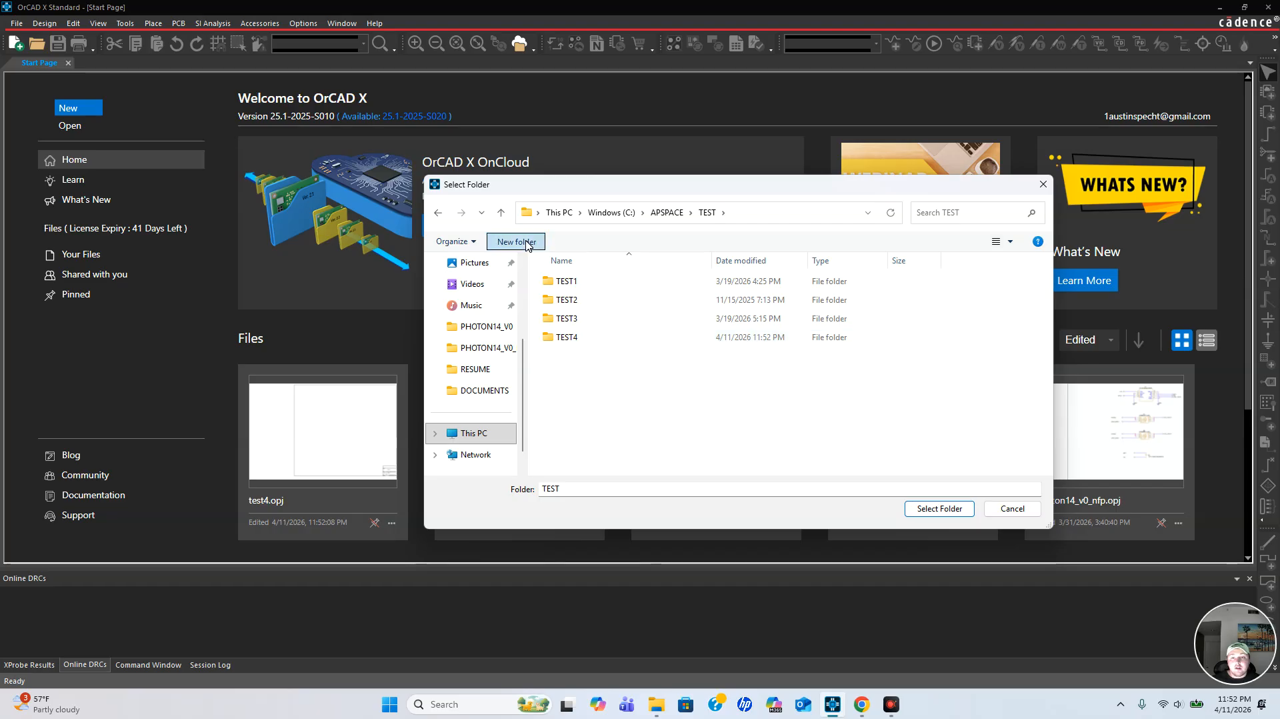
{"action": "type", "text": "te"}
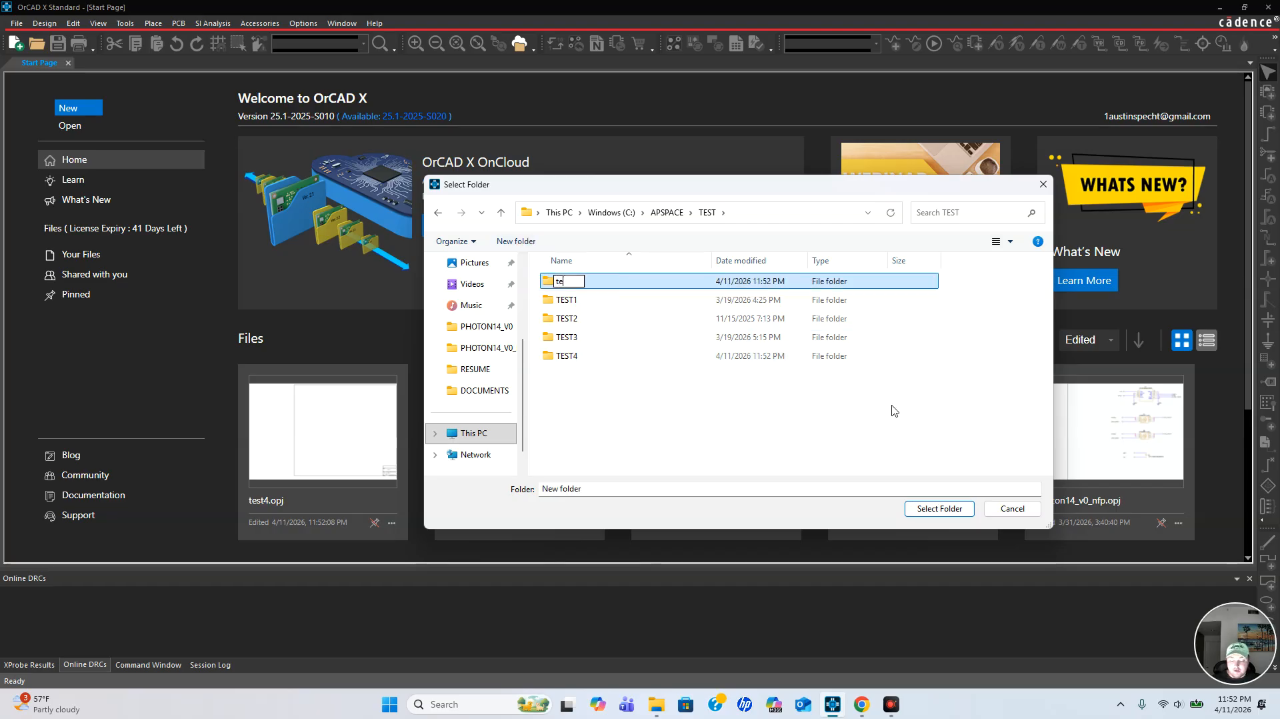
{"action": "key", "text": "BackSpace"}
{"action": "key", "text": "BackSpace"}
{"action": "key", "text": "BackSpace"}
{"action": "key", "text": "BackSpace"}
{"action": "key", "text": "BackSpace"}
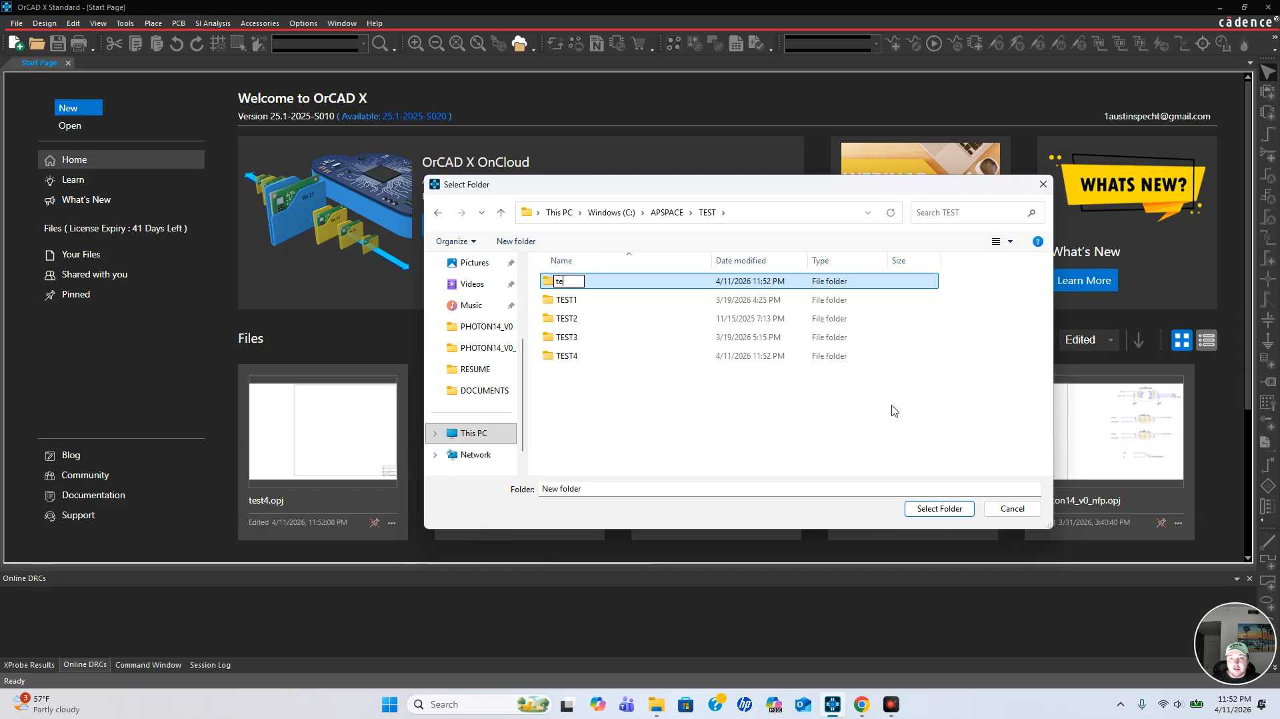
{"action": "type", "text": "TEST5"}
{"action": "left_click", "coordinate": [672, 394]}
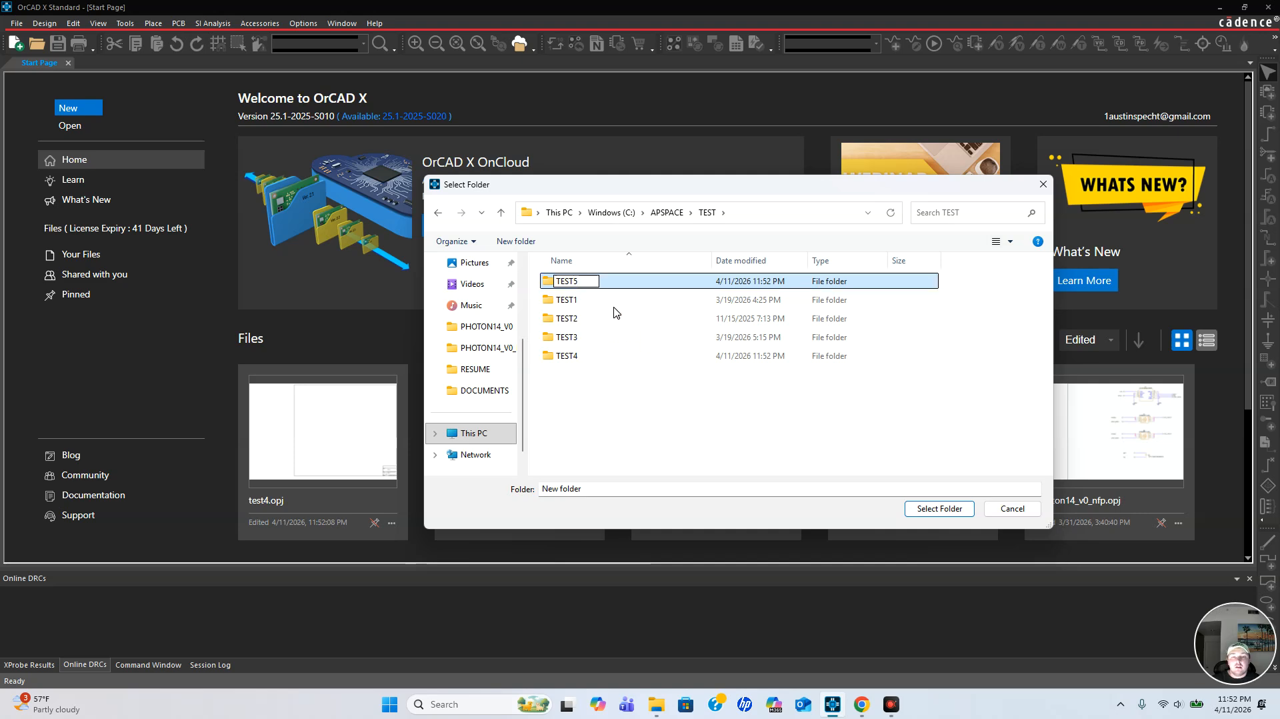
Choose the TEST5 folder as the location and create the project with the name TEST5.
{"action": "double_click", "coordinate": [580, 355]}
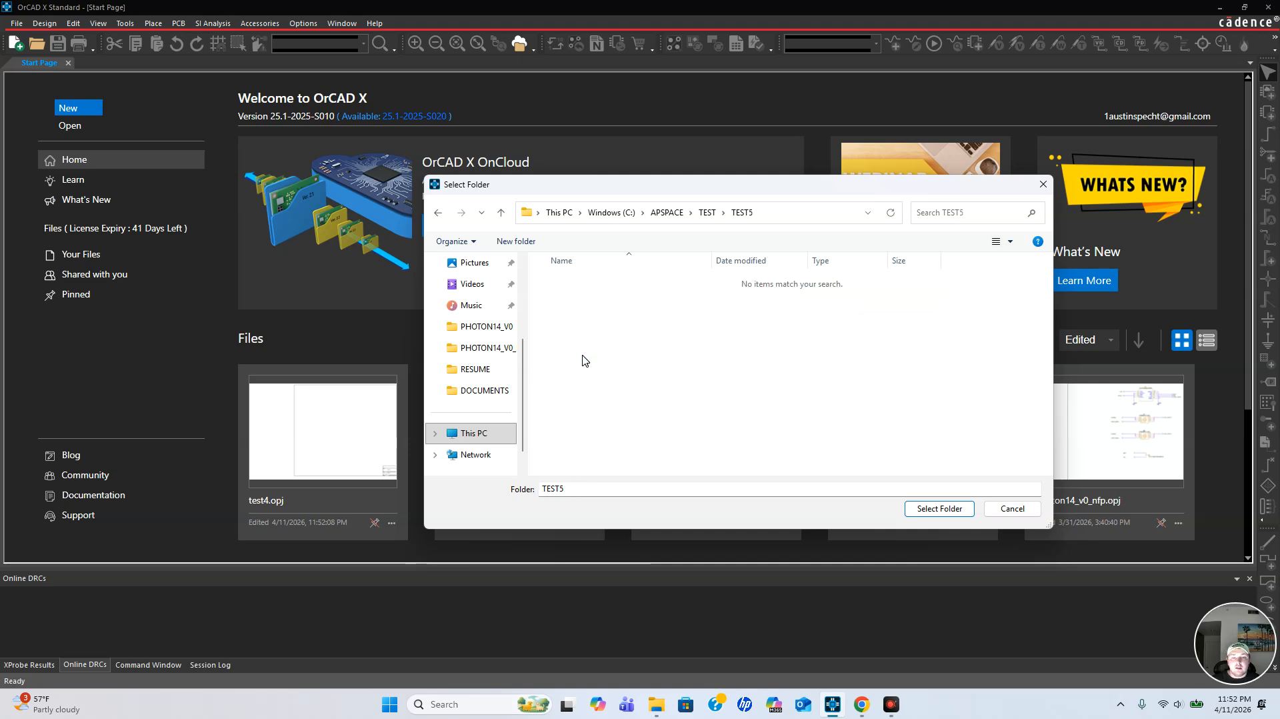
{"action": "left_click", "coordinate": [940, 508]}
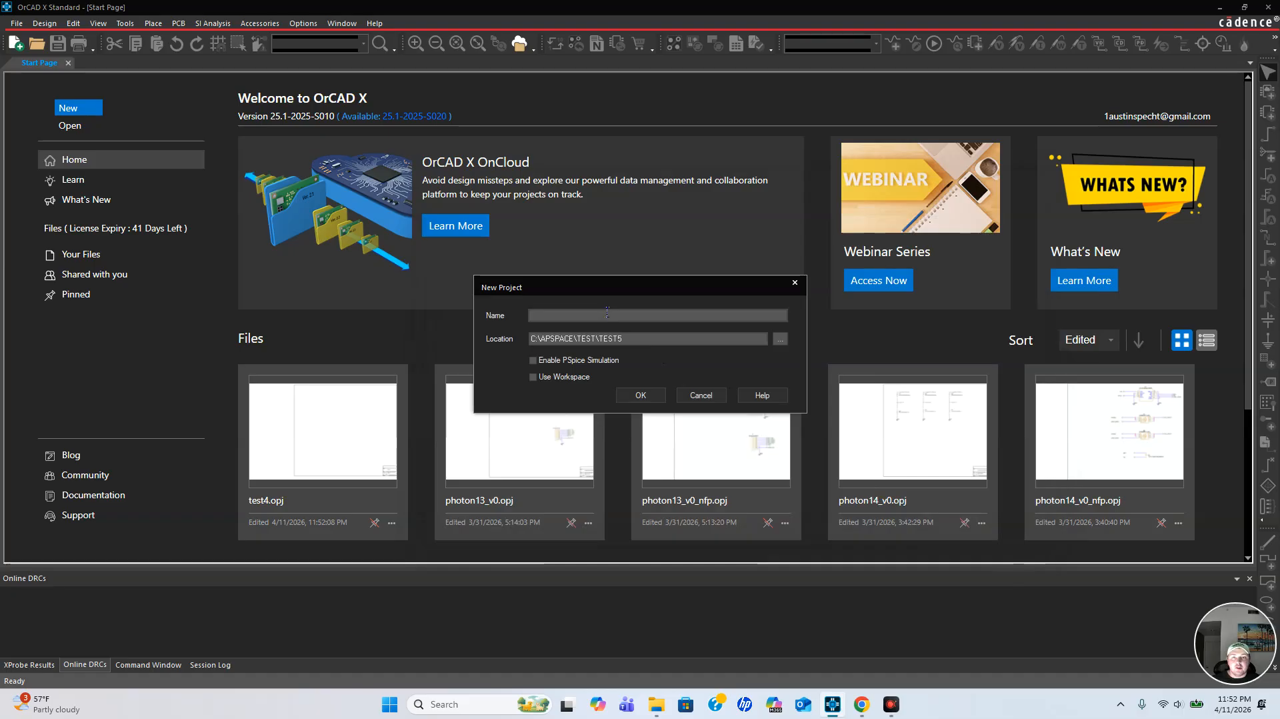
{"action": "type", "text": "TEST5"}
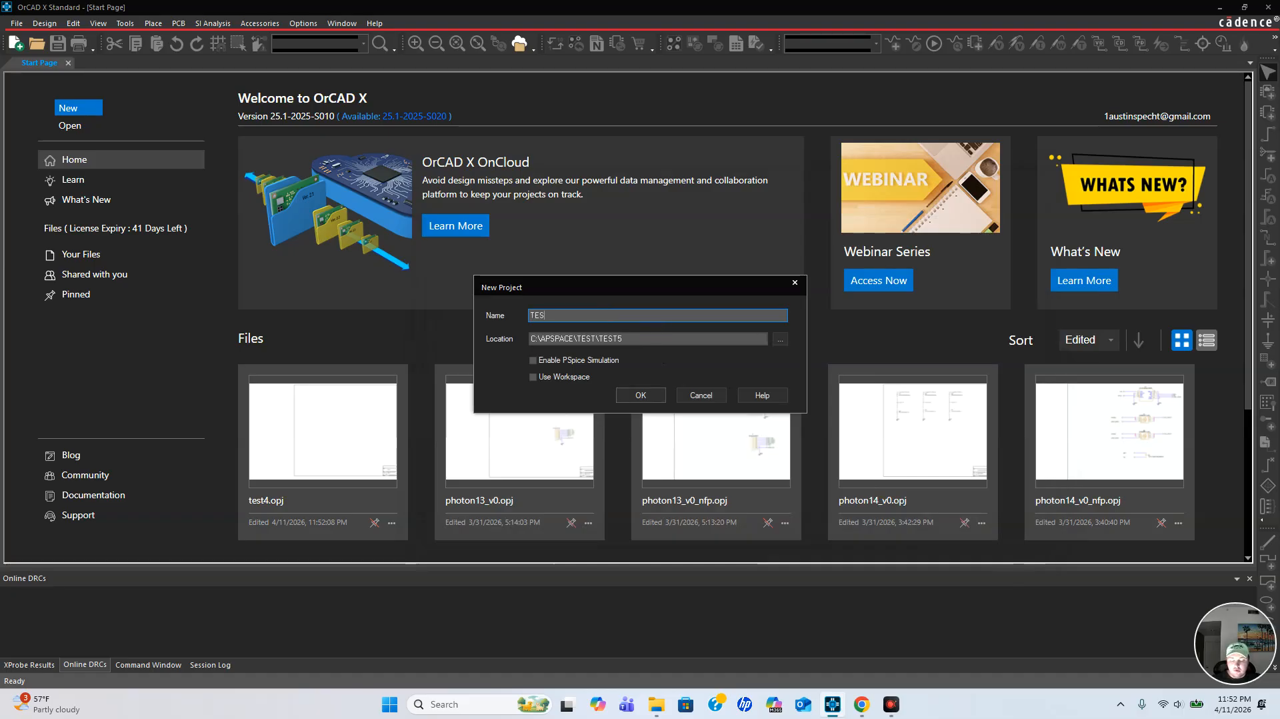
{"action": "left_click", "coordinate": [645, 395]}
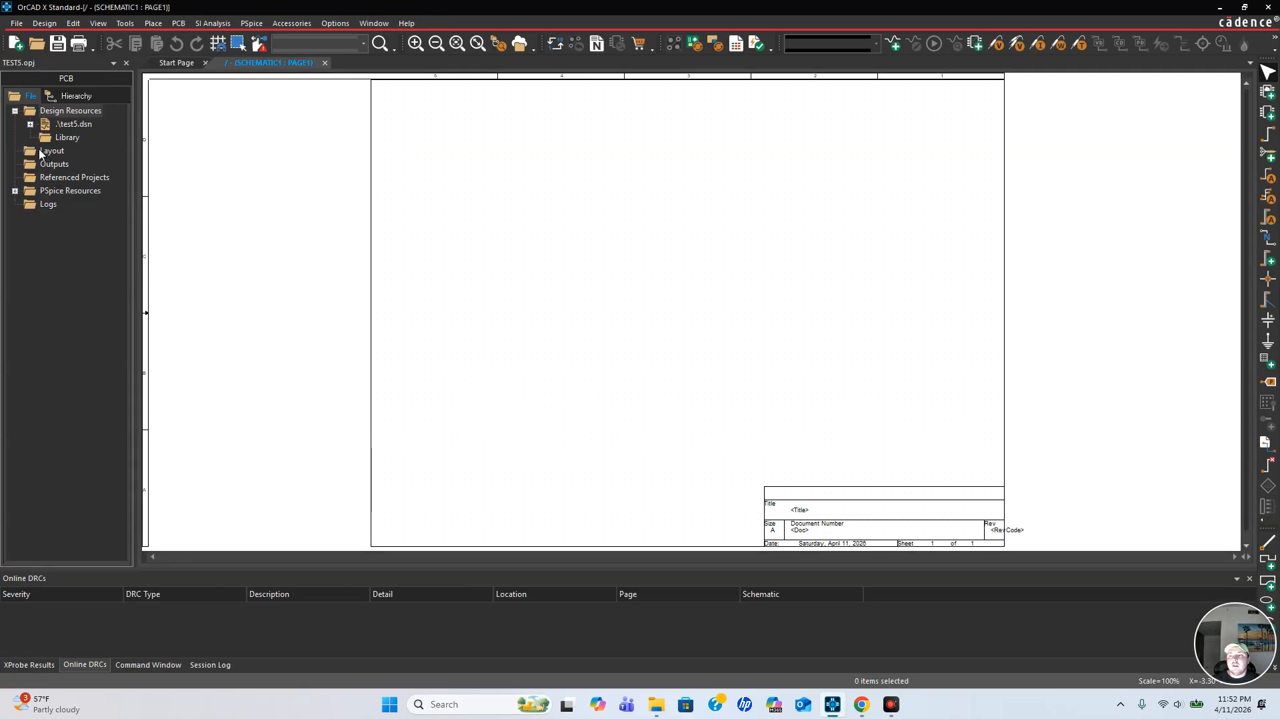
Expand test5.dsn down to the SCHEMATIC1 pages and rename PAGE1 as PAGE00.
{"action": "left_click", "coordinate": [30, 125]}
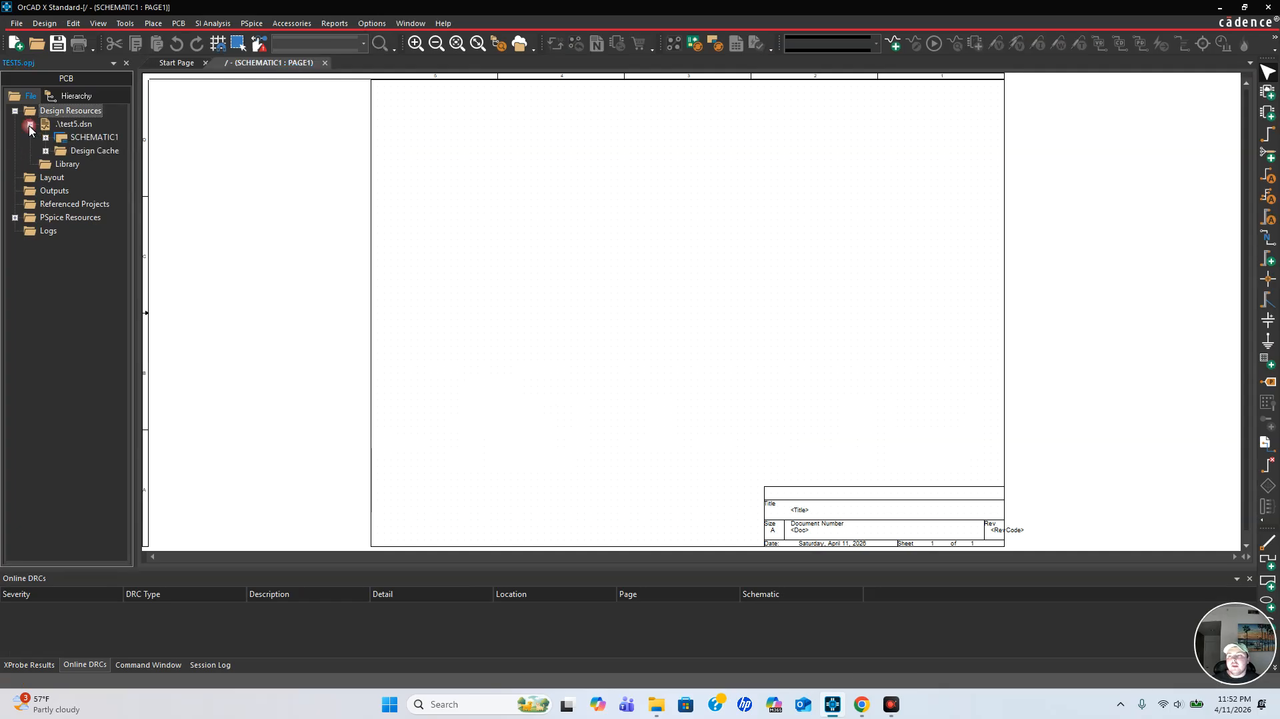
{"action": "left_click", "coordinate": [45, 138]}
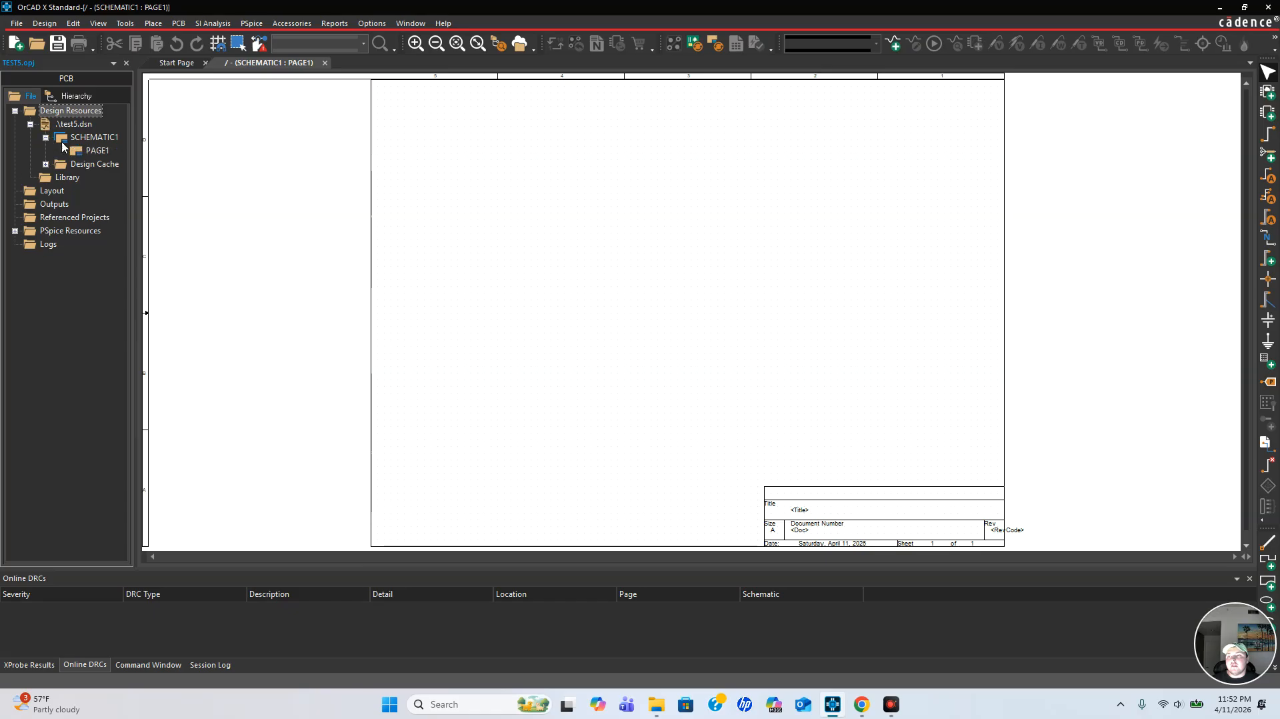
{"action": "right_click", "coordinate": [97, 152]}
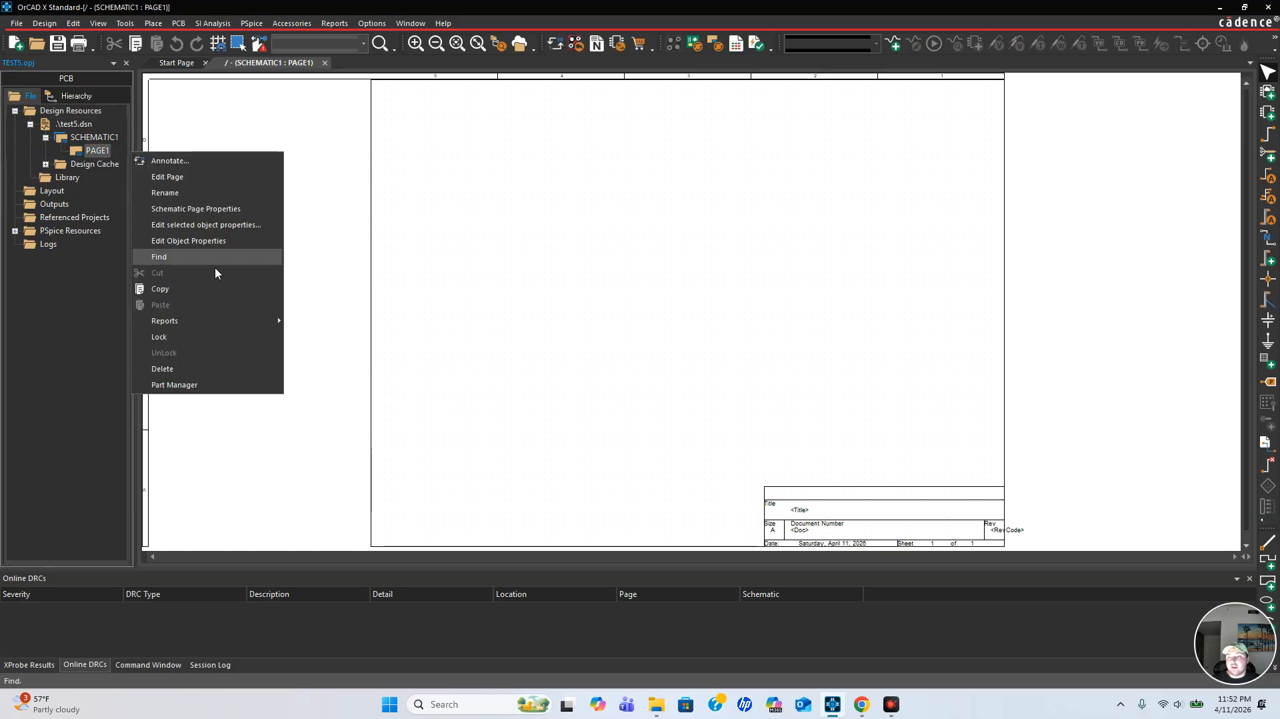
{"action": "left_click", "coordinate": [181, 193]}
{"action": "left_click", "coordinate": [641, 349]}
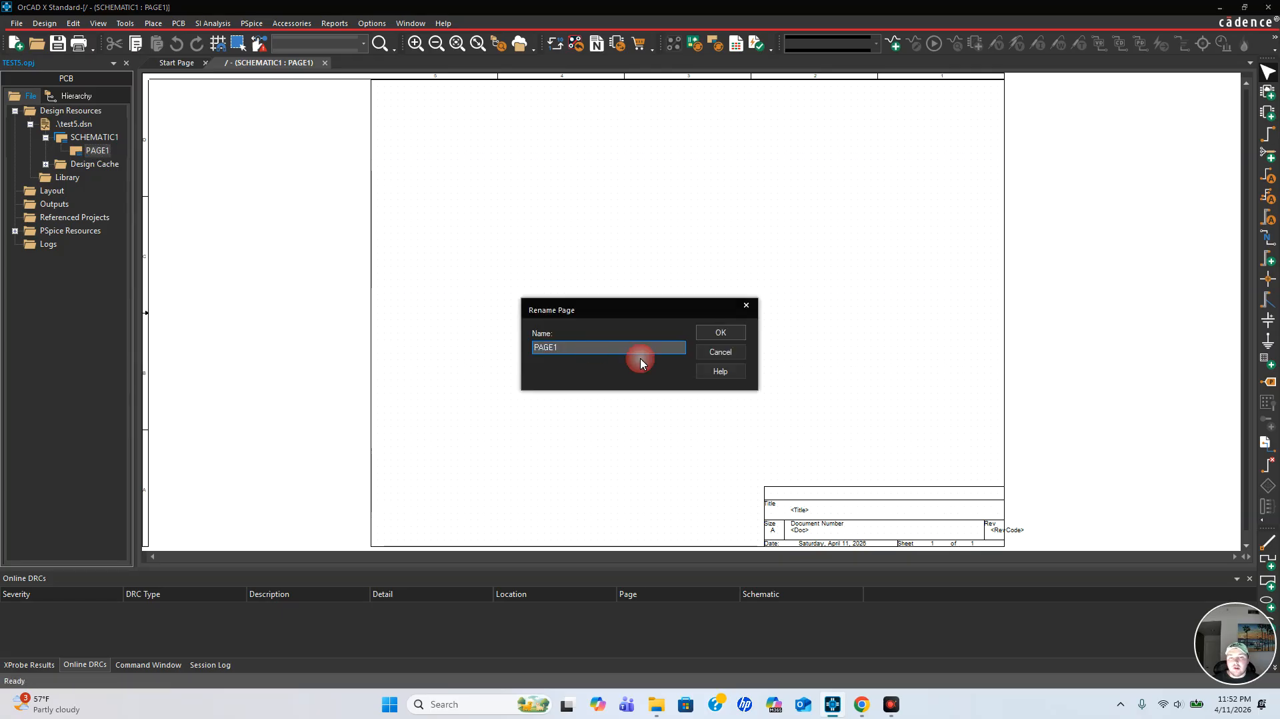
{"action": "left_click", "coordinate": [734, 333]}
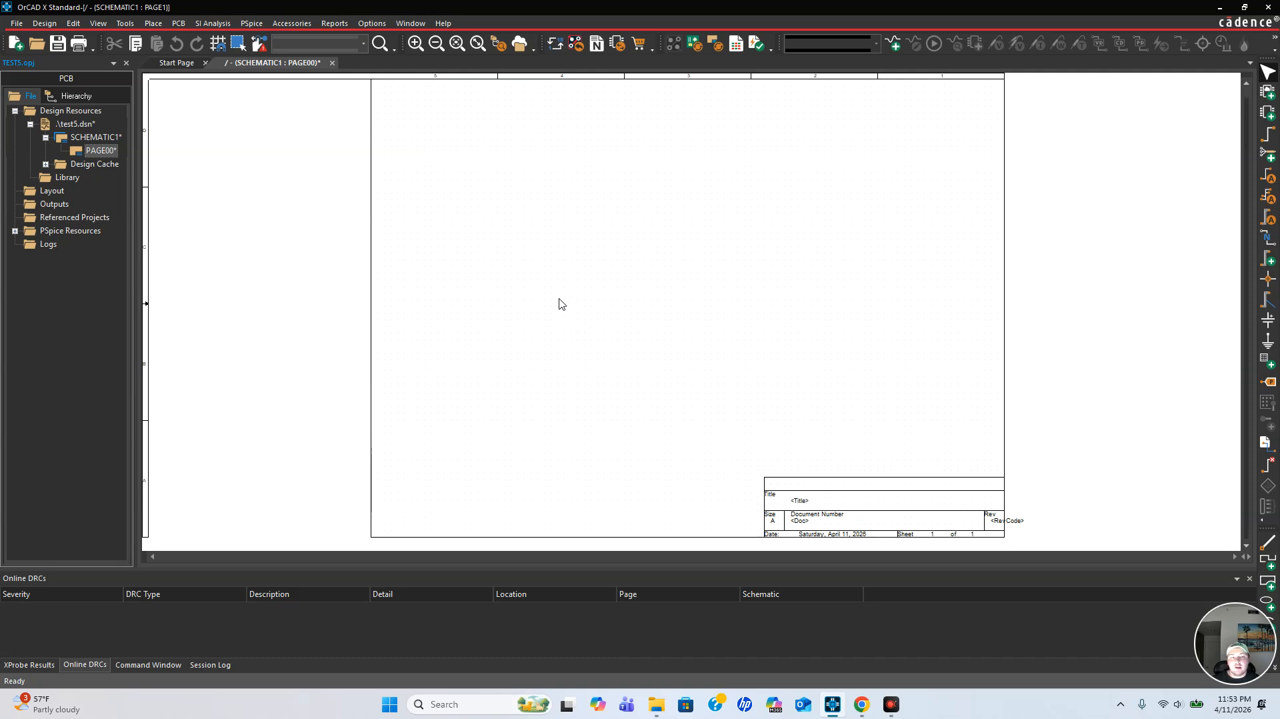
Set the PAGE00 schematic page's units to millimeters and its page size to A4.
{"action": "right_click", "coordinate": [105, 155]}
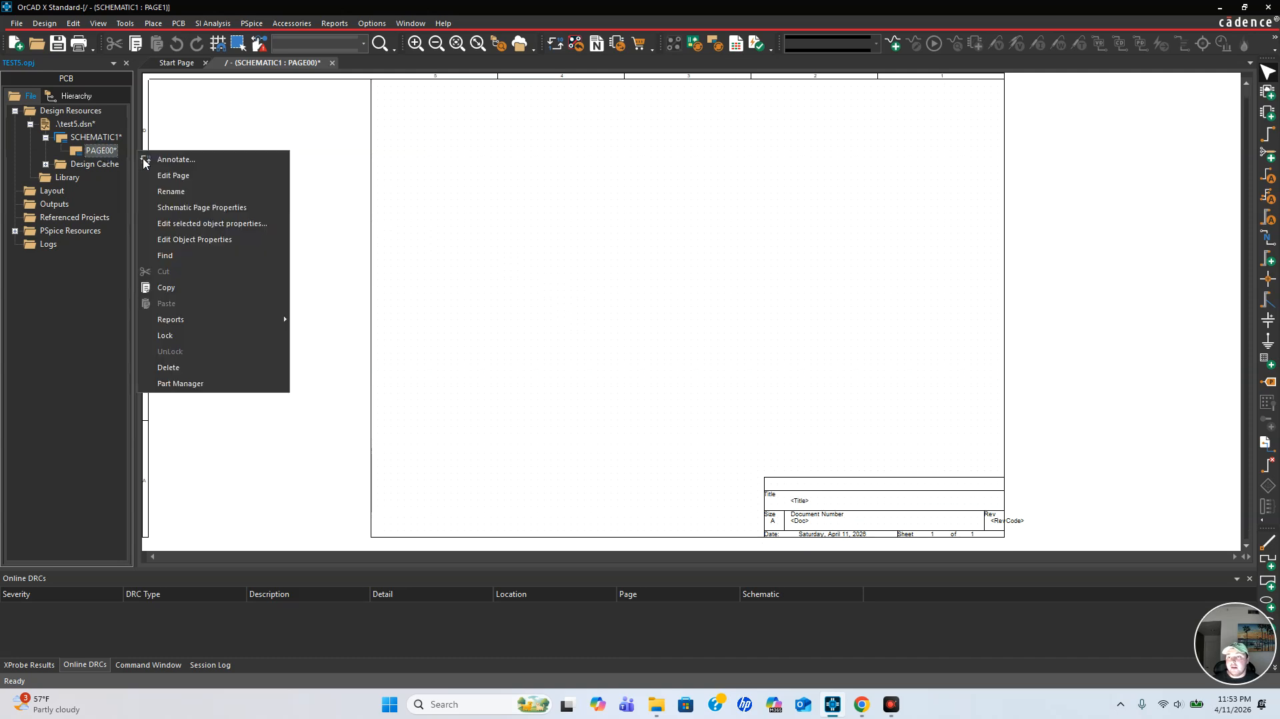
{"action": "left_click", "coordinate": [193, 203]}
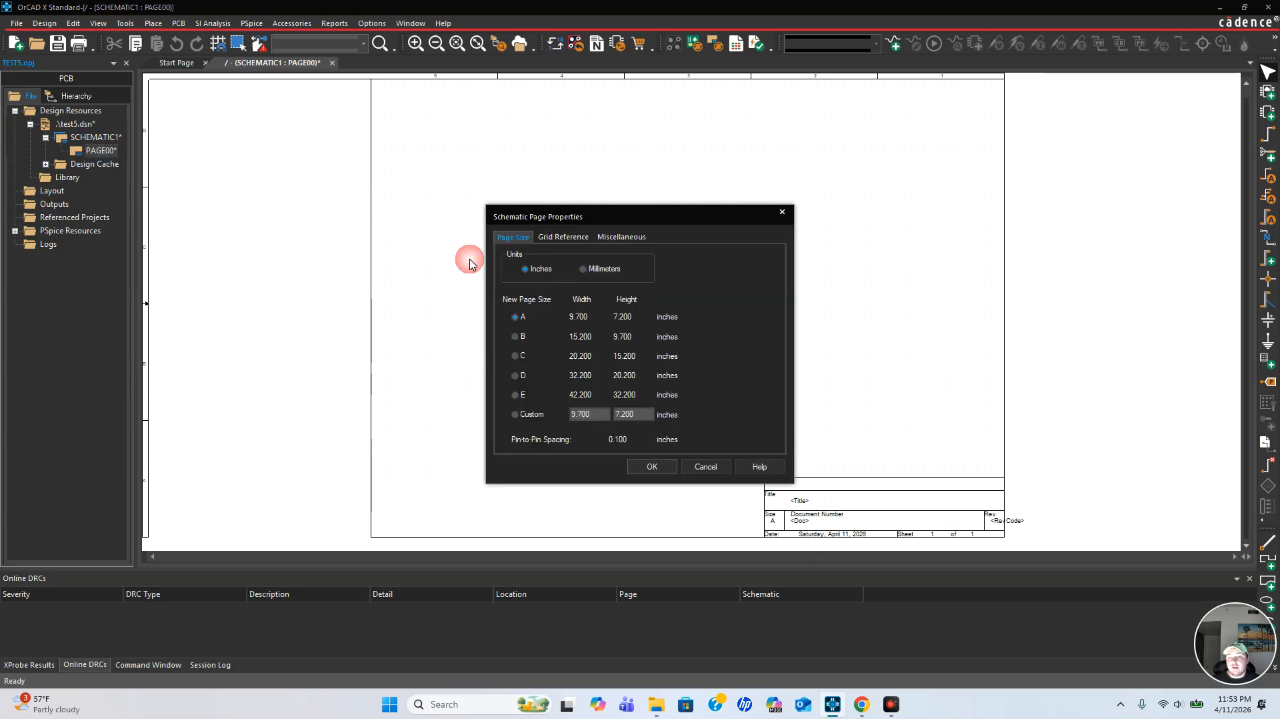
{"action": "left_click", "coordinate": [584, 270]}
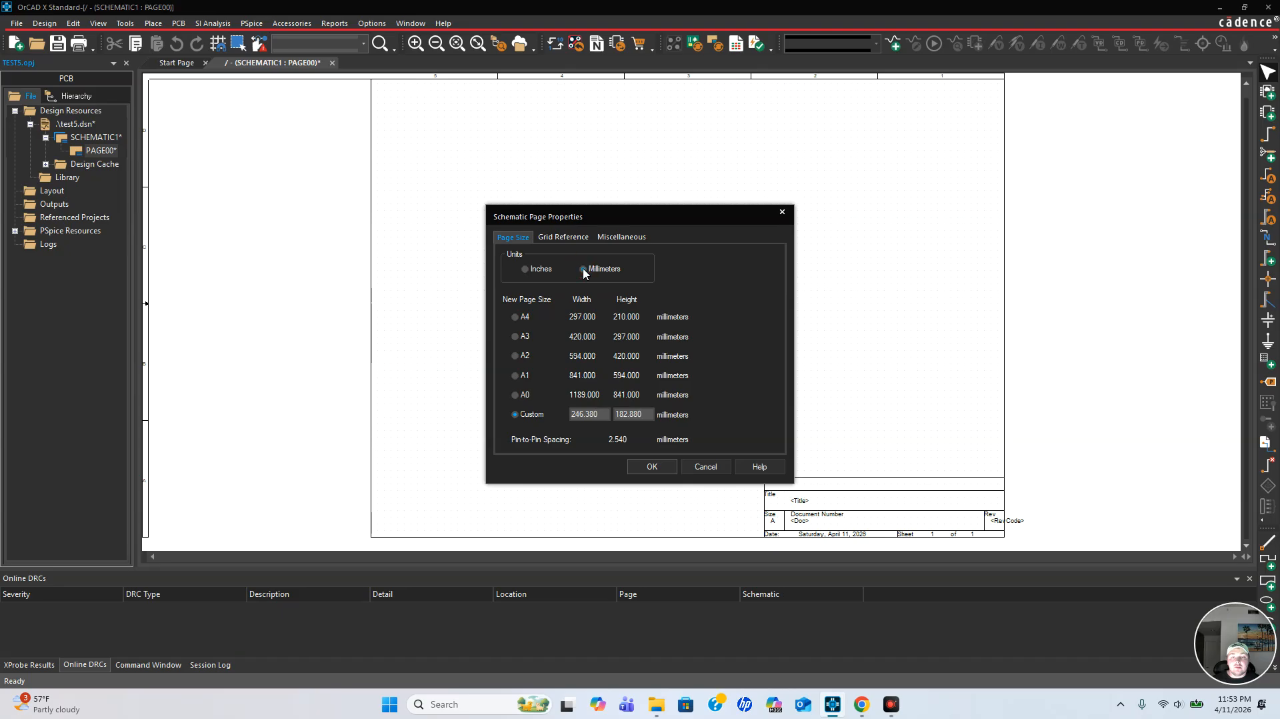
{"action": "left_click", "coordinate": [516, 318]}
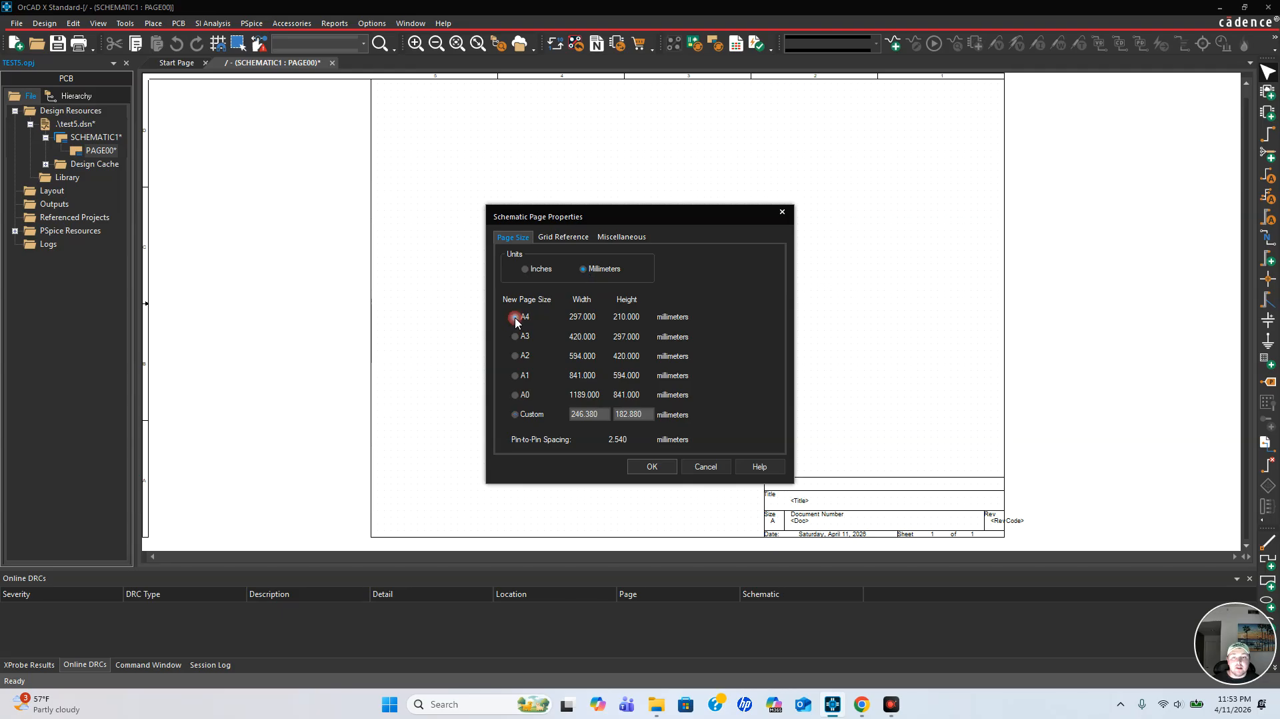
{"action": "left_click", "coordinate": [664, 472]}
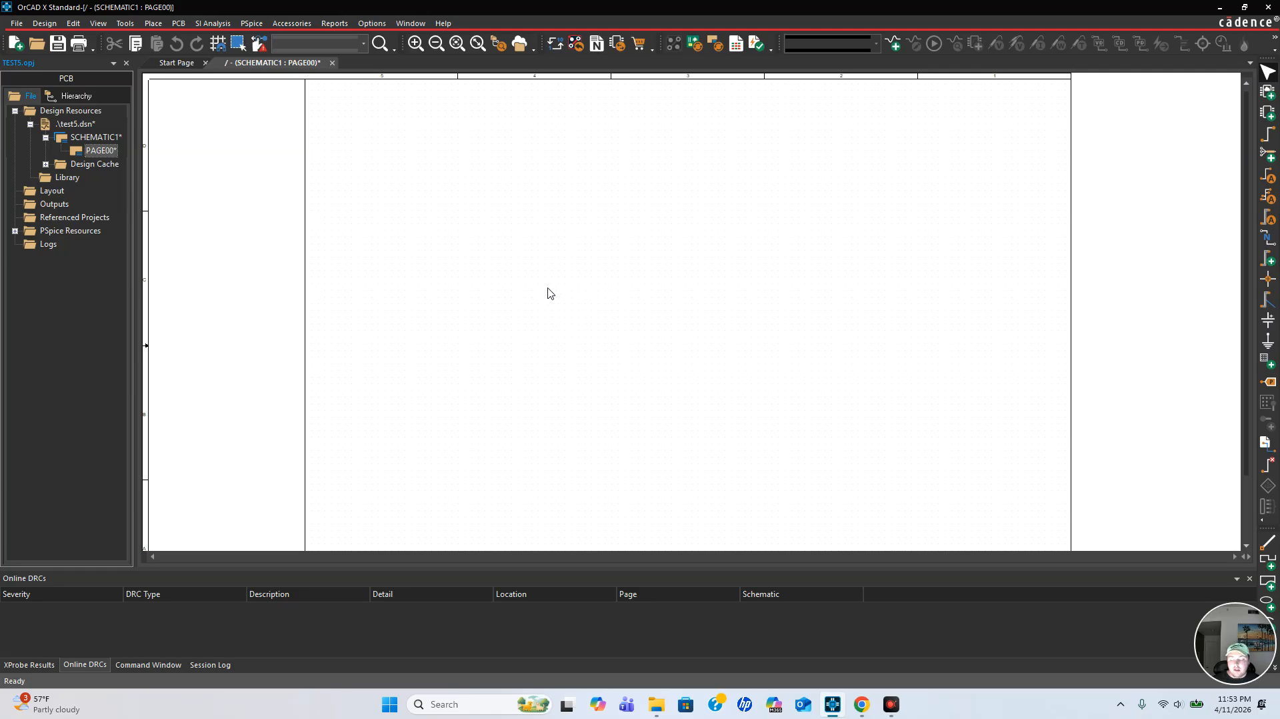
{"action": "scroll", "coordinate": [548, 288], "scroll_direction": "down", "scroll_amount": 1, "text": "ctrl"}
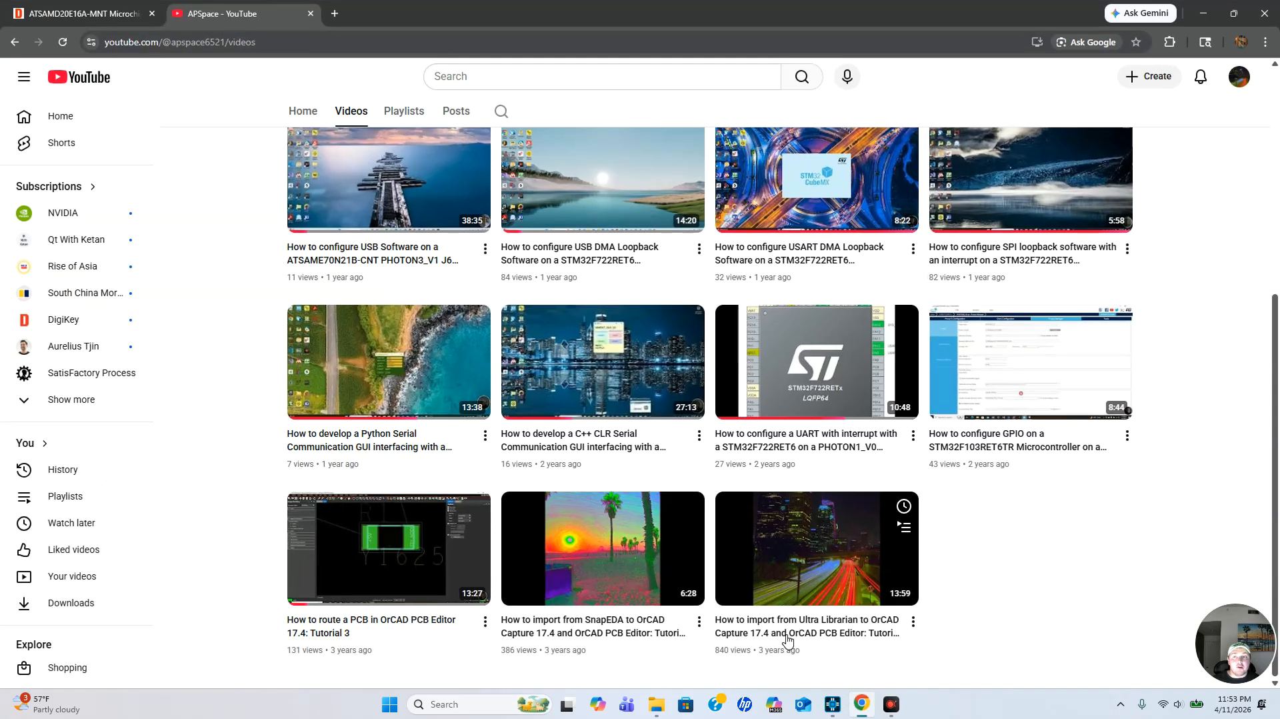
Switch to Chrome, close the YouTube tab and copy the part number ATSAMD20E16A-MNT from its DigiKey product page.
{"action": "left_click", "coordinate": [862, 704]}
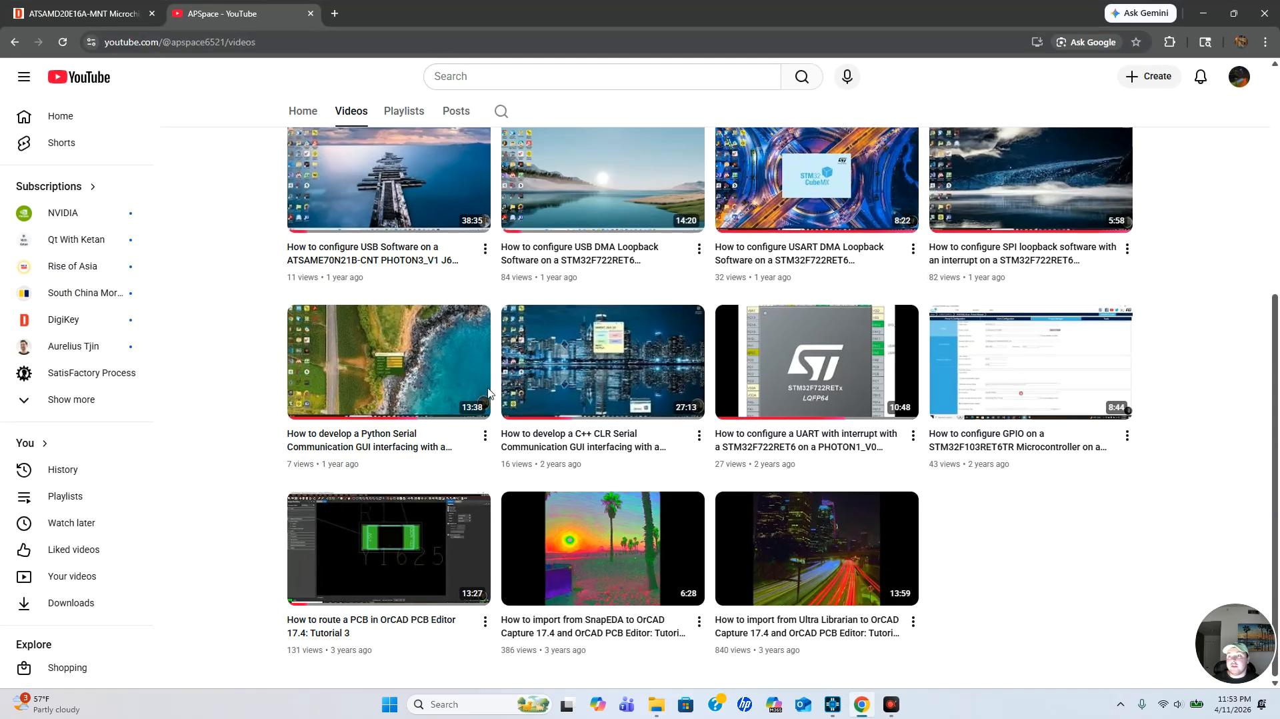
{"action": "left_click", "coordinate": [311, 13]}
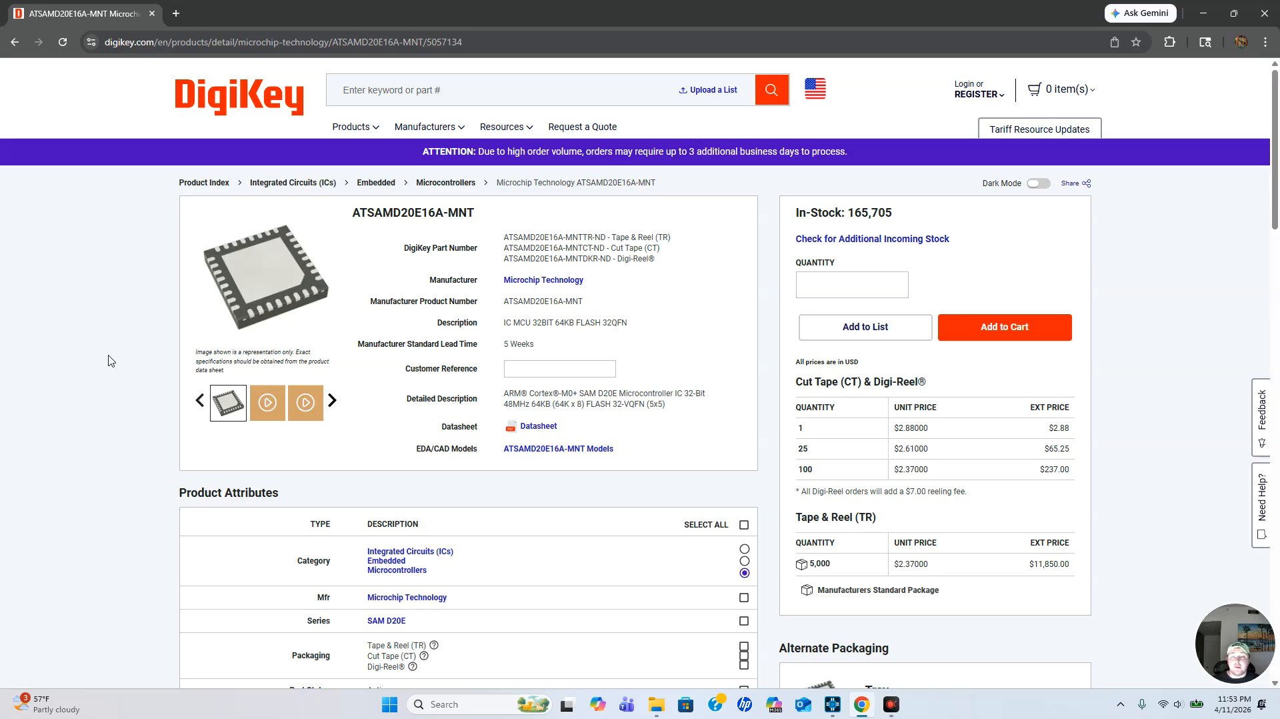
{"action": "left_click", "coordinate": [485, 215]}
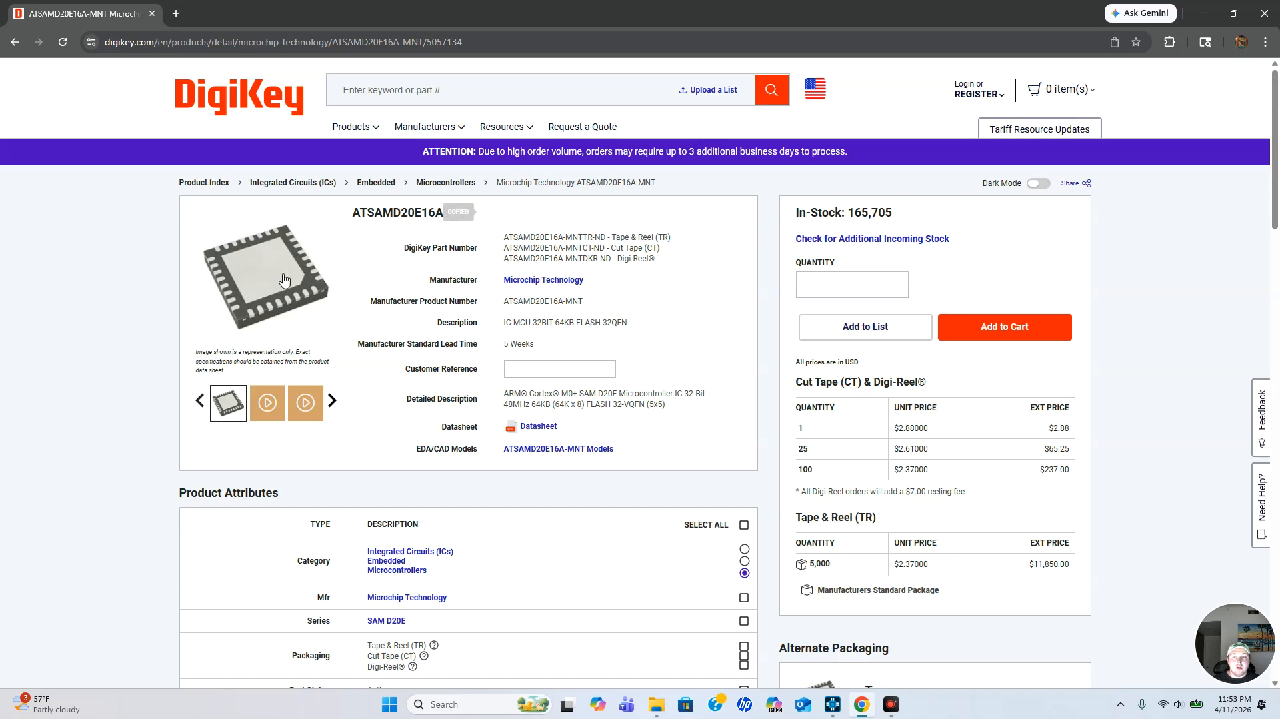
Search Google for Ultra Librarian in a new browser tab.
{"action": "left_click", "coordinate": [175, 13]}
{"action": "left_click", "coordinate": [674, 268]}
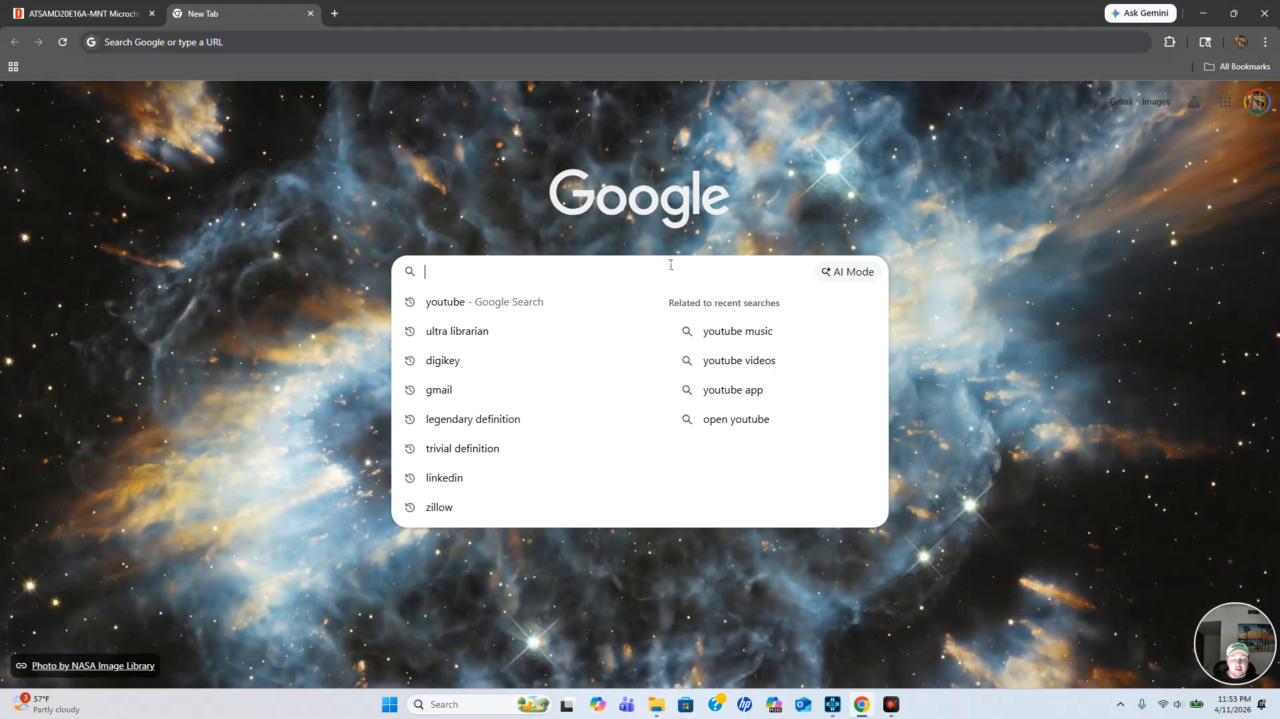
{"action": "type", "text": "ULTRA"}
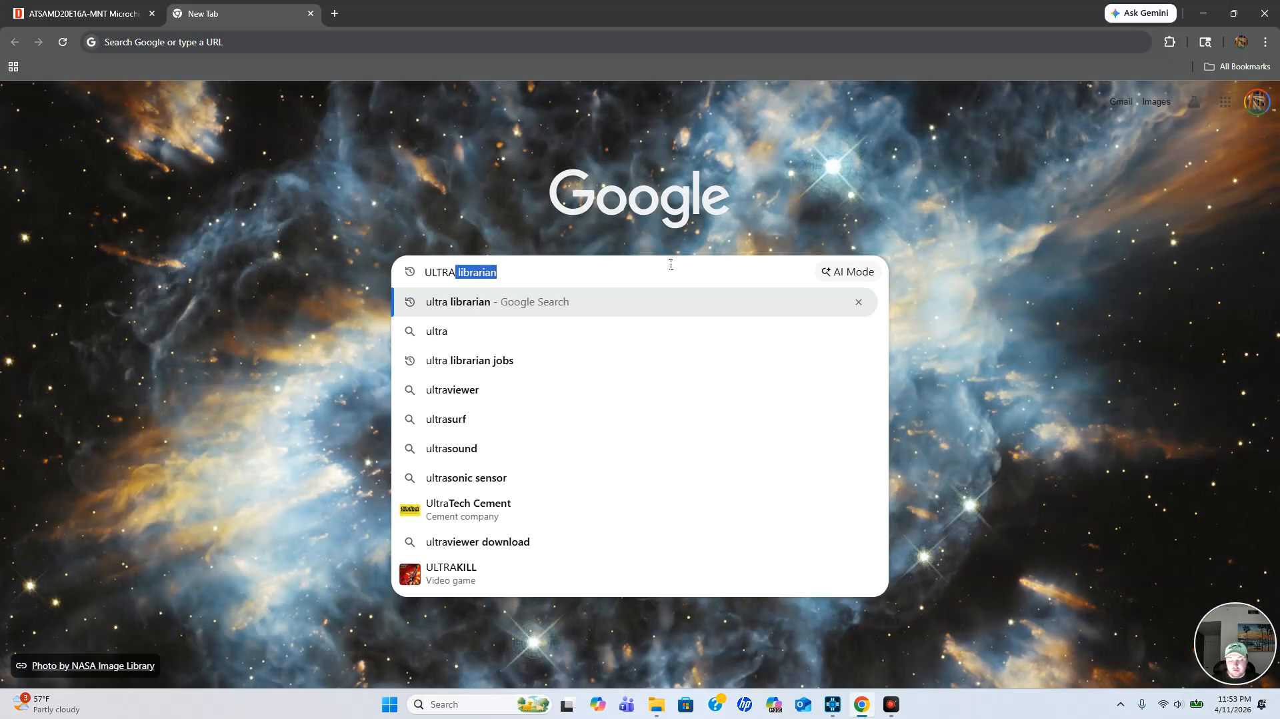
{"action": "type", "text": " LIBRAIRAN"}
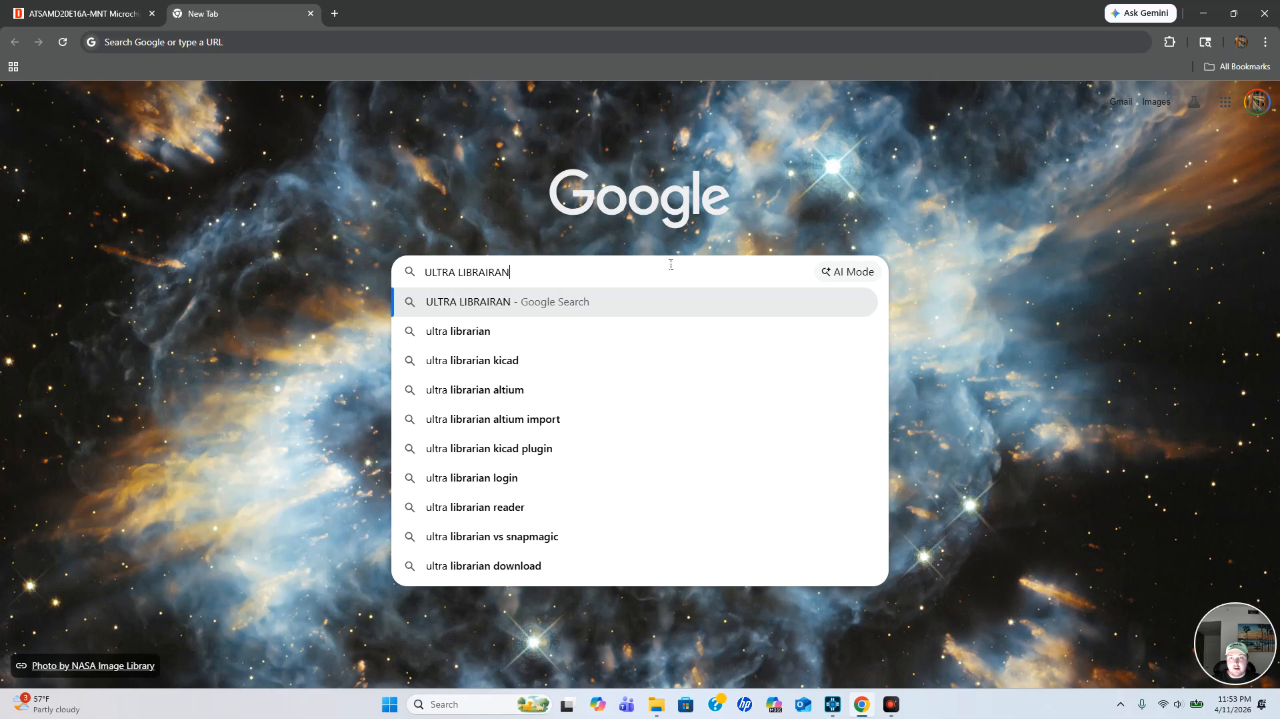
{"action": "key", "text": "Return"}
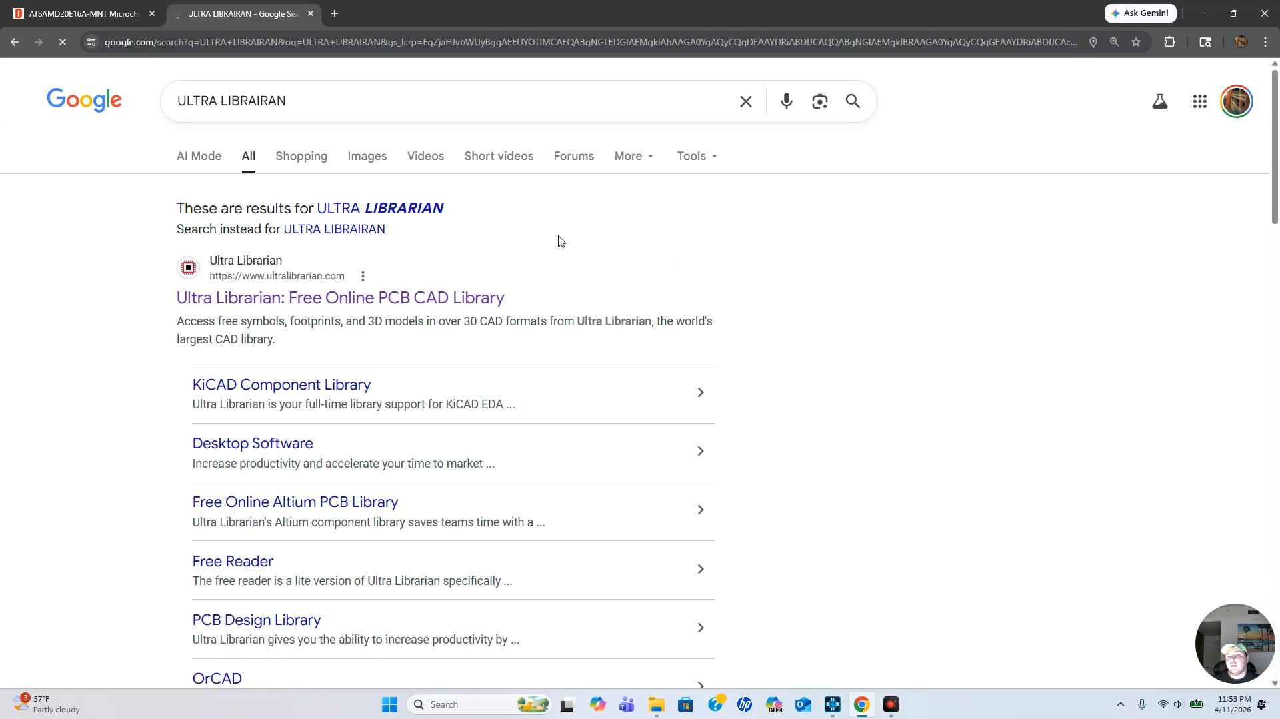
Open the Ultra Librarian website, search it for ATSAMD20E16A-MNT and open the Microchip part's details page.
{"action": "left_click", "coordinate": [413, 248]}
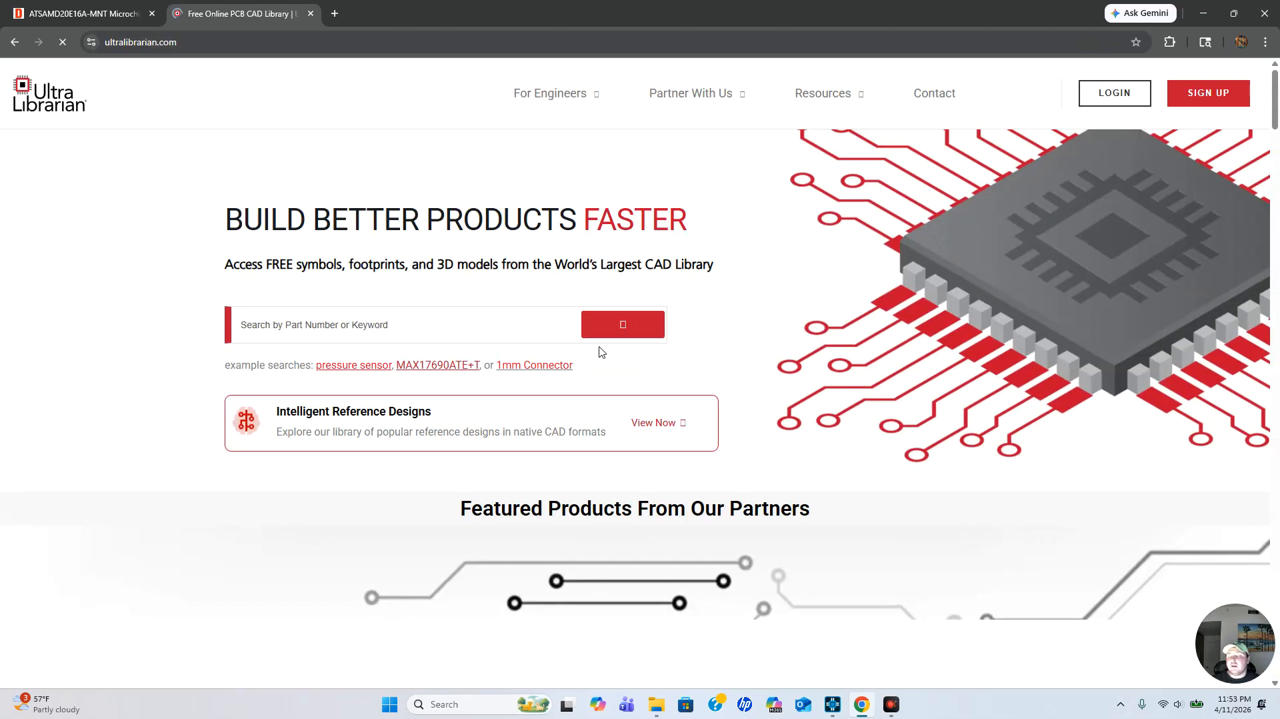
{"action": "left_click", "coordinate": [402, 325]}
{"action": "key", "text": "ctrl+v"}
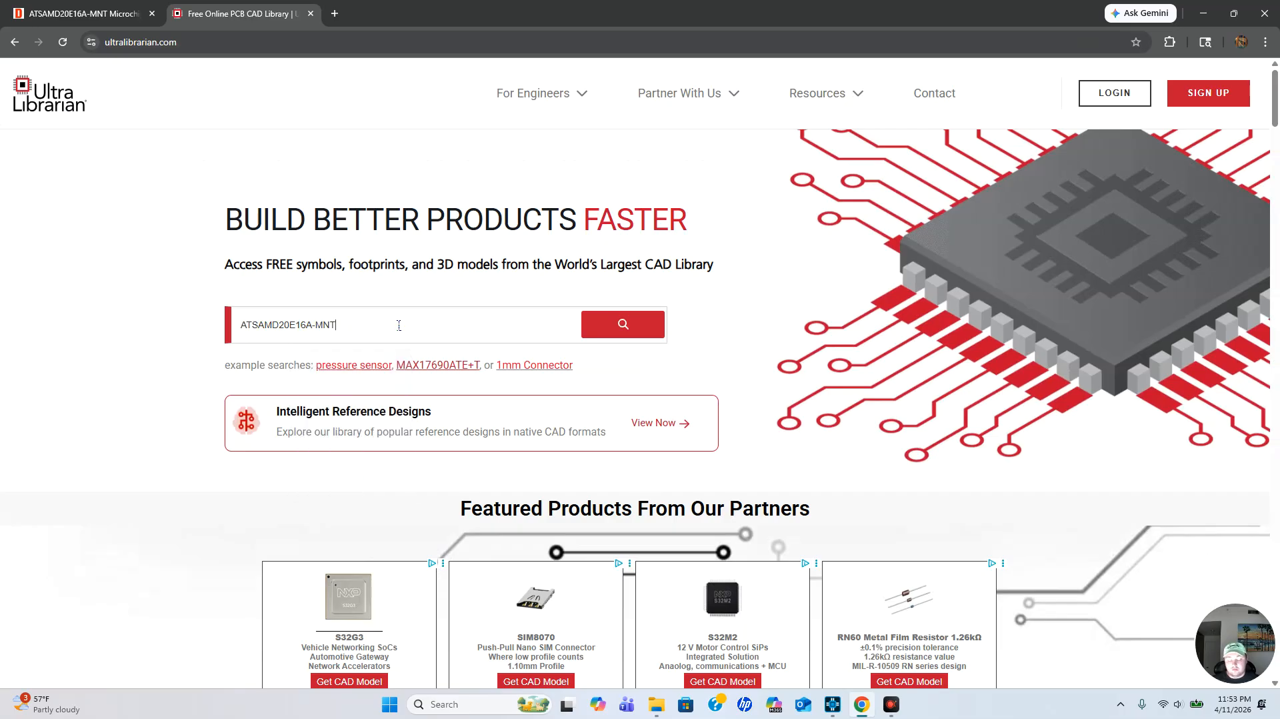
{"action": "key", "text": "Return"}
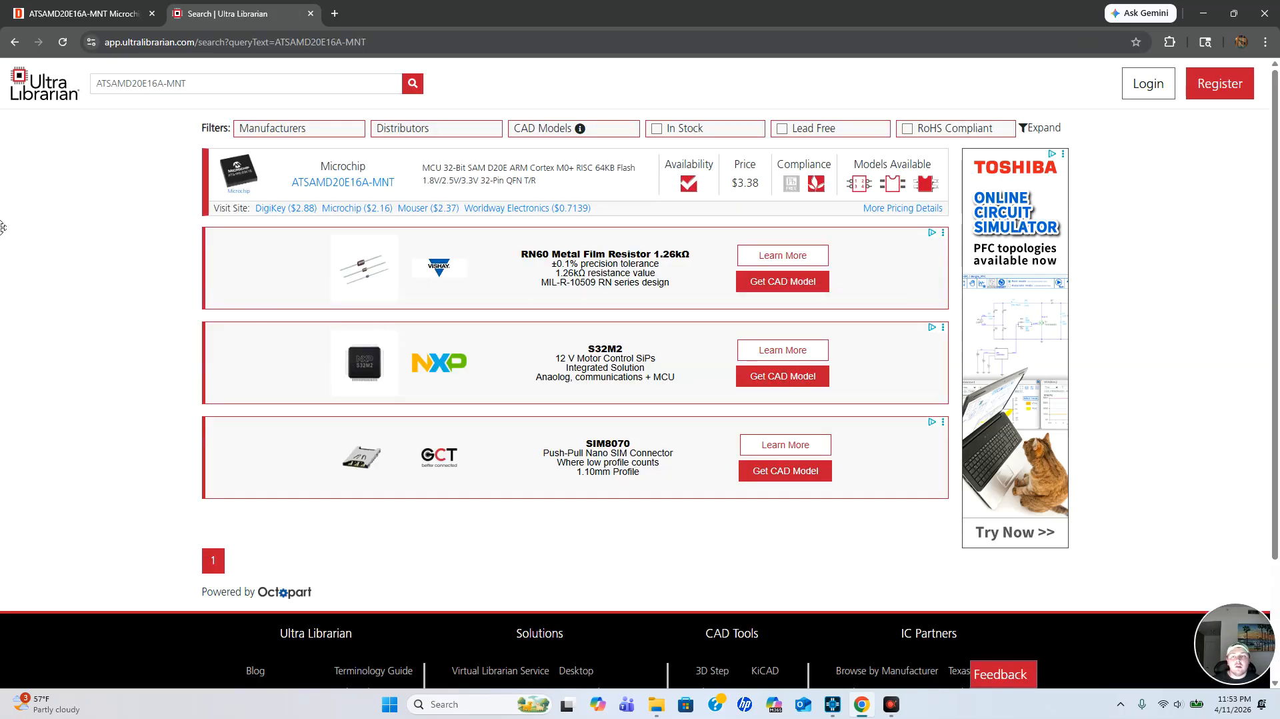
{"action": "left_click", "coordinate": [897, 184]}
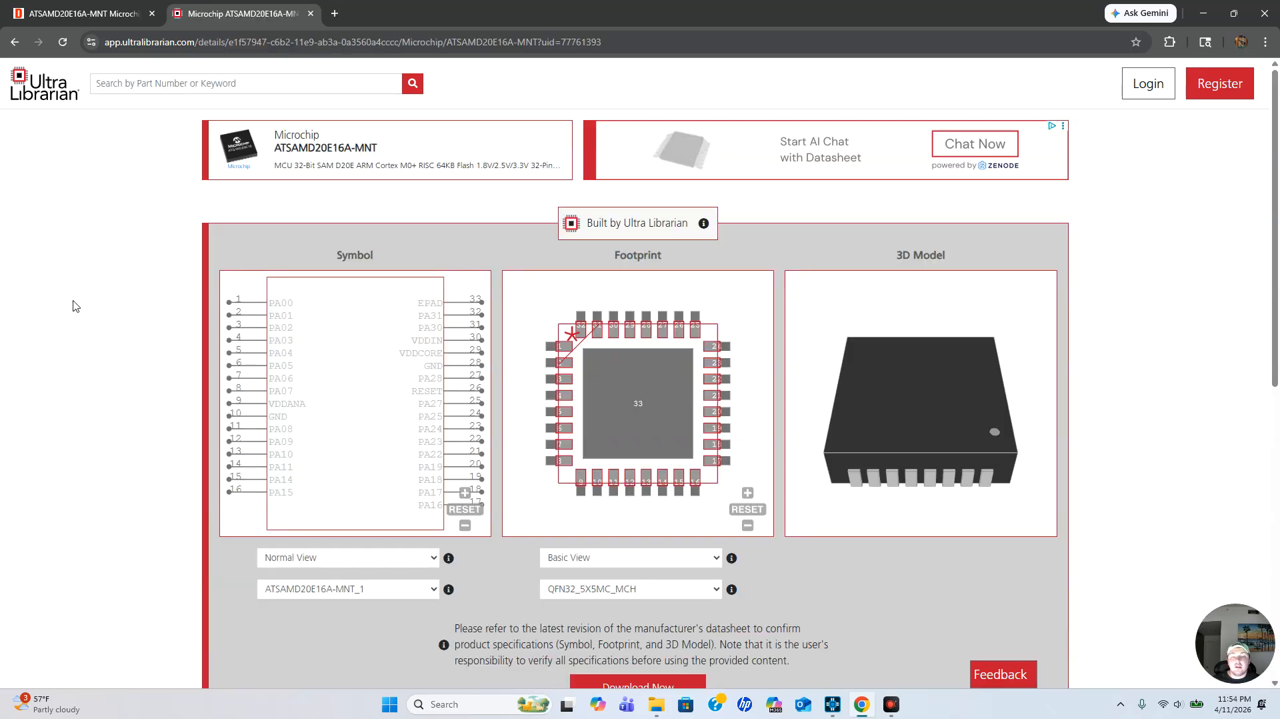
Open the part's download options and select the Cadence formats OrCAD Capture v17.4+ and OrCAD/Allegro PCB Editor v17.4+.
{"action": "scroll", "coordinate": [653, 560], "scroll_direction": "down", "scroll_amount": 2}
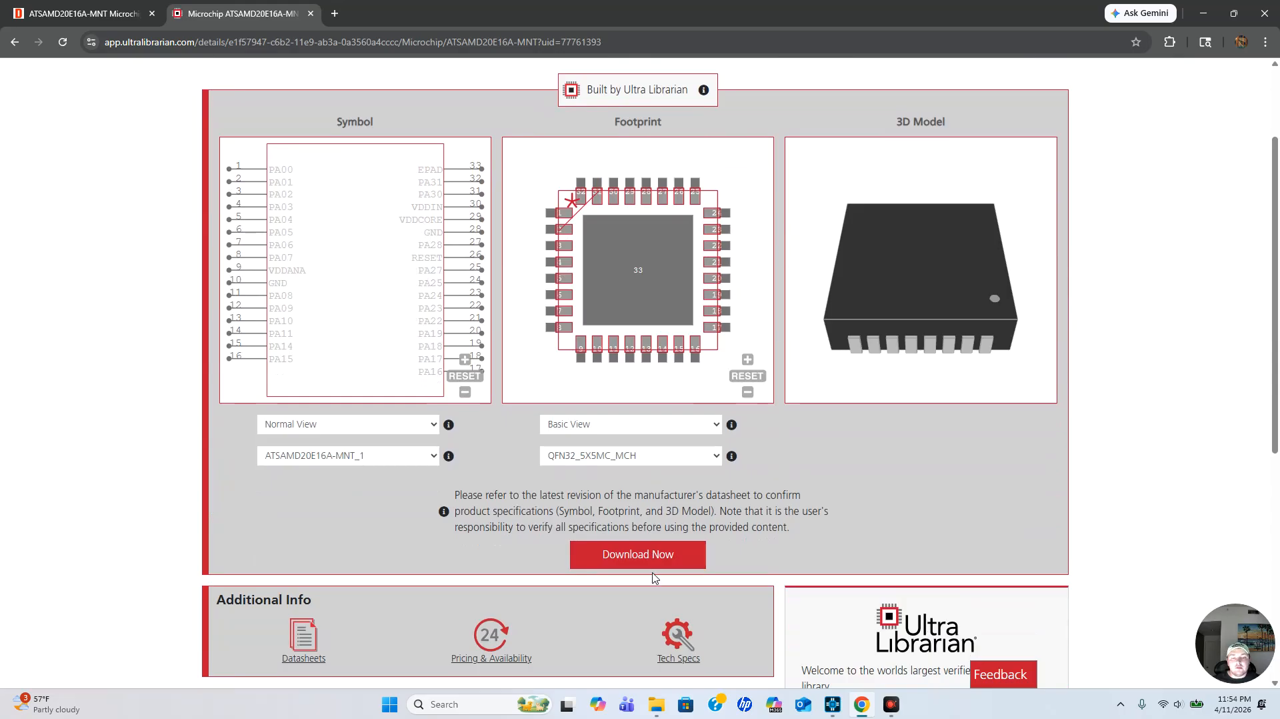
{"action": "left_click", "coordinate": [640, 557]}
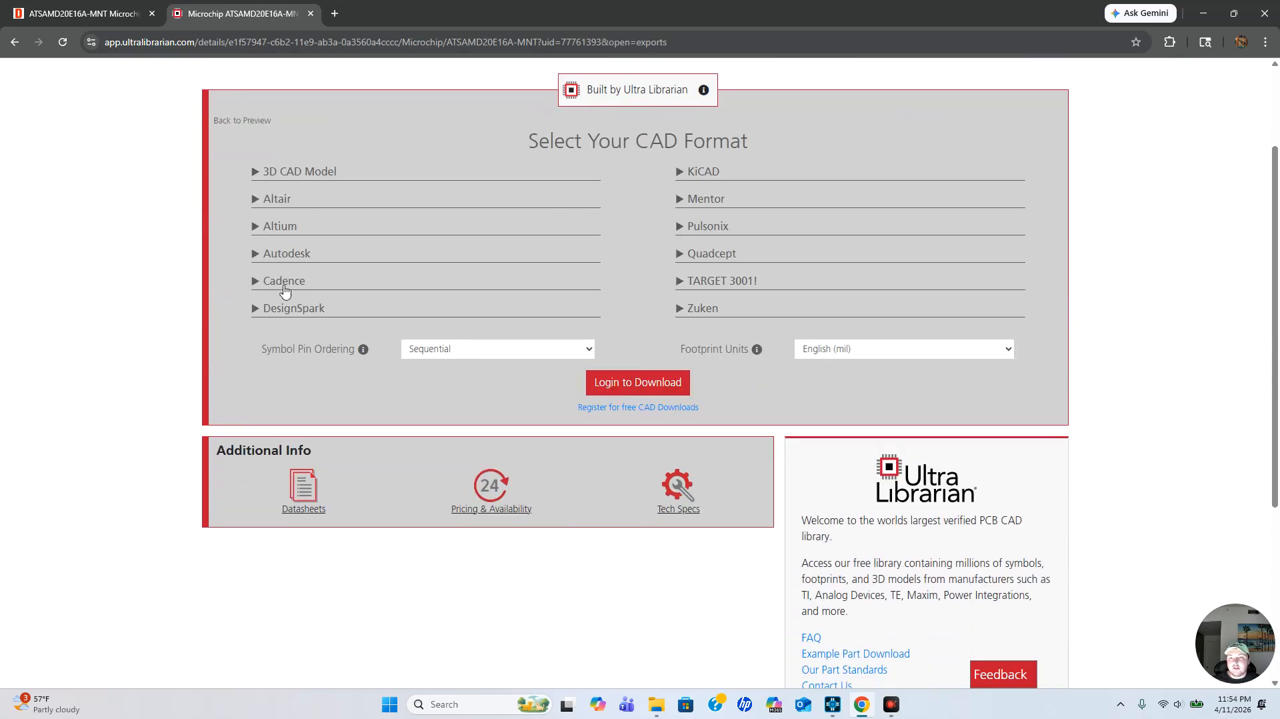
{"action": "left_click", "coordinate": [284, 281]}
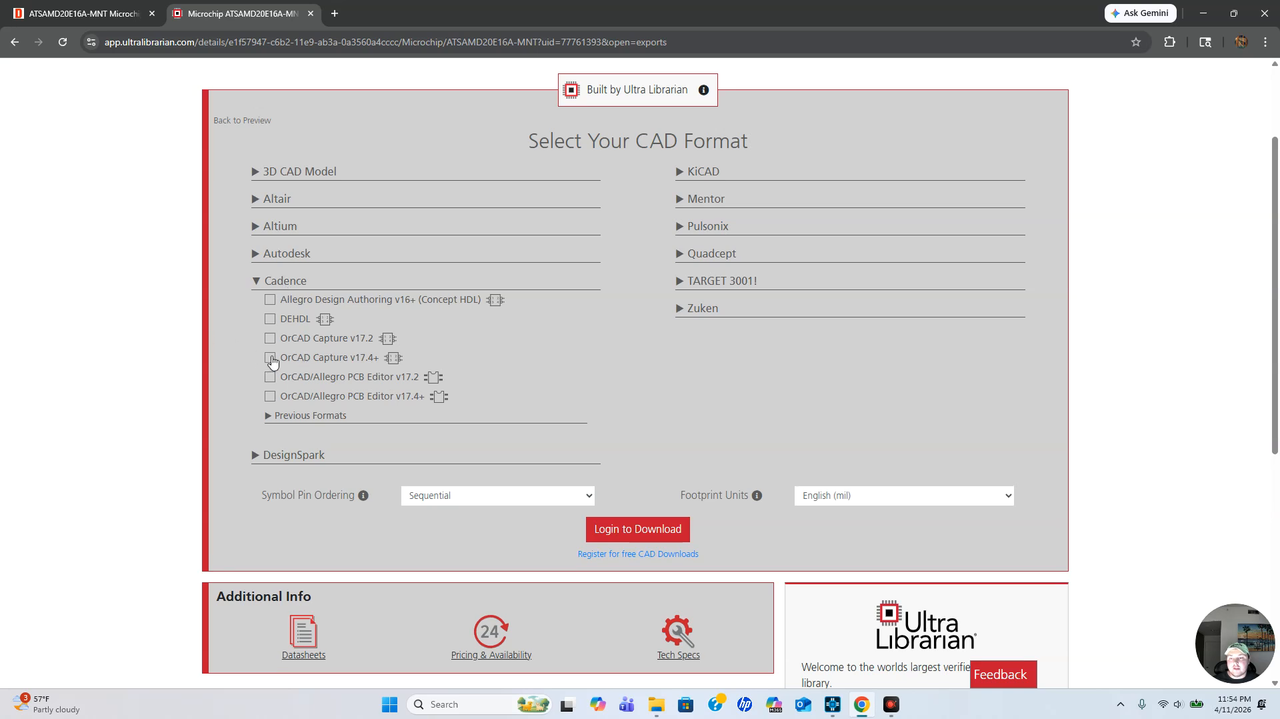
{"action": "left_click", "coordinate": [313, 360]}
{"action": "left_click", "coordinate": [270, 399]}
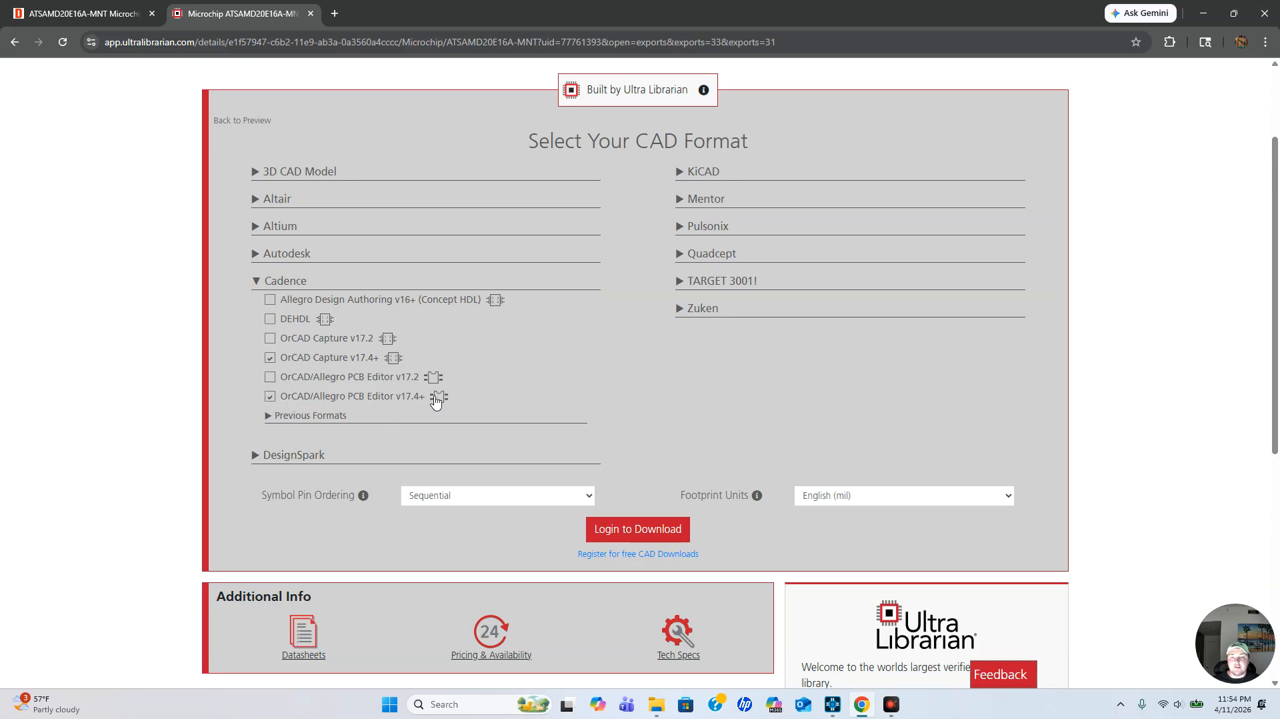
{"action": "scroll", "coordinate": [627, 306], "scroll_direction": "down", "scroll_amount": 3}
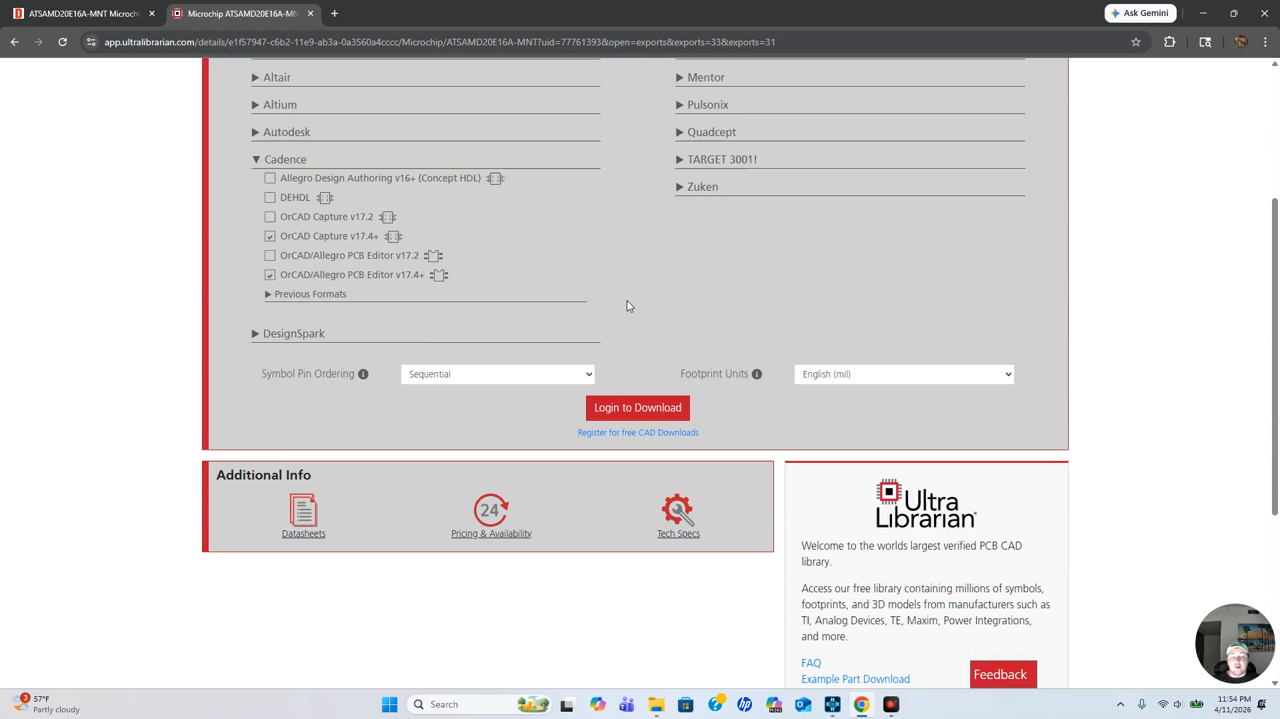
{"action": "scroll", "coordinate": [73, 247], "scroll_direction": "up", "scroll_amount": 1}
{"action": "scroll", "coordinate": [53, 237], "scroll_direction": "up", "scroll_amount": 4}
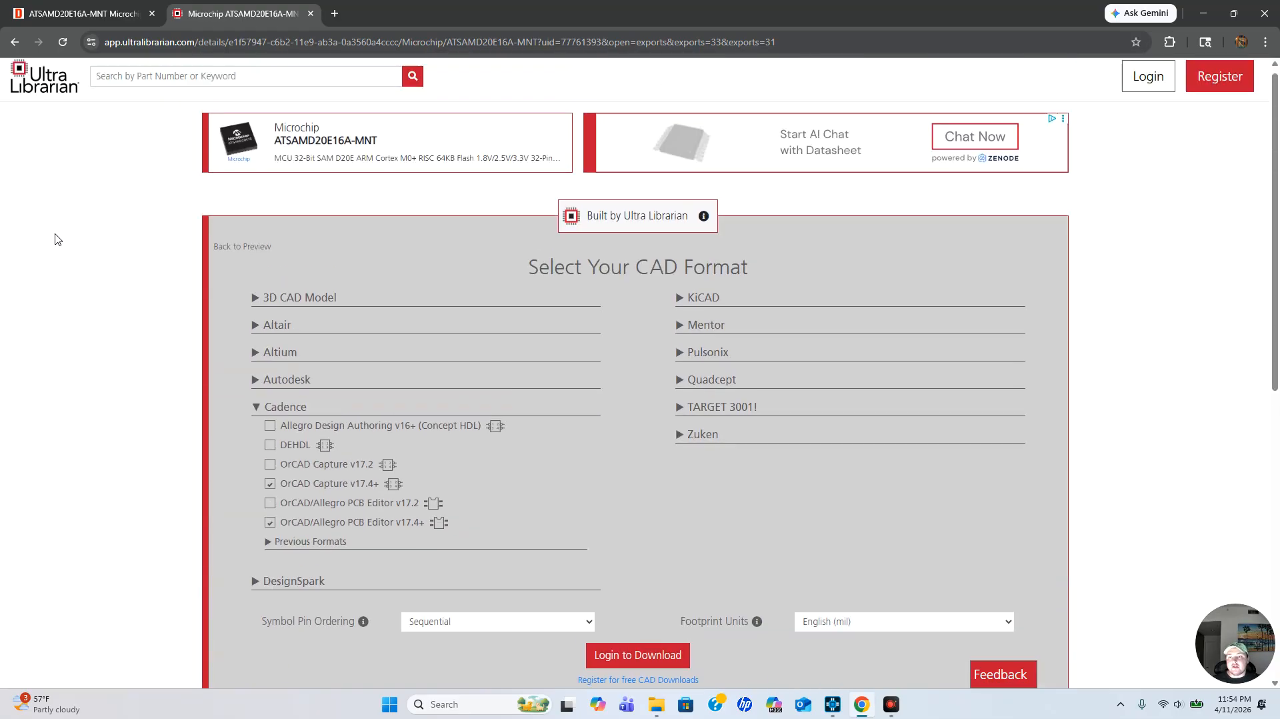
{"action": "scroll", "coordinate": [23, 269], "scroll_direction": "down", "scroll_amount": 2}
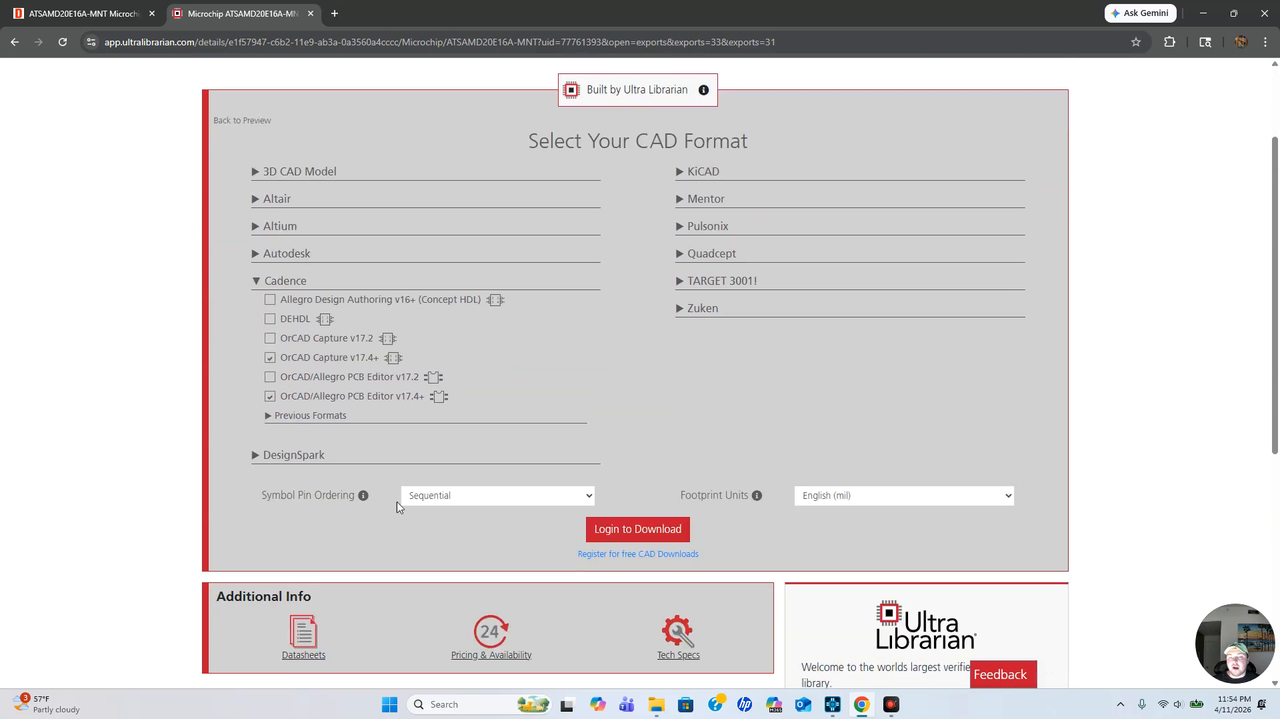
Log in to Ultra Librarian for the download with the account's e-mail and password.
{"action": "left_click", "coordinate": [618, 529]}
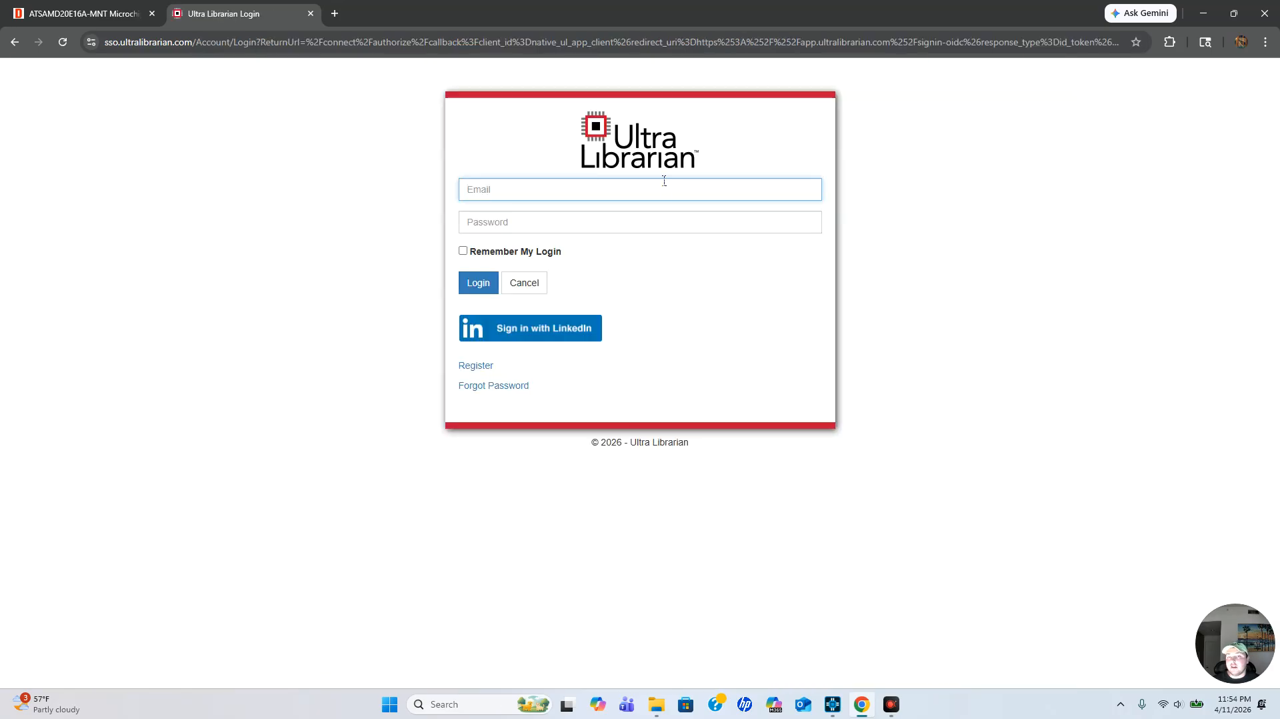
{"action": "left_click", "coordinate": [688, 190]}
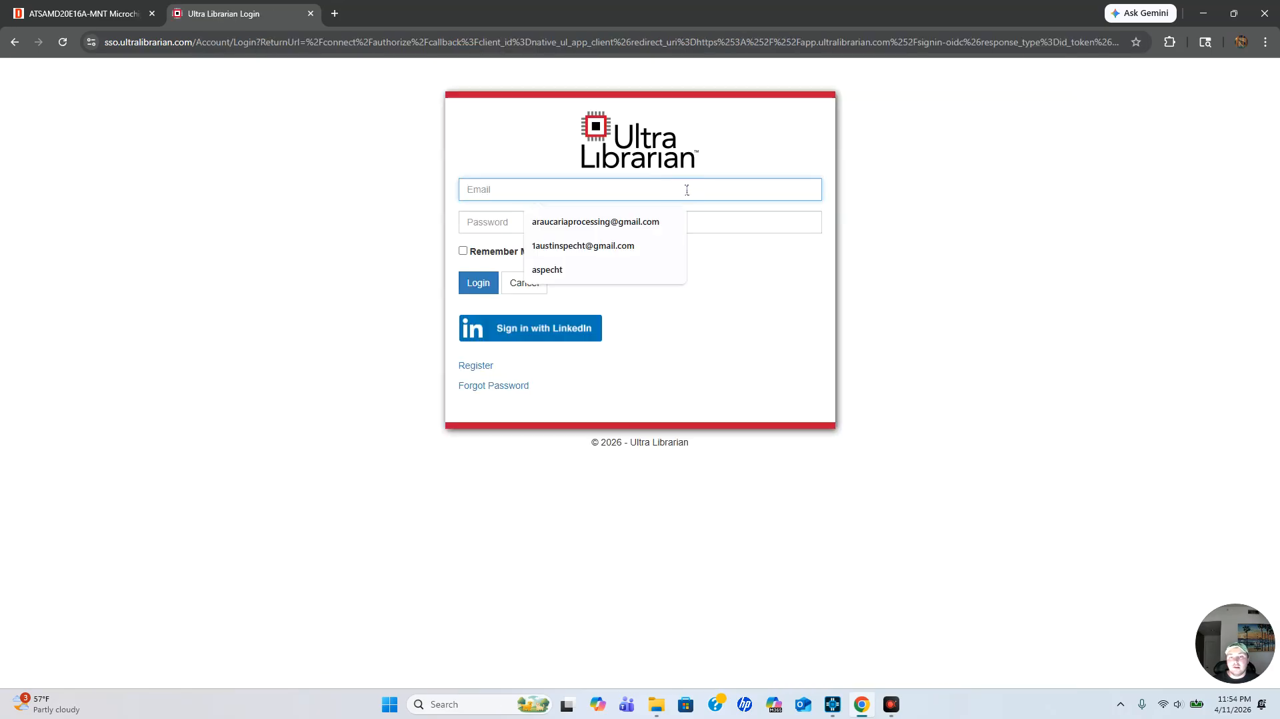
{"action": "left_click", "coordinate": [587, 222]}
{"action": "type", "text": "***"}
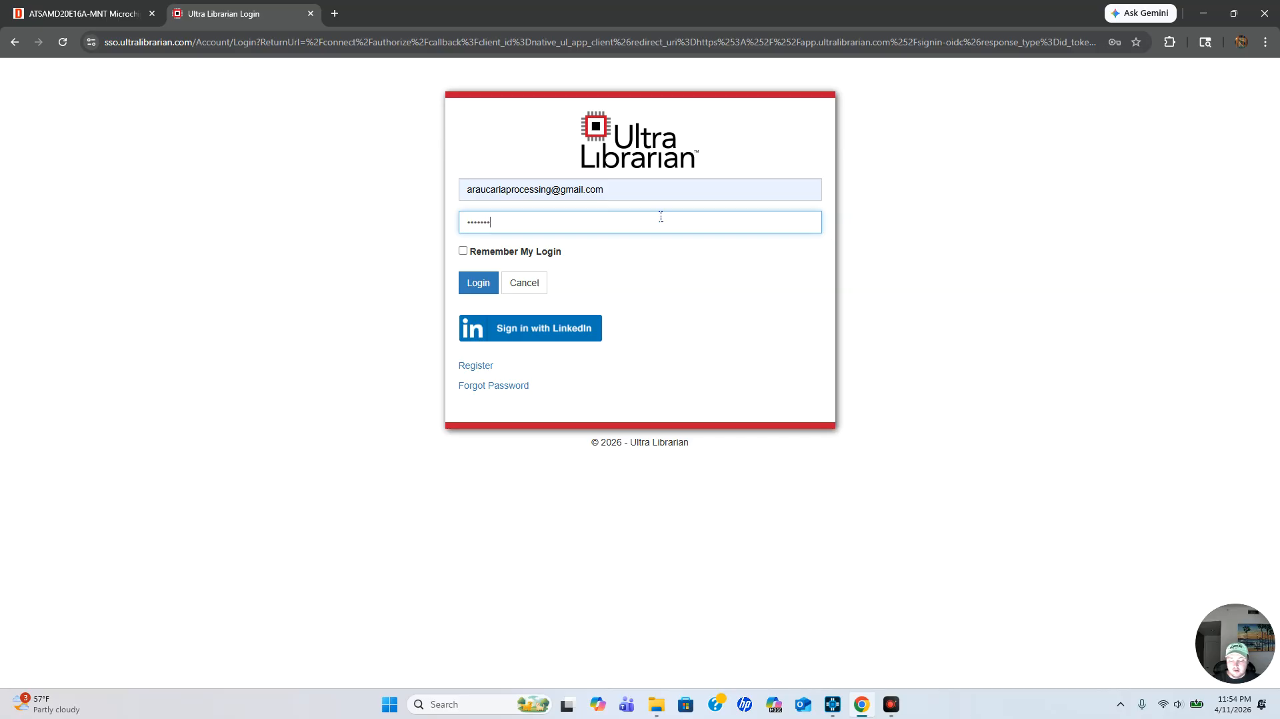
{"action": "key", "text": "Return"}
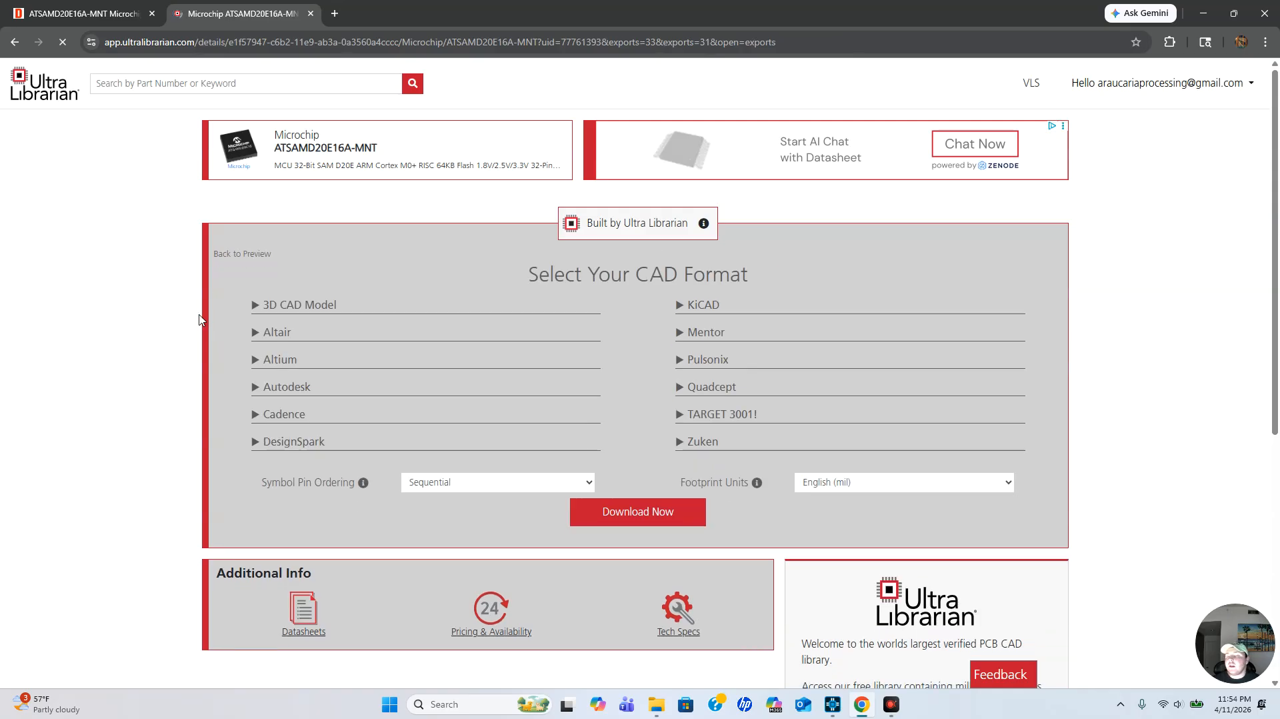
Expand the Cadence formats and download the ATSAMD20E16A-MNT models in the selected formats.
{"action": "scroll", "coordinate": [120, 305], "scroll_direction": "down", "scroll_amount": 2}
{"action": "left_click", "coordinate": [287, 281]}
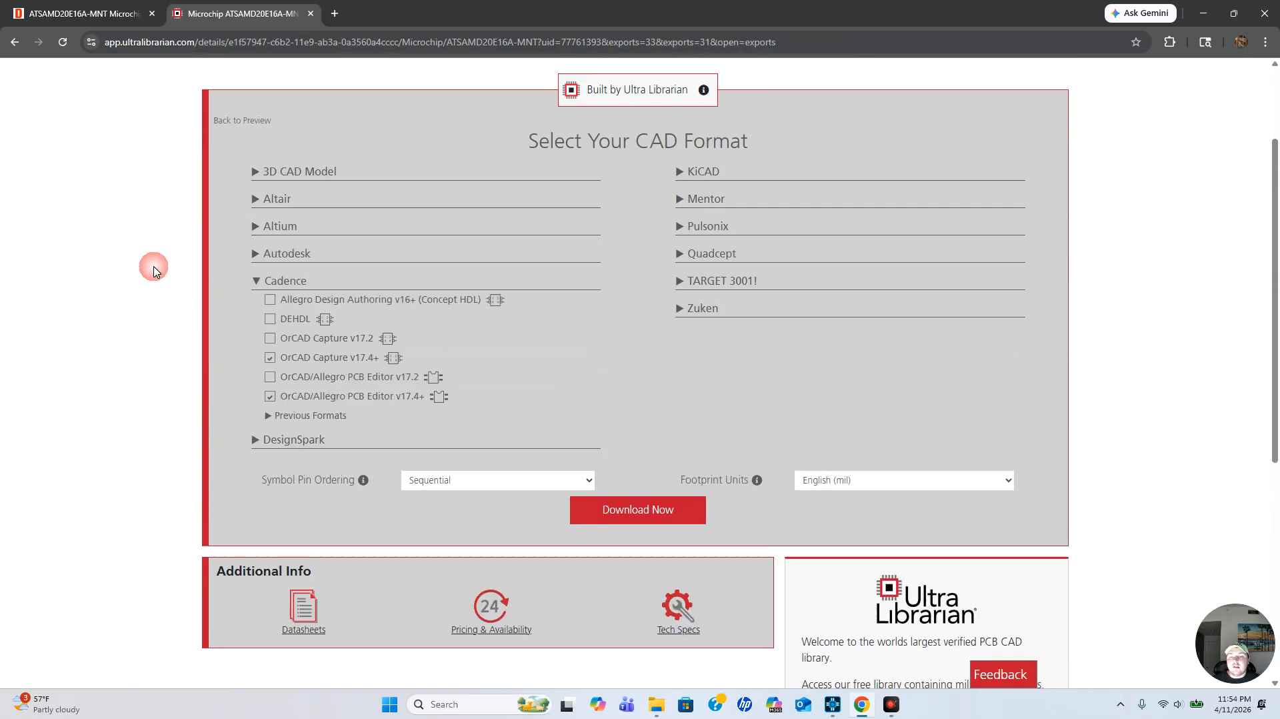
{"action": "scroll", "coordinate": [101, 274], "scroll_direction": "down", "scroll_amount": 1}
{"action": "left_click", "coordinate": [634, 459]}
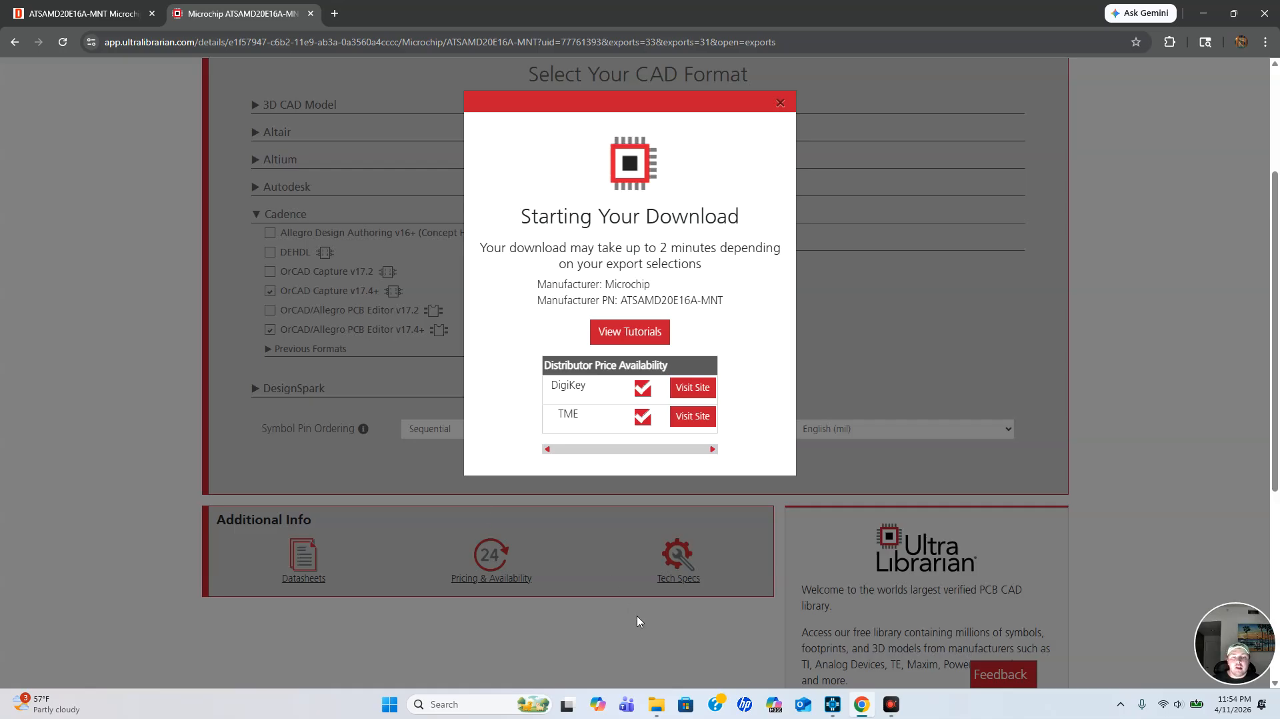
Switch to the Cadence shortcuts window in File Explorer and open the project folder C:\APSPACE\TEST\TEST5.
{"action": "mouse_move", "coordinate": [657, 707]}
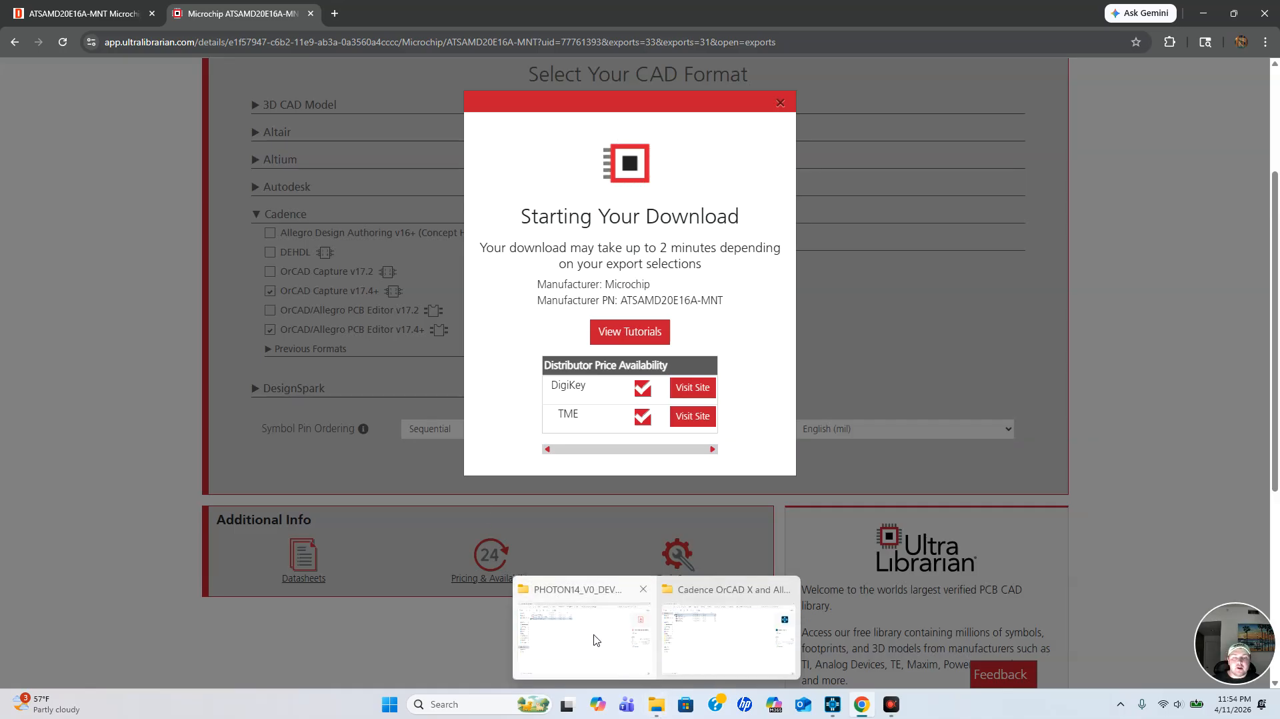
{"action": "mouse_move", "coordinate": [587, 633]}
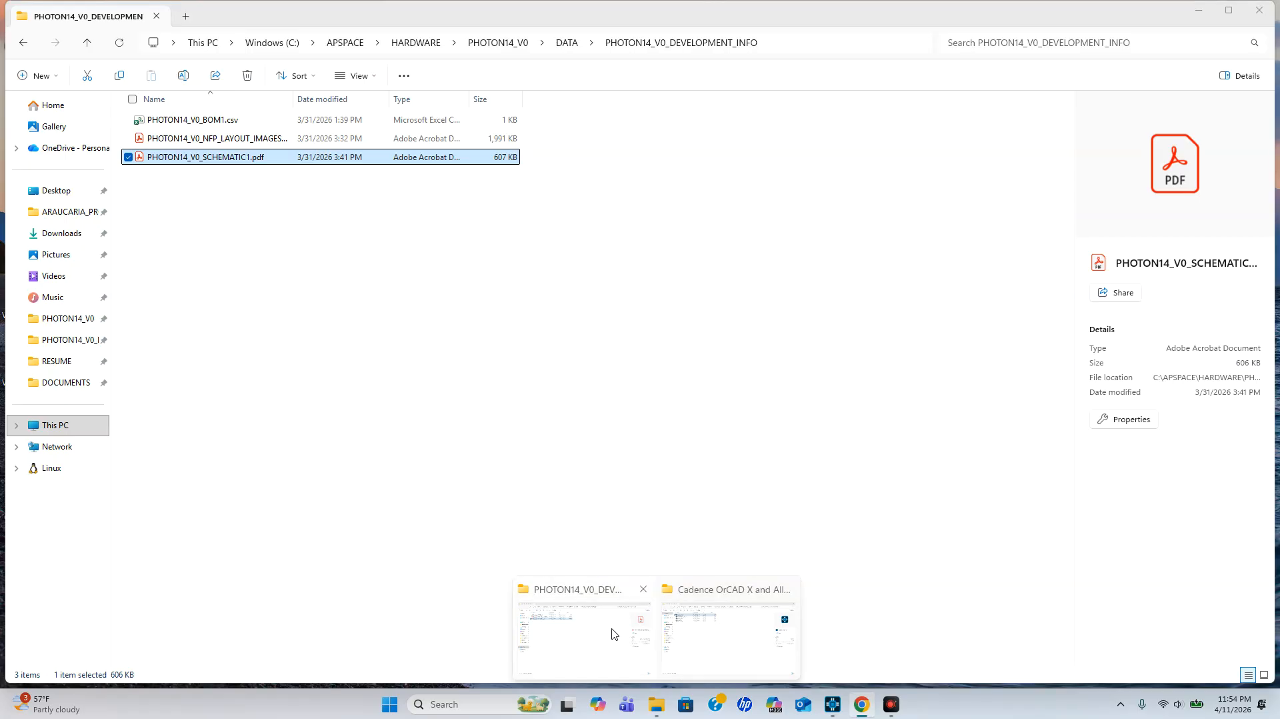
{"action": "left_click", "coordinate": [687, 634]}
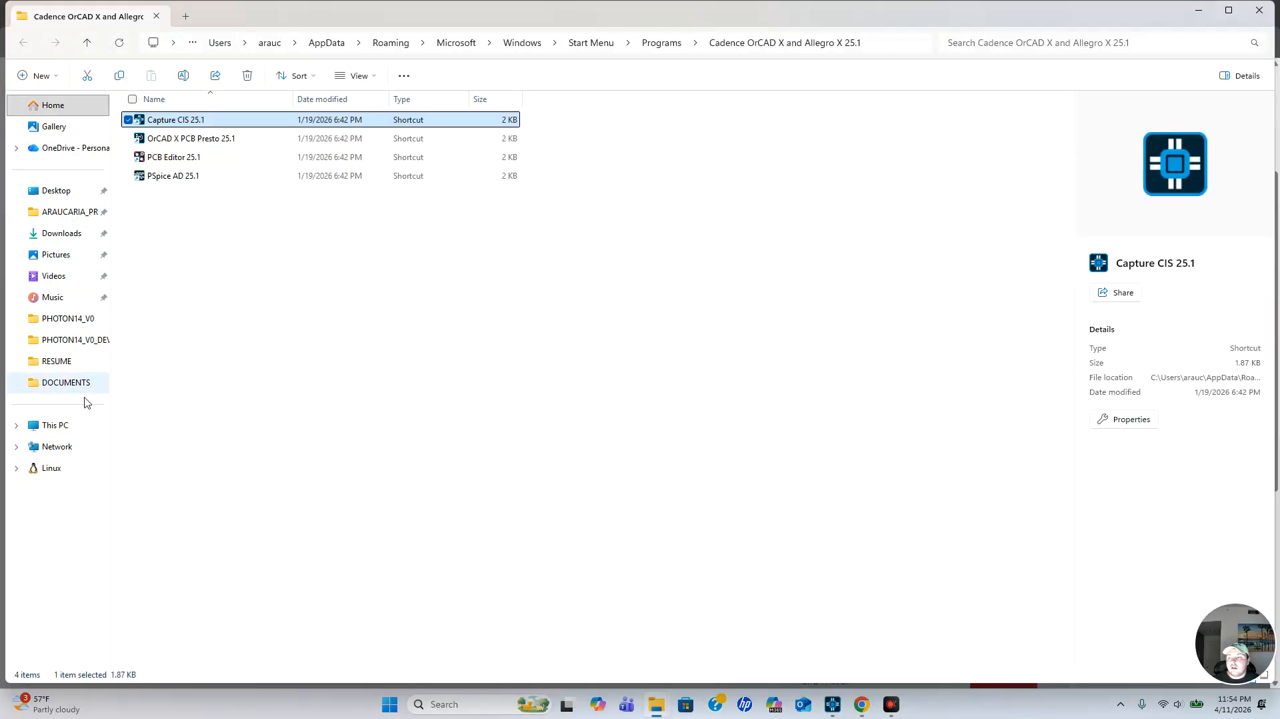
{"action": "left_click", "coordinate": [60, 425]}
{"action": "left_click", "coordinate": [182, 134]}
{"action": "double_click", "coordinate": [182, 134]}
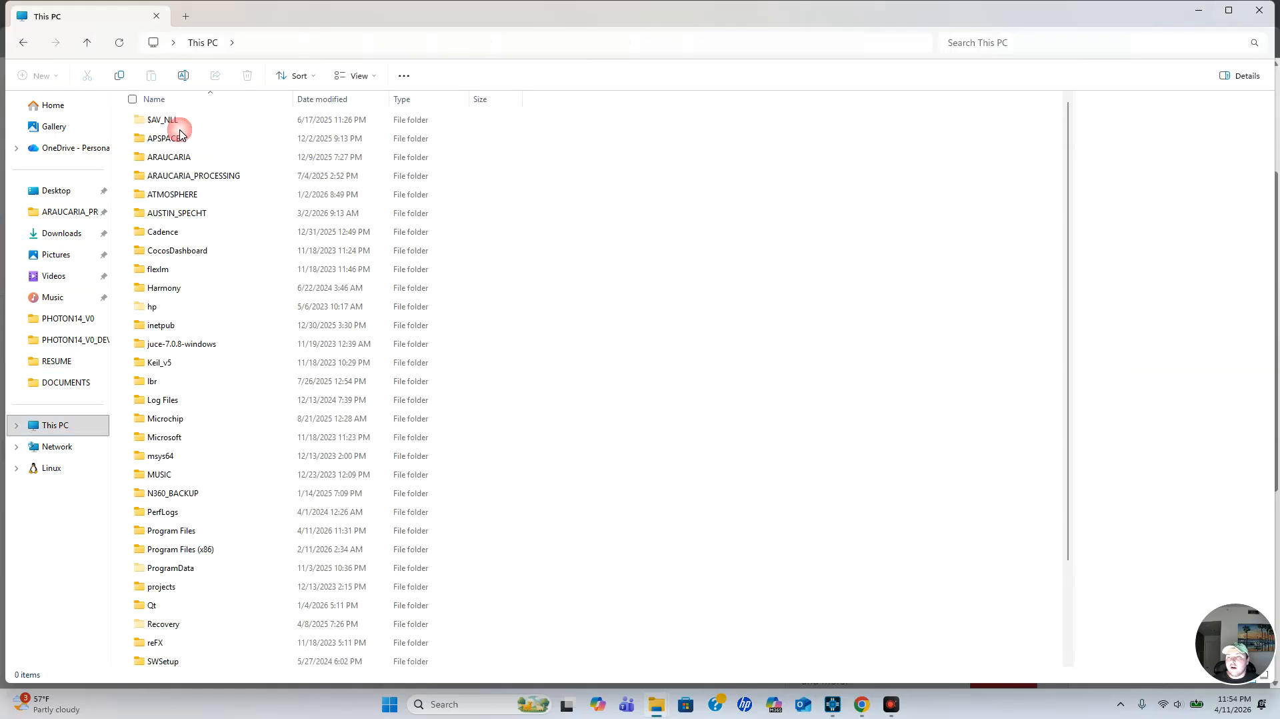
{"action": "double_click", "coordinate": [177, 136]}
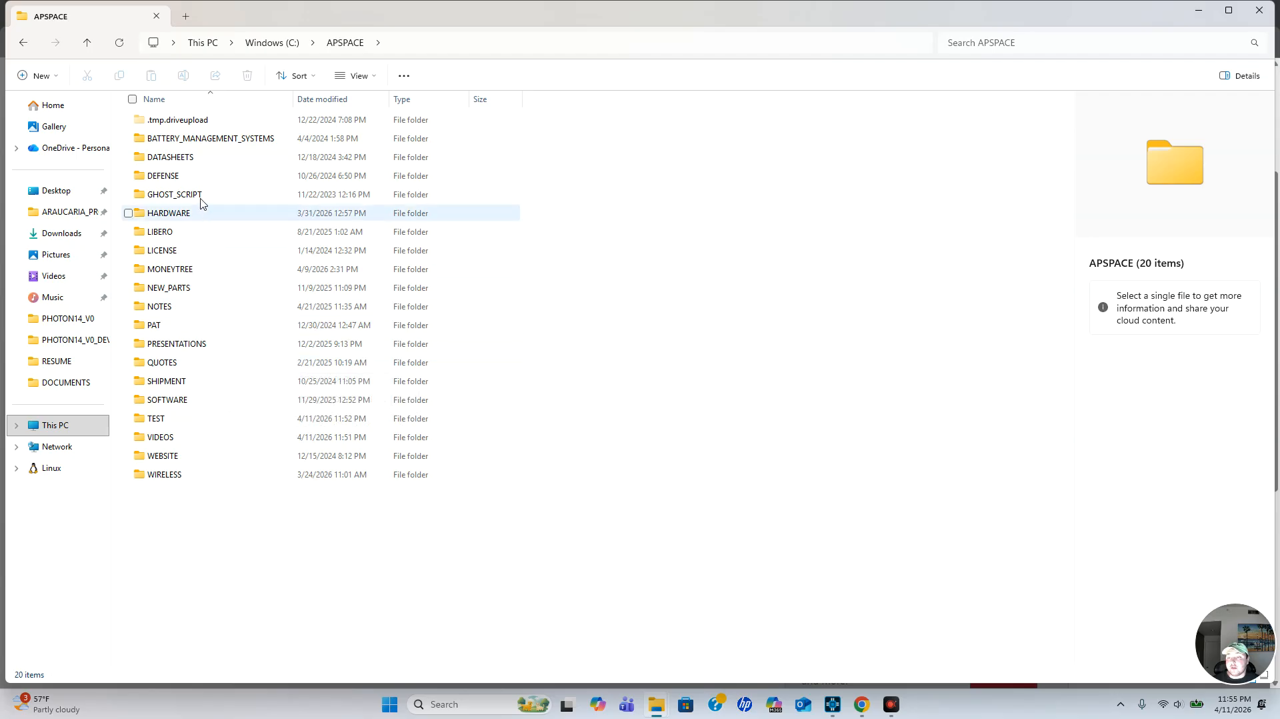
{"action": "double_click", "coordinate": [189, 420]}
{"action": "double_click", "coordinate": [186, 195]}
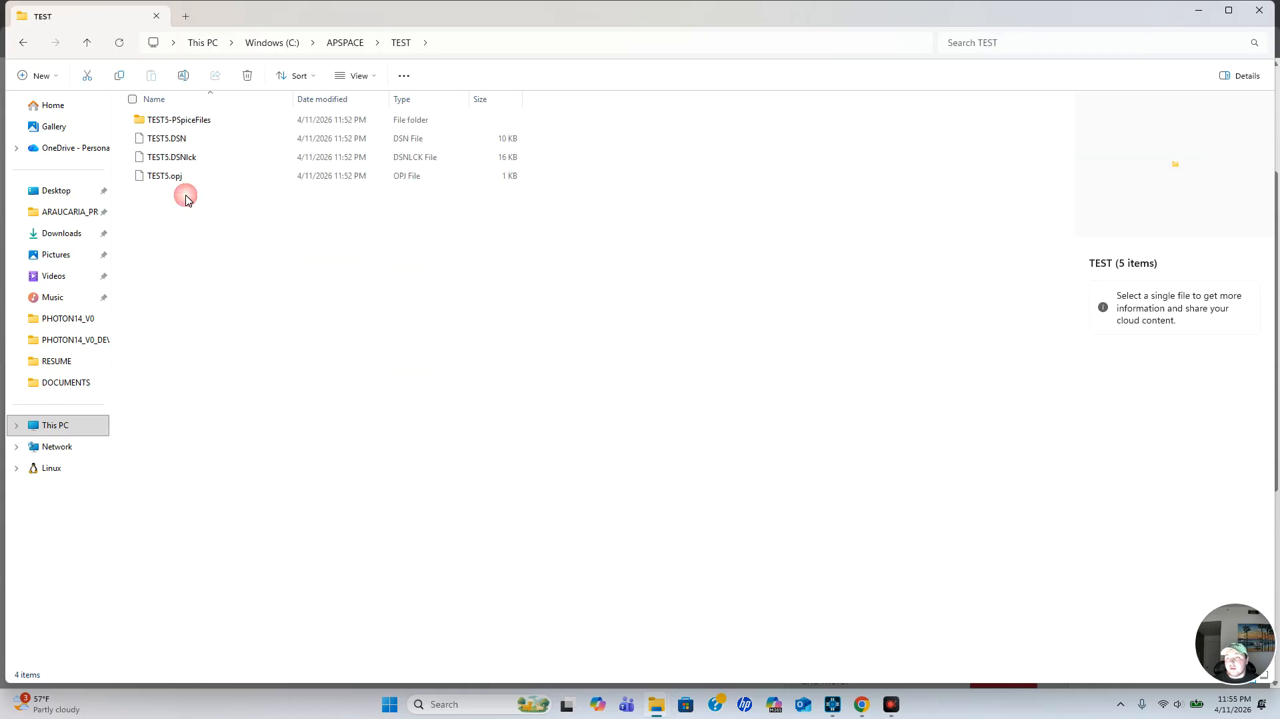
Create a folder named PARTS in the TEST5 folder and minimize the File Explorer window.
{"action": "left_click", "coordinate": [41, 76]}
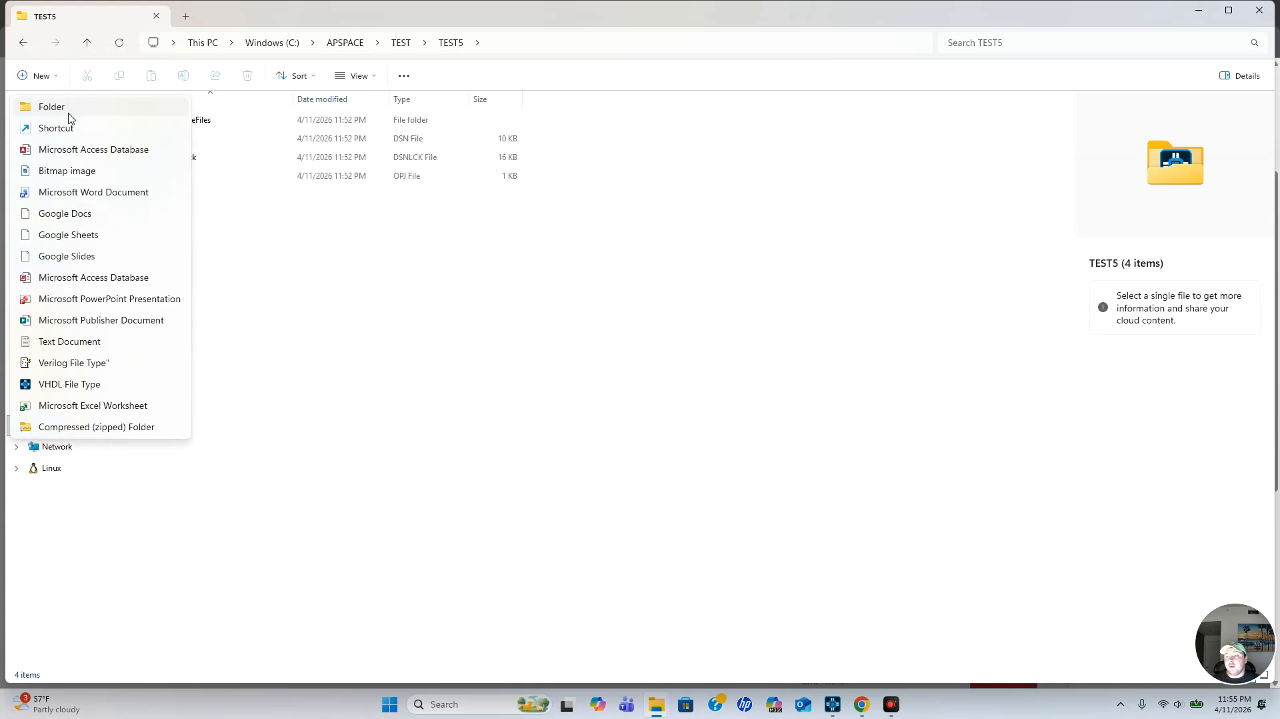
{"action": "left_click", "coordinate": [69, 114]}
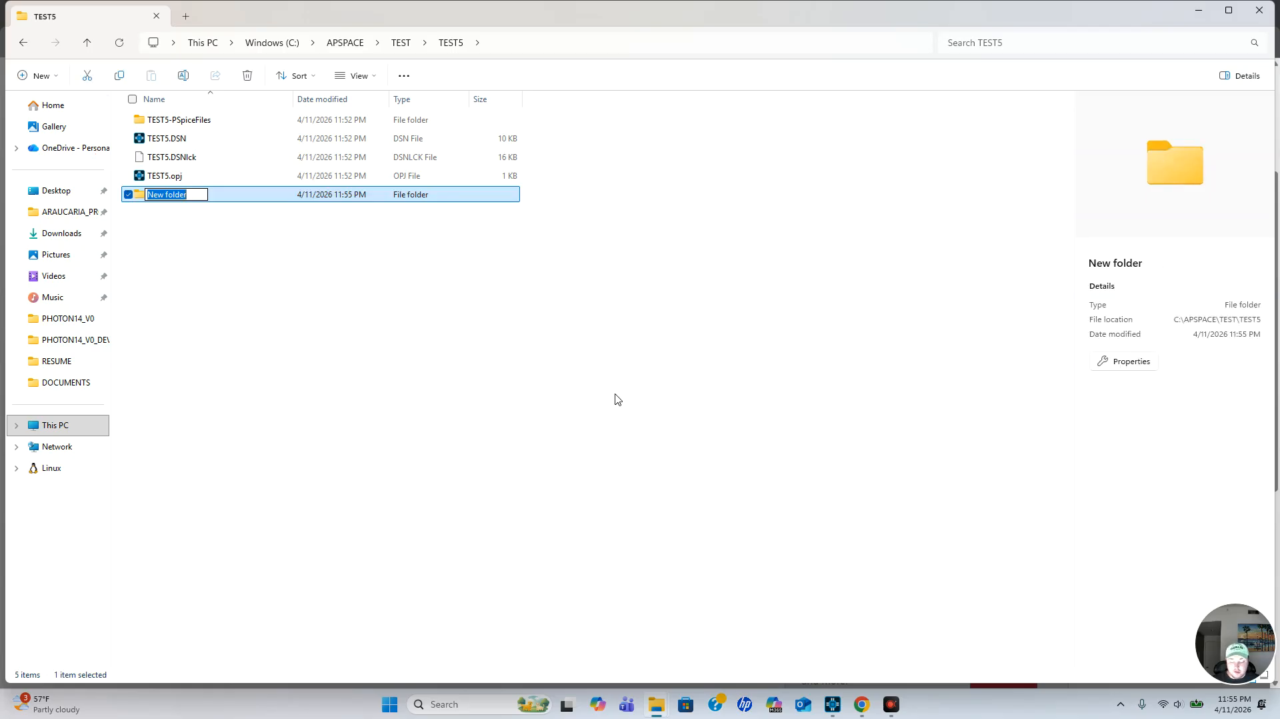
{"action": "type", "text": "PARTS"}
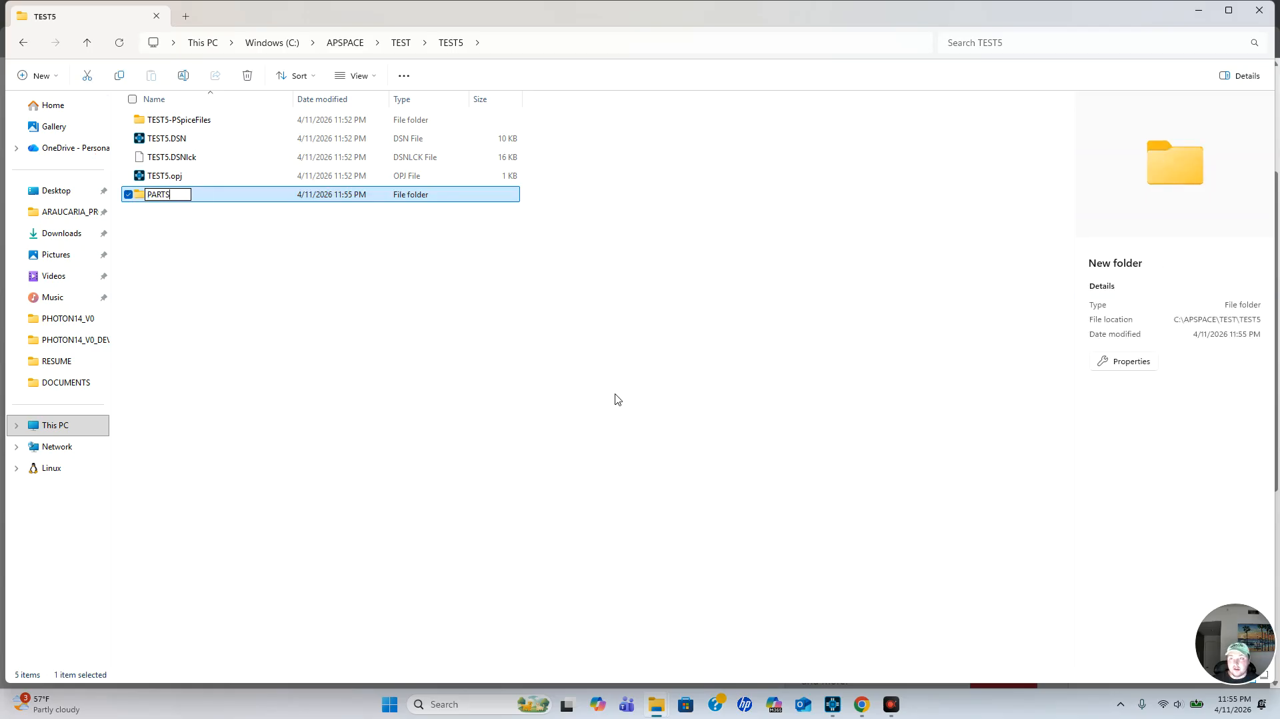
{"action": "left_click", "coordinate": [450, 341]}
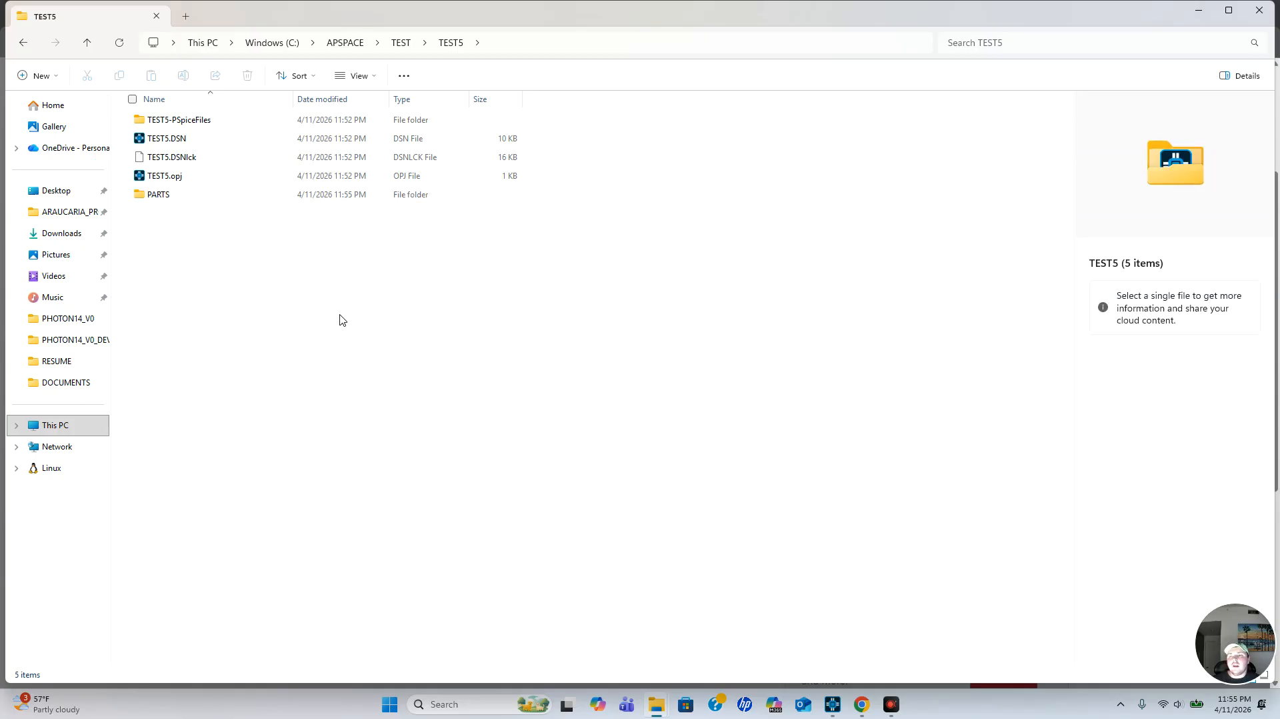
{"action": "left_click", "coordinate": [1198, 10]}
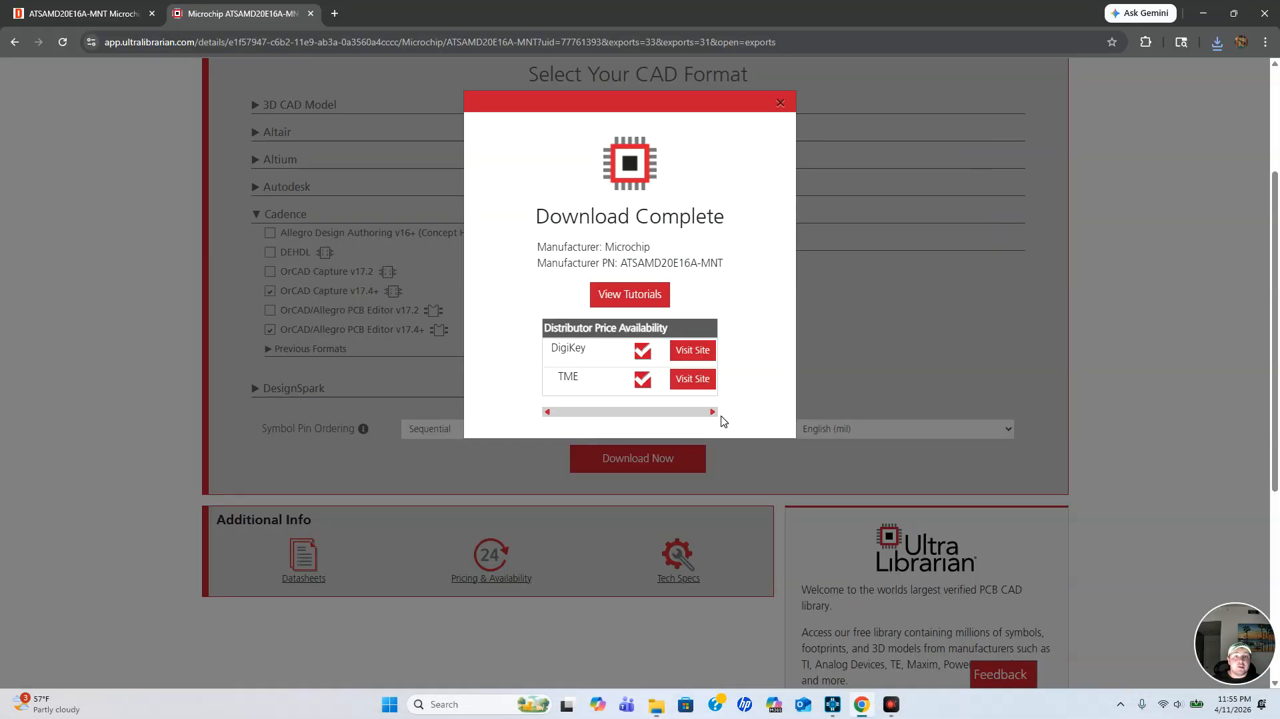
Open Downloads in the other File Explorer window and rename the downloaded ul_ATSAMD20E16A-MNT.zip as ATSAMD20E16A-MNT.zip.
{"action": "left_click", "coordinate": [652, 706]}
{"action": "left_click", "coordinate": [580, 637]}
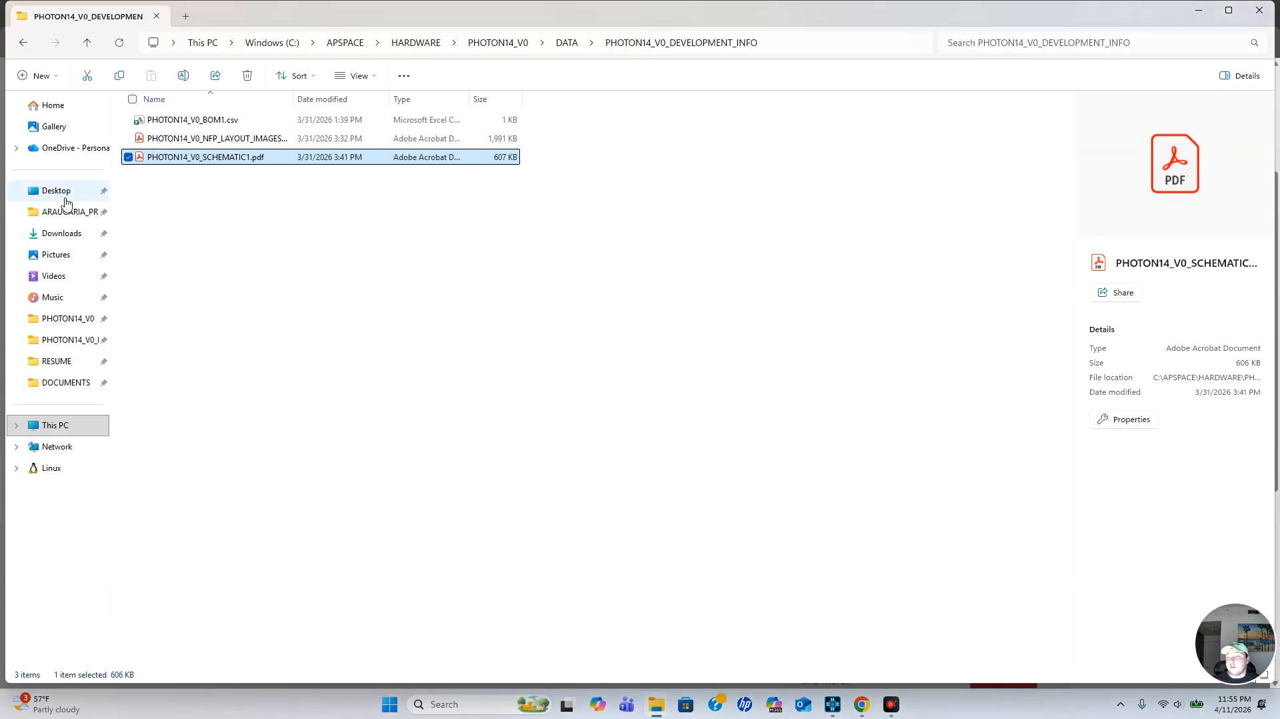
{"action": "left_click", "coordinate": [77, 235]}
{"action": "left_click", "coordinate": [155, 140]}
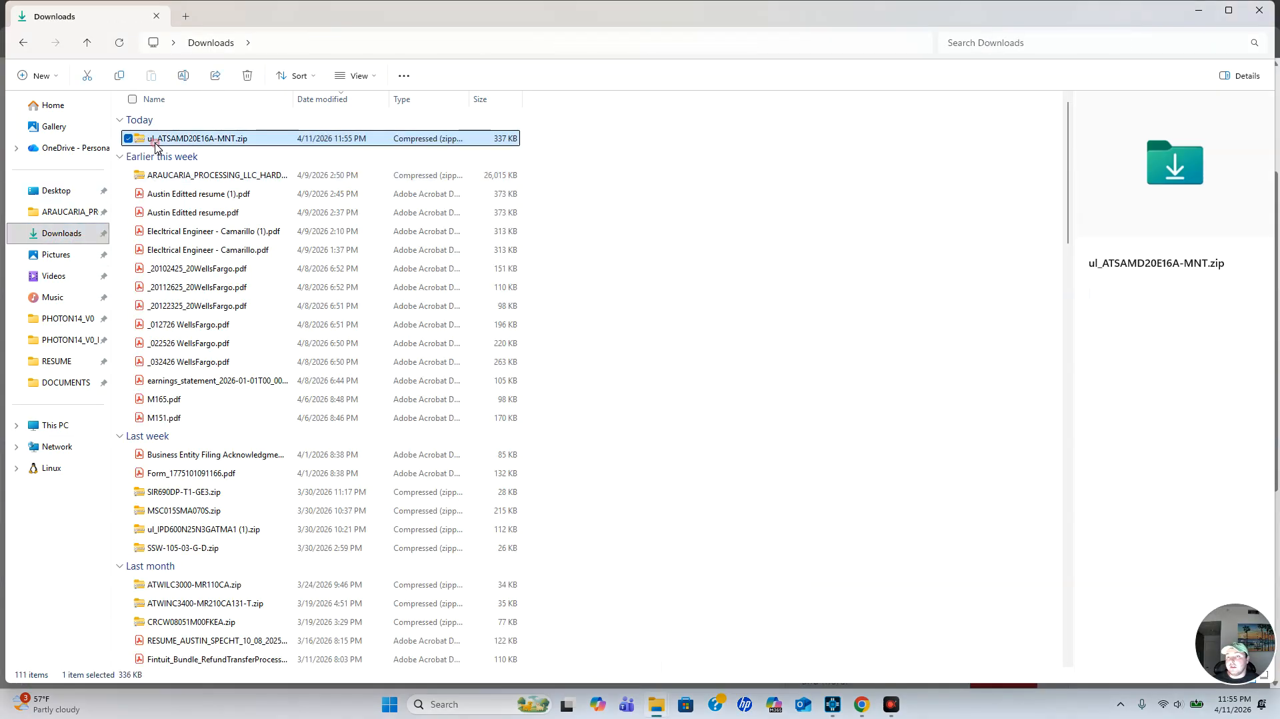
{"action": "left_click", "coordinate": [159, 139]}
{"action": "left_click", "coordinate": [160, 140]}
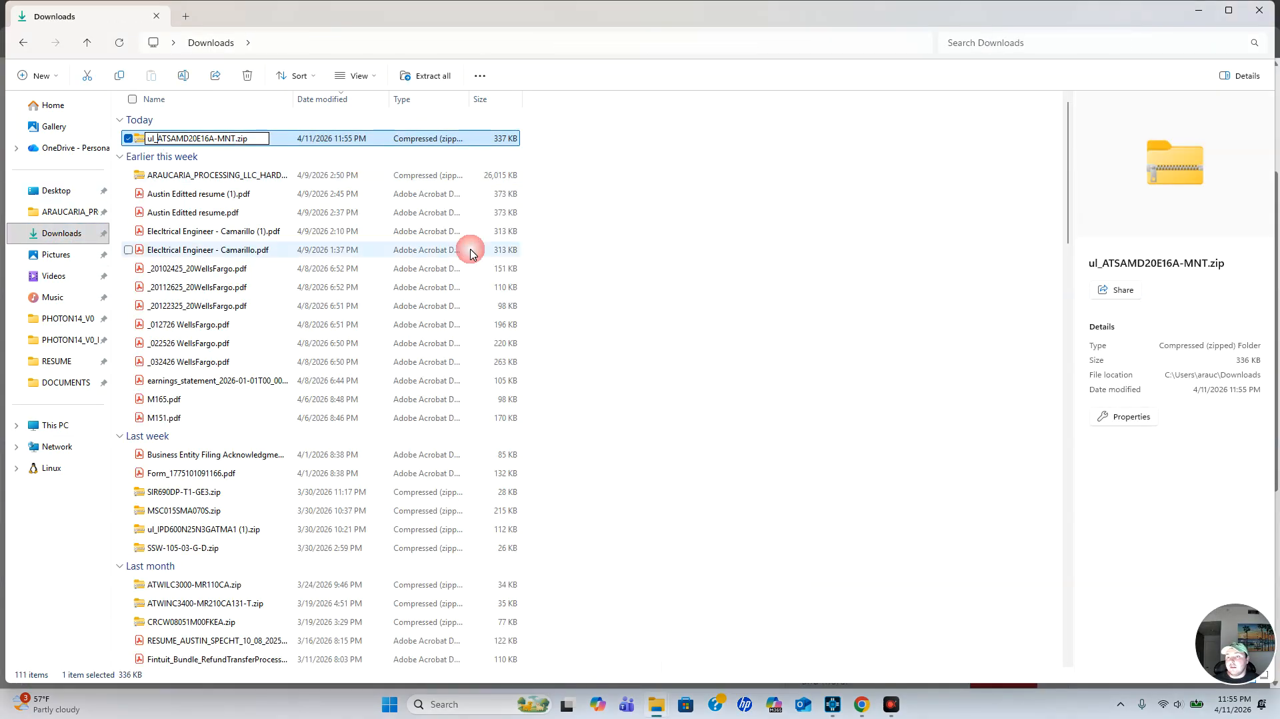
{"action": "key", "text": "BackSpace"}
{"action": "key", "text": "BackSpace"}
{"action": "key", "text": "BackSpace"}
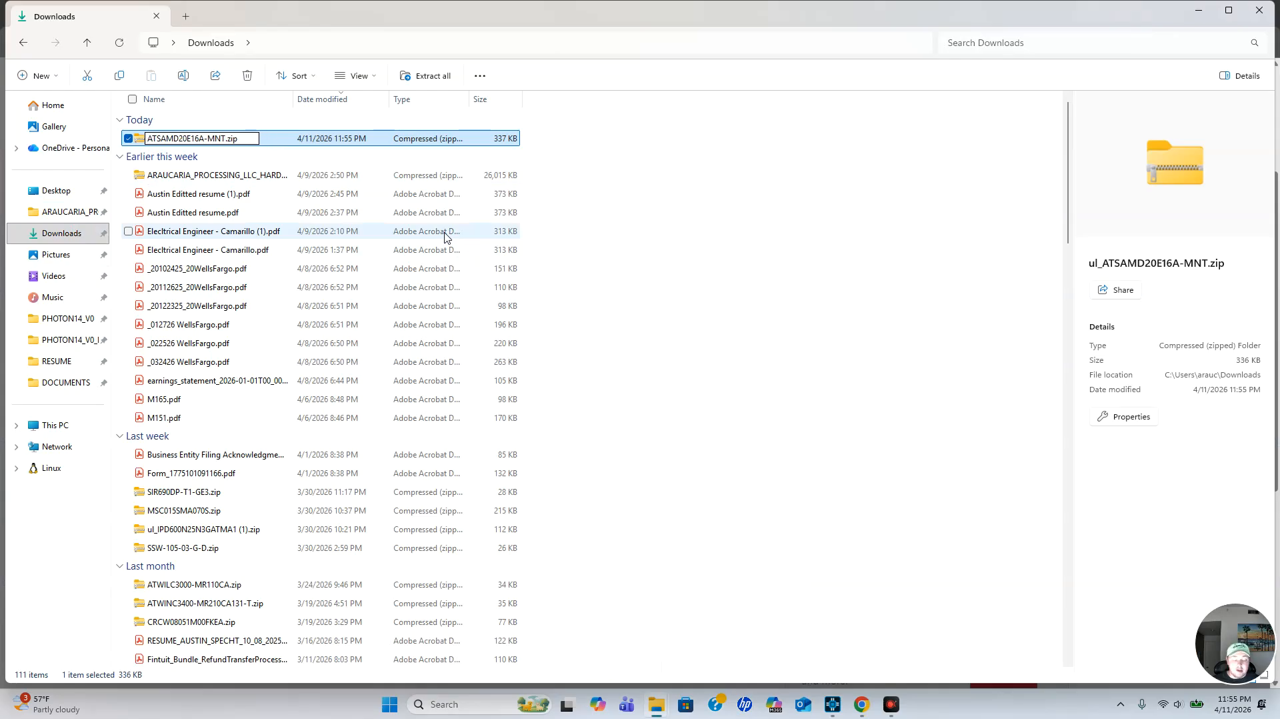
{"action": "key", "text": "Return"}
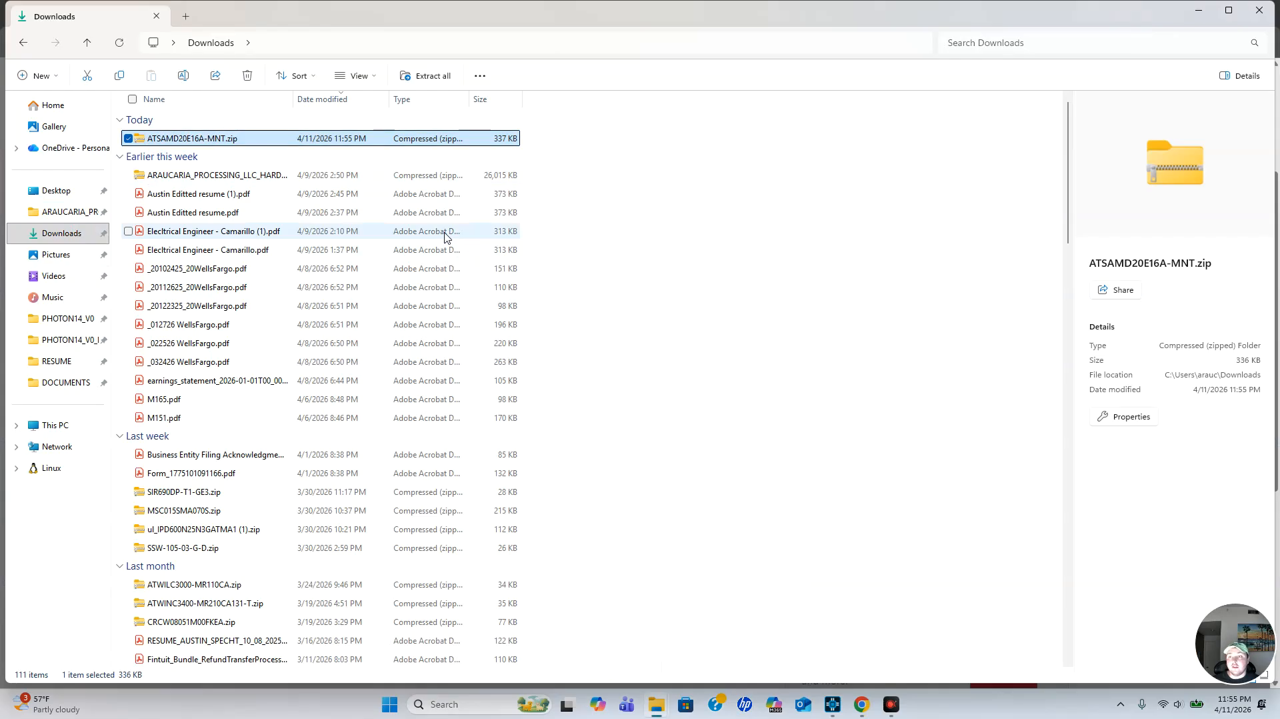
Copy ATSAMD20E16A-MNT.zip from Downloads into the project folder C:\APSPACE\TEST\TEST5\PARTS.
{"action": "right_click", "coordinate": [237, 142]}
{"action": "left_click", "coordinate": [302, 159]}
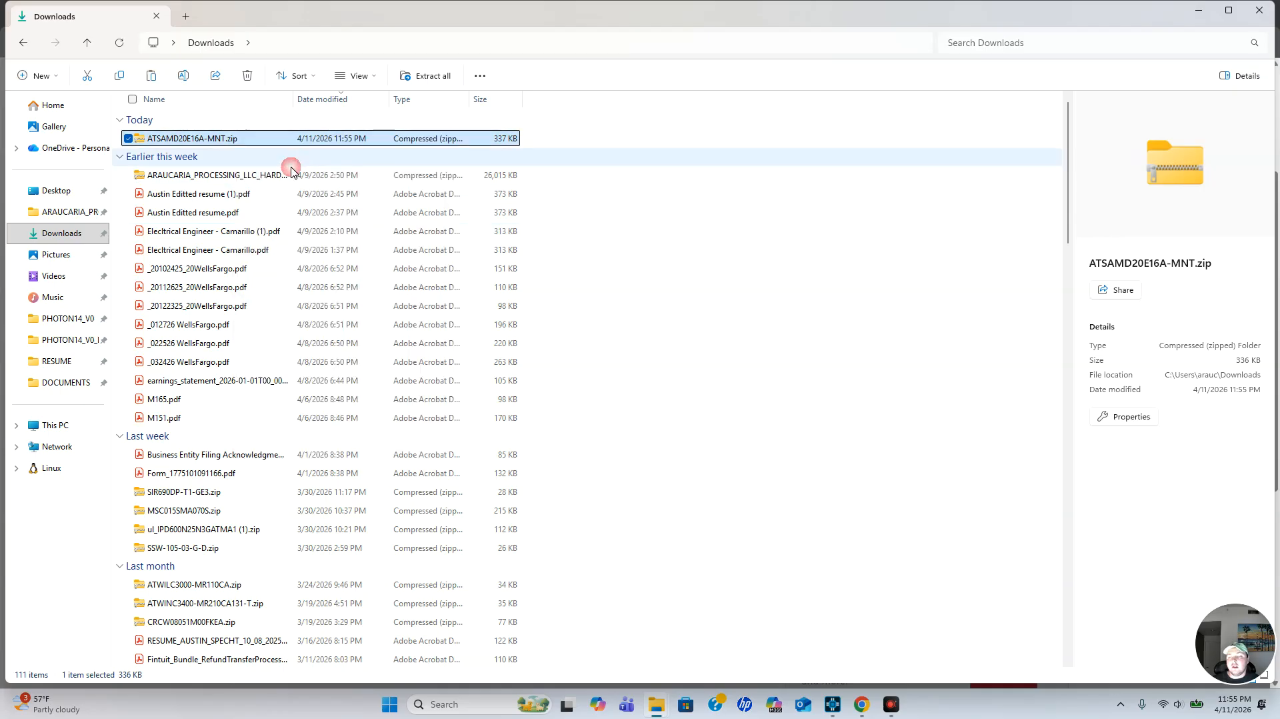
{"action": "left_click", "coordinate": [65, 425]}
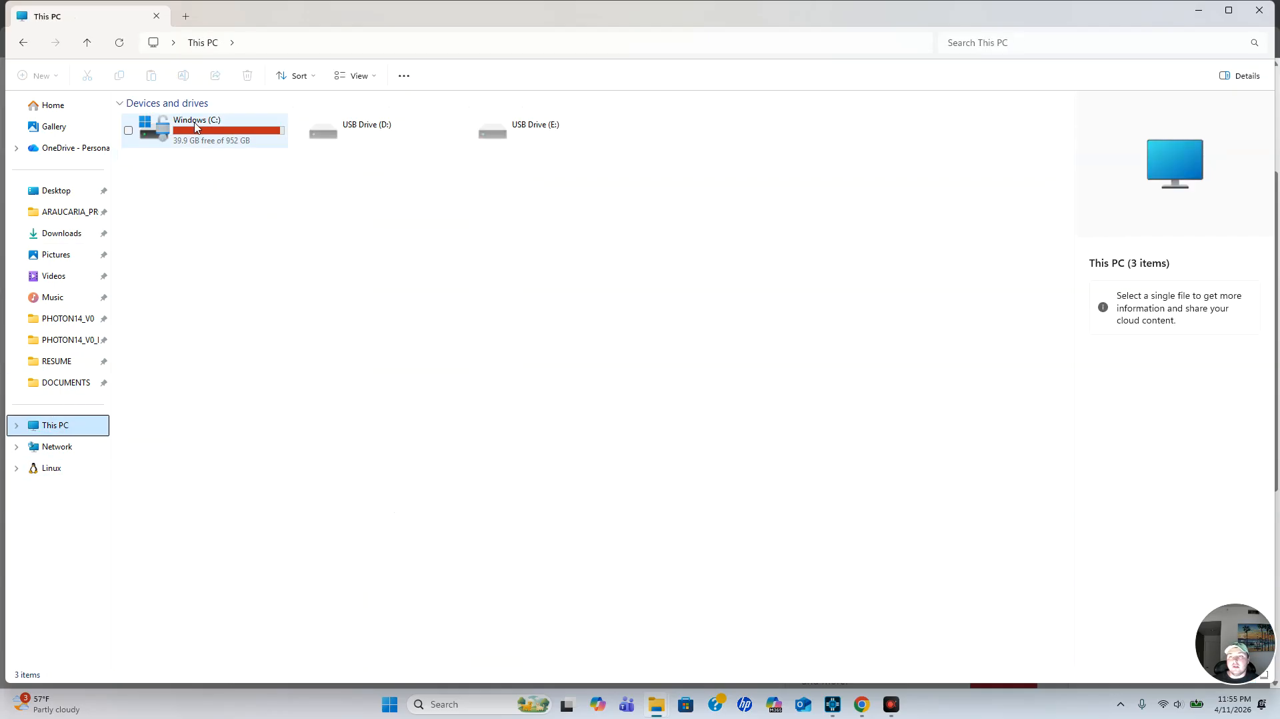
{"action": "double_click", "coordinate": [213, 126]}
{"action": "double_click", "coordinate": [200, 138]}
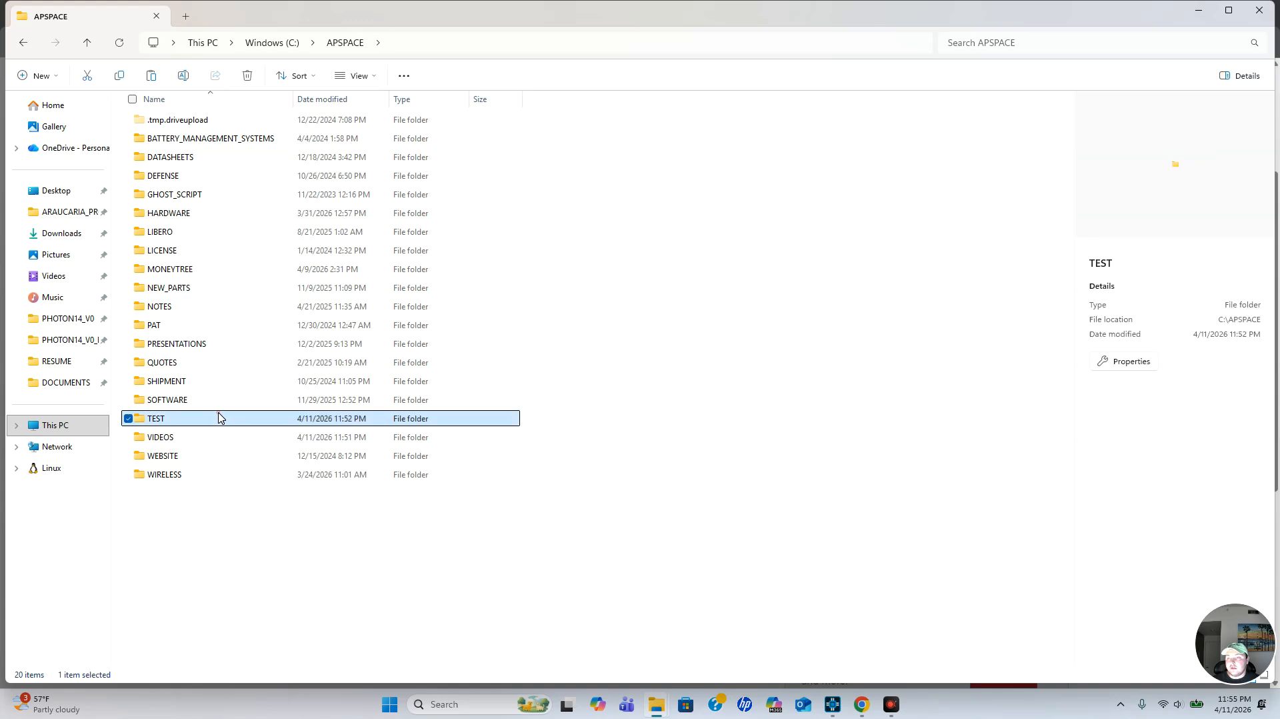
{"action": "double_click", "coordinate": [220, 418]}
{"action": "double_click", "coordinate": [214, 191]}
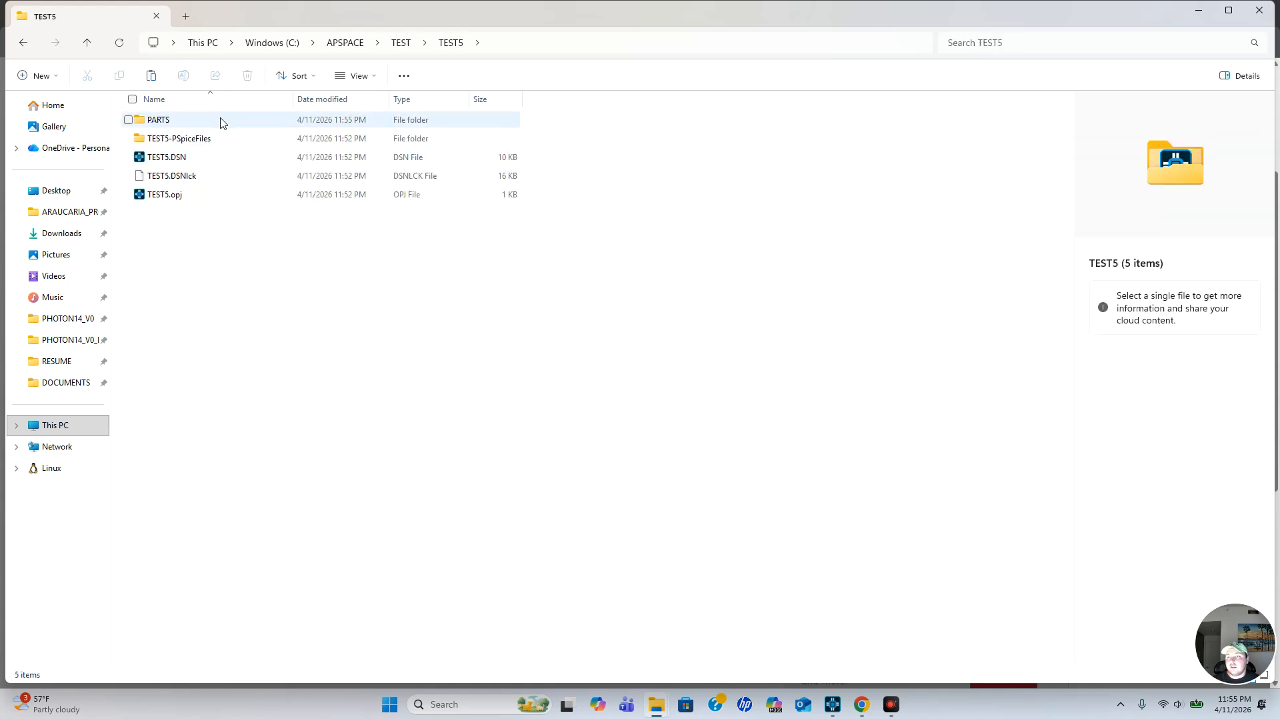
{"action": "double_click", "coordinate": [220, 122]}
{"action": "right_click", "coordinate": [387, 265]}
{"action": "left_click", "coordinate": [411, 281]}
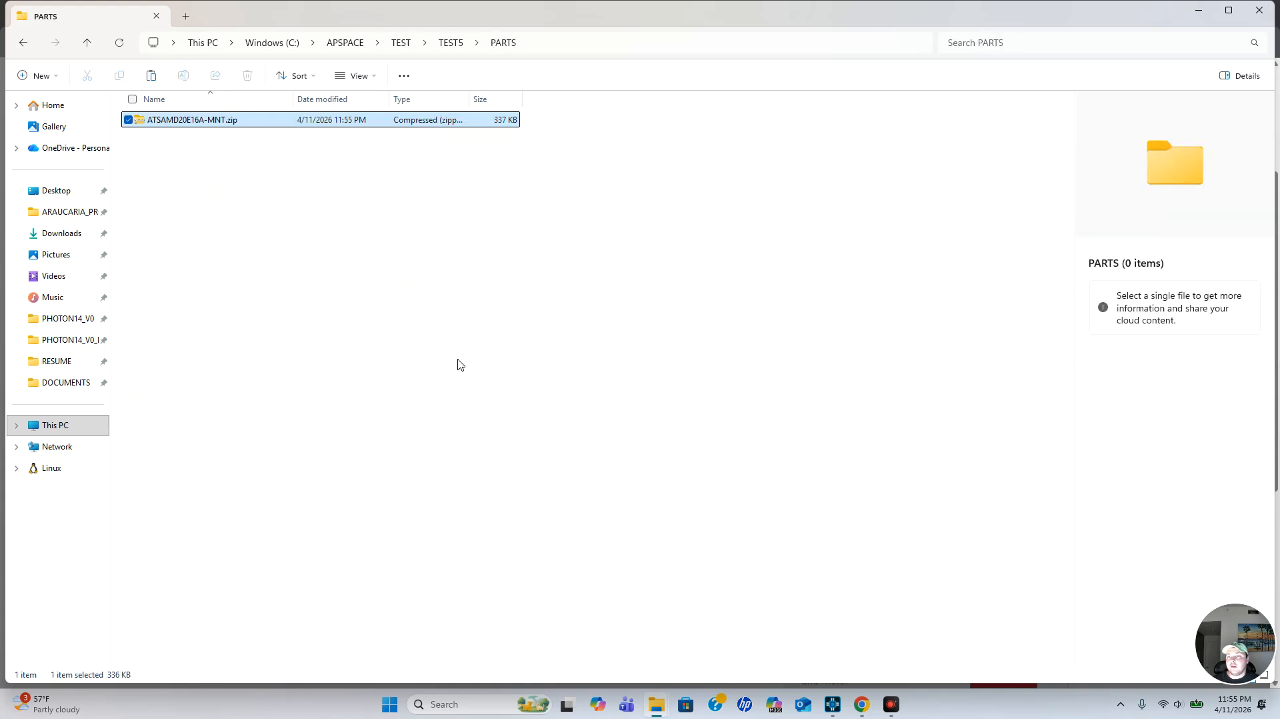
Extract ATSAMD20E16A-MNT.zip within the PARTS folder and close the window showing the extracted files.
{"action": "right_click", "coordinate": [226, 121]}
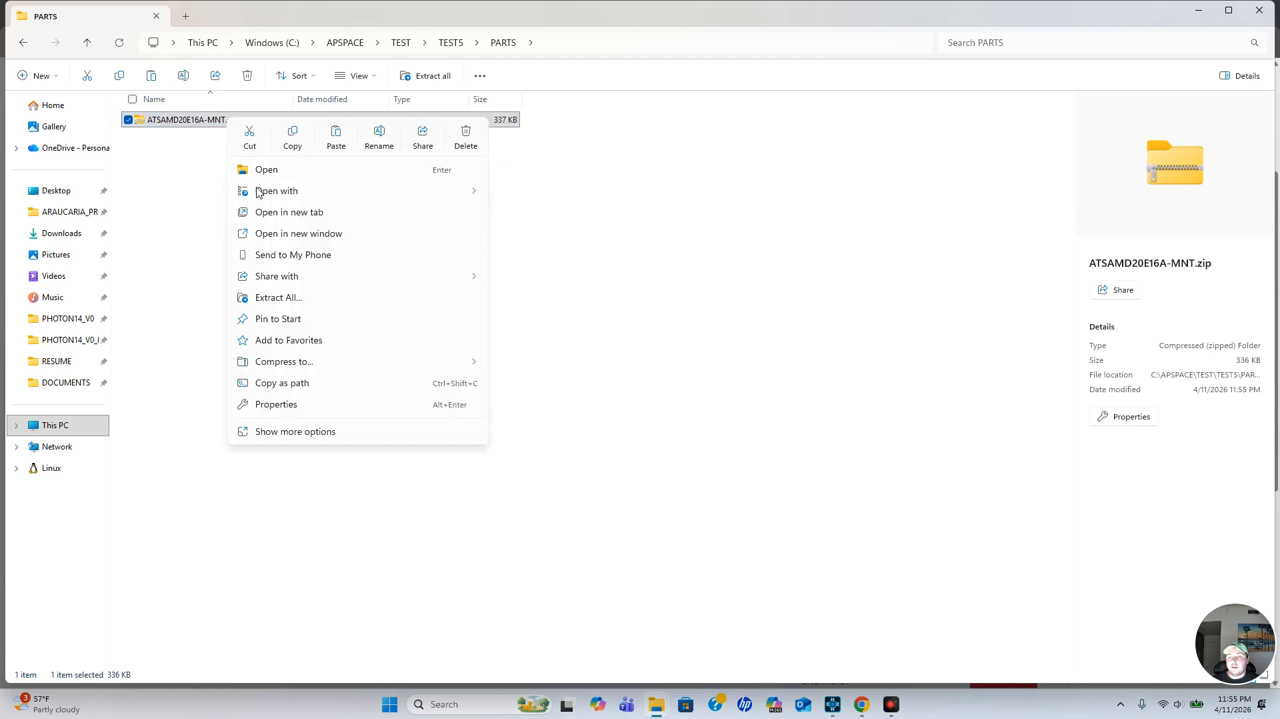
{"action": "left_click", "coordinate": [292, 300]}
{"action": "left_click", "coordinate": [760, 479]}
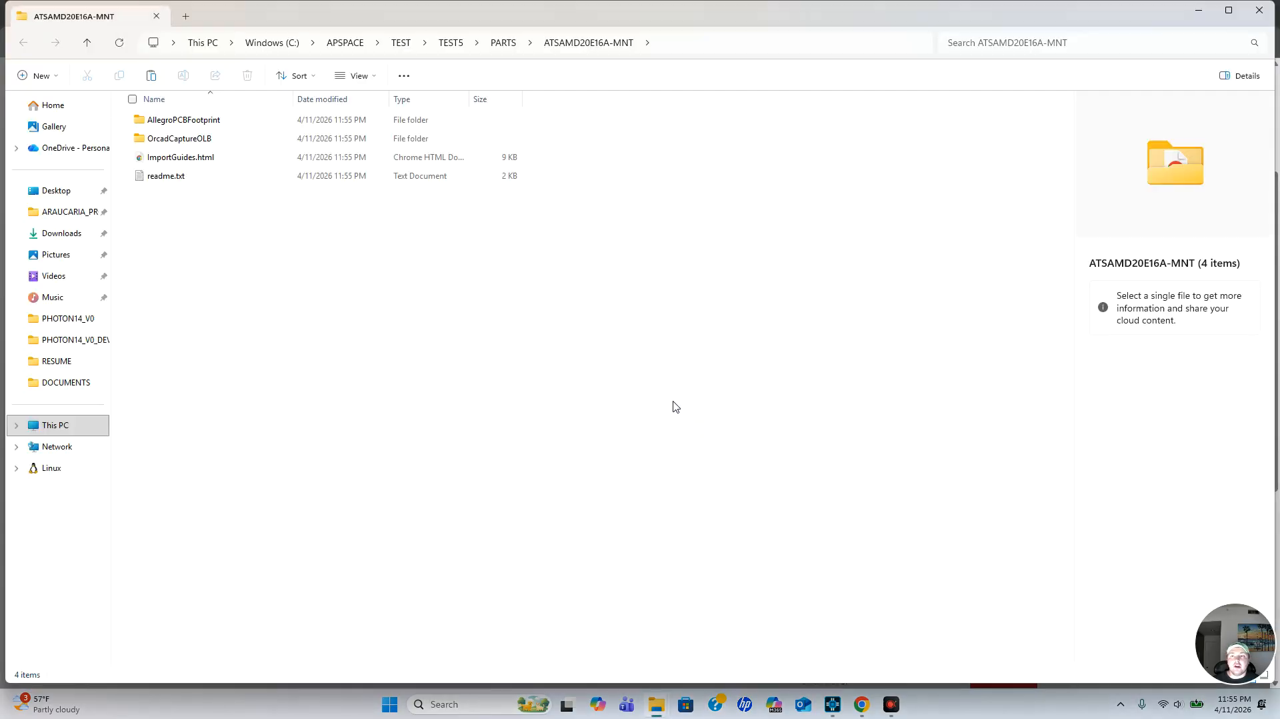
{"action": "left_click", "coordinate": [1261, 11]}
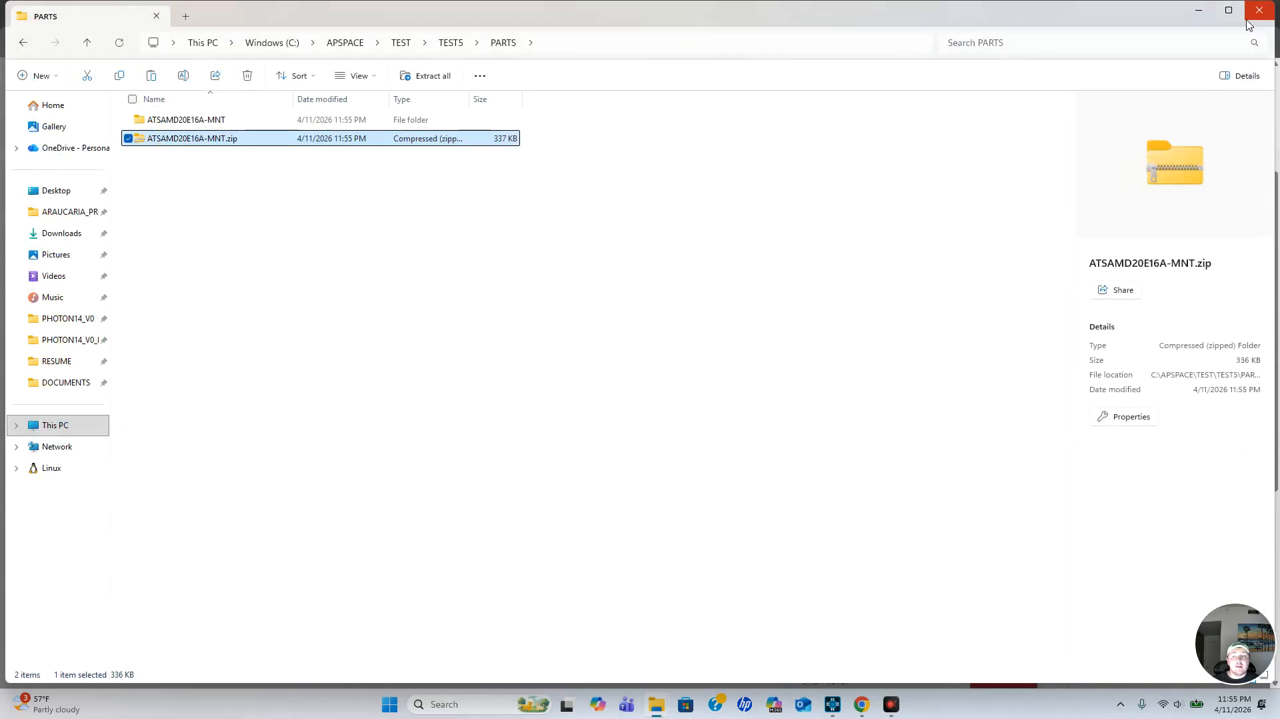
Minimize File Explorer and Chrome to return to OrCAD X, and save the test5.dsn design.
{"action": "left_click", "coordinate": [1198, 10]}
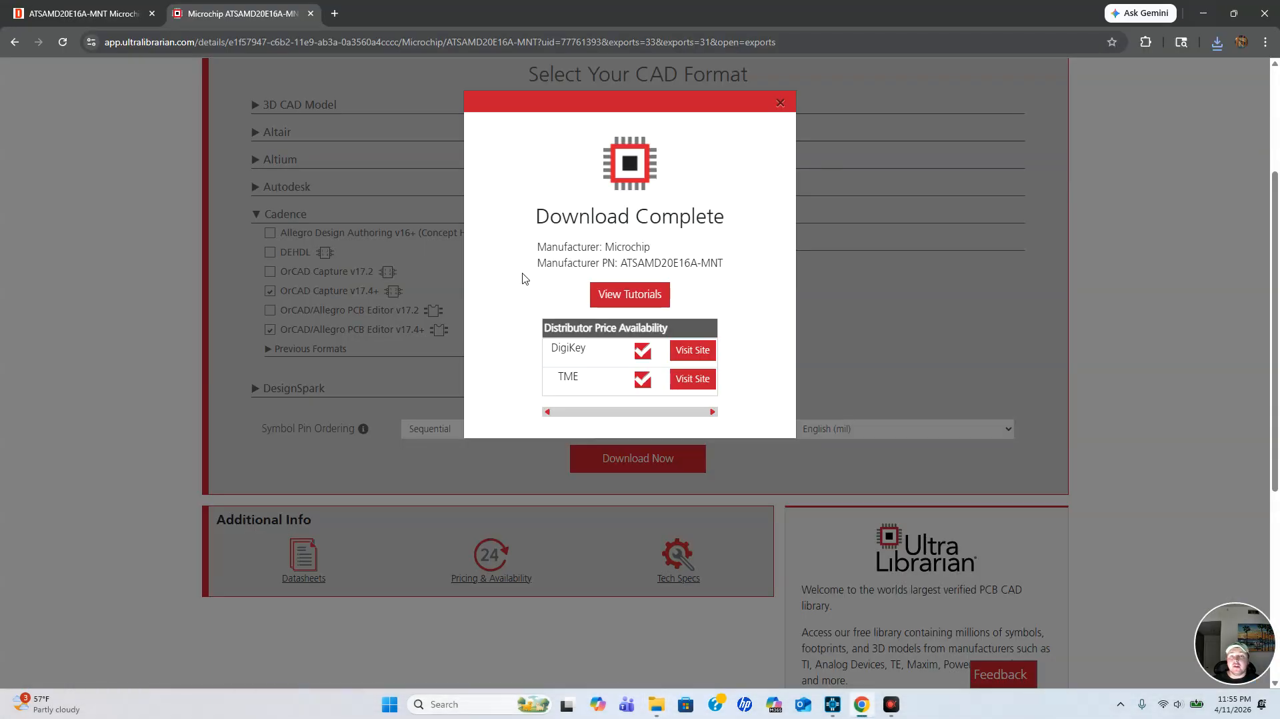
{"action": "left_click", "coordinate": [1203, 14]}
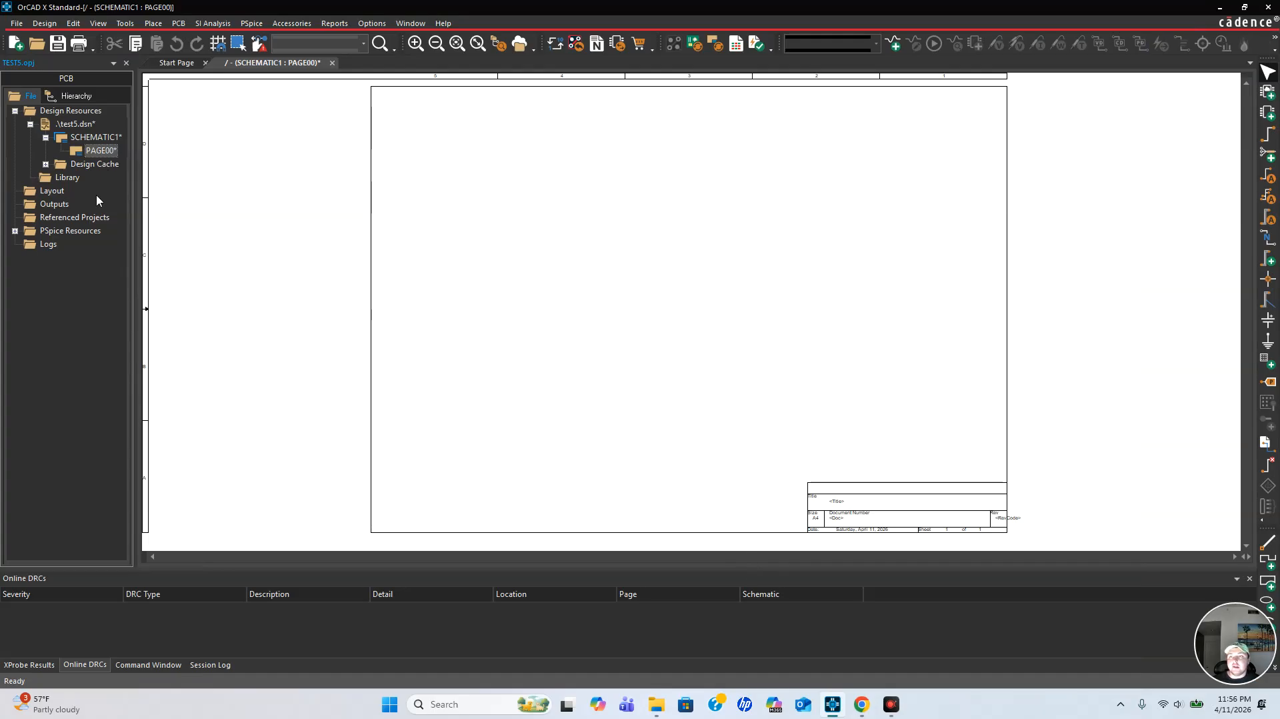
{"action": "left_click", "coordinate": [71, 125]}
{"action": "left_click", "coordinate": [17, 23]}
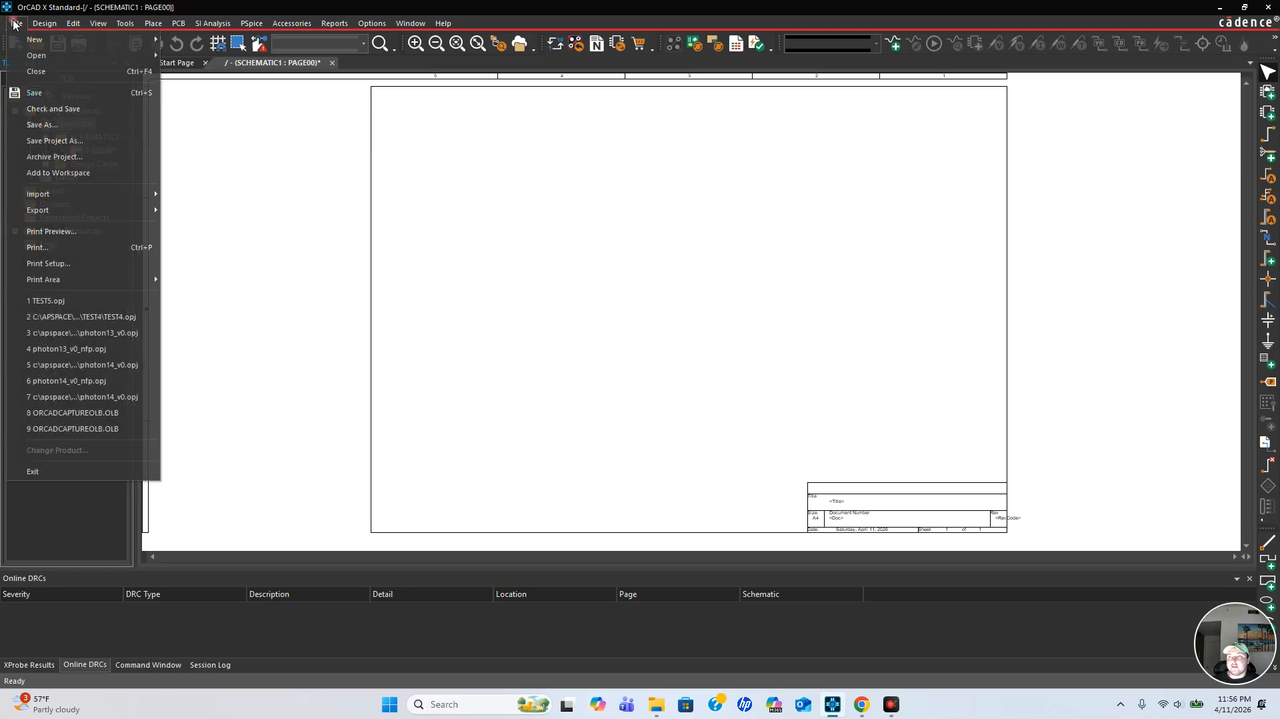
{"action": "left_click", "coordinate": [49, 101]}
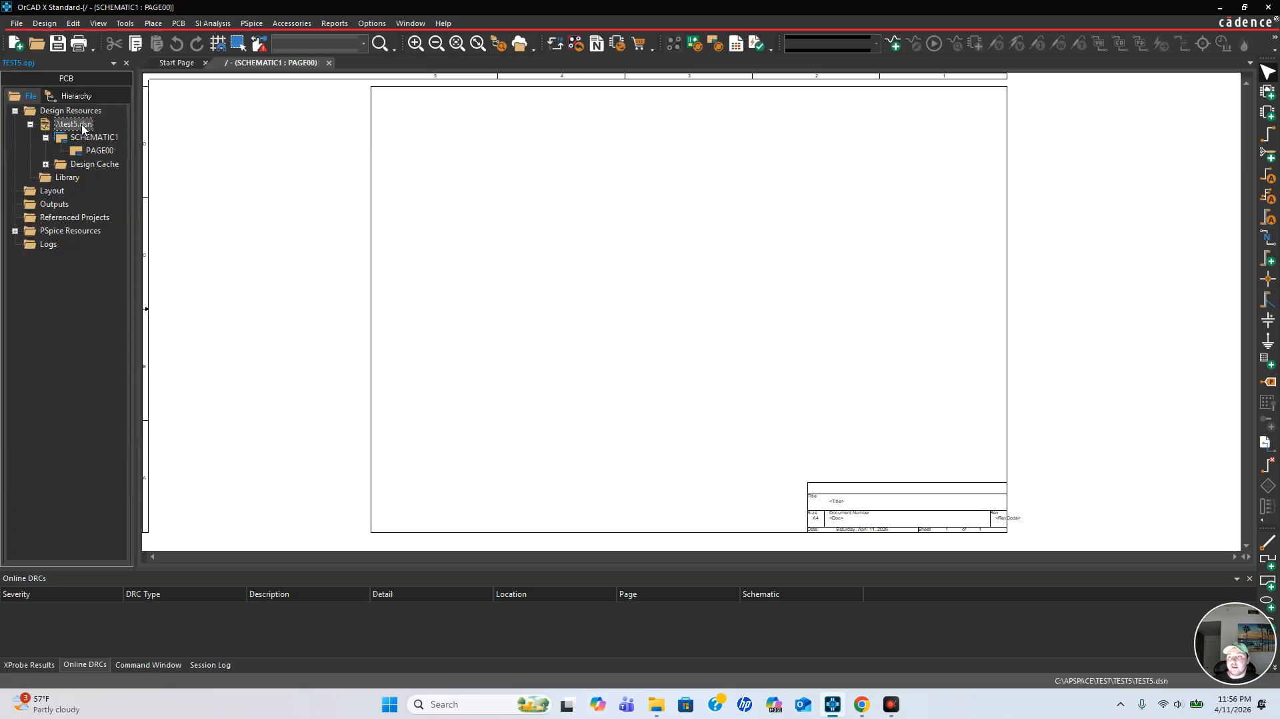
Start opening a Capture library and browse to the folder C:\APSPACE\TEST.
{"action": "left_click", "coordinate": [18, 25]}
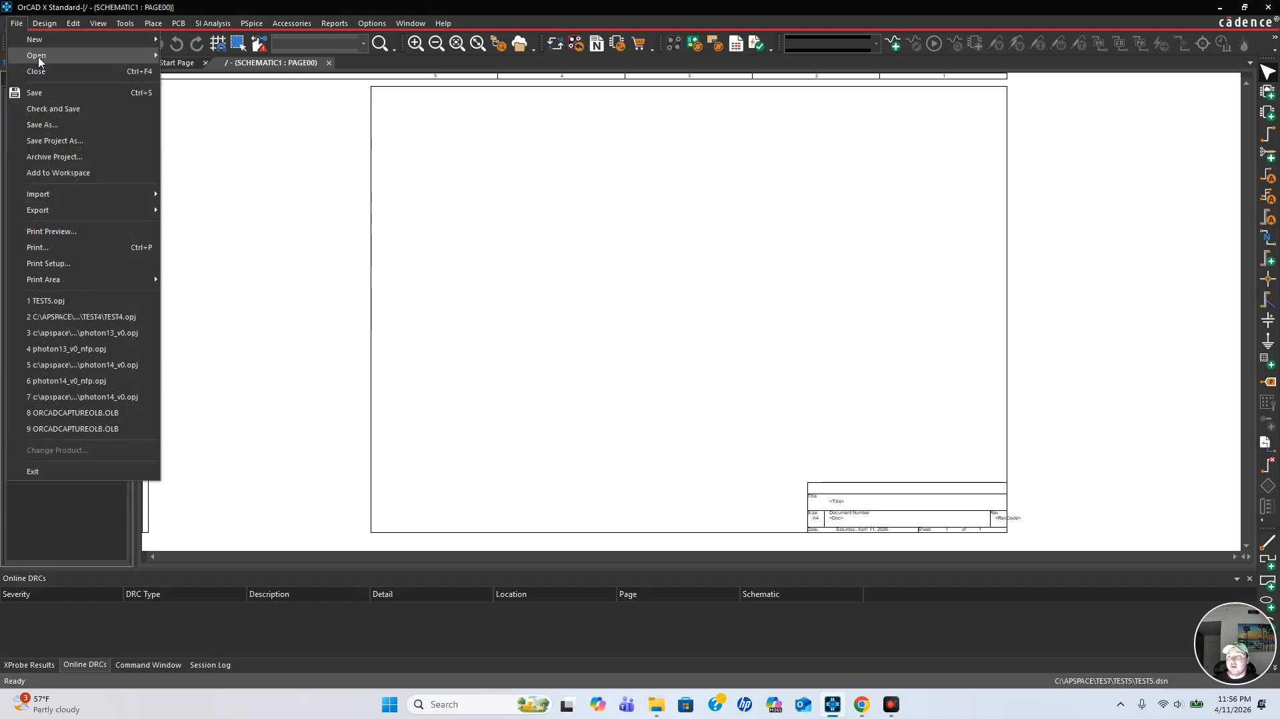
{"action": "mouse_move", "coordinate": [40, 57]}
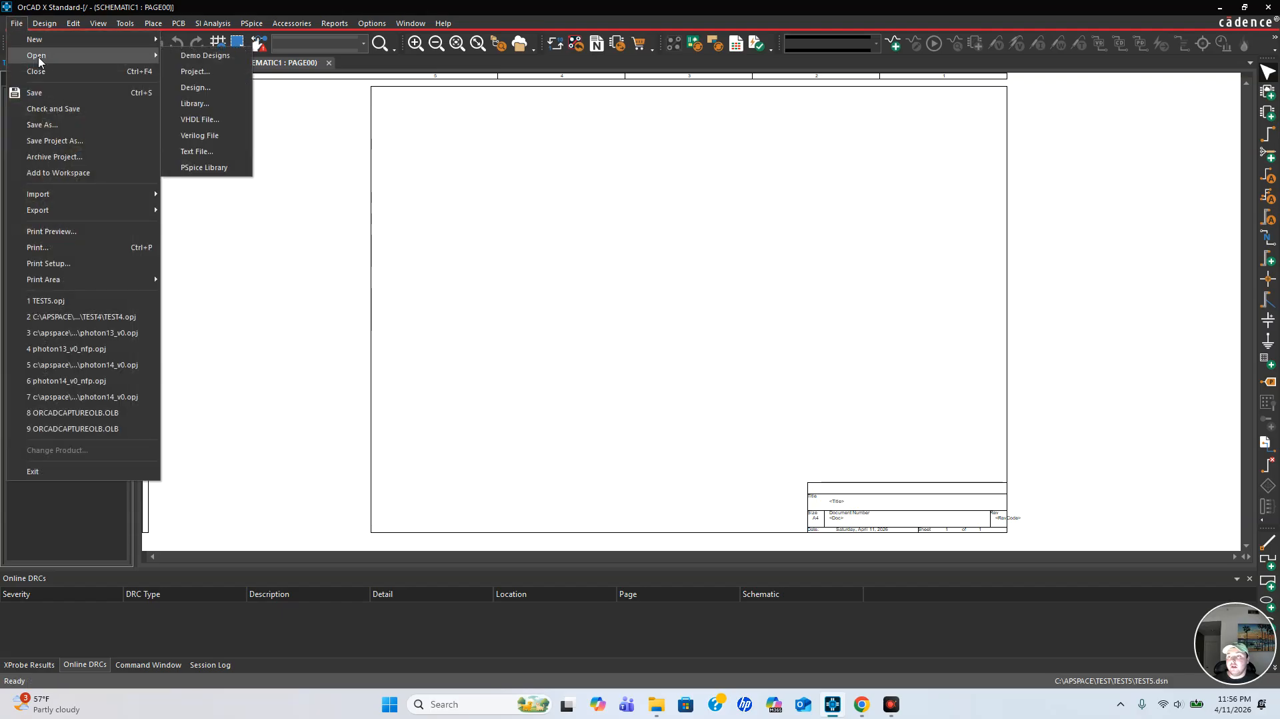
{"action": "left_click", "coordinate": [206, 106]}
{"action": "left_click", "coordinate": [689, 236]}
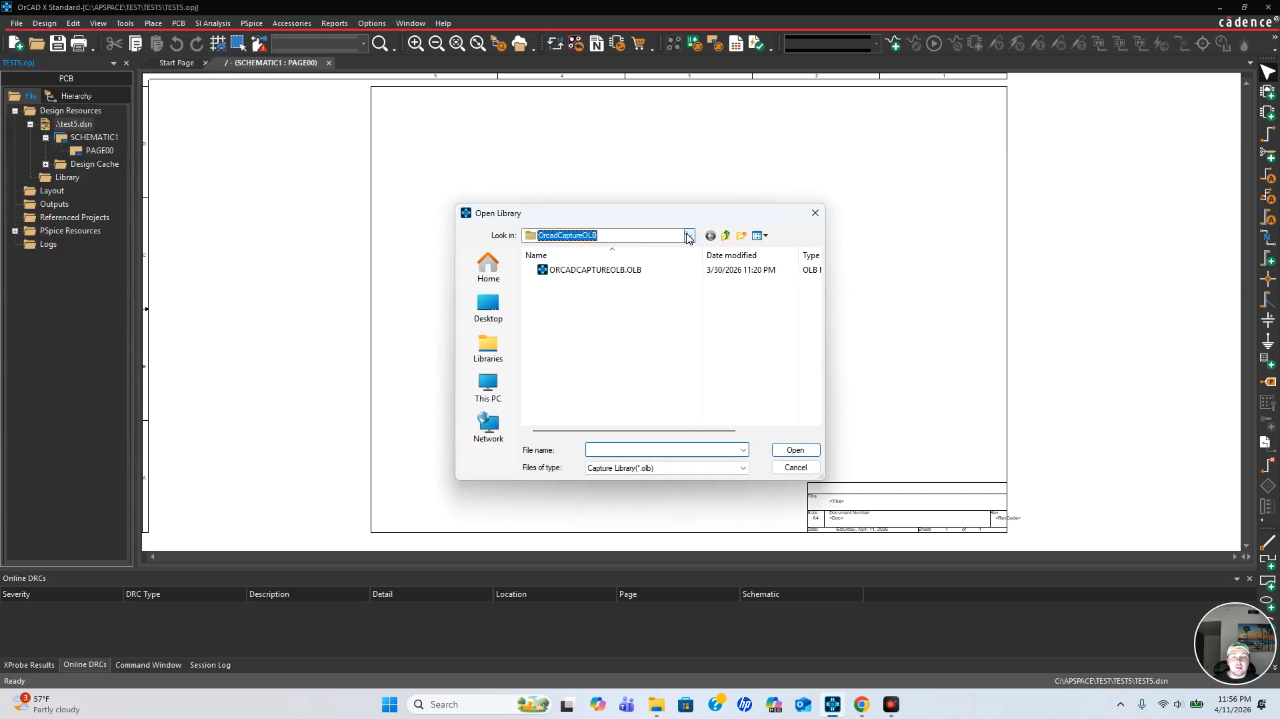
{"action": "left_click", "coordinate": [578, 435]}
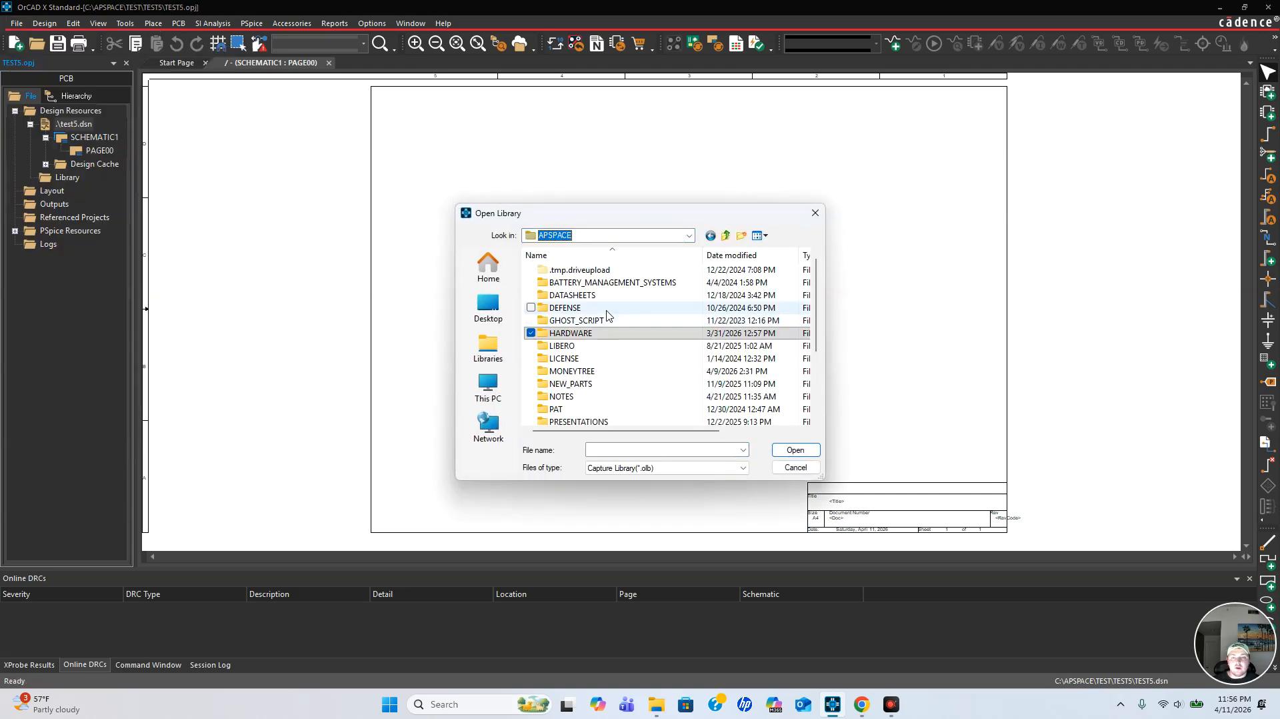
{"action": "scroll", "coordinate": [608, 312], "scroll_direction": "down", "scroll_amount": 3}
{"action": "double_click", "coordinate": [572, 375]}
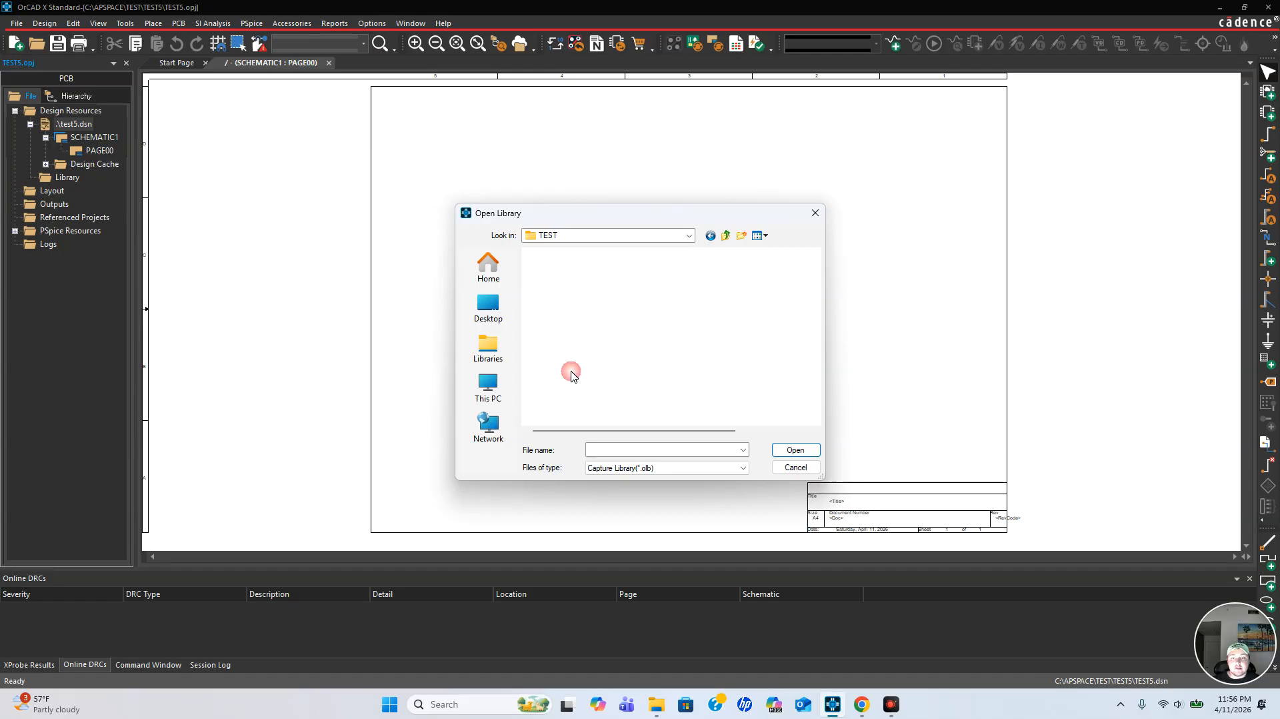
Open the library ORCADCAPTUREOLB.OLB from TEST5\PARTS\ATSAMD20E16A-MNT\OrcadCaptureOLB.
{"action": "left_click", "coordinate": [589, 272]}
{"action": "double_click", "coordinate": [590, 271]}
{"action": "double_click", "coordinate": [588, 271]}
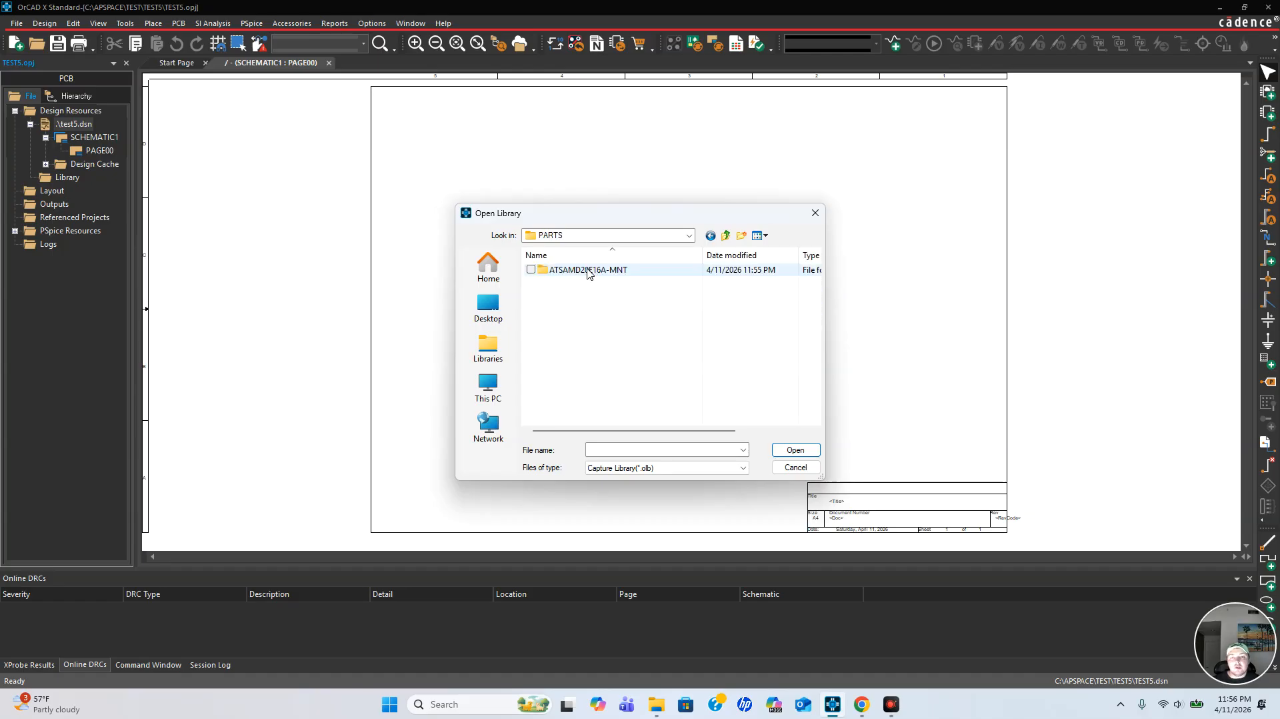
{"action": "double_click", "coordinate": [589, 271]}
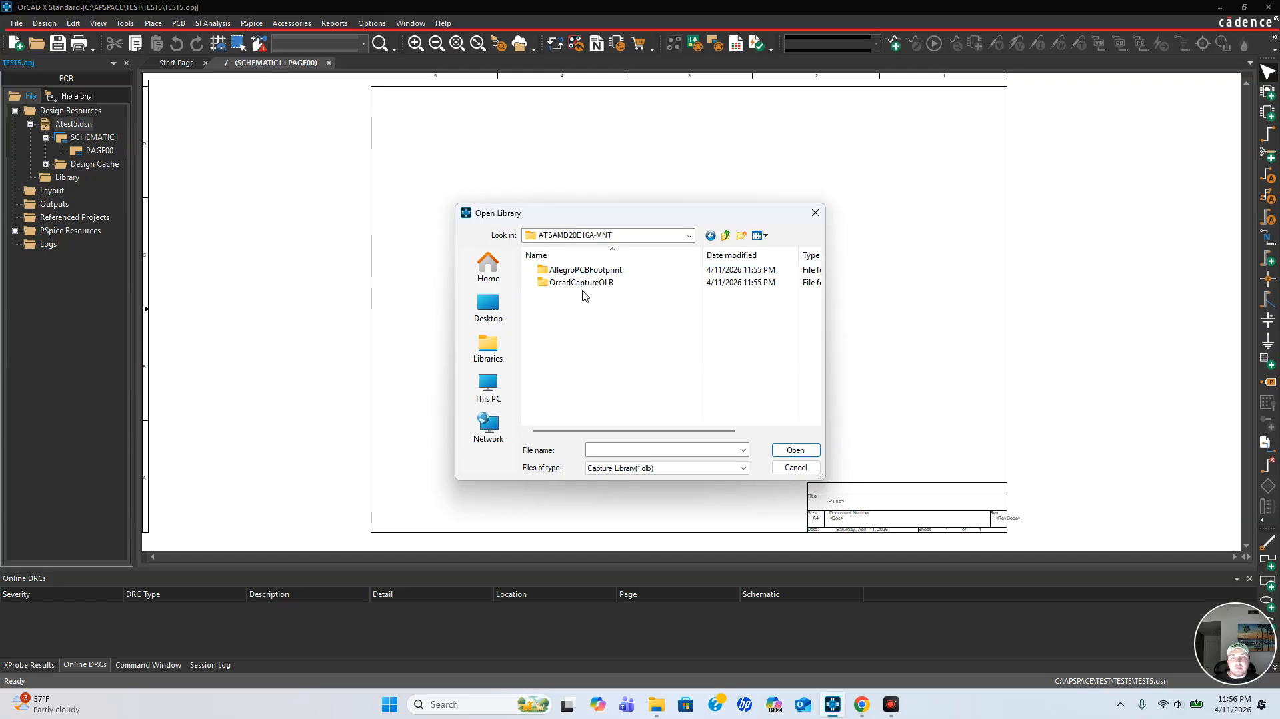
{"action": "double_click", "coordinate": [585, 283]}
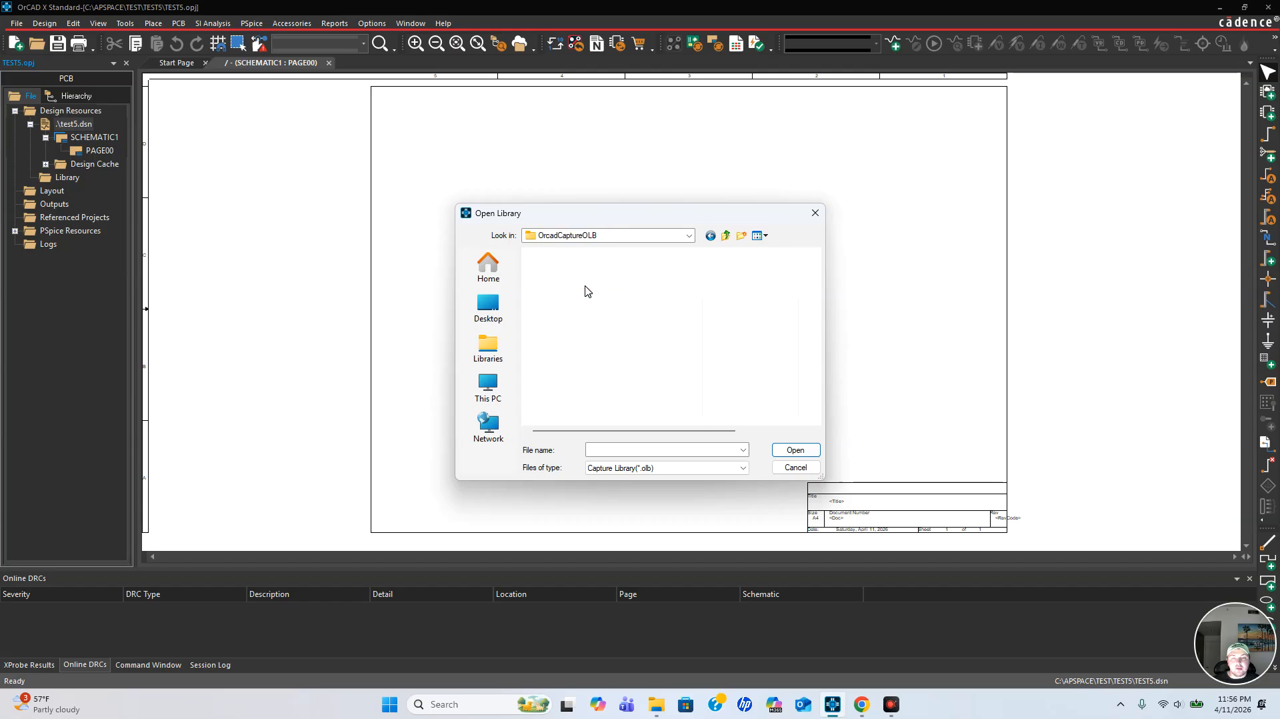
{"action": "left_click", "coordinate": [588, 273]}
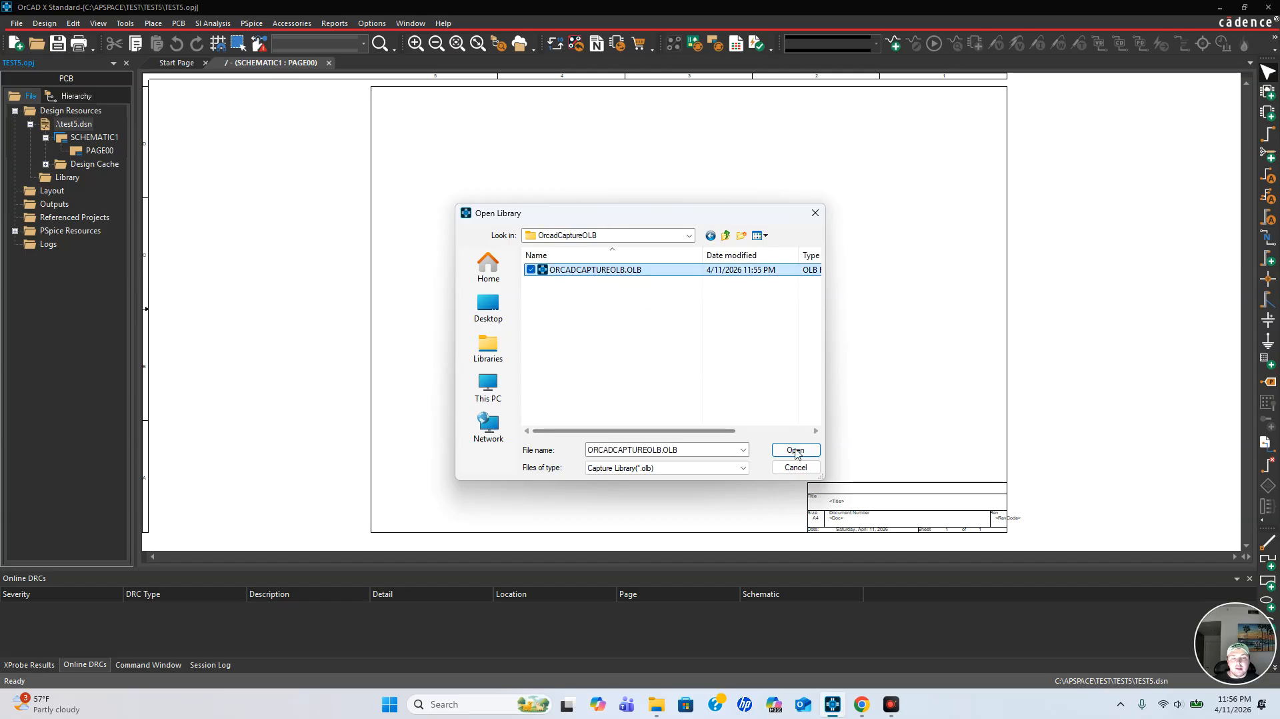
{"action": "left_click", "coordinate": [795, 451]}
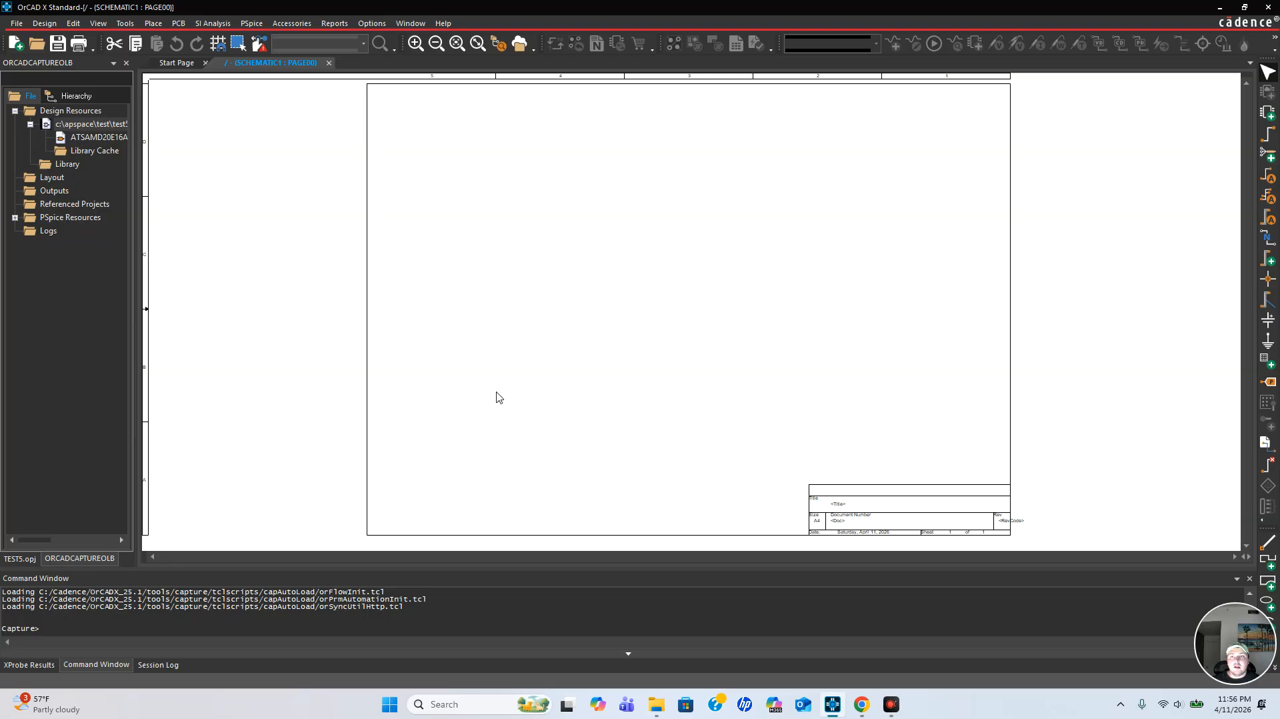
Start Place Part for schematic page PAGE00, begin adding a library and browse to C:\APSPACE\TEST.
{"action": "left_click", "coordinate": [1269, 115]}
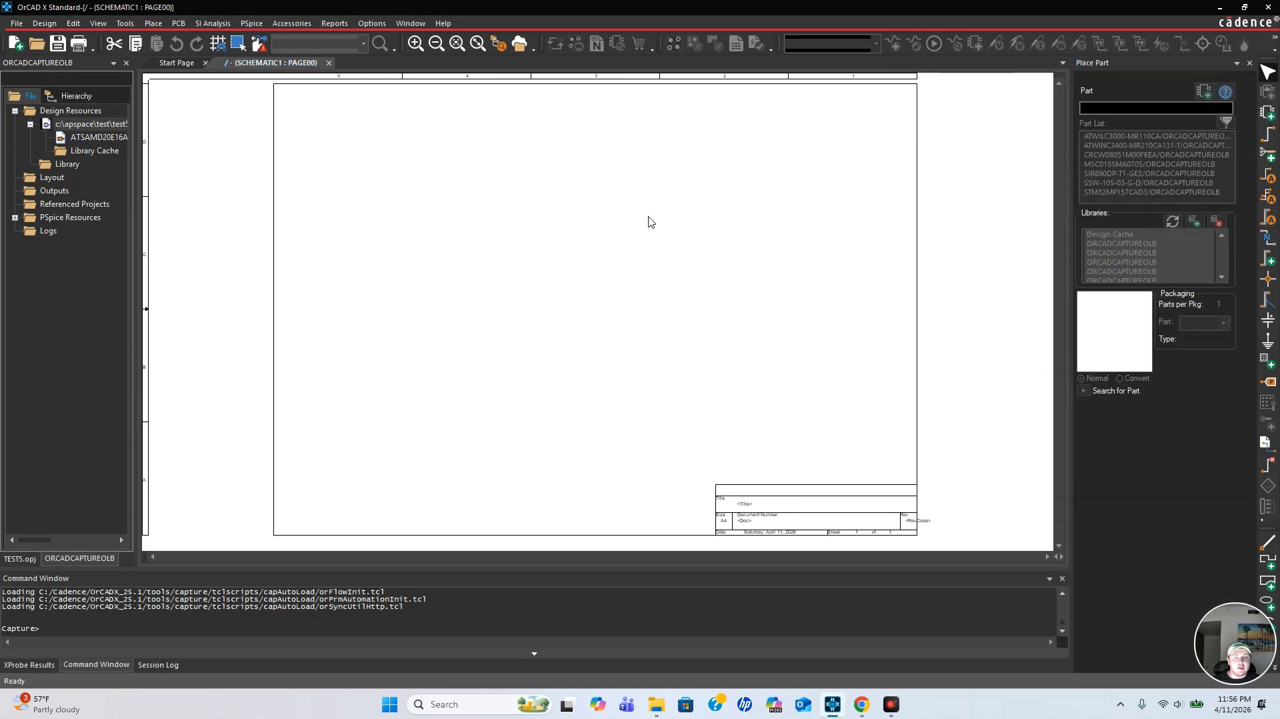
{"action": "left_click", "coordinate": [536, 225]}
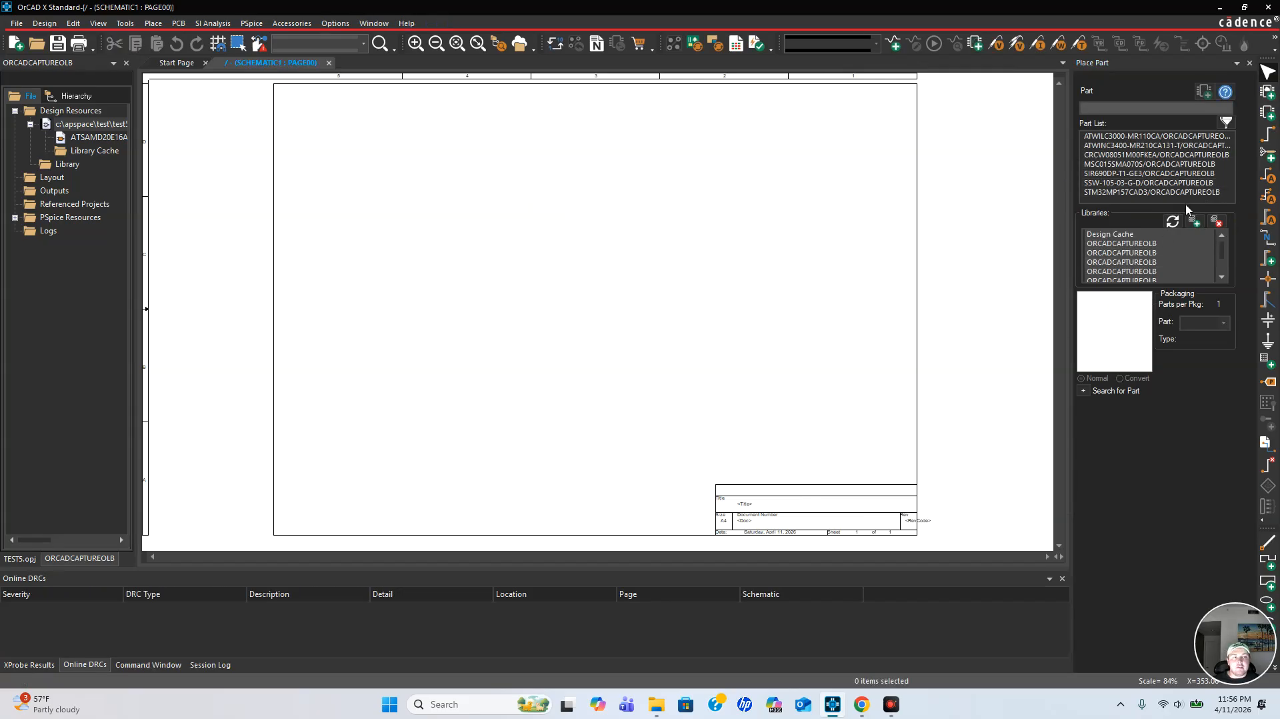
{"action": "left_click", "coordinate": [1195, 222]}
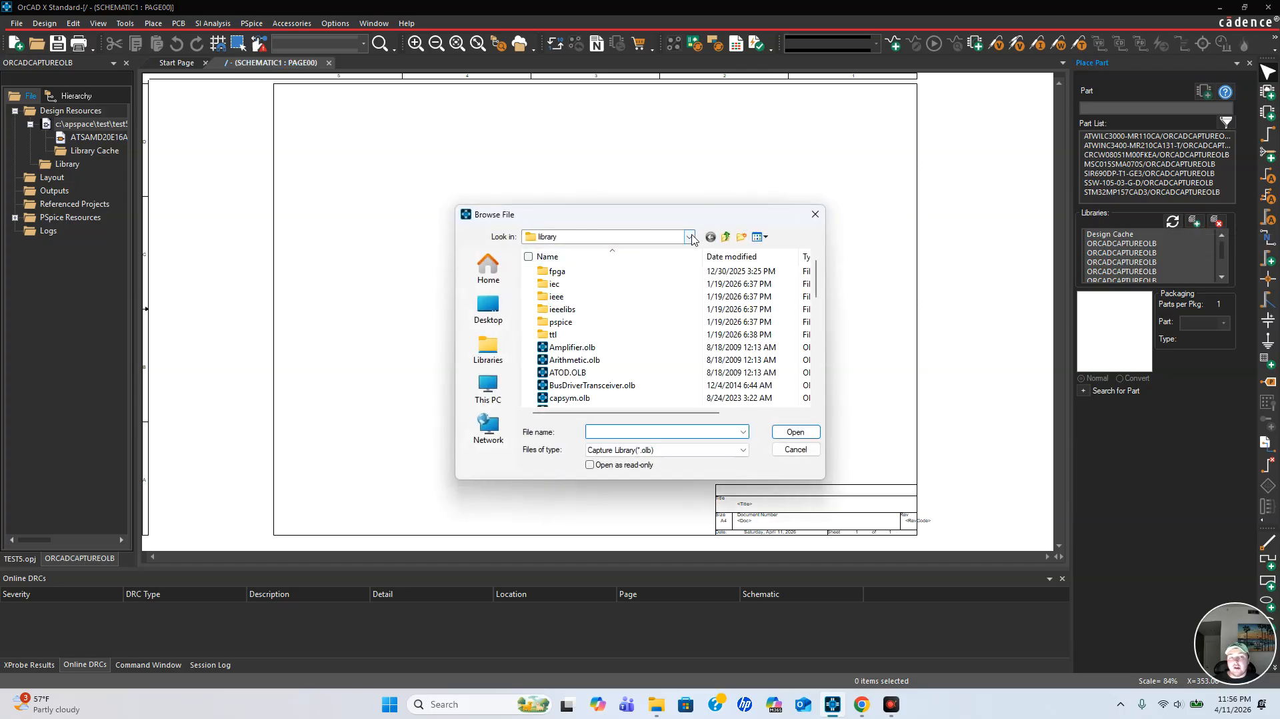
{"action": "left_click", "coordinate": [690, 241]}
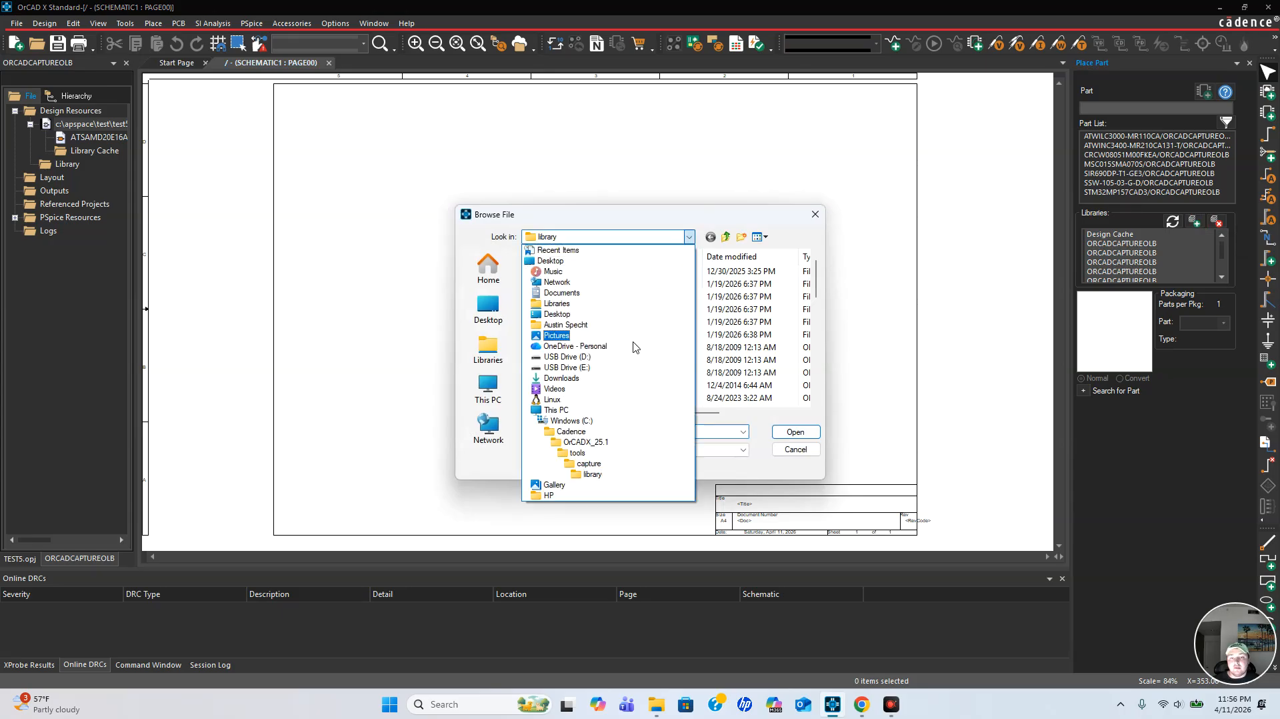
{"action": "left_click", "coordinate": [588, 422]}
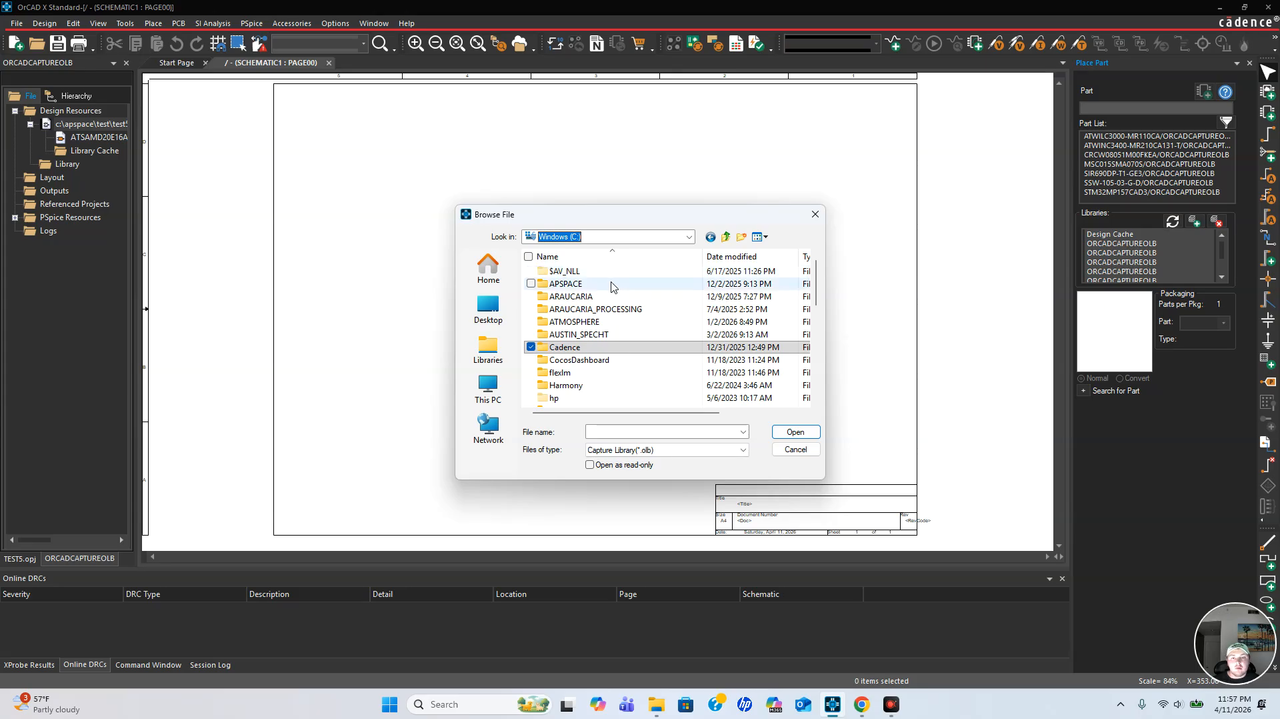
{"action": "double_click", "coordinate": [566, 284]}
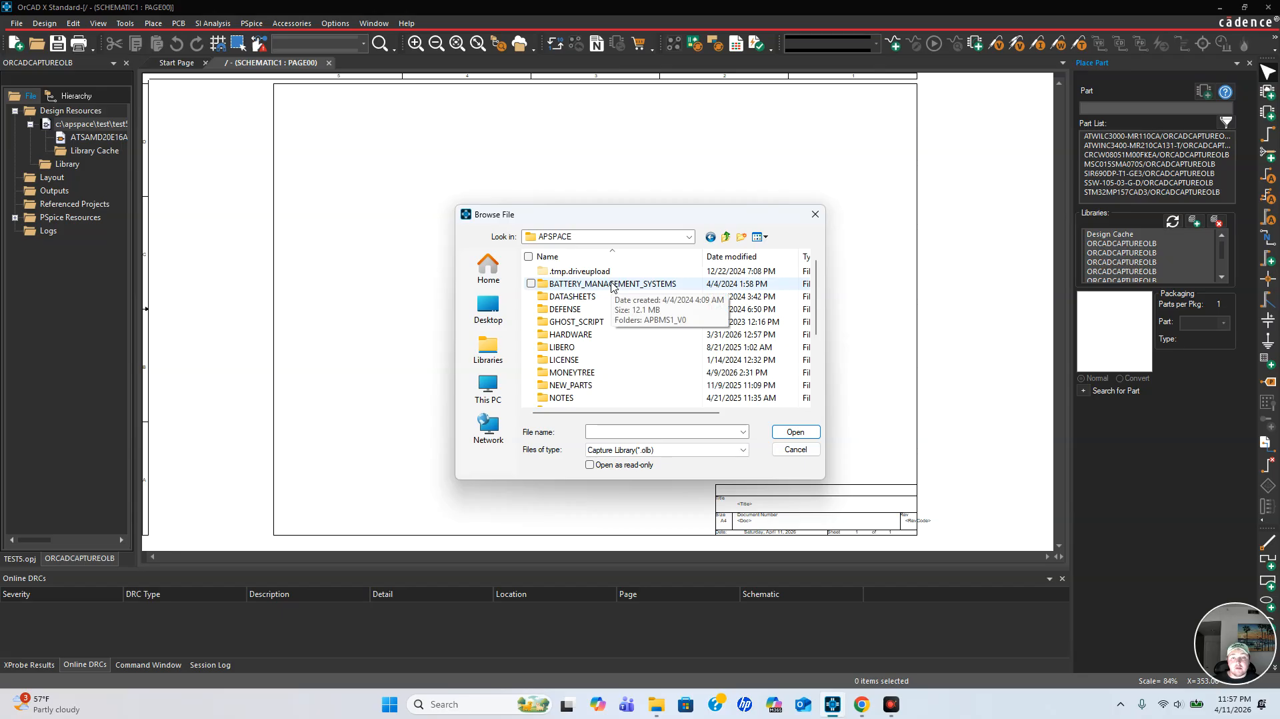
{"action": "scroll", "coordinate": [612, 285], "scroll_direction": "down", "scroll_amount": 5}
{"action": "double_click", "coordinate": [580, 362]}
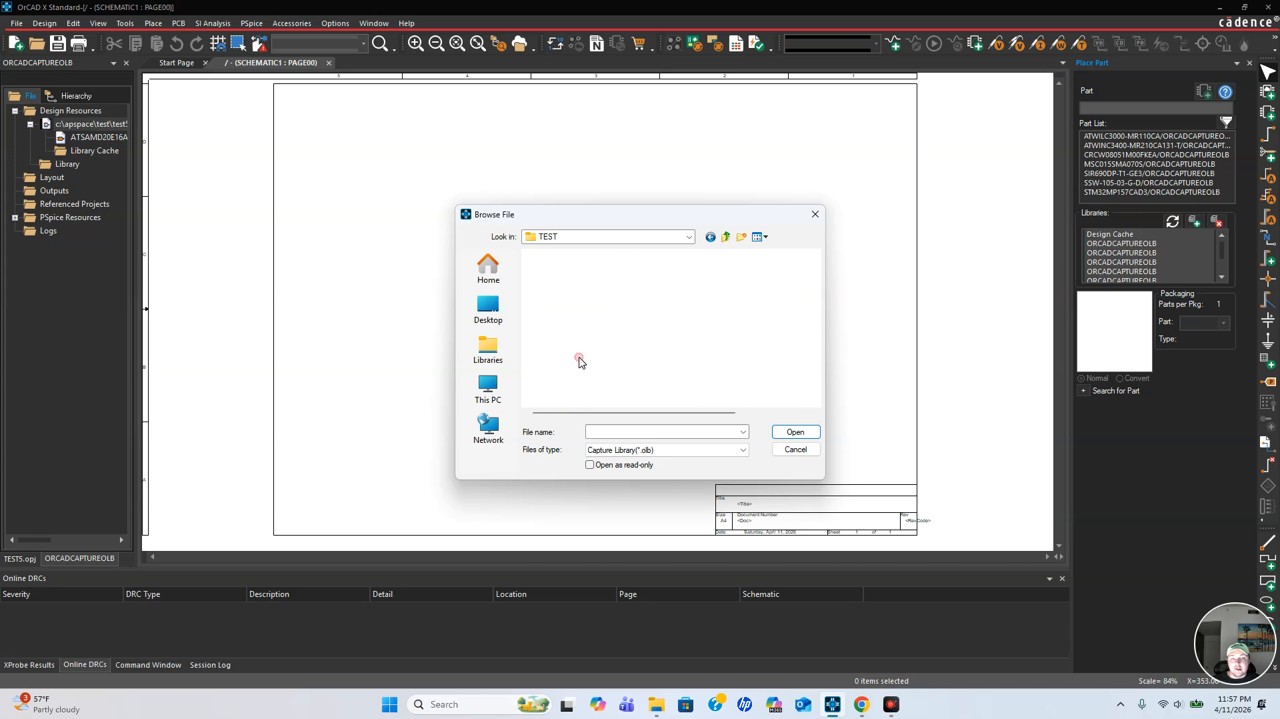
Add ORCADCAPTUREOLB.OLB from TEST5\PARTS\ATSAMD20E16A-MNT\OrcadCaptureOLB to the part placement libraries.
{"action": "double_click", "coordinate": [607, 277]}
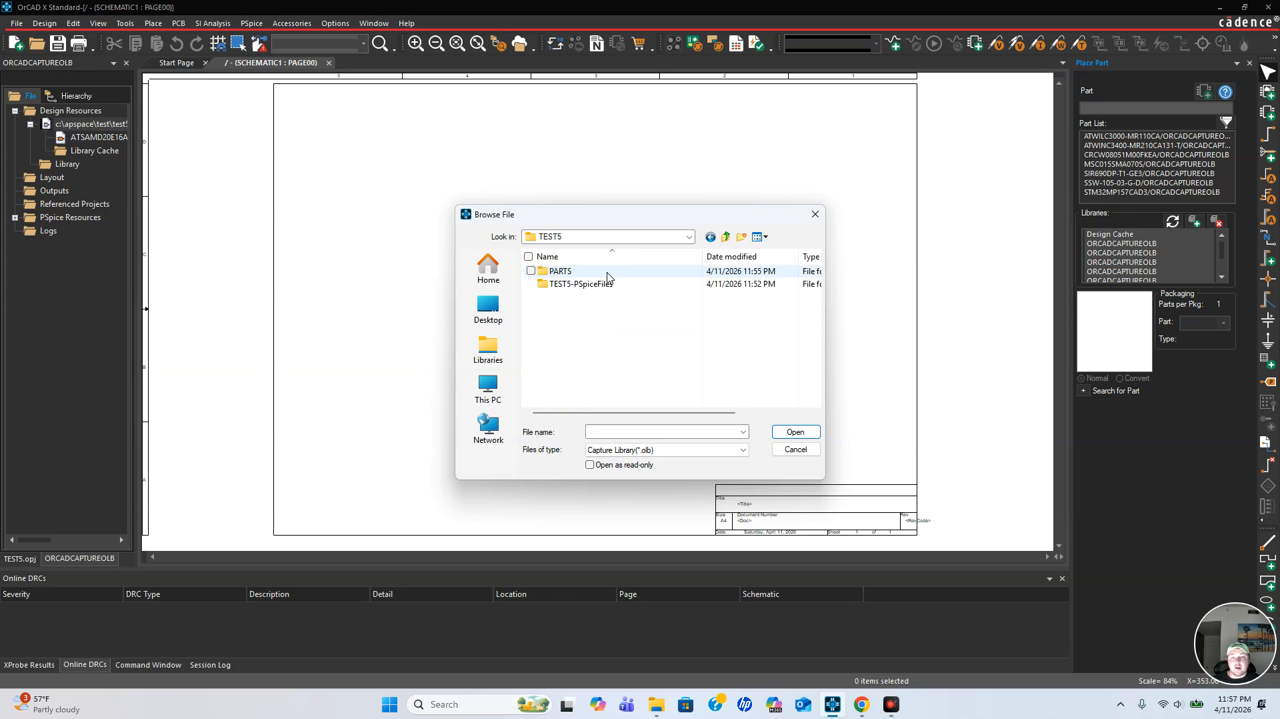
{"action": "double_click", "coordinate": [606, 273]}
{"action": "double_click", "coordinate": [603, 274]}
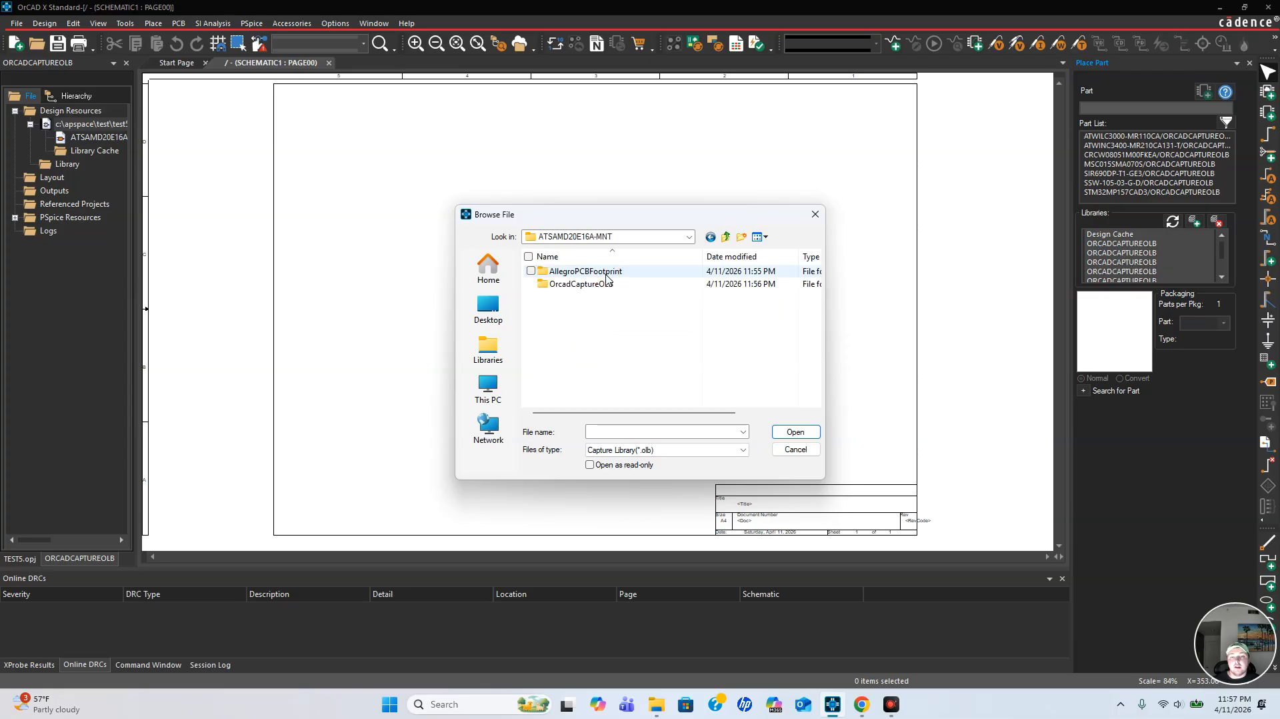
{"action": "double_click", "coordinate": [591, 286]}
{"action": "left_click", "coordinate": [600, 271]}
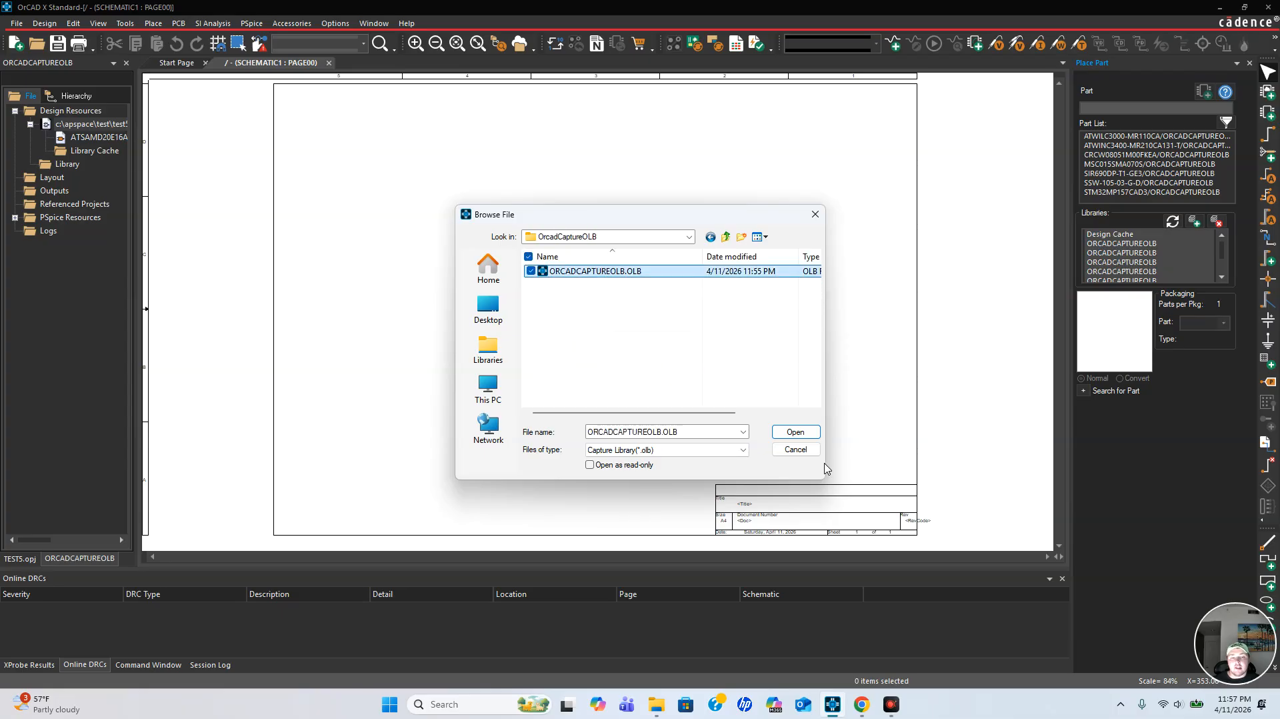
{"action": "left_click", "coordinate": [810, 433]}
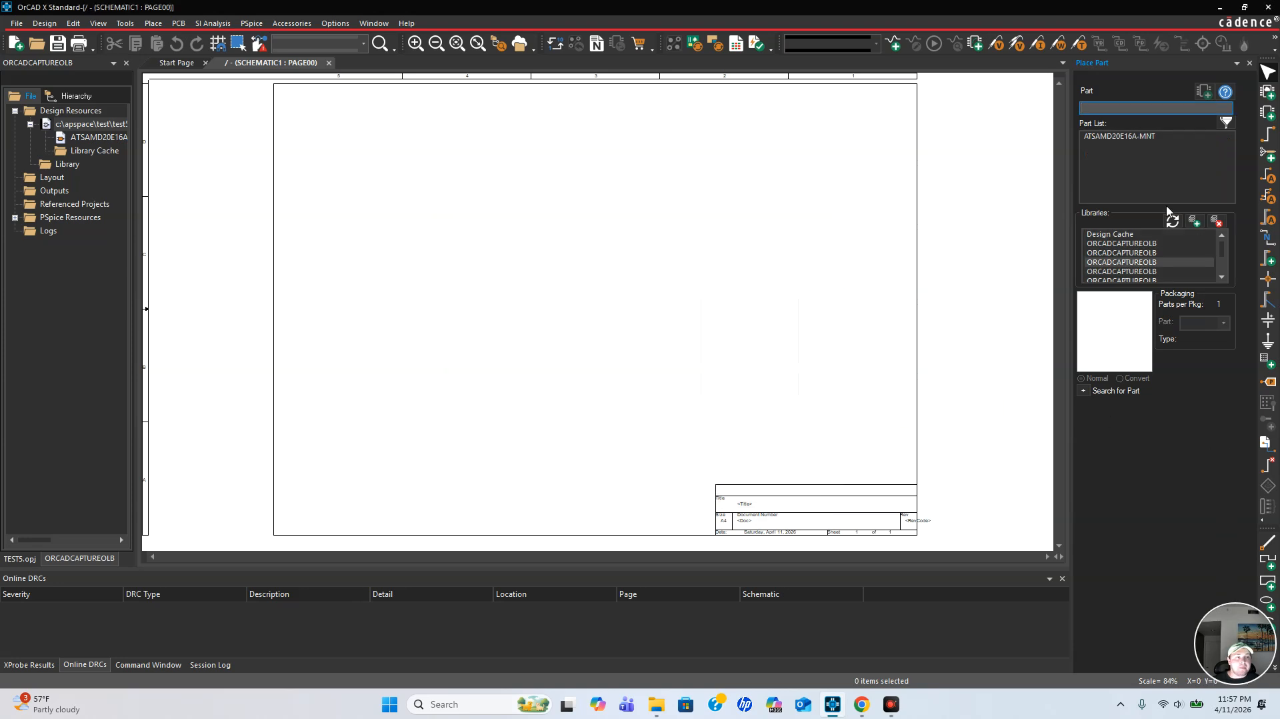
Place one ATSAMD20E16A-MNT part near the upper middle of schematic page PAGE00.
{"action": "double_click", "coordinate": [1127, 136]}
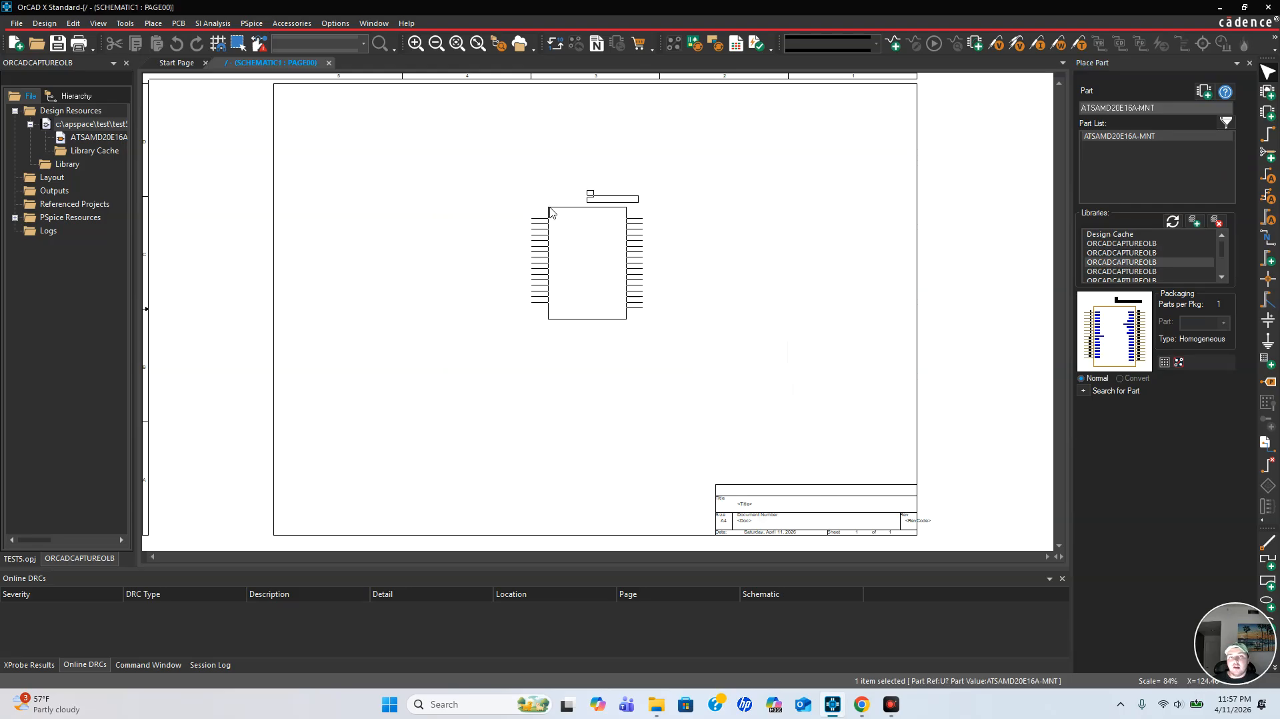
{"action": "left_click", "coordinate": [550, 212]}
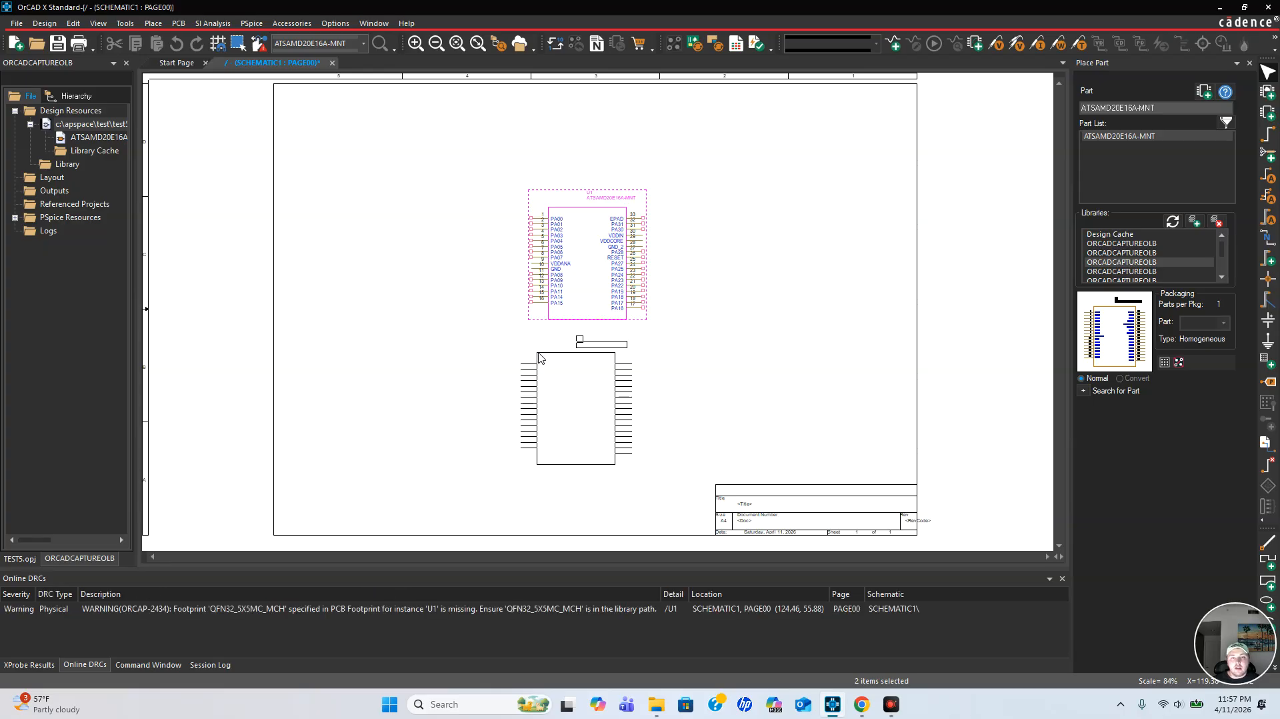
End part placement and, in File Explorer, copy all the files in TEST5\PARTS\ATSAMD20E16A-MNT\AllegroPCBFootprint.
{"action": "key", "text": "Escape"}
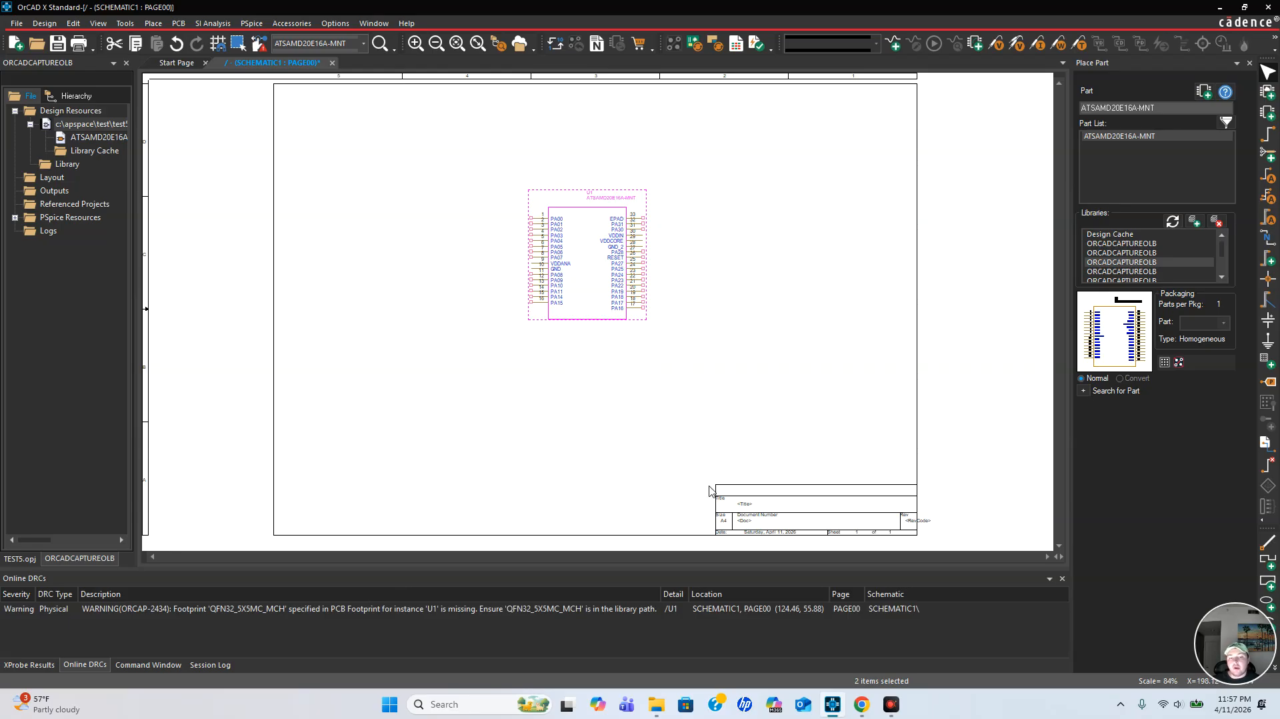
{"action": "mouse_move", "coordinate": [658, 700]}
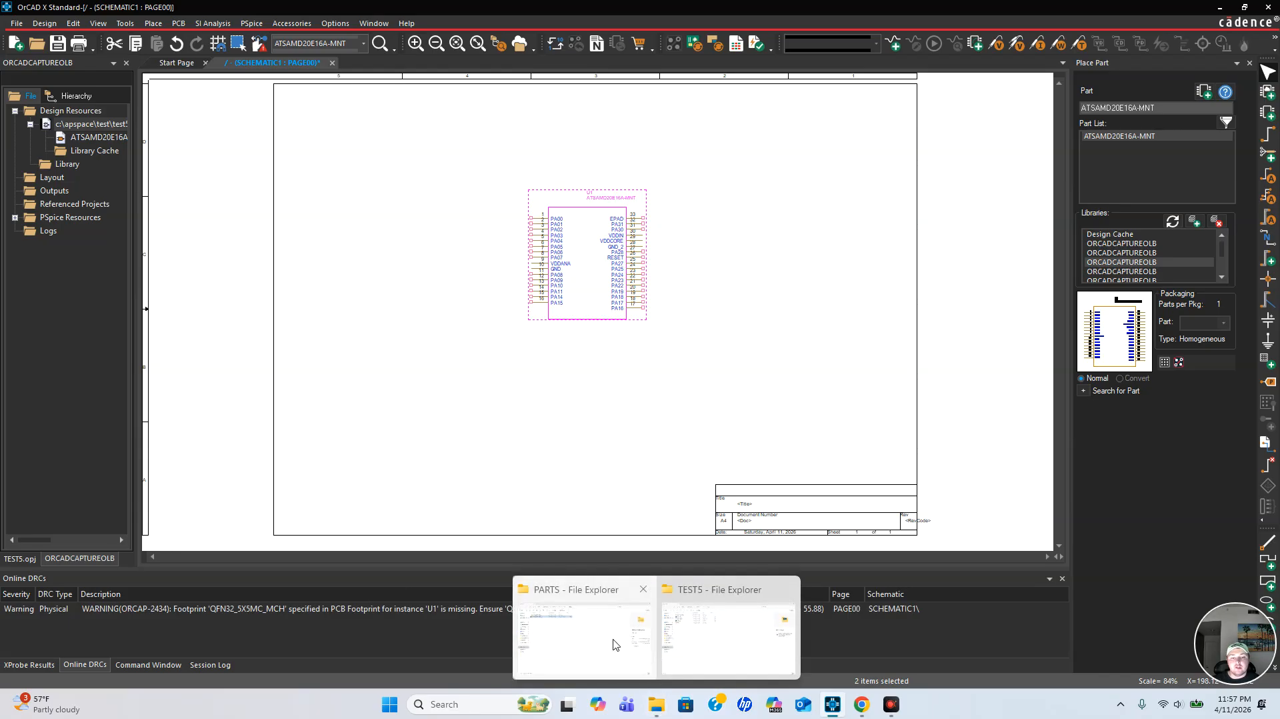
{"action": "left_click", "coordinate": [612, 640]}
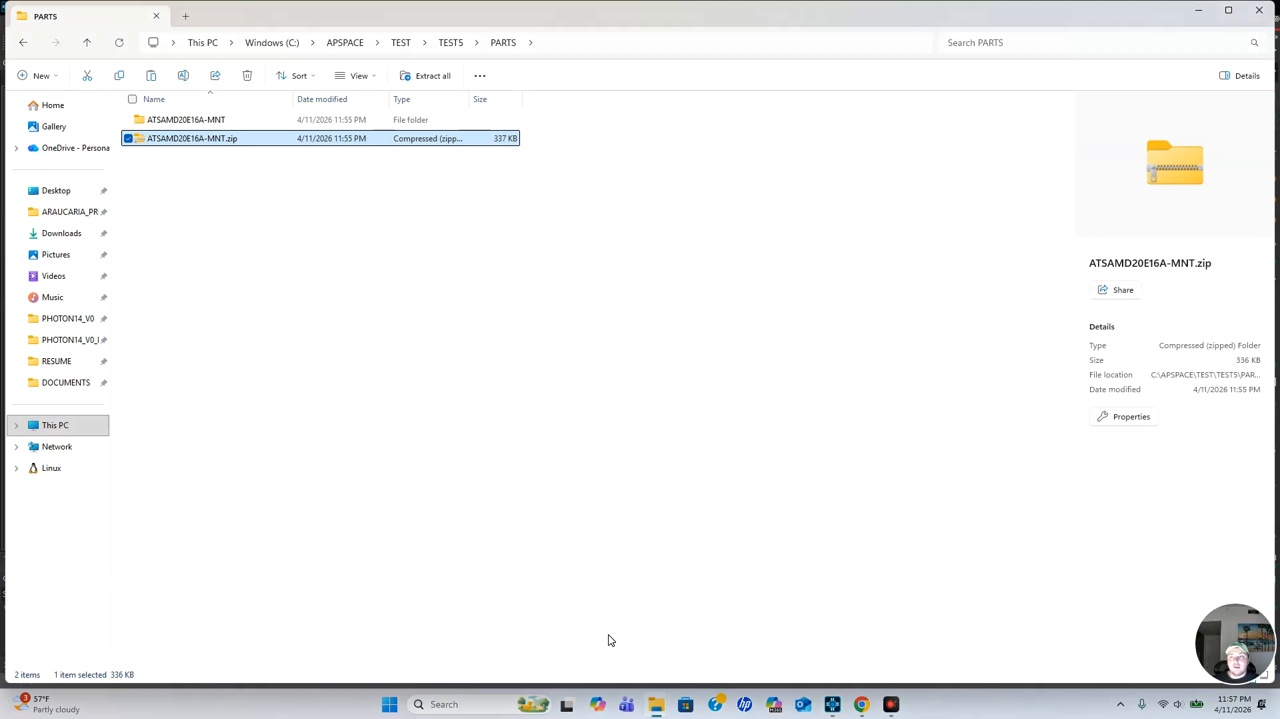
{"action": "double_click", "coordinate": [244, 120]}
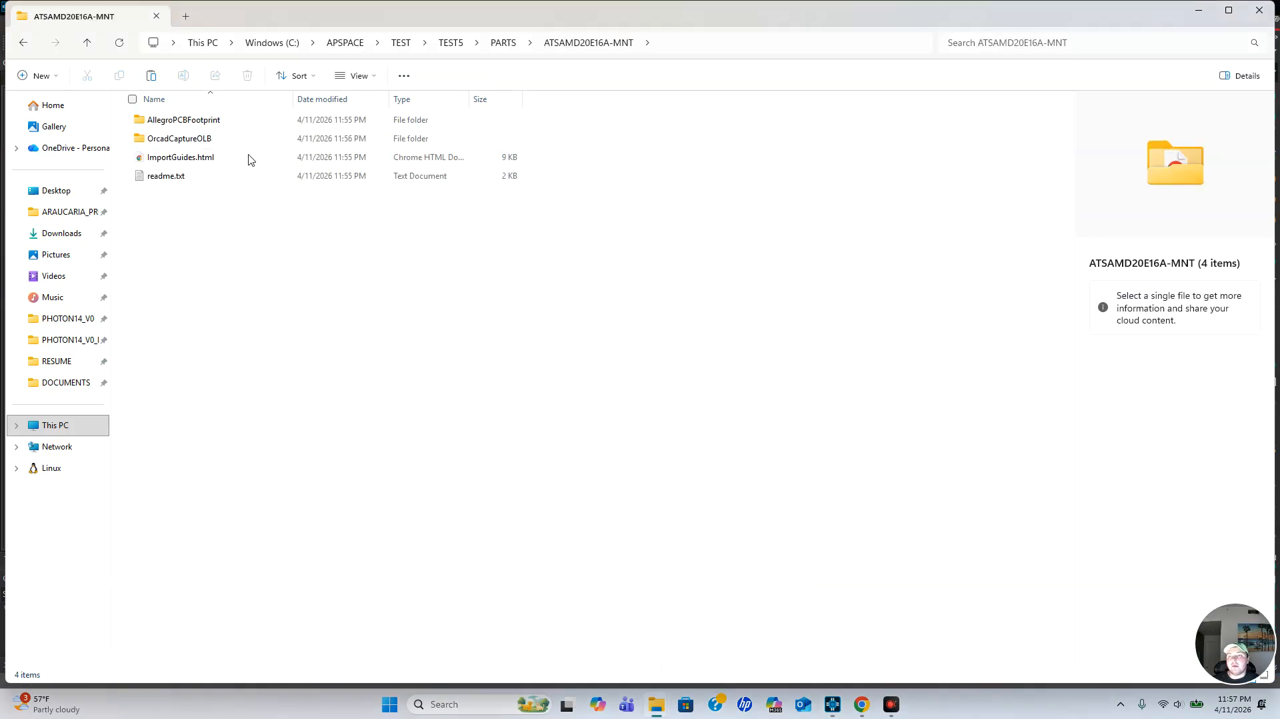
{"action": "double_click", "coordinate": [246, 126]}
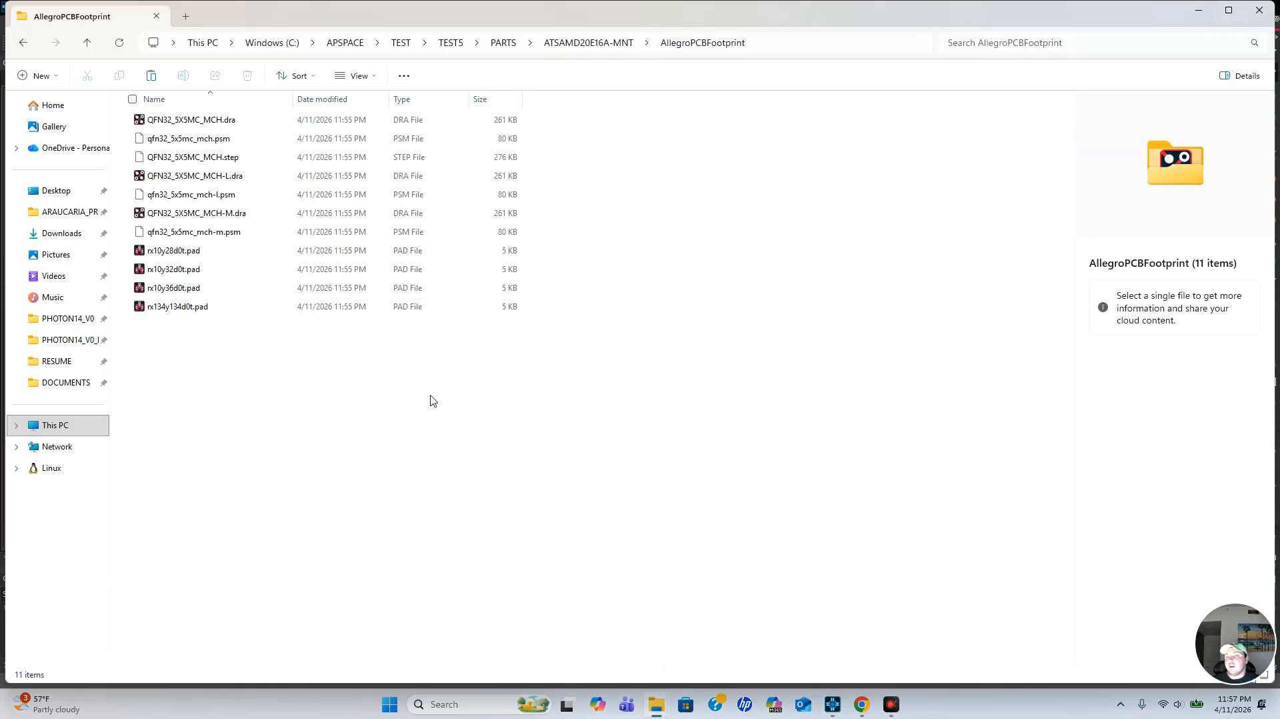
{"action": "left_click", "coordinate": [281, 123]}
{"action": "left_click", "coordinate": [268, 311], "text": "shift"}
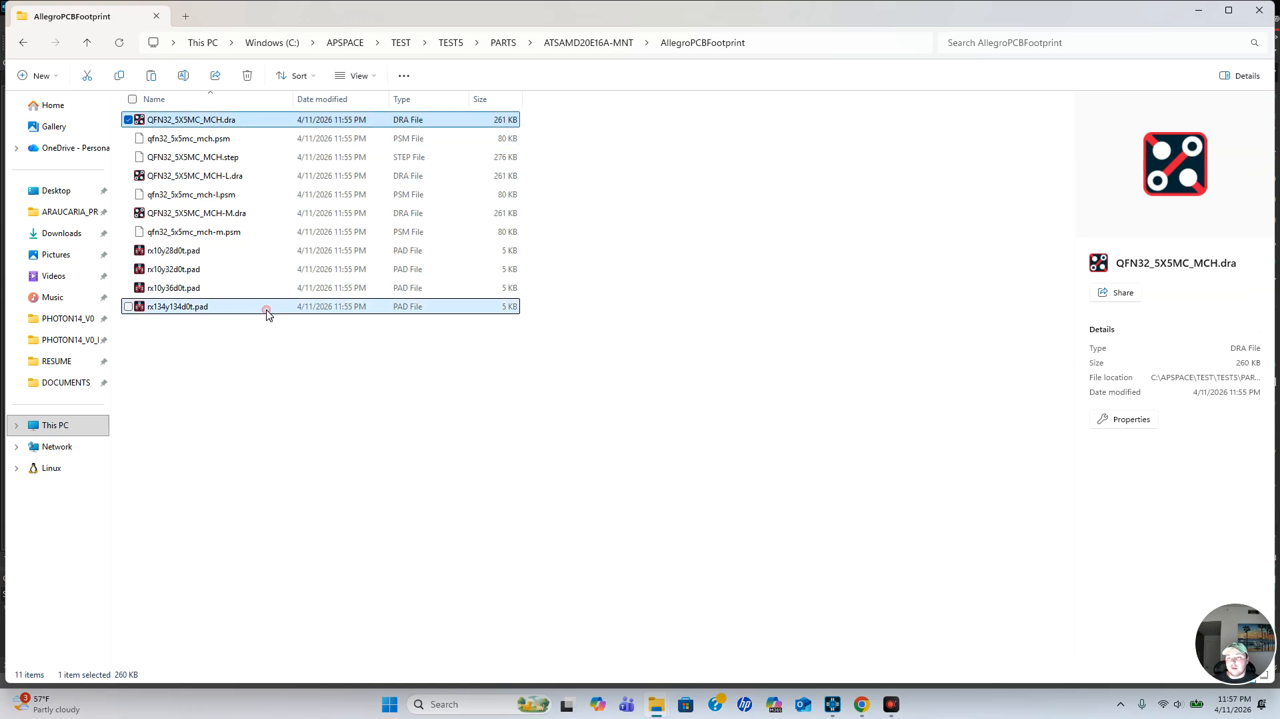
{"action": "right_click", "coordinate": [268, 313]}
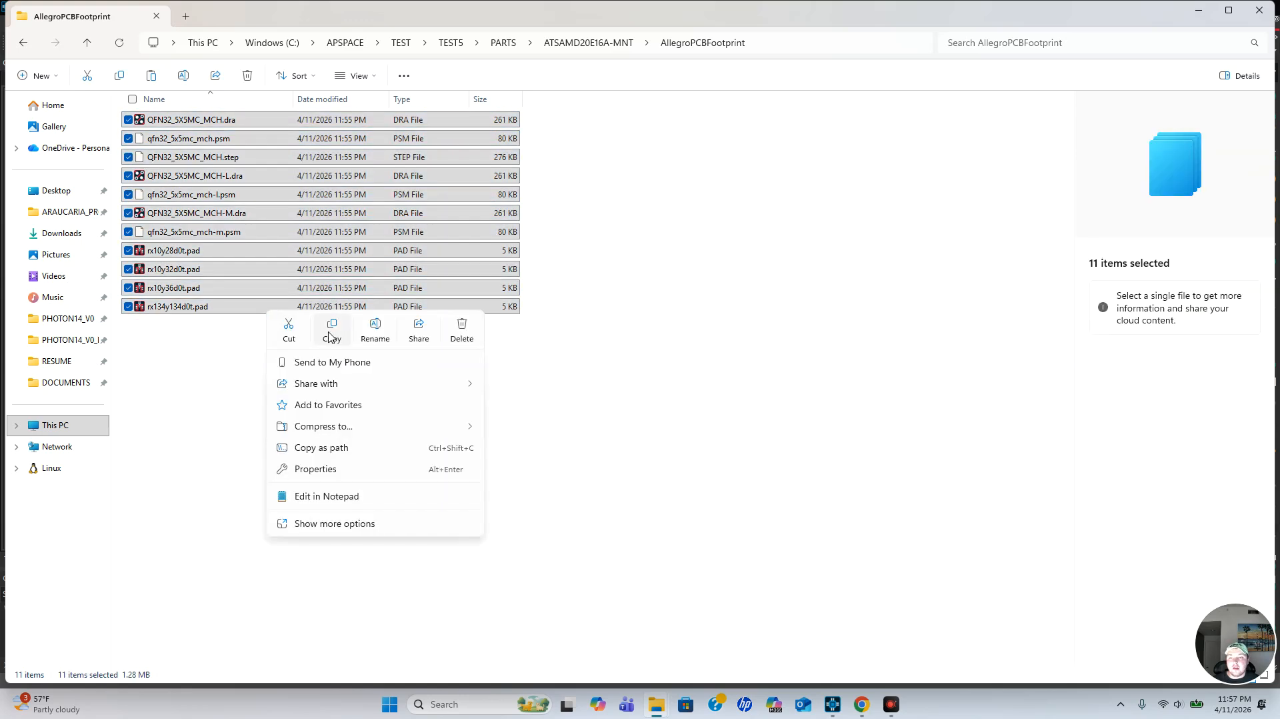
{"action": "left_click", "coordinate": [234, 372]}
Browse to the footprint library folder C:\Cadence\OrCADX_25.1\share\pcb\pcb_lib\symbols.
{"action": "left_click", "coordinate": [62, 426]}
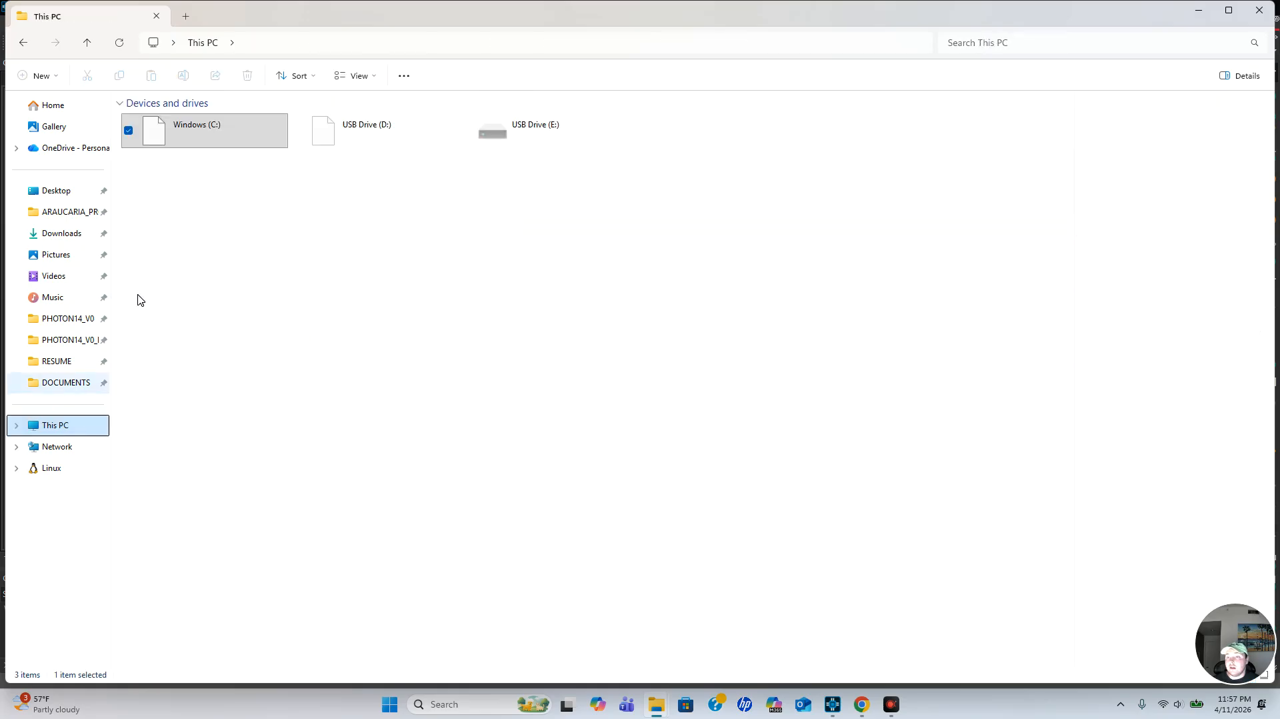
{"action": "double_click", "coordinate": [203, 138]}
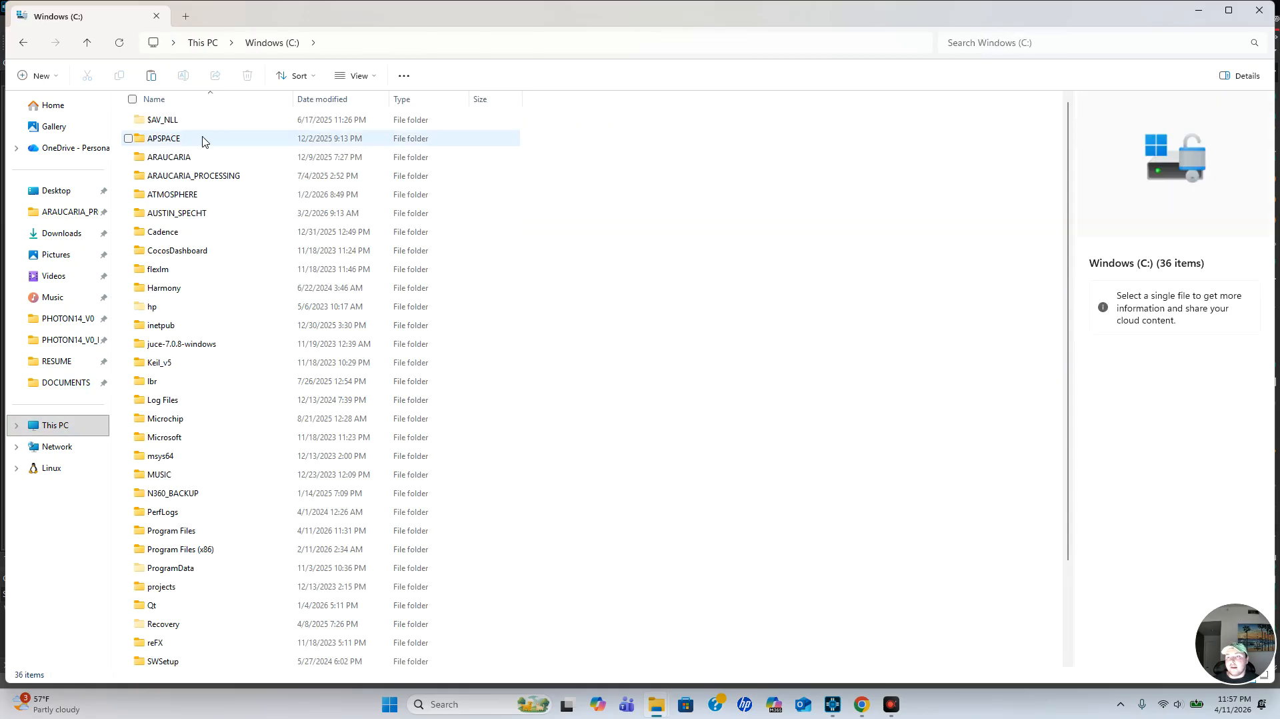
{"action": "double_click", "coordinate": [207, 232]}
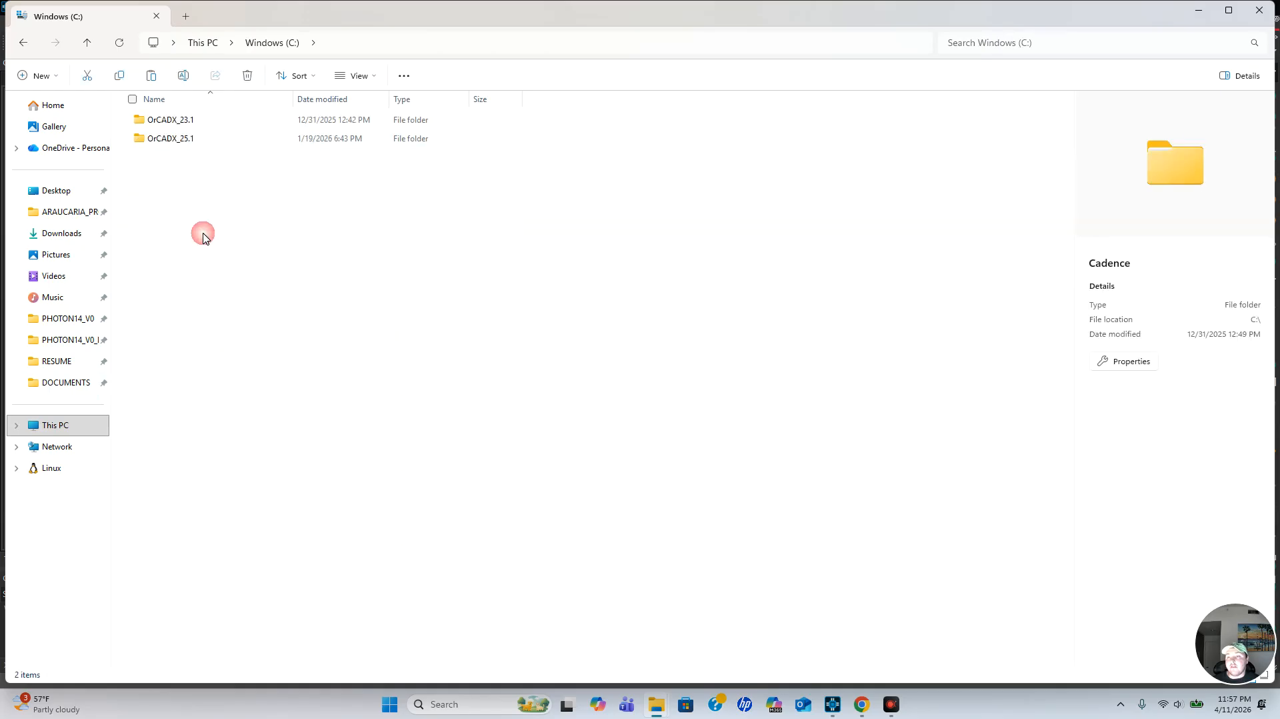
{"action": "double_click", "coordinate": [208, 138]}
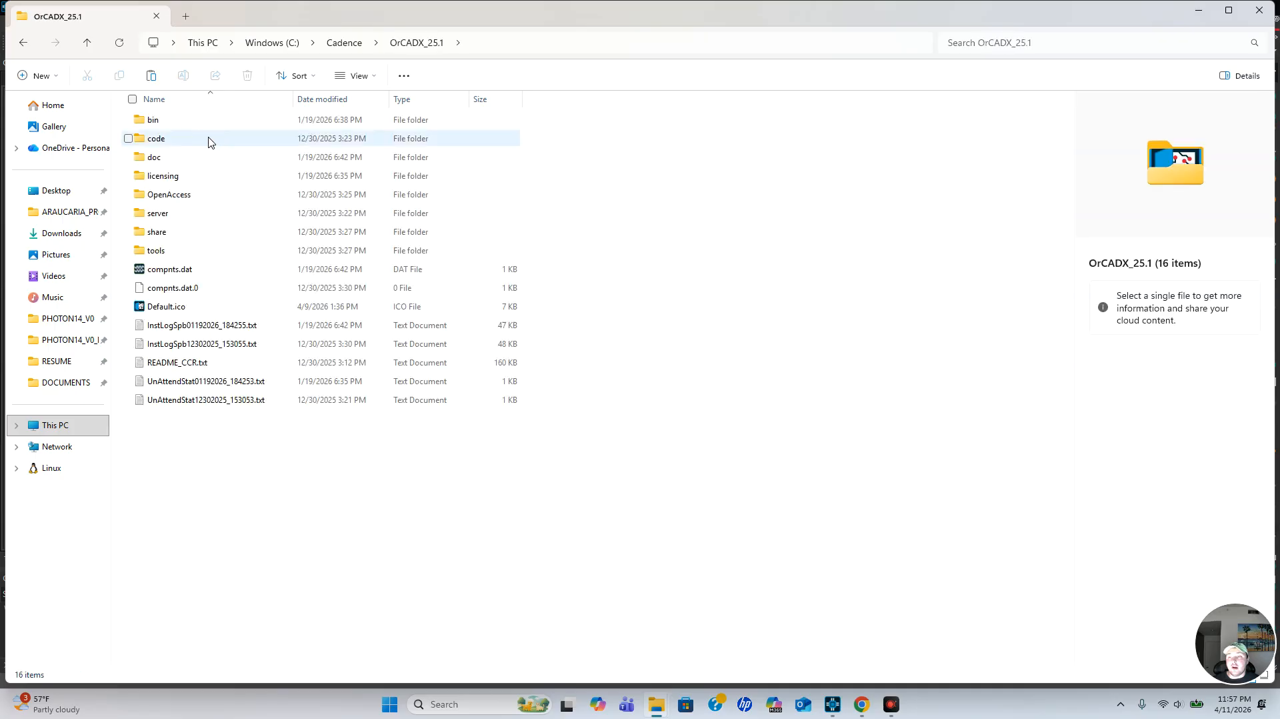
{"action": "double_click", "coordinate": [187, 231]}
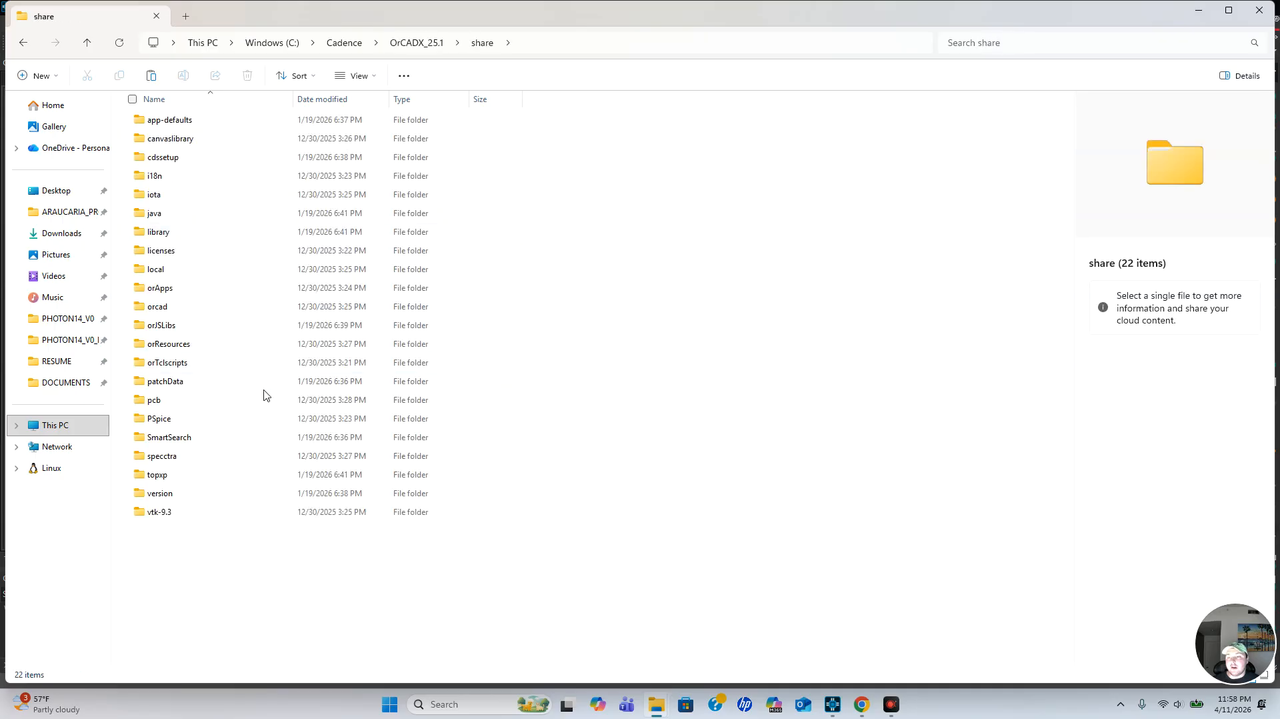
{"action": "double_click", "coordinate": [240, 400]}
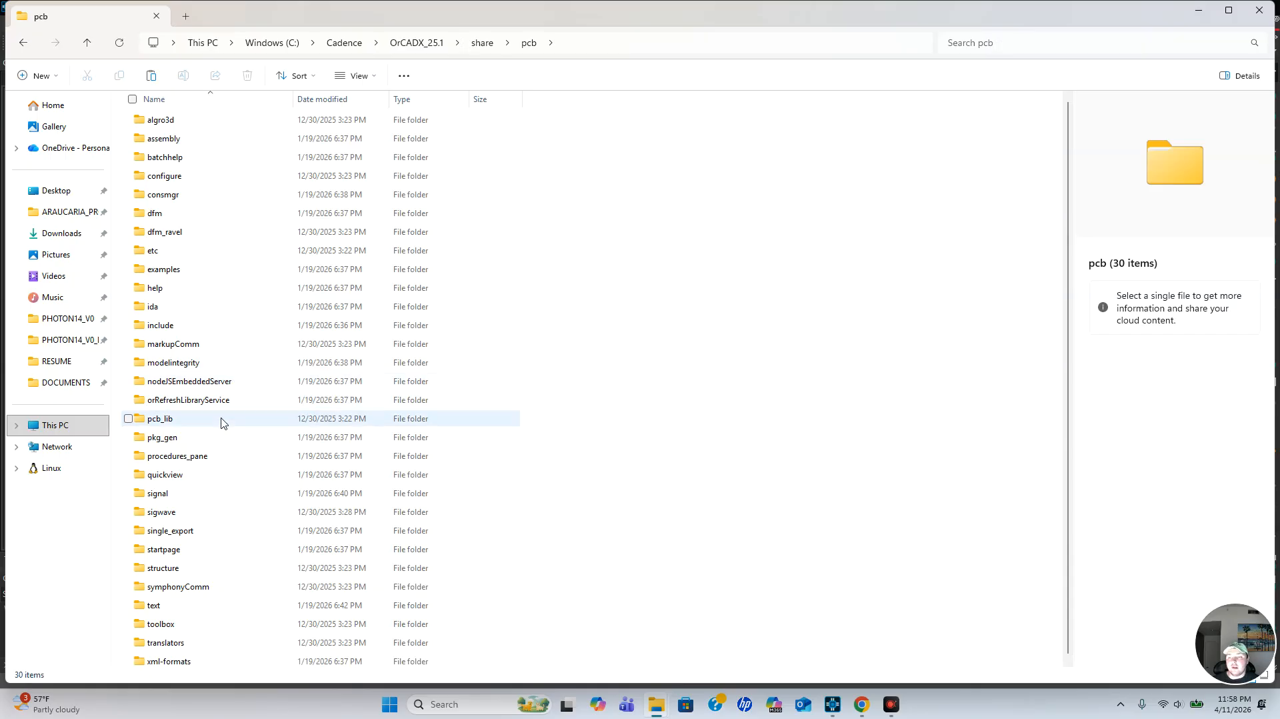
{"action": "double_click", "coordinate": [222, 420]}
{"action": "double_click", "coordinate": [213, 144]}
Paste the copied footprint files into the symbols folder, replacing the existing files with the same names.
{"action": "right_click", "coordinate": [822, 245]}
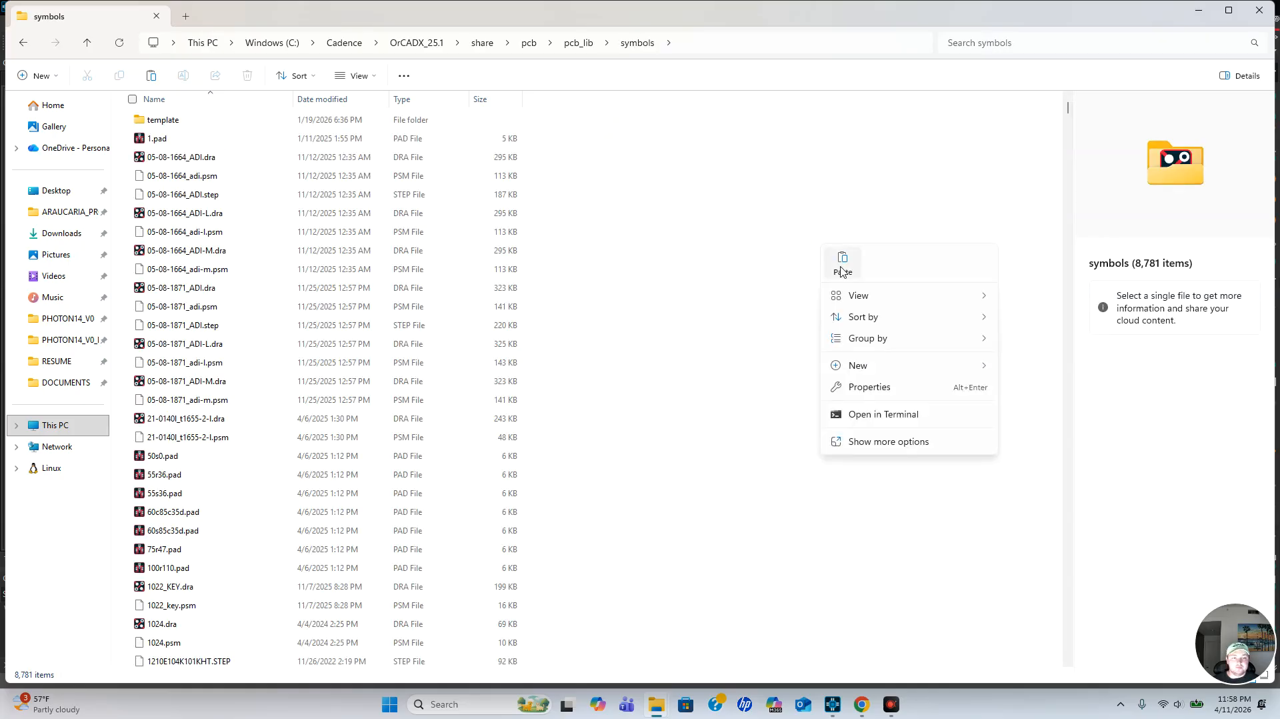
{"action": "left_click", "coordinate": [854, 262]}
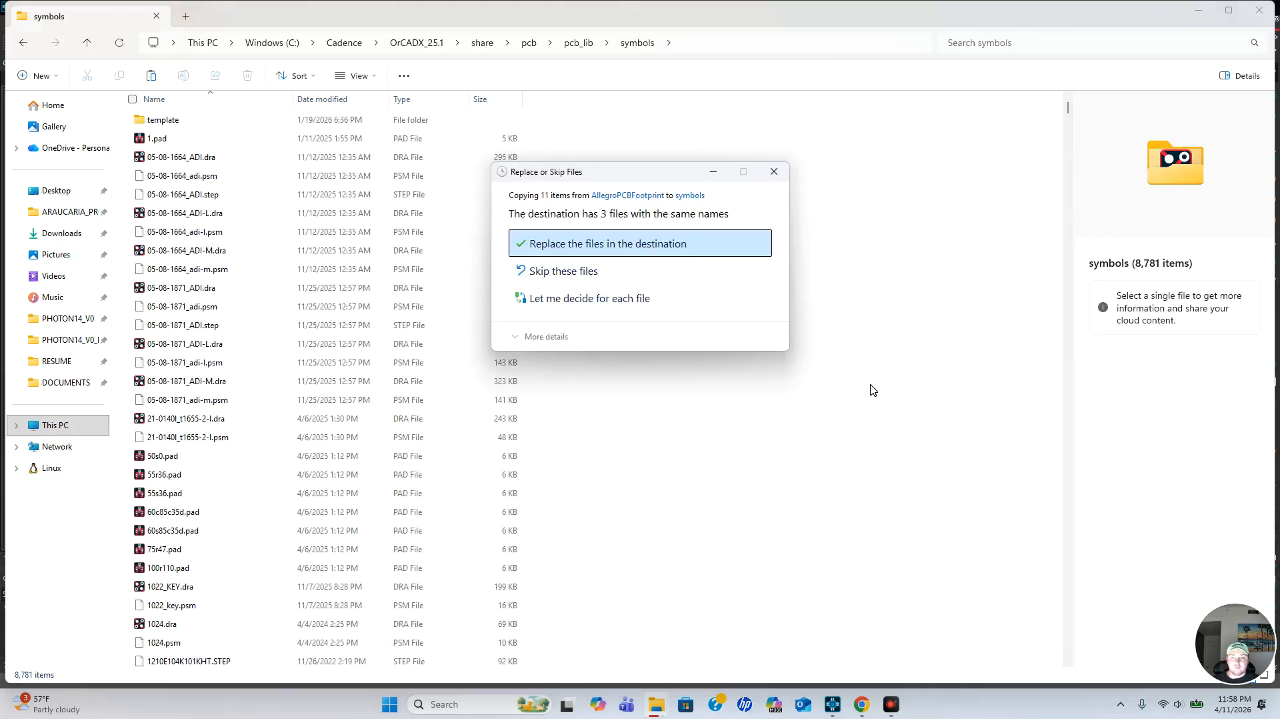
{"action": "left_click", "coordinate": [650, 245]}
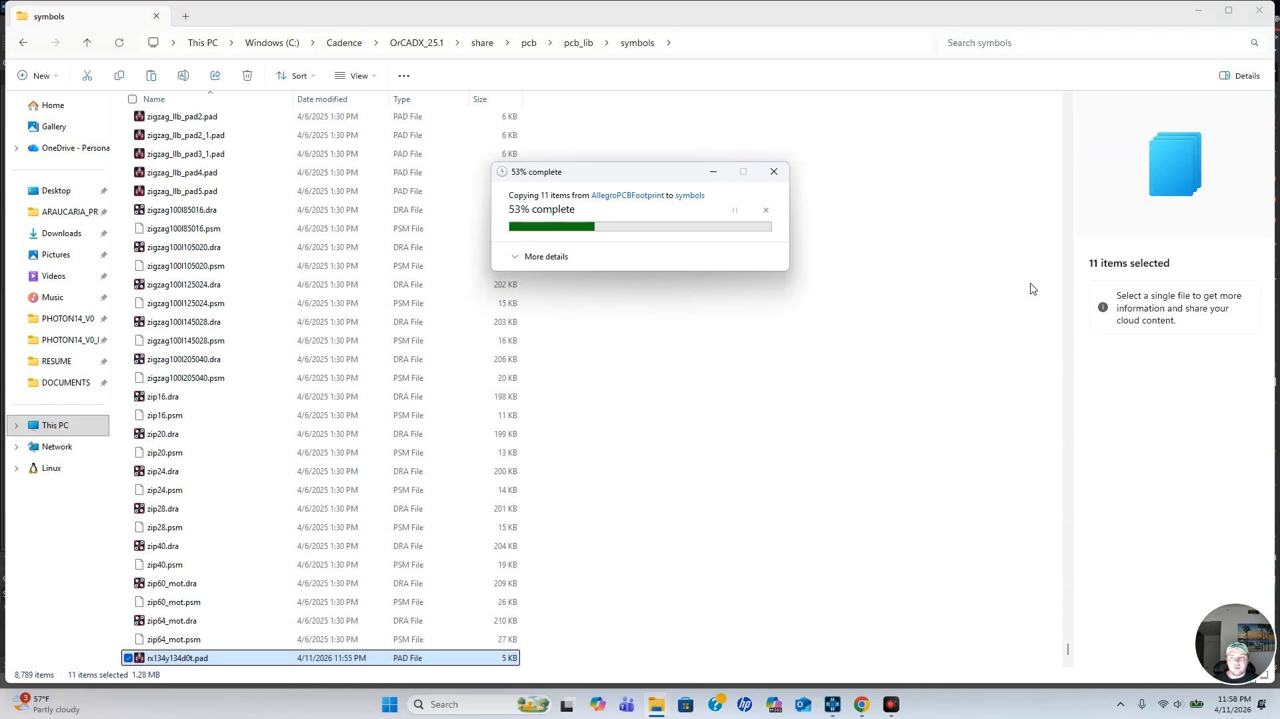
{"action": "left_click", "coordinate": [976, 255]}
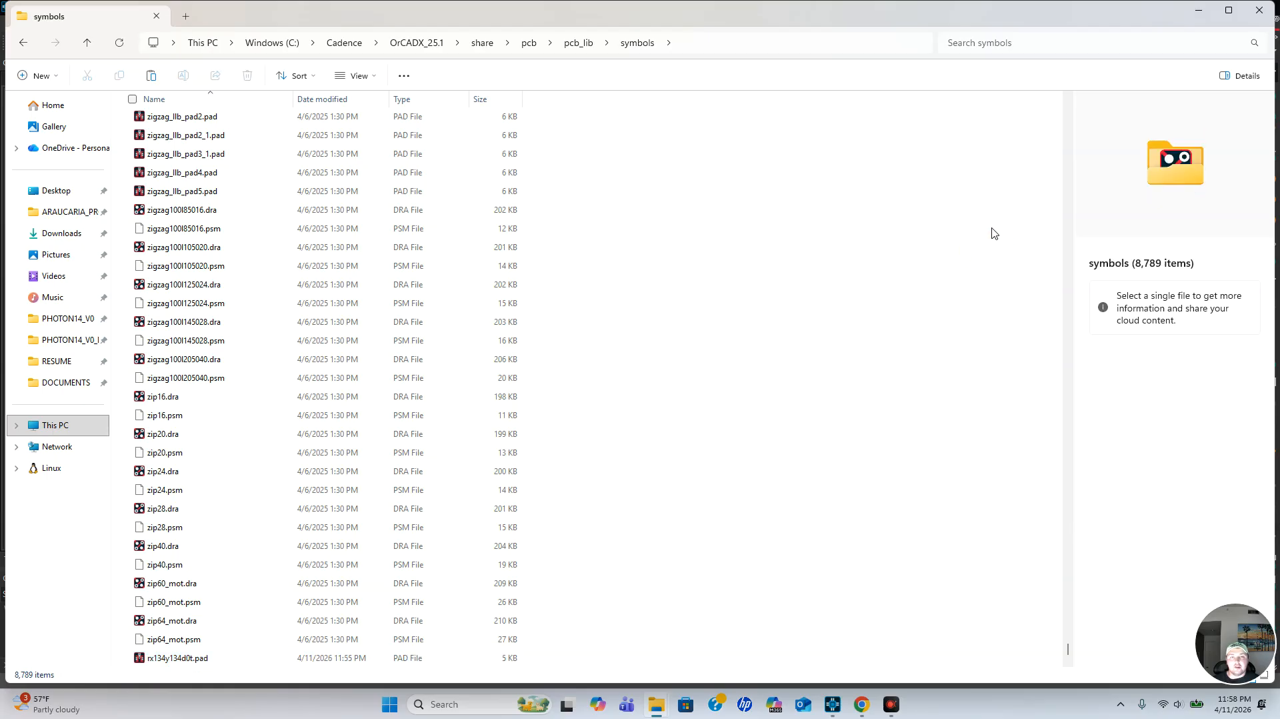
Return to OrCAD X, show the footprint of part U1 on PAGE00, and close the footprint viewer after checking it.
{"action": "left_click", "coordinate": [580, 429]}
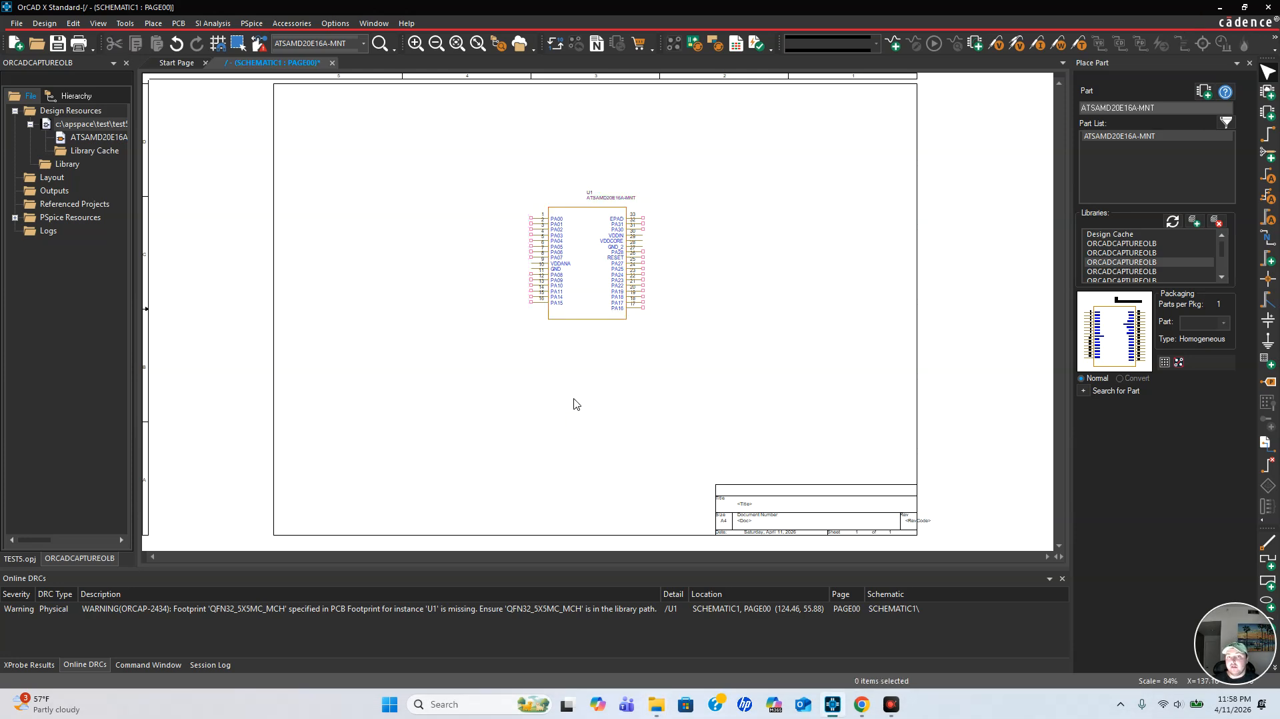
{"action": "left_click", "coordinate": [592, 255]}
{"action": "right_click", "coordinate": [586, 248]}
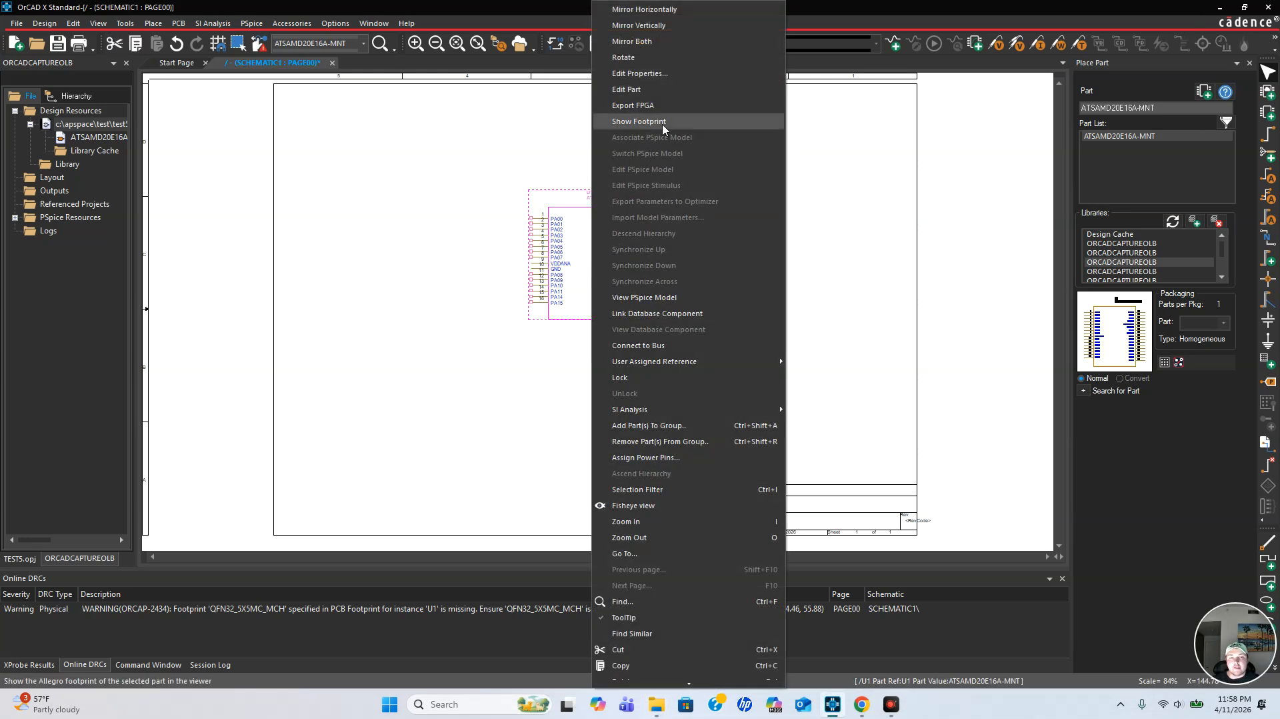
{"action": "left_click", "coordinate": [663, 122]}
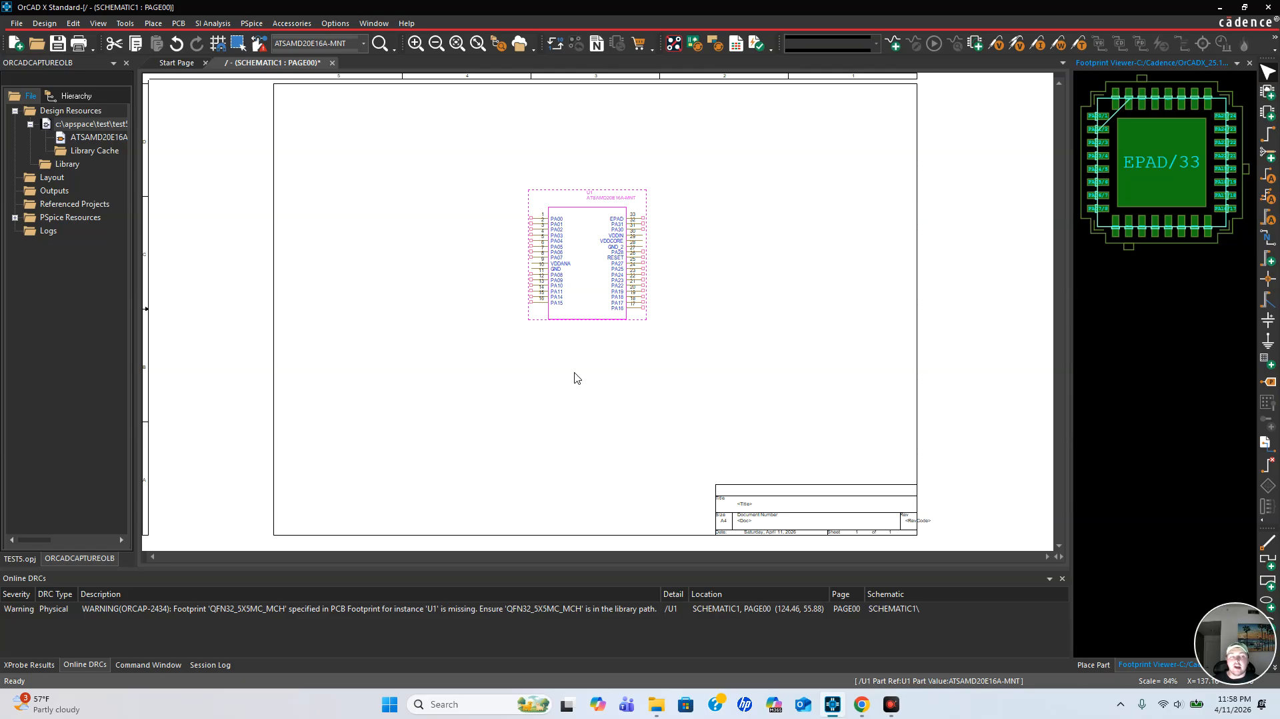
{"action": "left_click", "coordinate": [1250, 64]}
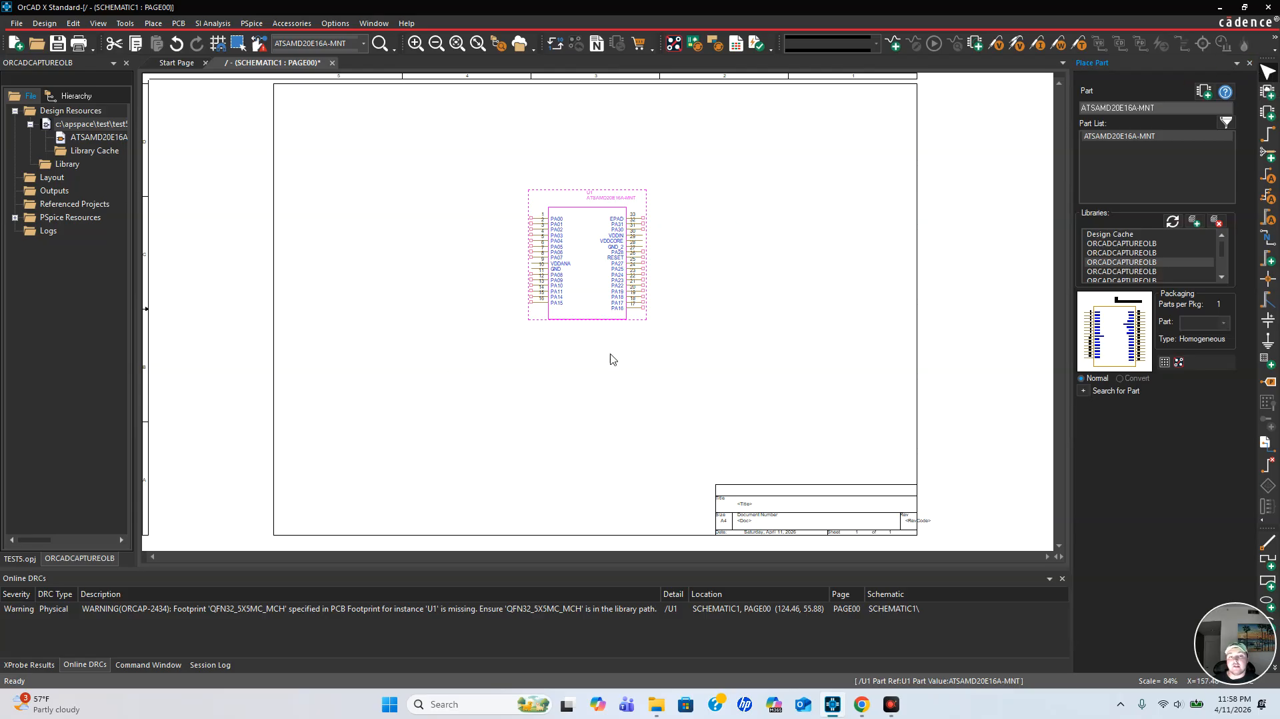
{"action": "left_click", "coordinate": [571, 372]}
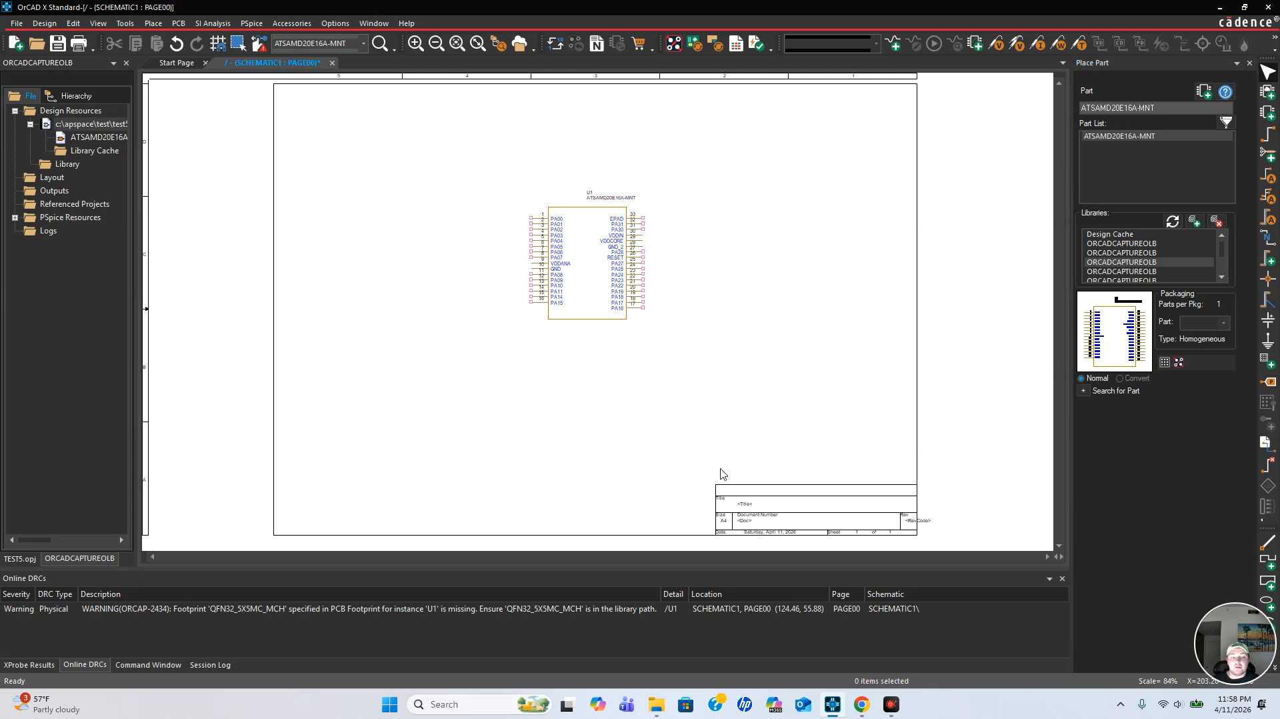
In the TEST5 File Explorer window, open PARTS\ATSAMD20E16A-MNT\AllegroPCBFootprint, then return to the OrCAD X schematic.
{"action": "mouse_move", "coordinate": [663, 714]}
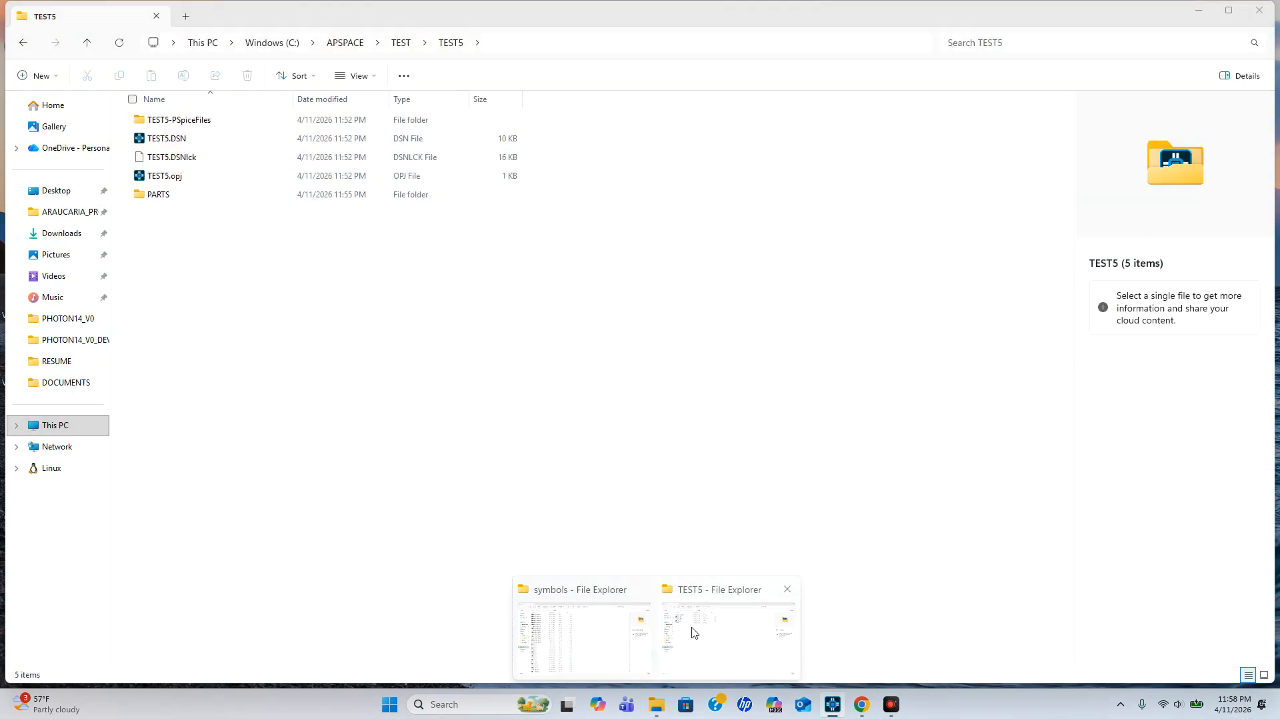
{"action": "left_click", "coordinate": [693, 630]}
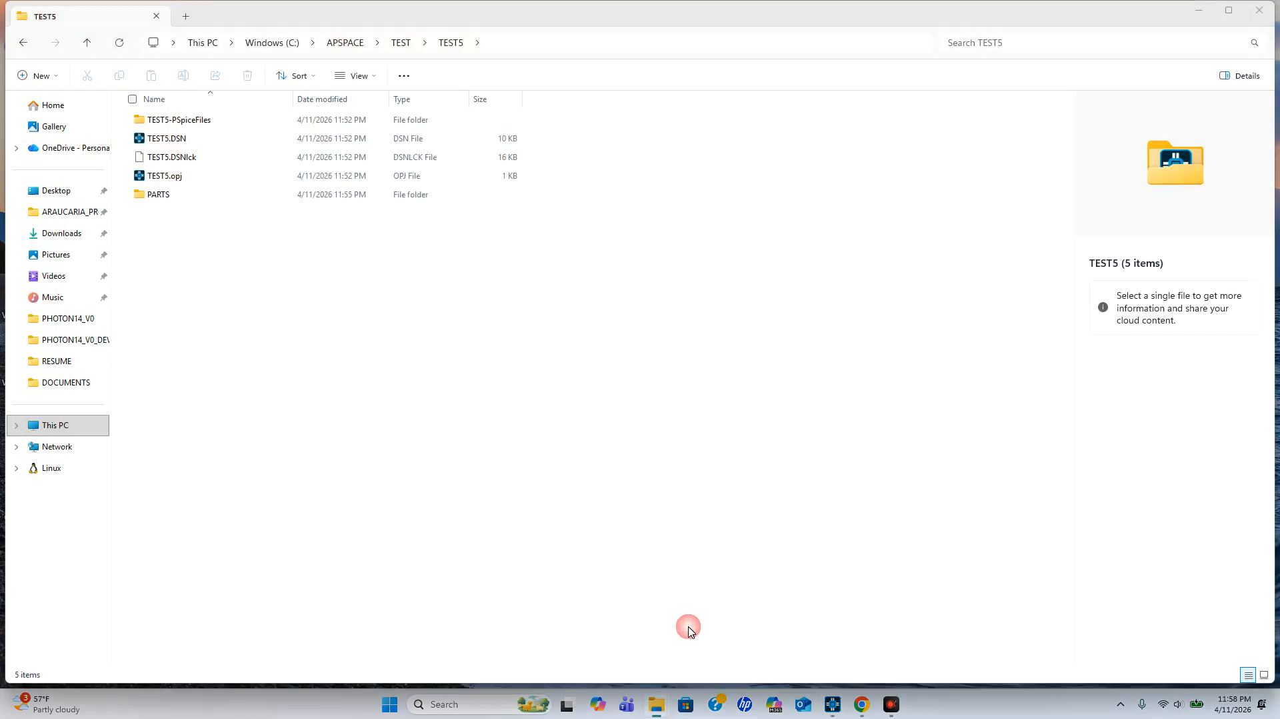
{"action": "double_click", "coordinate": [257, 199]}
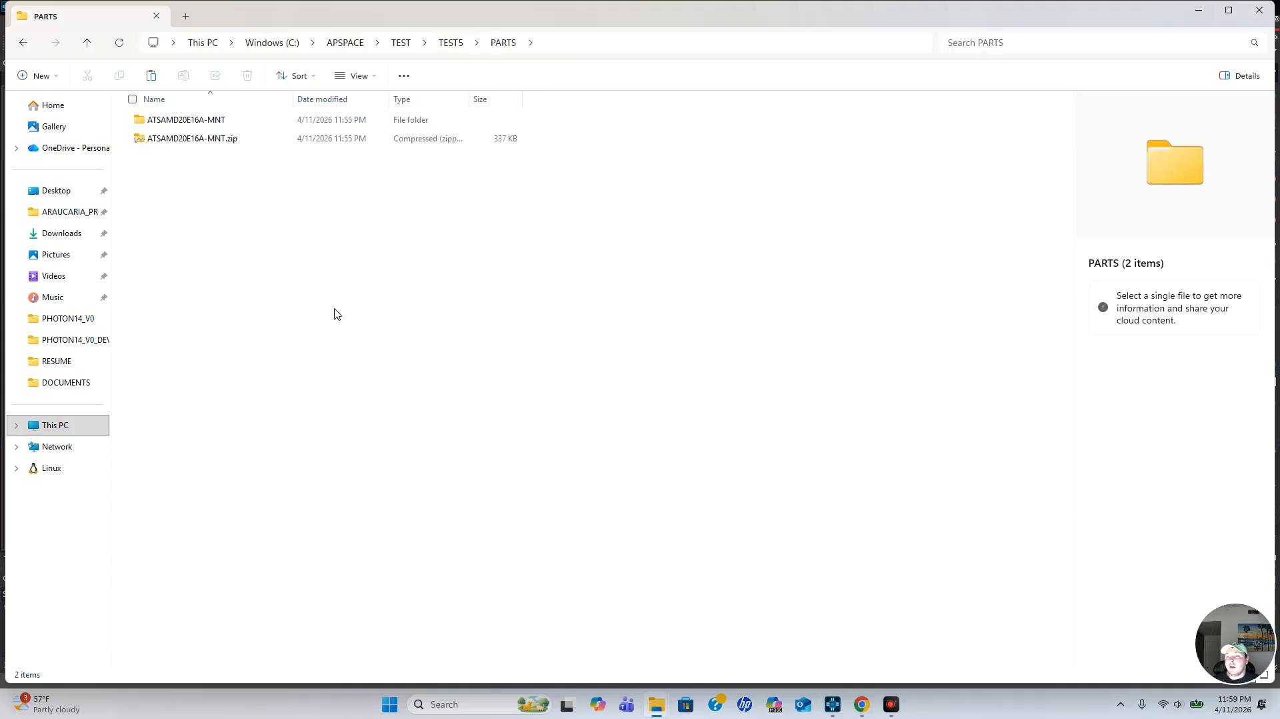
{"action": "double_click", "coordinate": [230, 121]}
{"action": "double_click", "coordinate": [233, 122]}
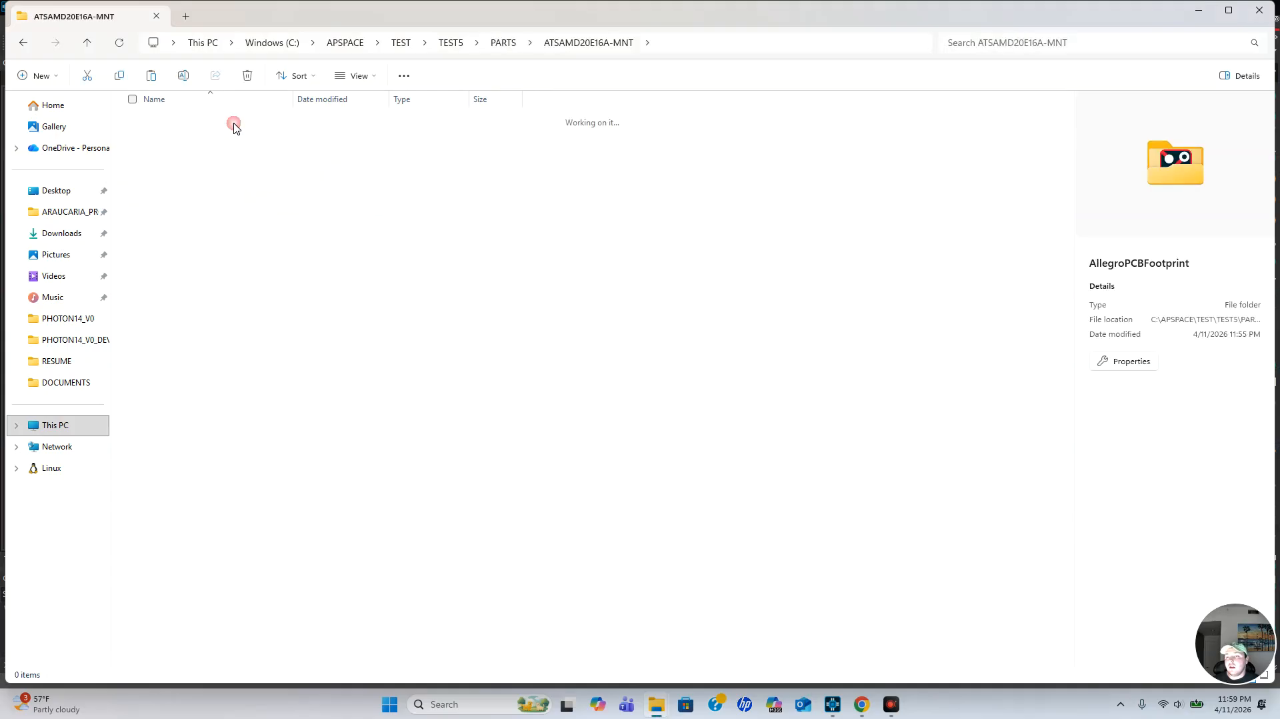
{"action": "left_click", "coordinate": [1198, 10]}
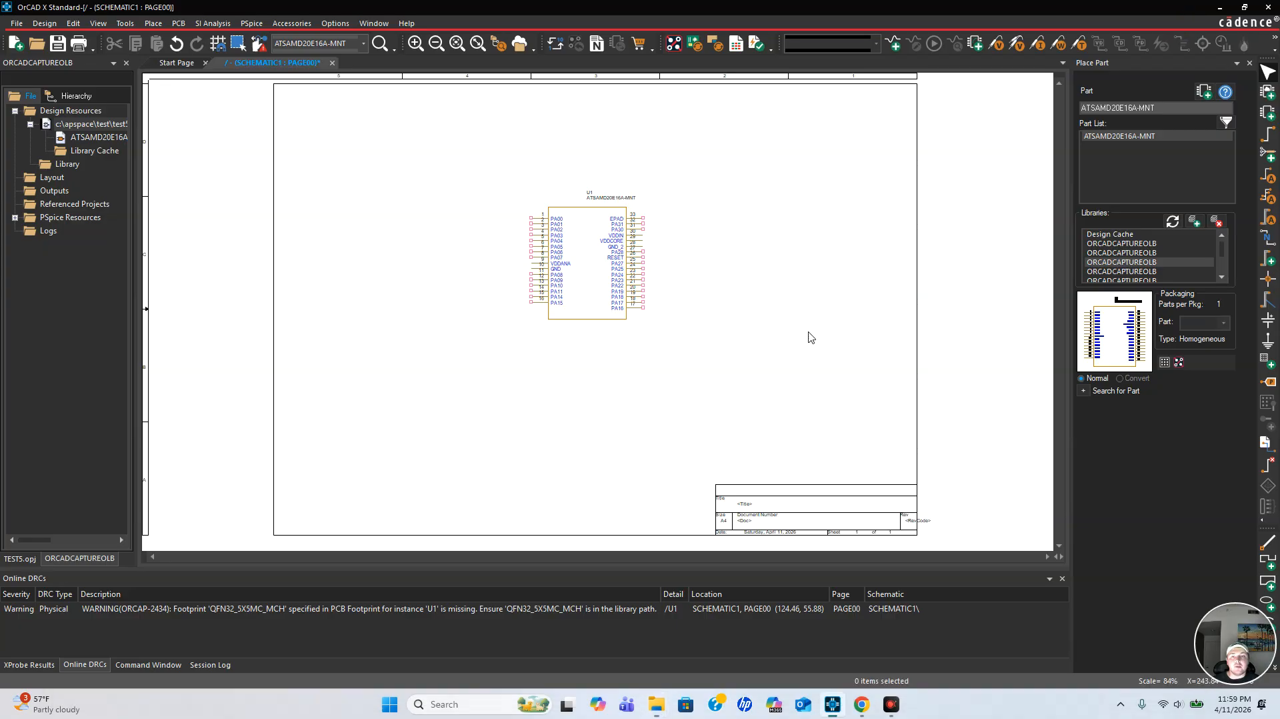
Open the properties of part U1 and examine its PCB Footprint value.
{"action": "left_click", "coordinate": [596, 267]}
{"action": "right_click", "coordinate": [596, 267]}
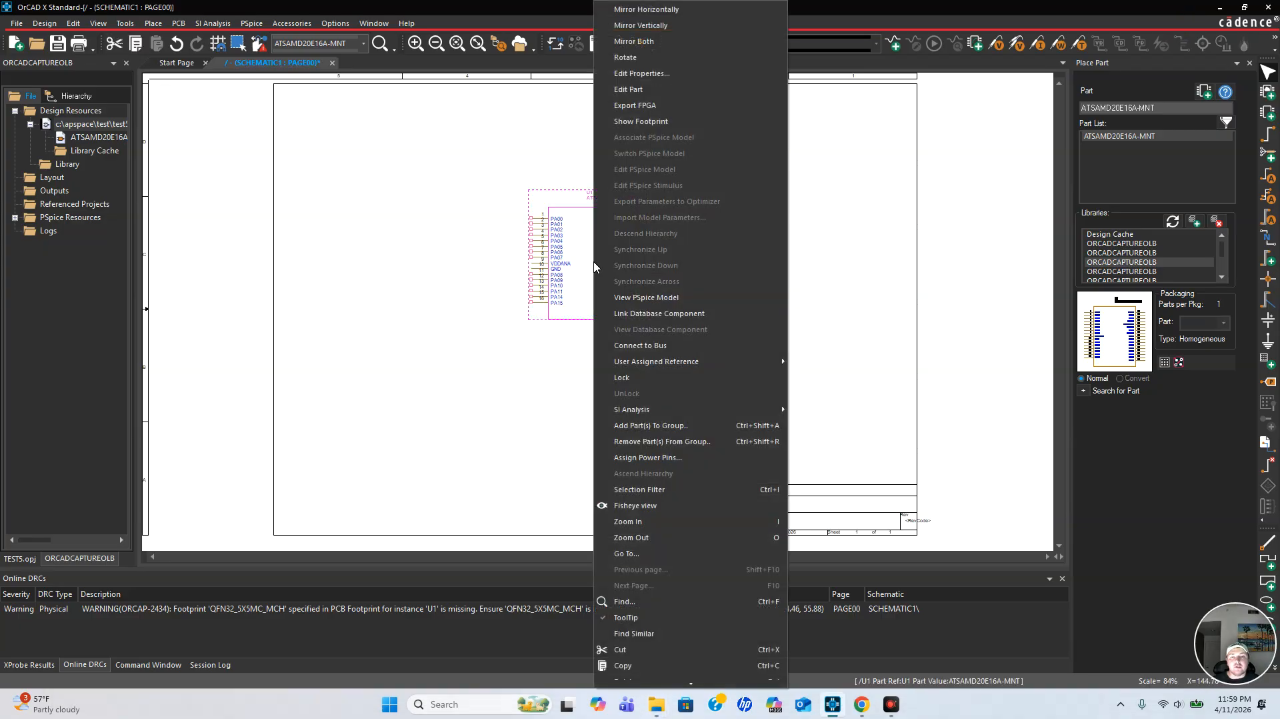
{"action": "left_click", "coordinate": [453, 427]}
{"action": "double_click", "coordinate": [582, 250]}
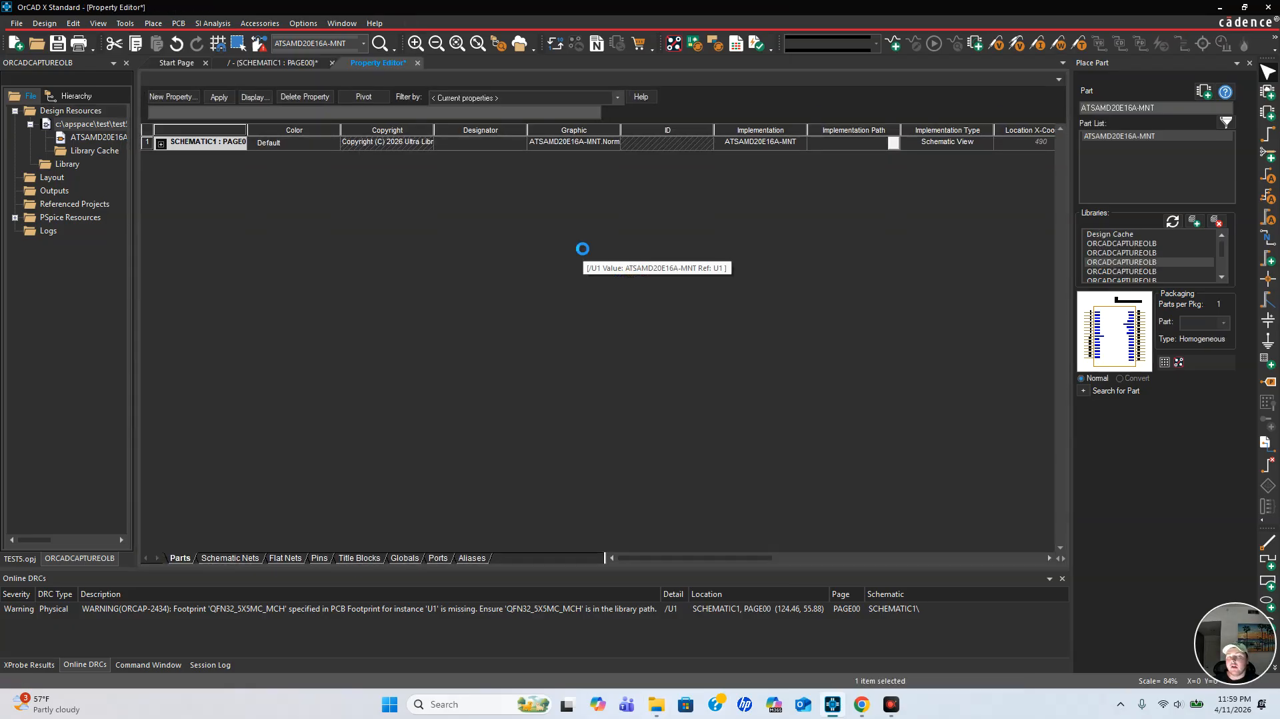
{"action": "left_click_drag", "start_coordinate": [766, 561], "coordinate": [958, 535]}
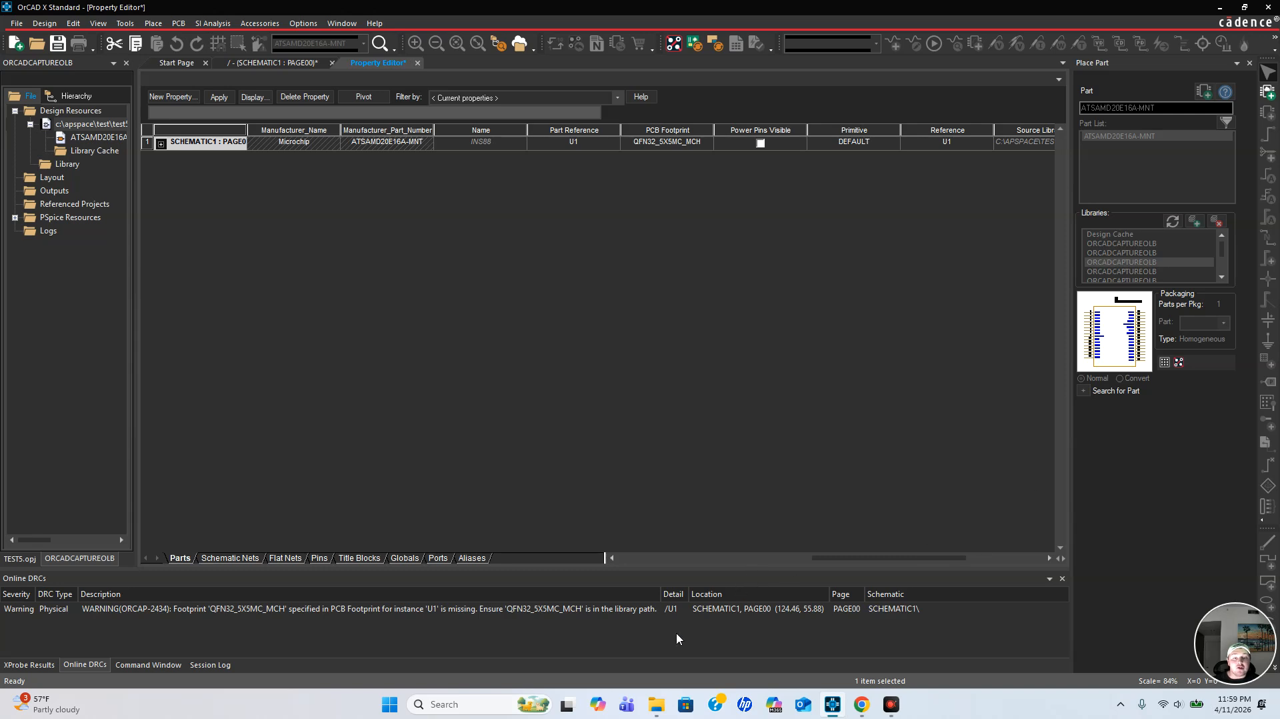
Compare U1's PCB Footprint name with the .dra file names in the AllegroPCBFootprint folder in File Explorer.
{"action": "mouse_move", "coordinate": [656, 711]}
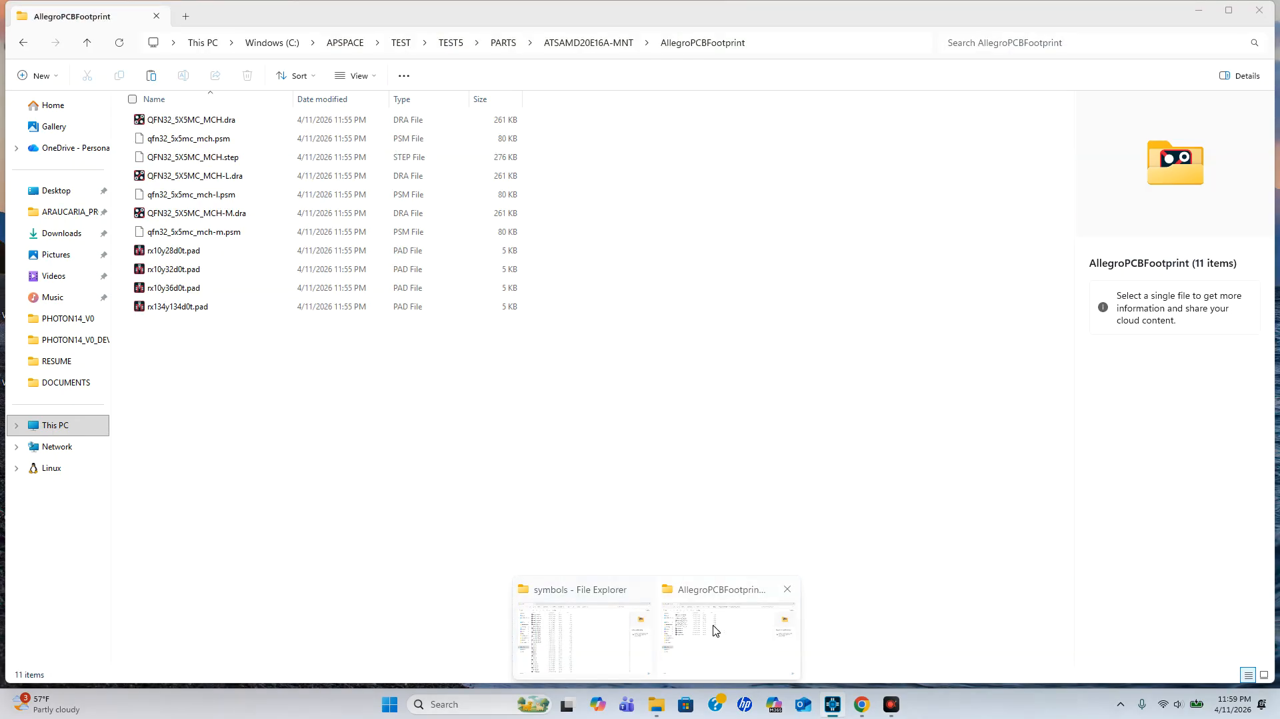
{"action": "left_click", "coordinate": [716, 630]}
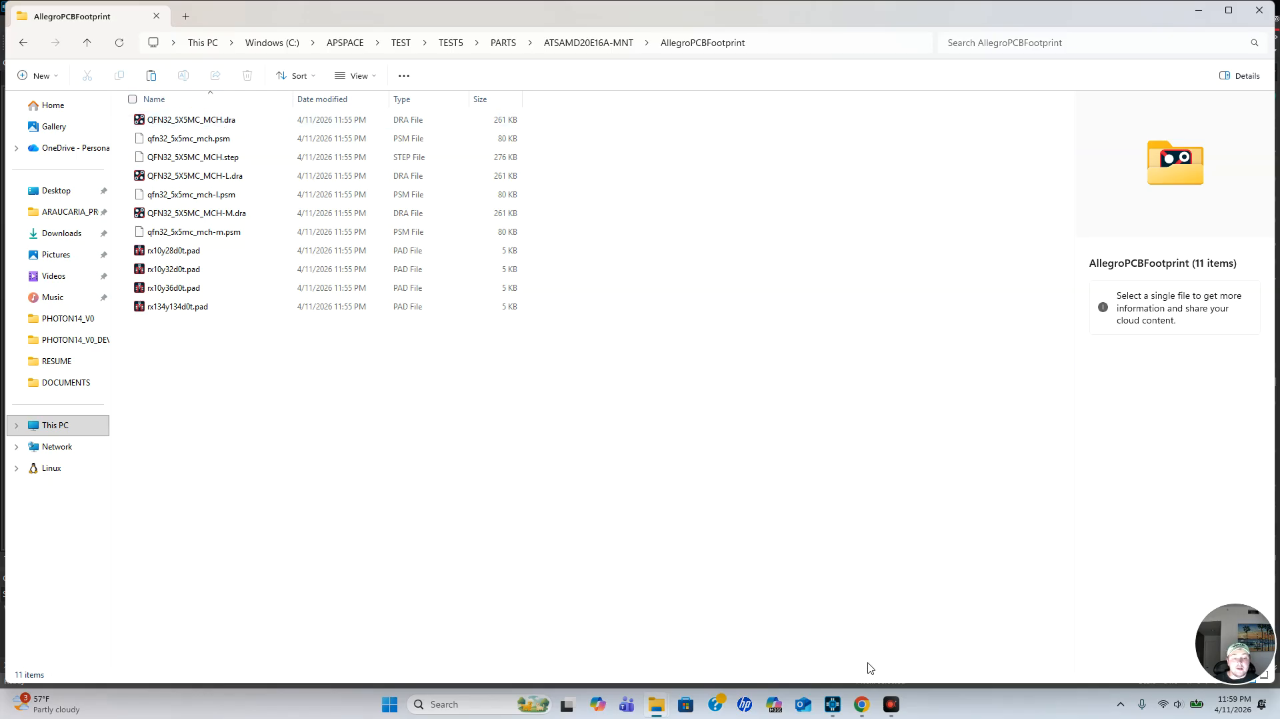
{"action": "left_click", "coordinate": [833, 704]}
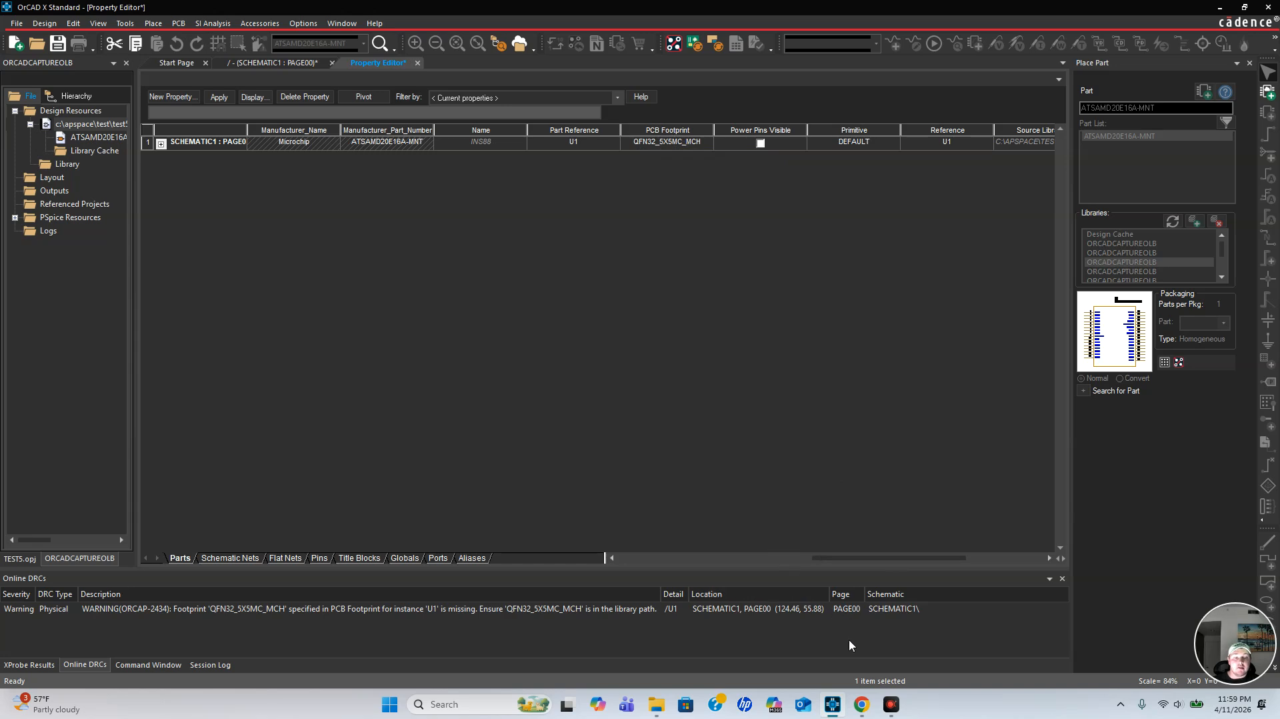
{"action": "mouse_move", "coordinate": [657, 704]}
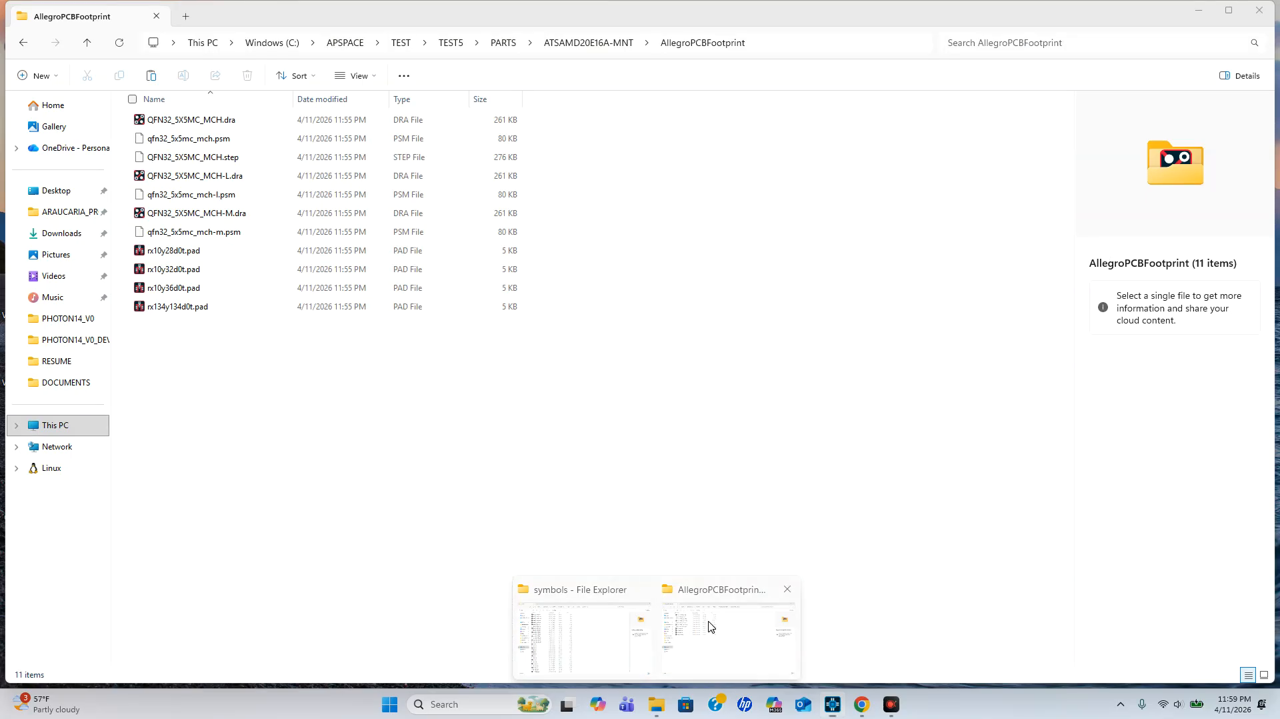
{"action": "left_click", "coordinate": [711, 627]}
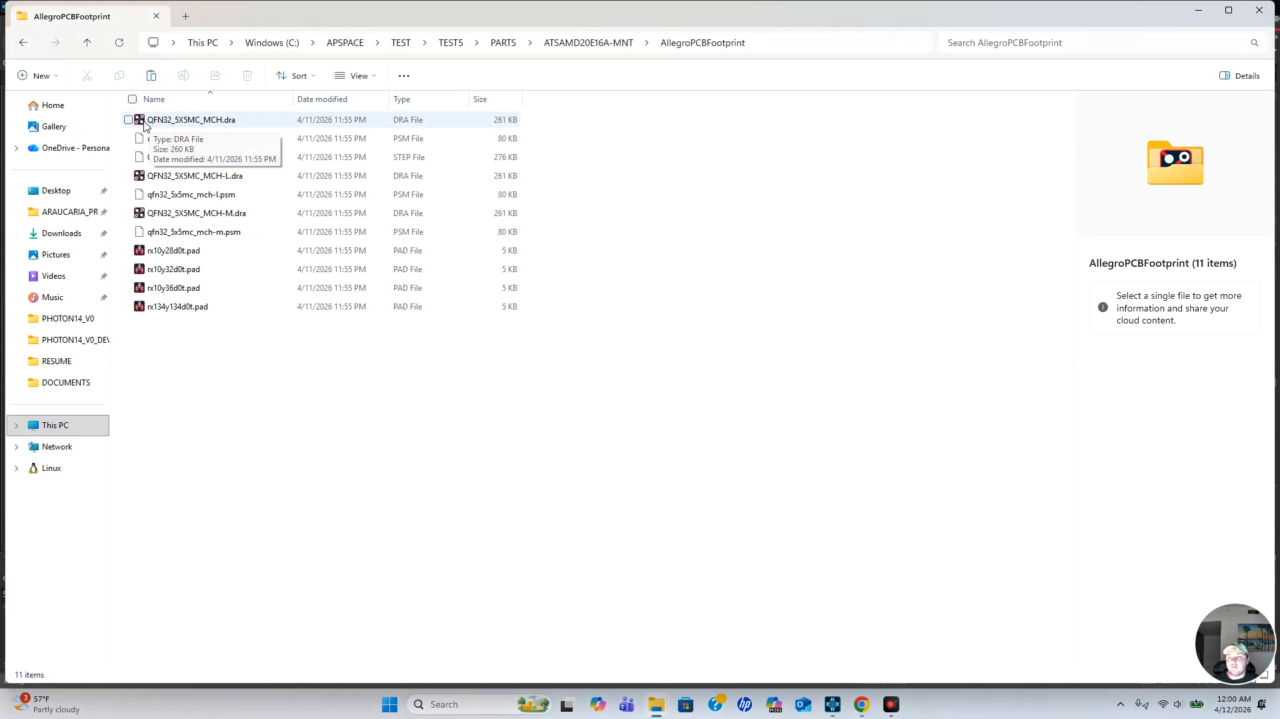
Switch back to OrCAD X, bring up the SCHEMATIC1 PAGE00 schematic and save the design.
{"action": "left_click", "coordinate": [833, 703]}
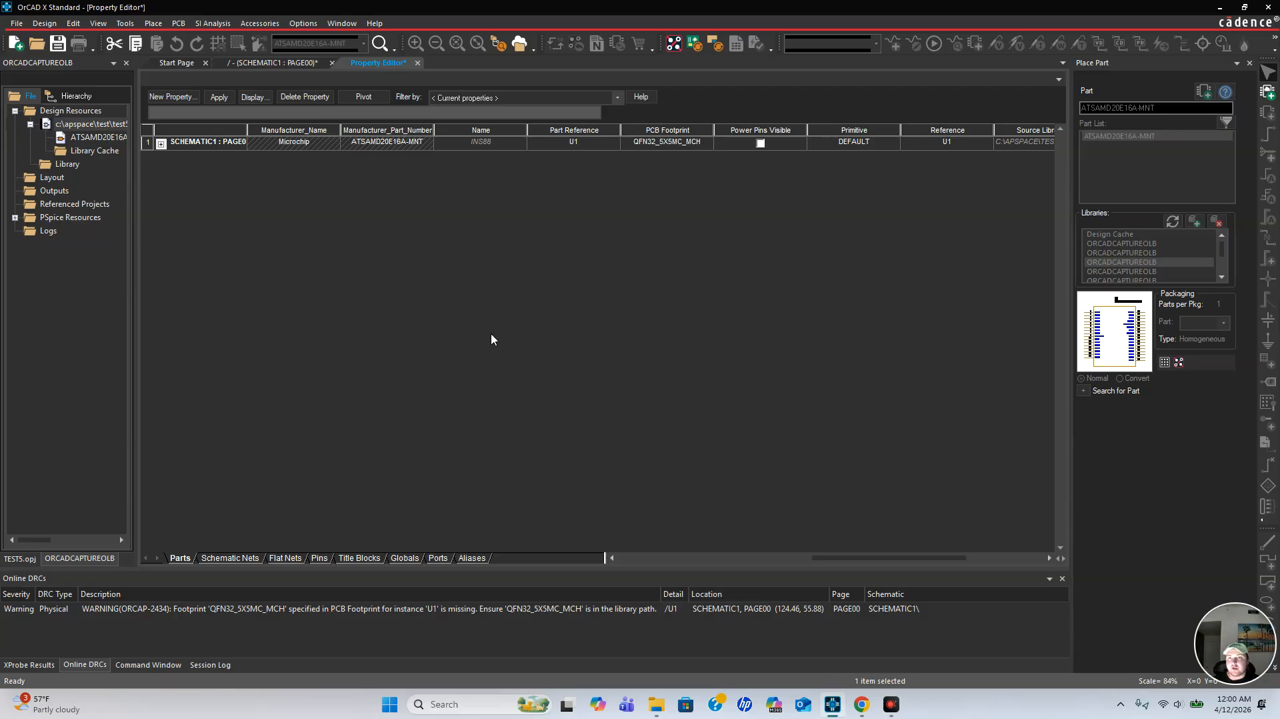
{"action": "left_click", "coordinate": [271, 63]}
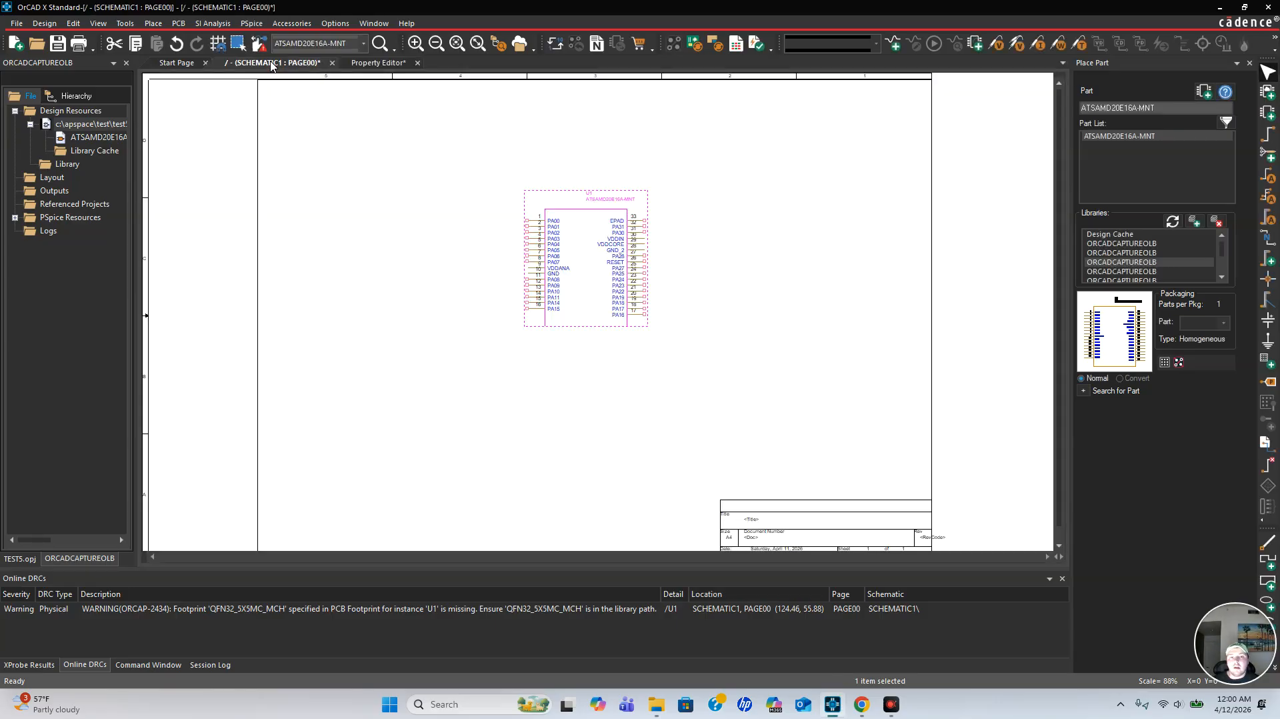
{"action": "left_click", "coordinate": [598, 410]}
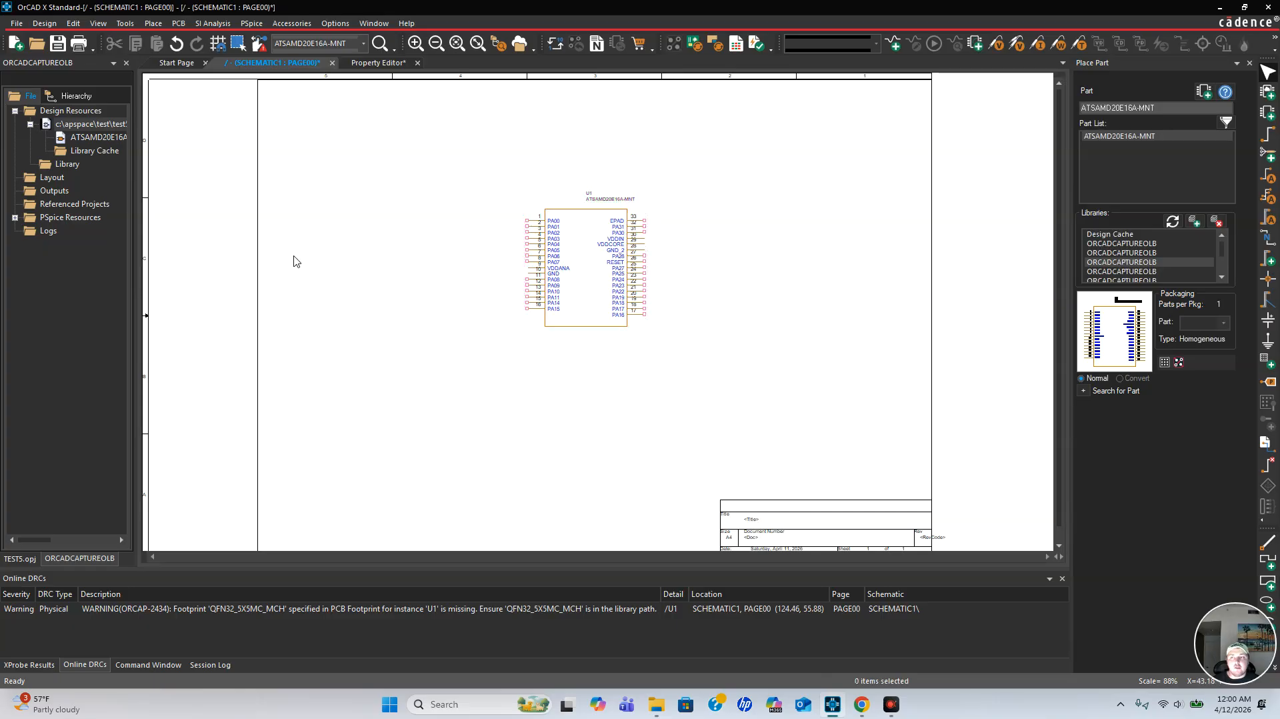
{"action": "left_click", "coordinate": [16, 24]}
{"action": "left_click", "coordinate": [34, 91]}
{"action": "left_click", "coordinate": [99, 124]}
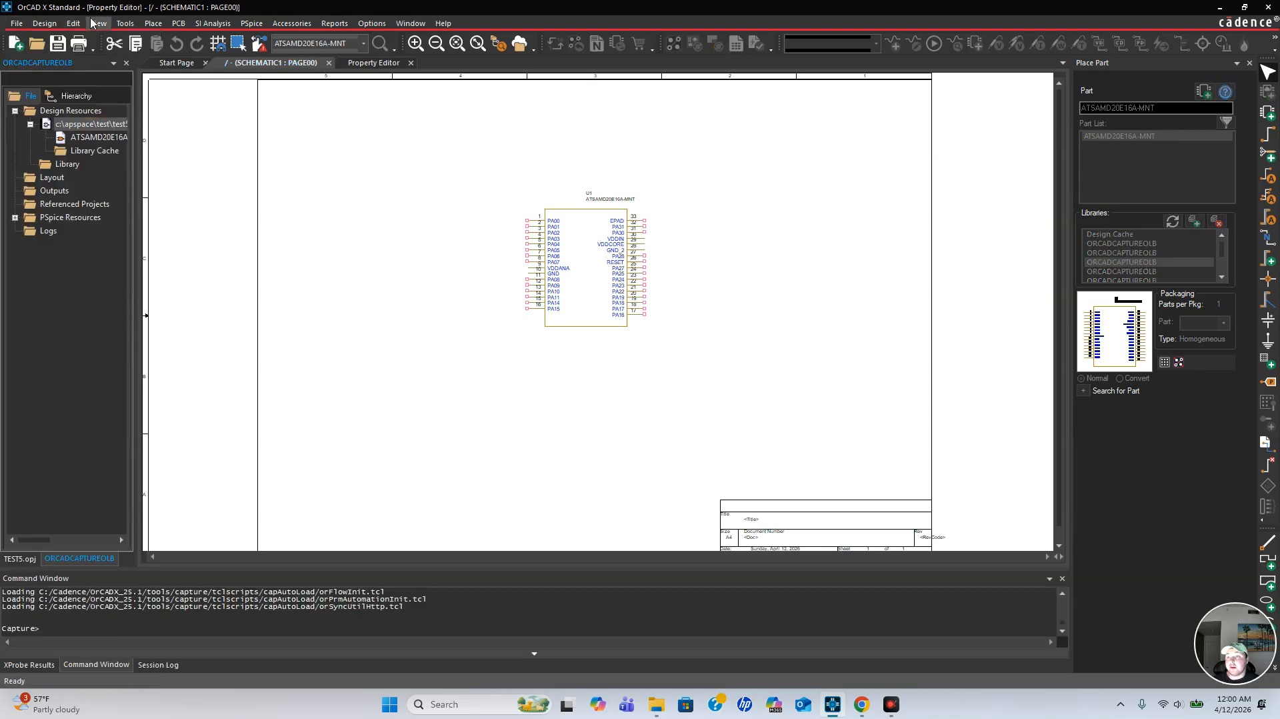
{"action": "left_click", "coordinate": [18, 23]}
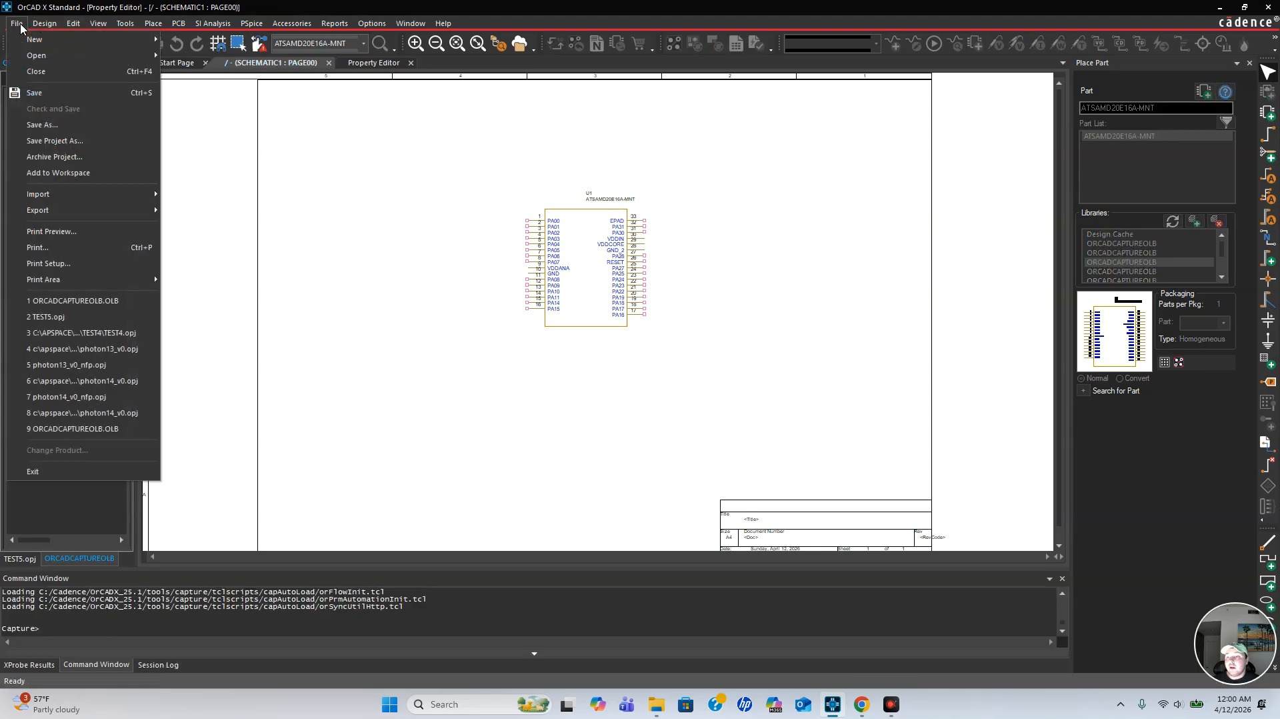
{"action": "mouse_move", "coordinate": [126, 26]}
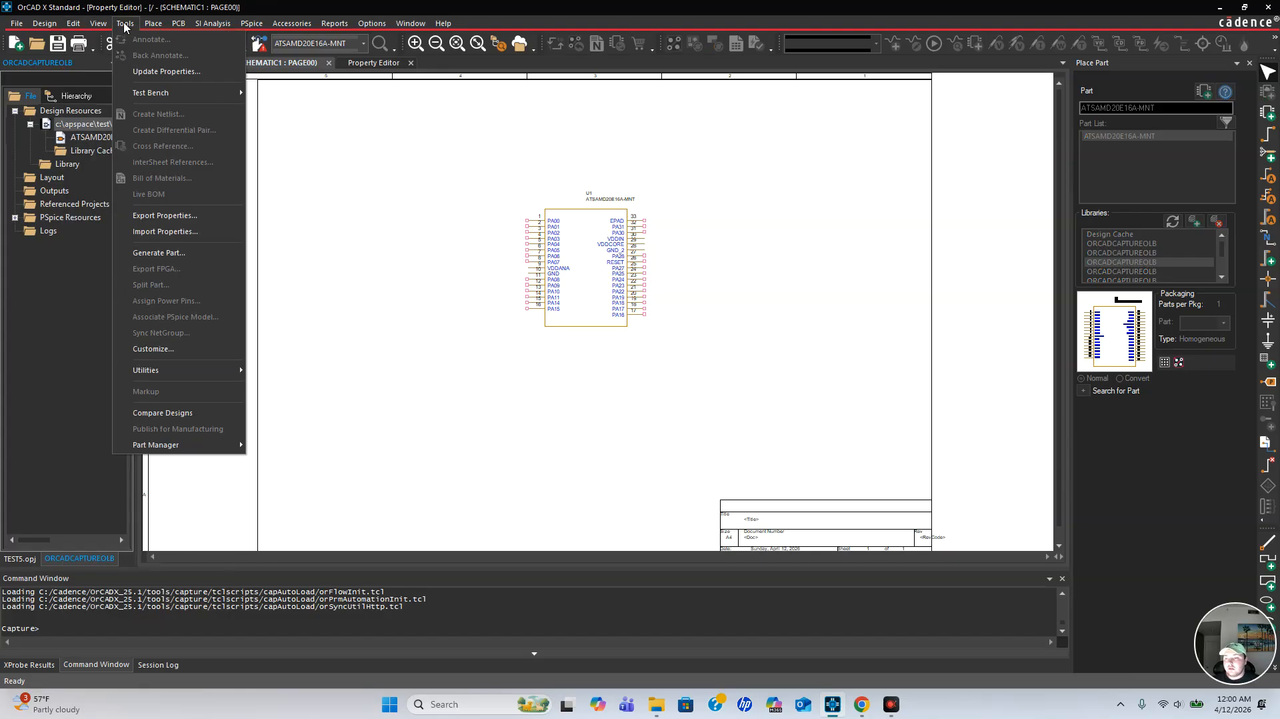
{"action": "left_click", "coordinate": [252, 457]}
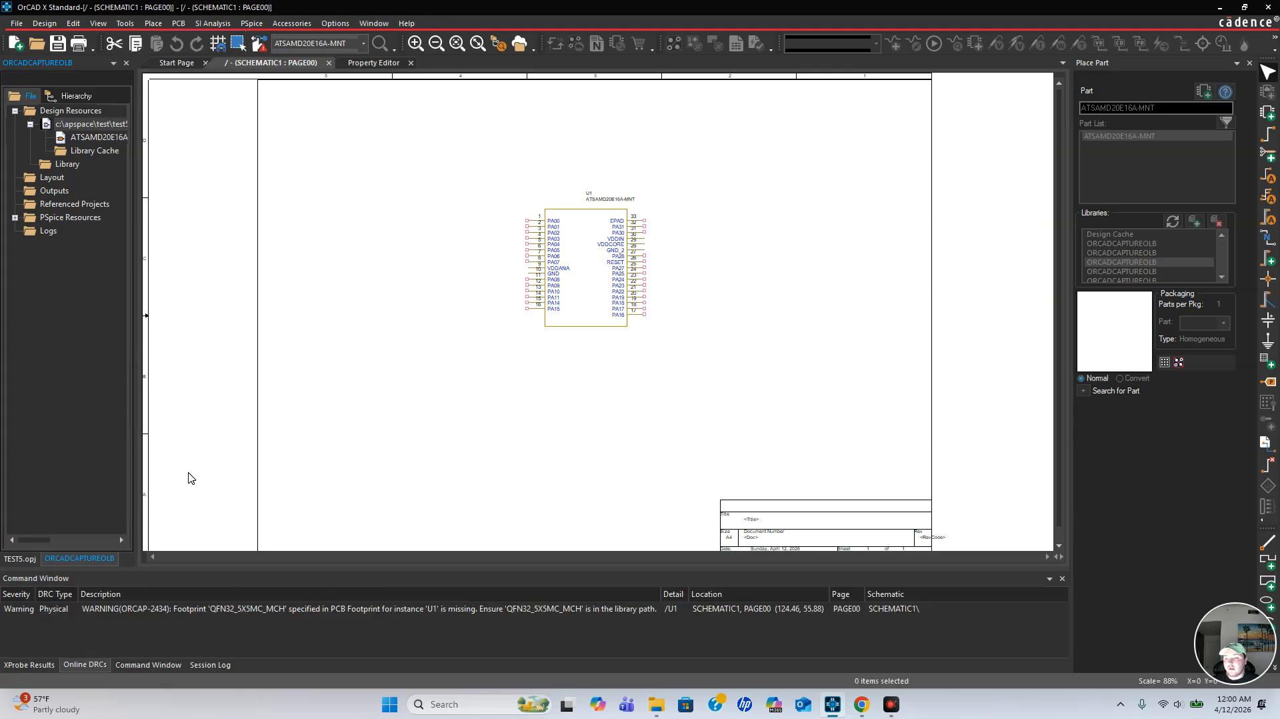
Create the PCB Editor netlist for test5.dsn in the TEST5 project, creating the missing allegro netlist directory.
{"action": "left_click", "coordinate": [24, 306]}
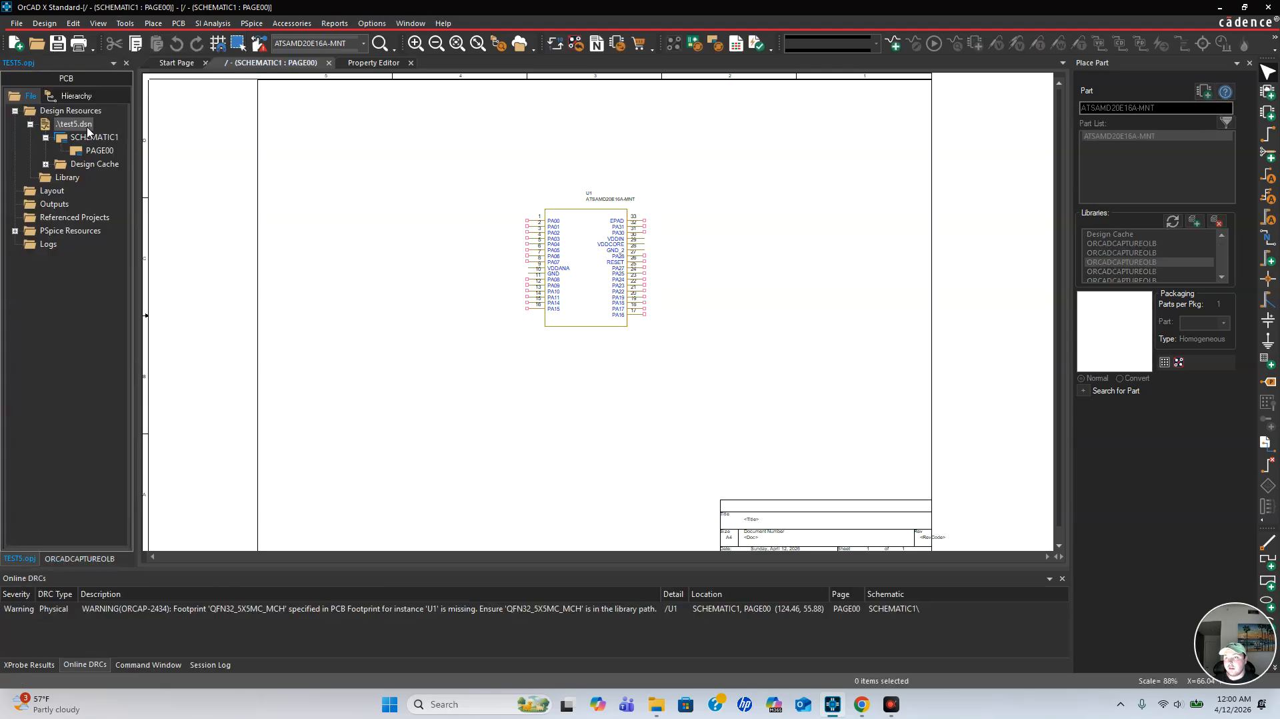
{"action": "left_click", "coordinate": [128, 24]}
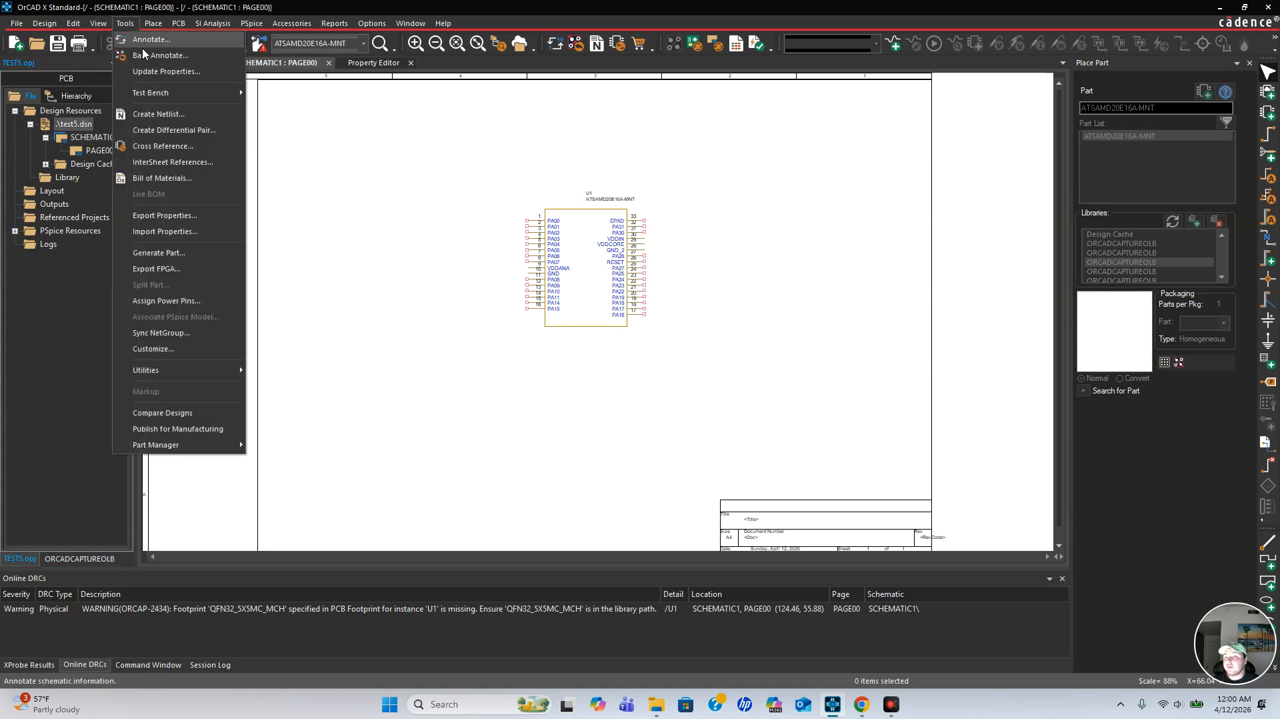
{"action": "left_click", "coordinate": [160, 115]}
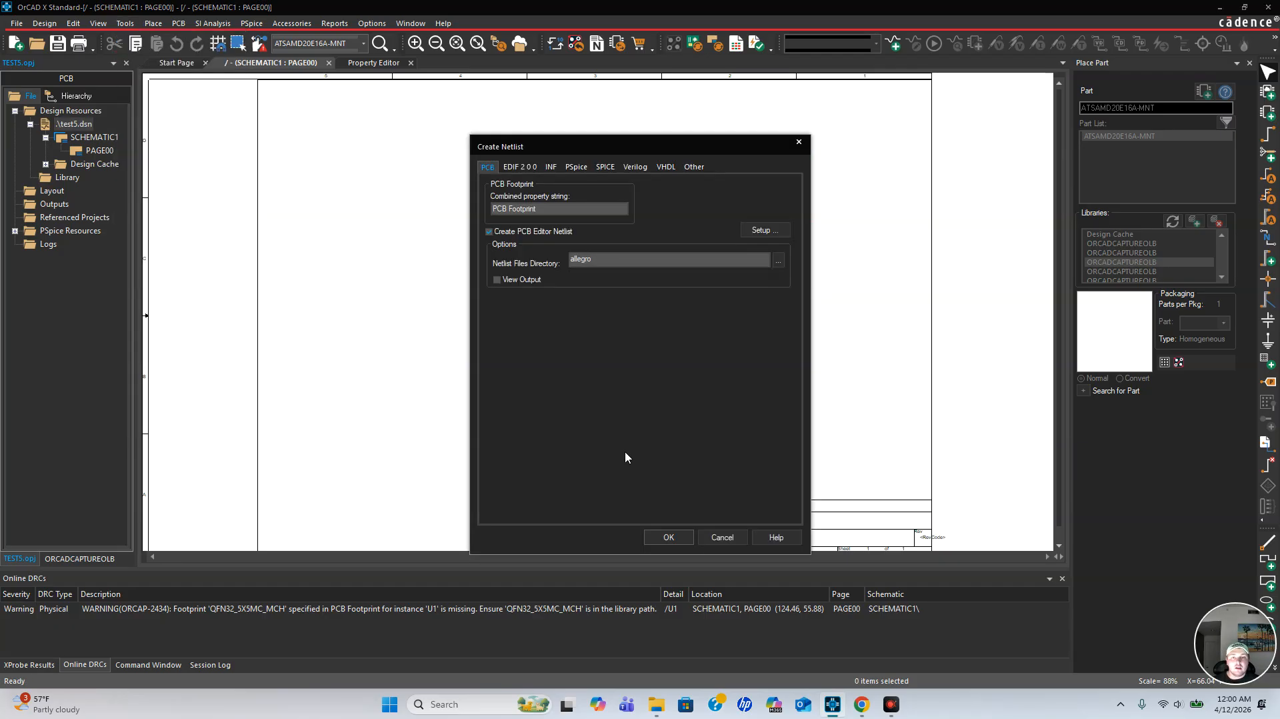
{"action": "left_click", "coordinate": [663, 537]}
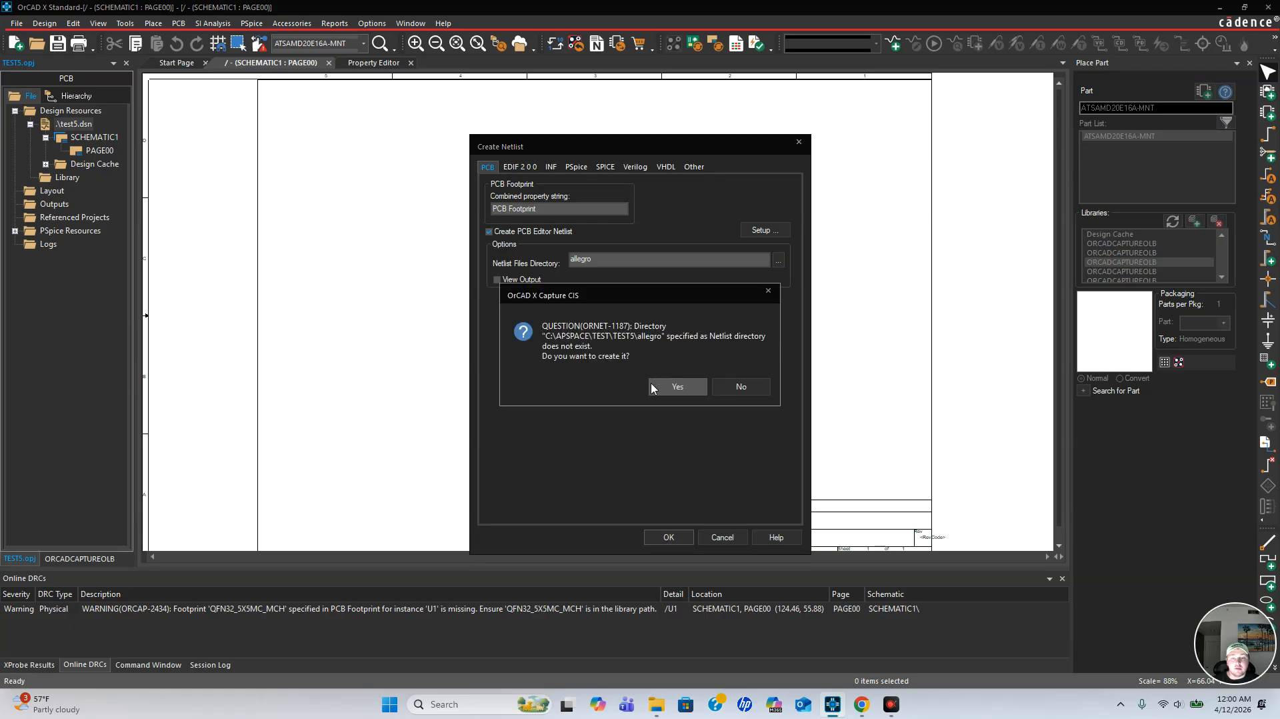
{"action": "left_click", "coordinate": [677, 387]}
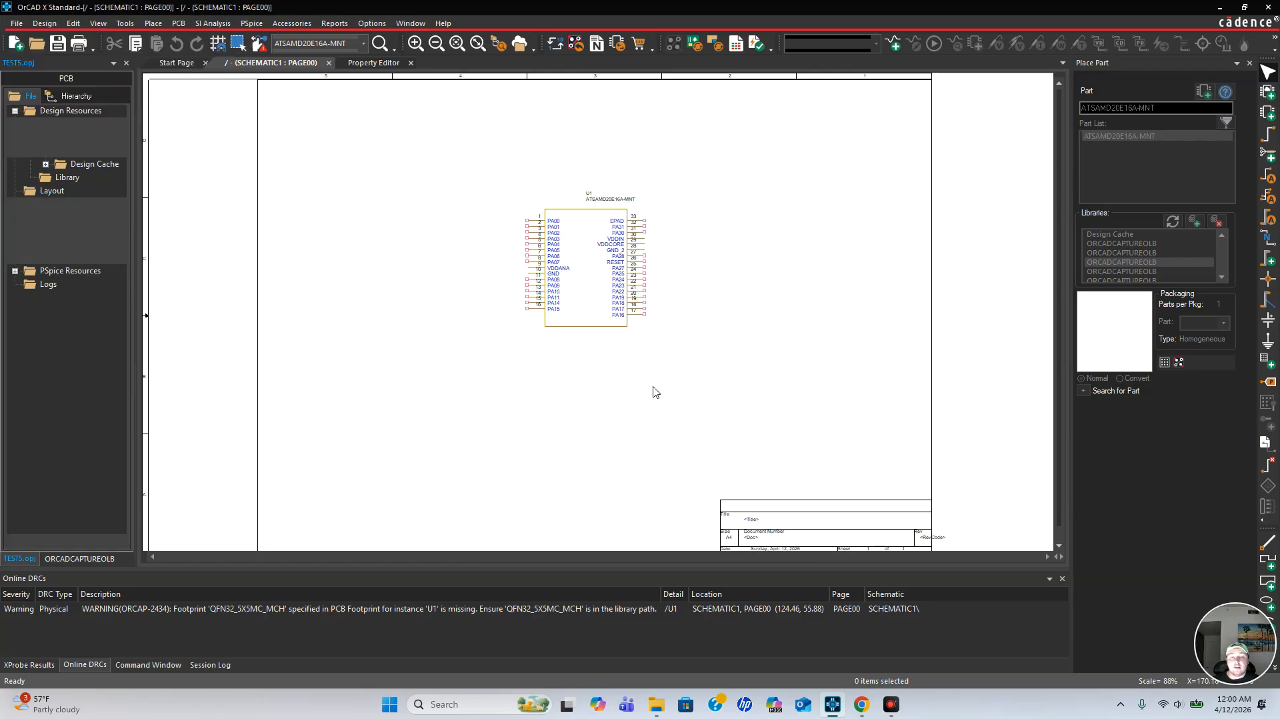
Check the TEST5 project folder in File Explorer for the allegro directory, then return to the OrCAD X schematic.
{"action": "mouse_move", "coordinate": [657, 705]}
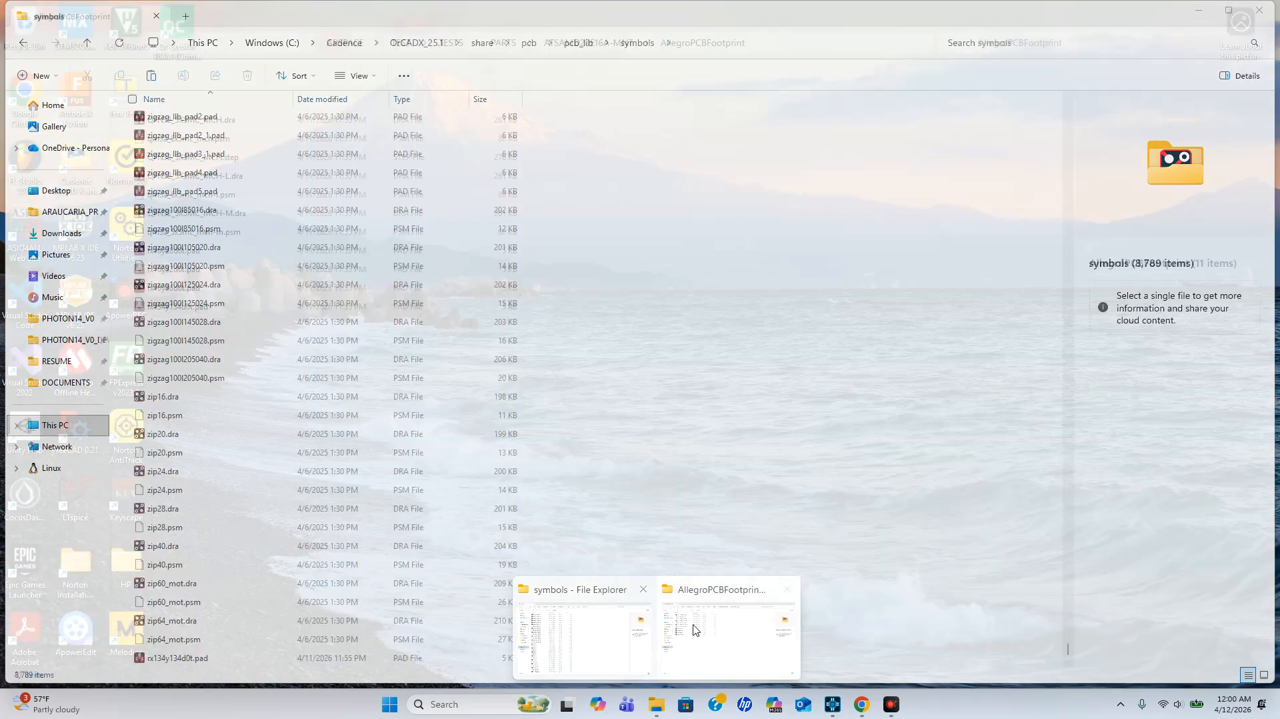
{"action": "left_click", "coordinate": [667, 594]}
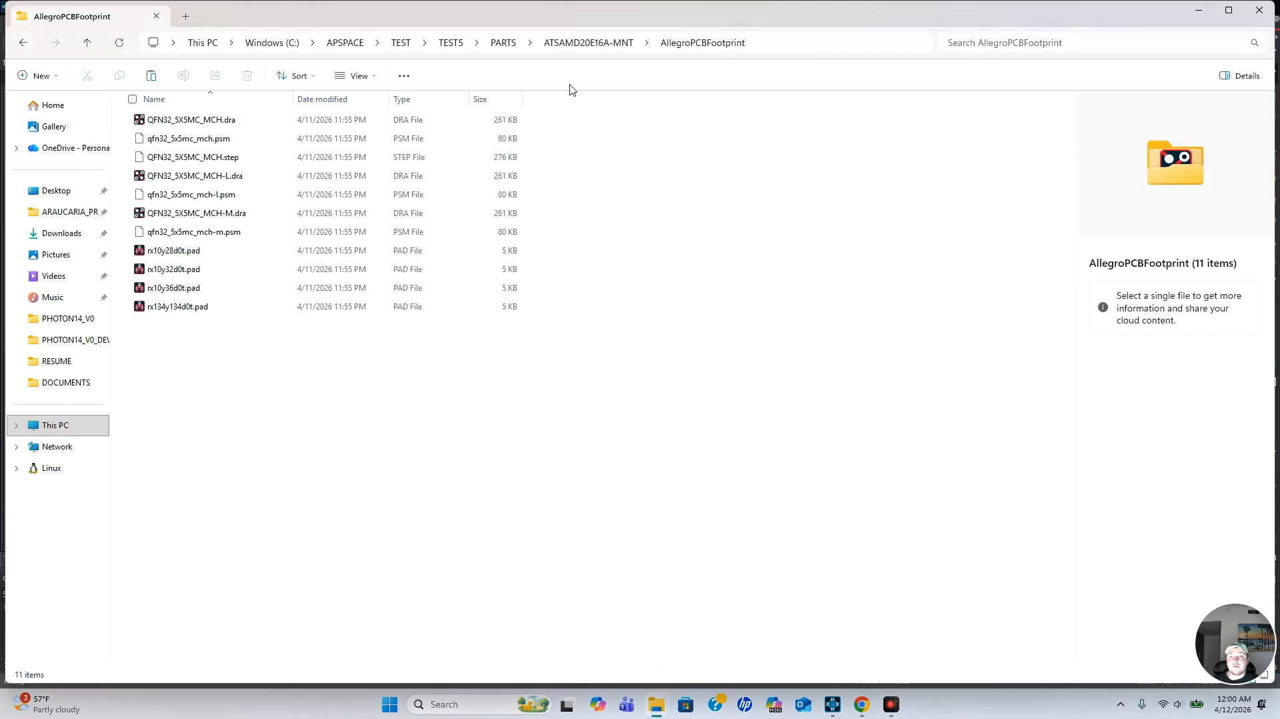
{"action": "left_click", "coordinate": [504, 43]}
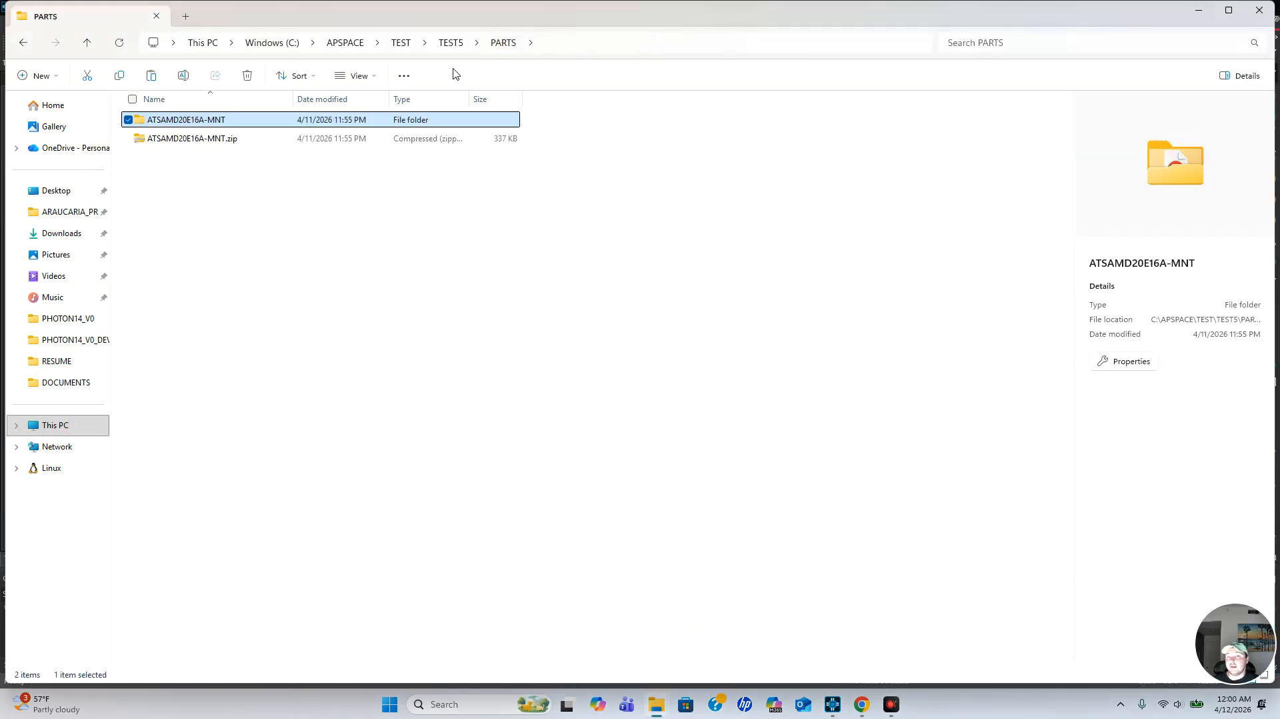
{"action": "left_click", "coordinate": [451, 44]}
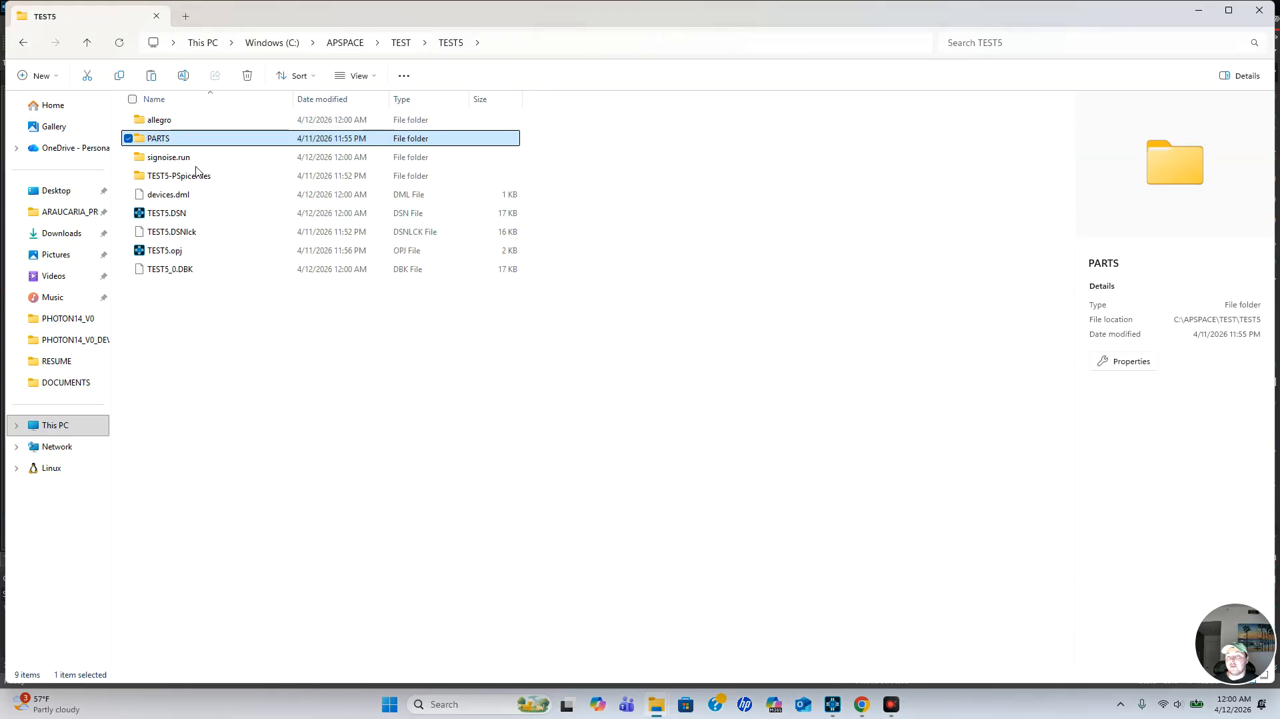
{"action": "left_click", "coordinate": [297, 447]}
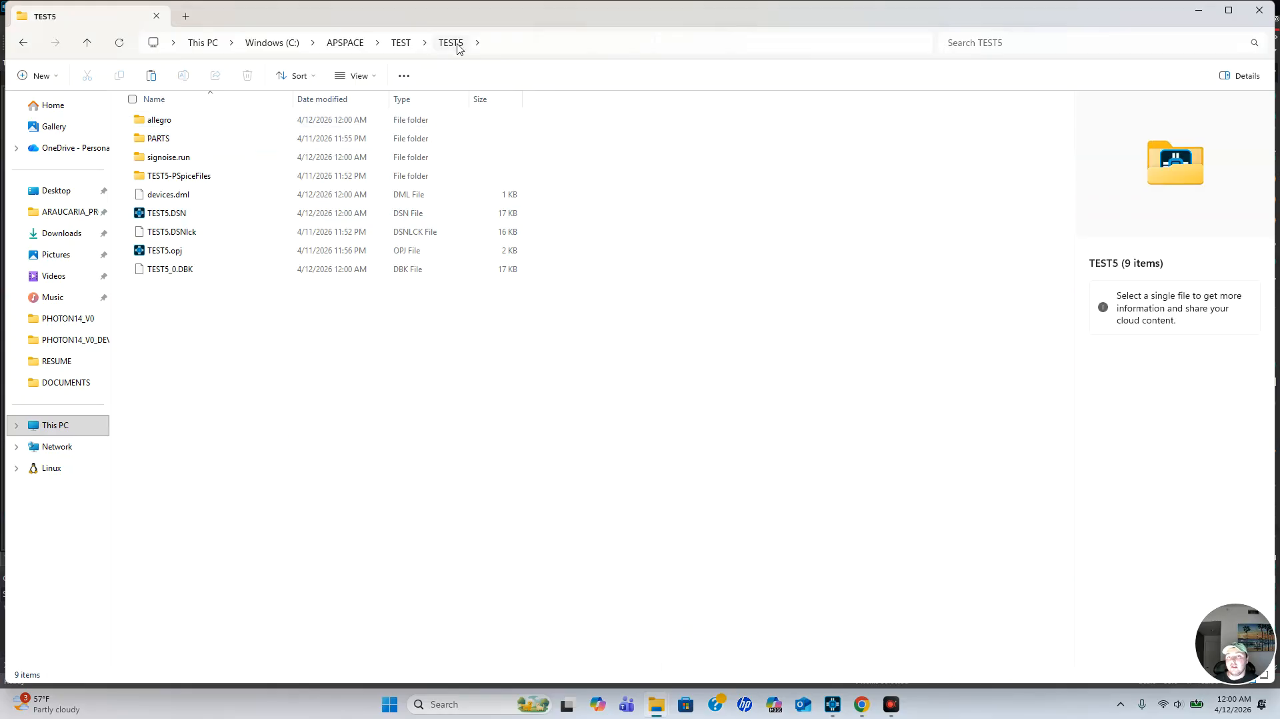
{"action": "left_click", "coordinate": [1192, 13]}
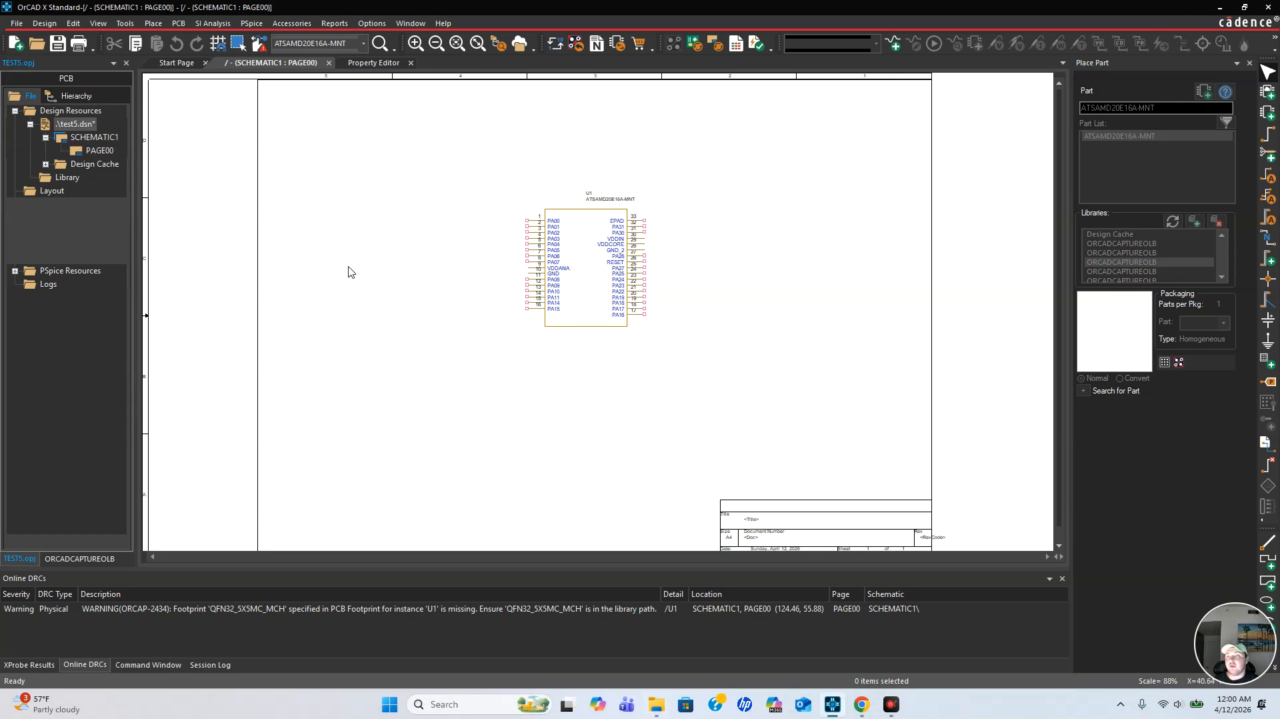
Create a new PCB layout for the project in the allegro folder with the board file allegro\TEST5.brd.
{"action": "left_click", "coordinate": [180, 23]}
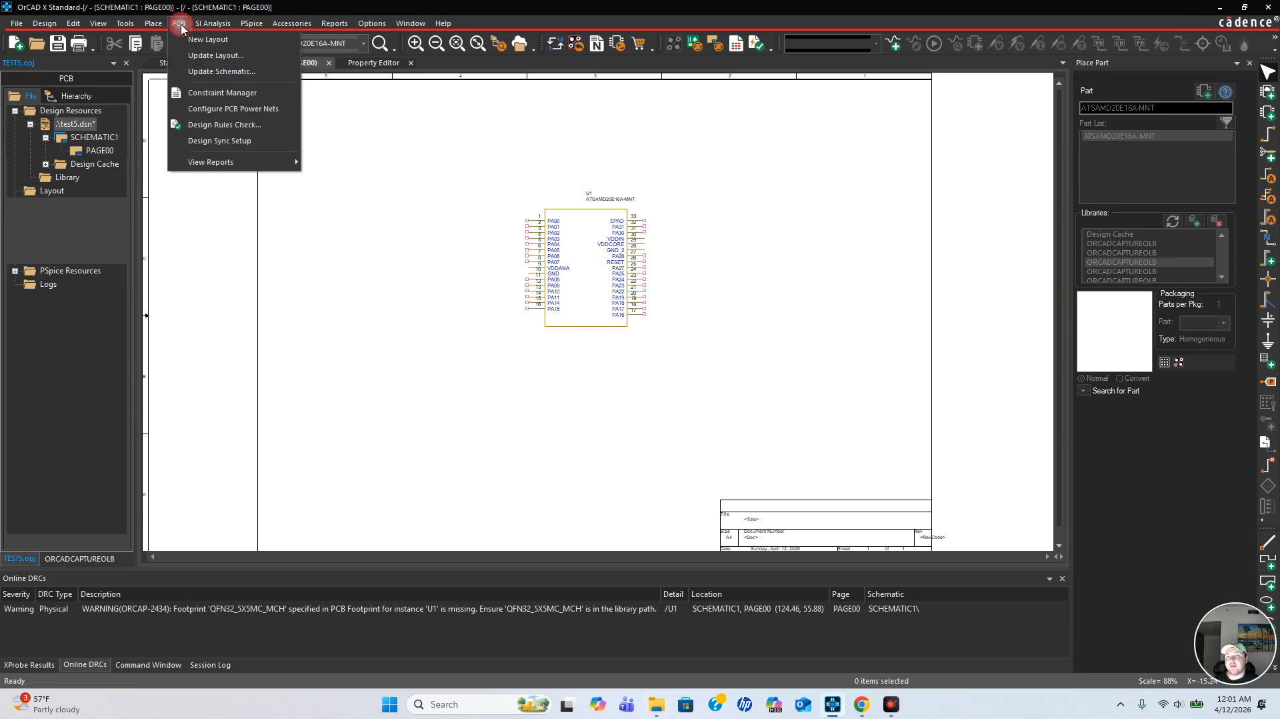
{"action": "left_click", "coordinate": [195, 39]}
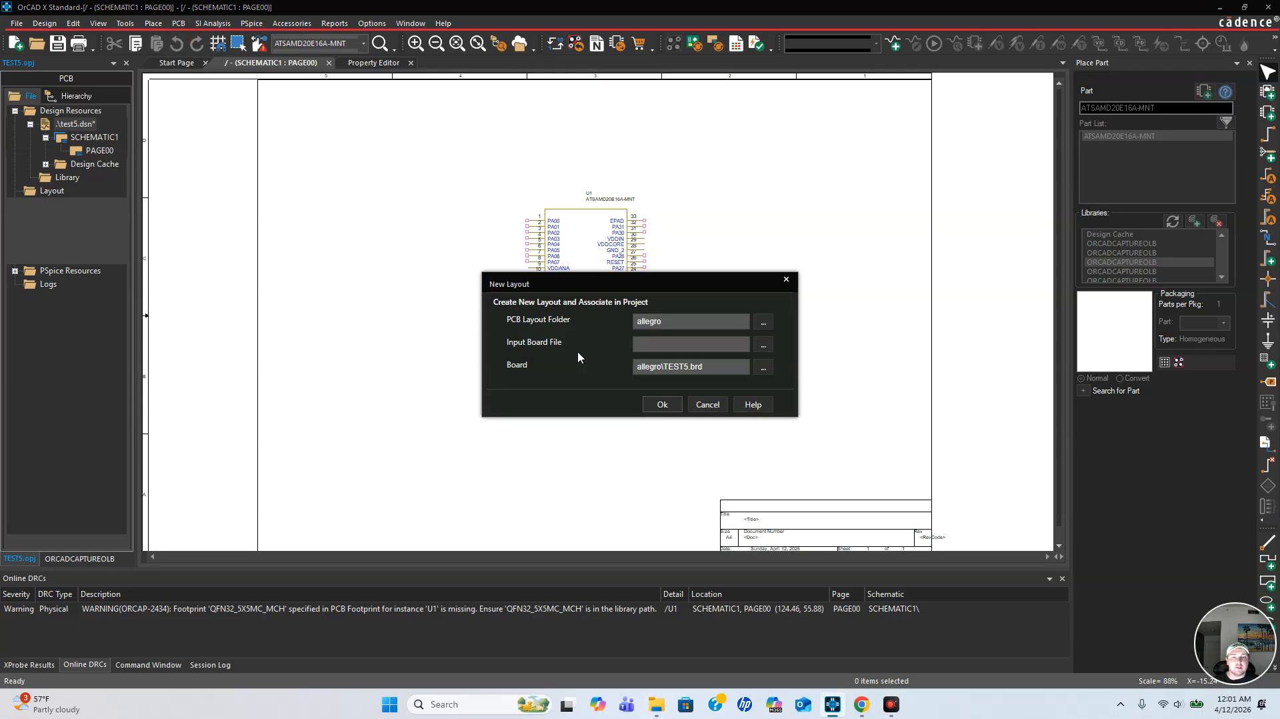
{"action": "left_click", "coordinate": [663, 407]}
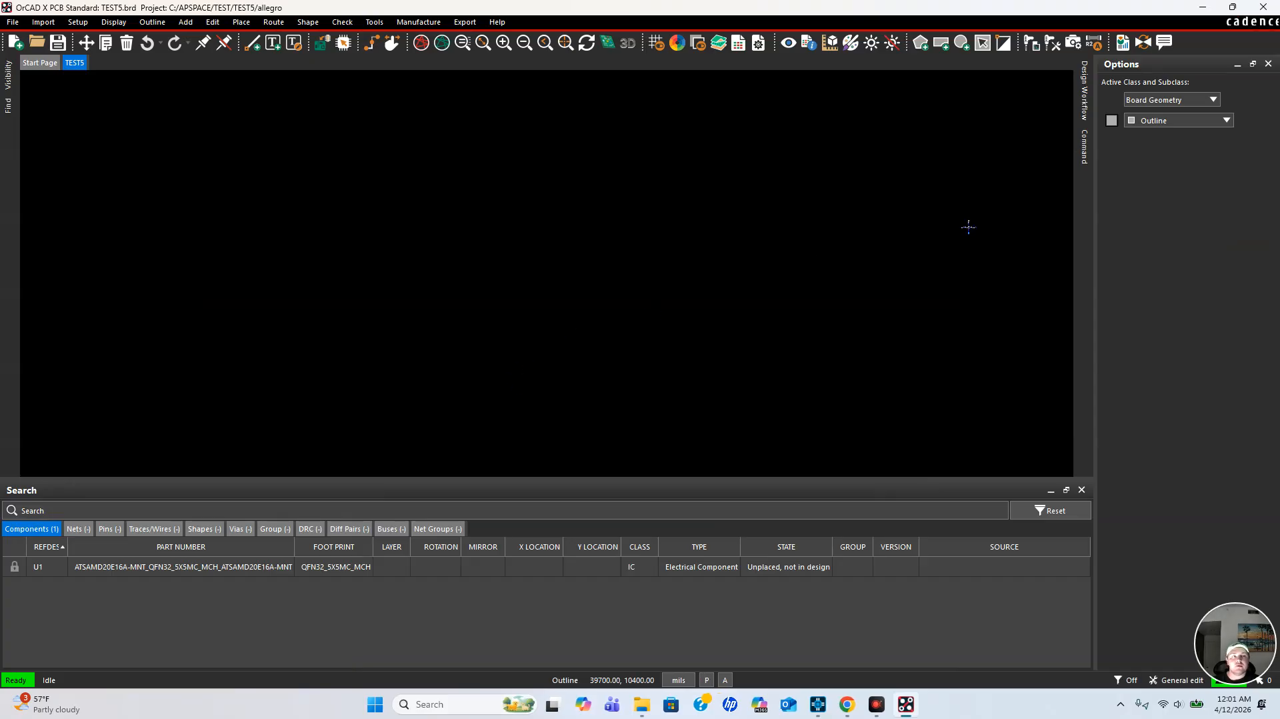
Display the Command log and the Design Workflow beside the empty TEST5 board.
{"action": "left_click", "coordinate": [1085, 109]}
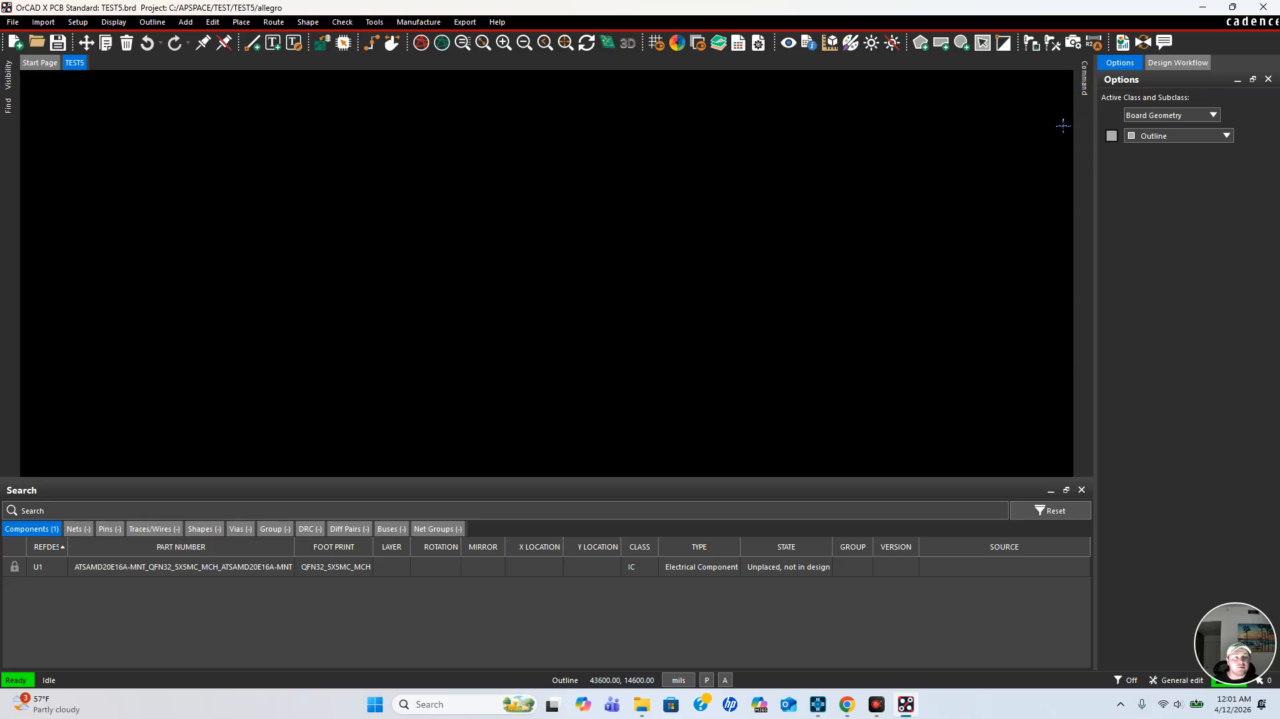
{"action": "left_click", "coordinate": [1086, 83]}
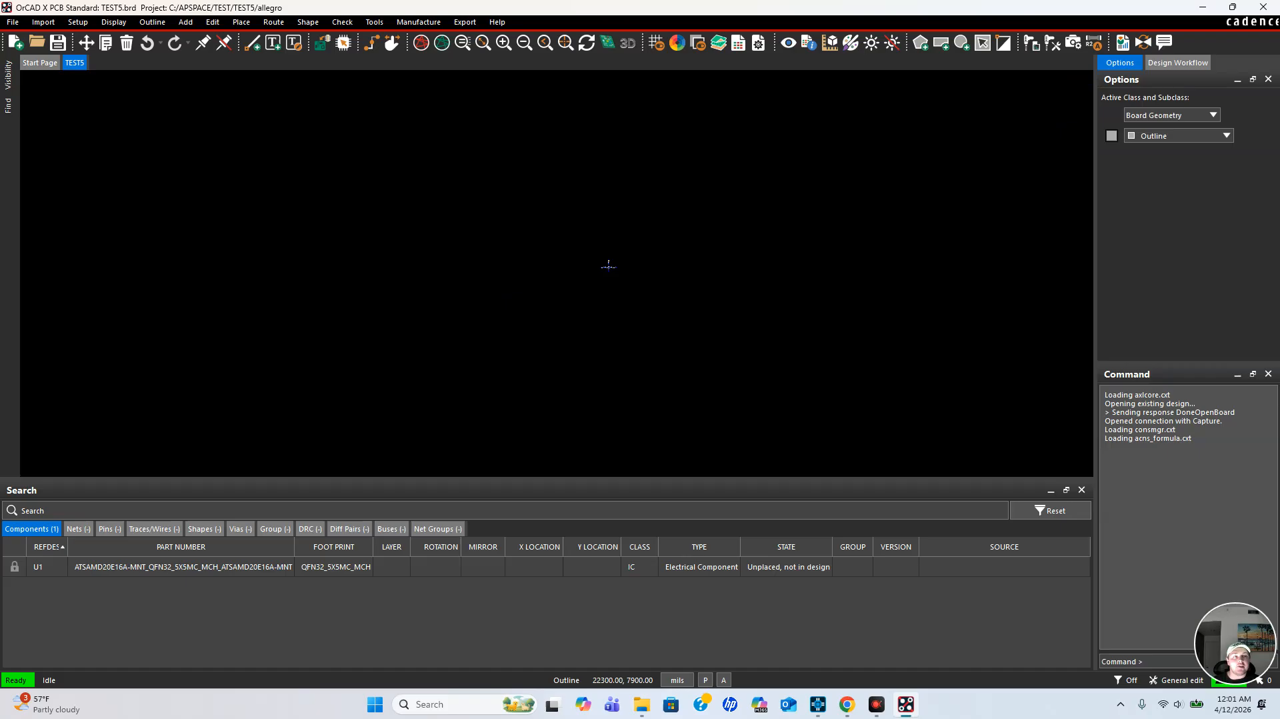
{"action": "left_click", "coordinate": [1171, 65]}
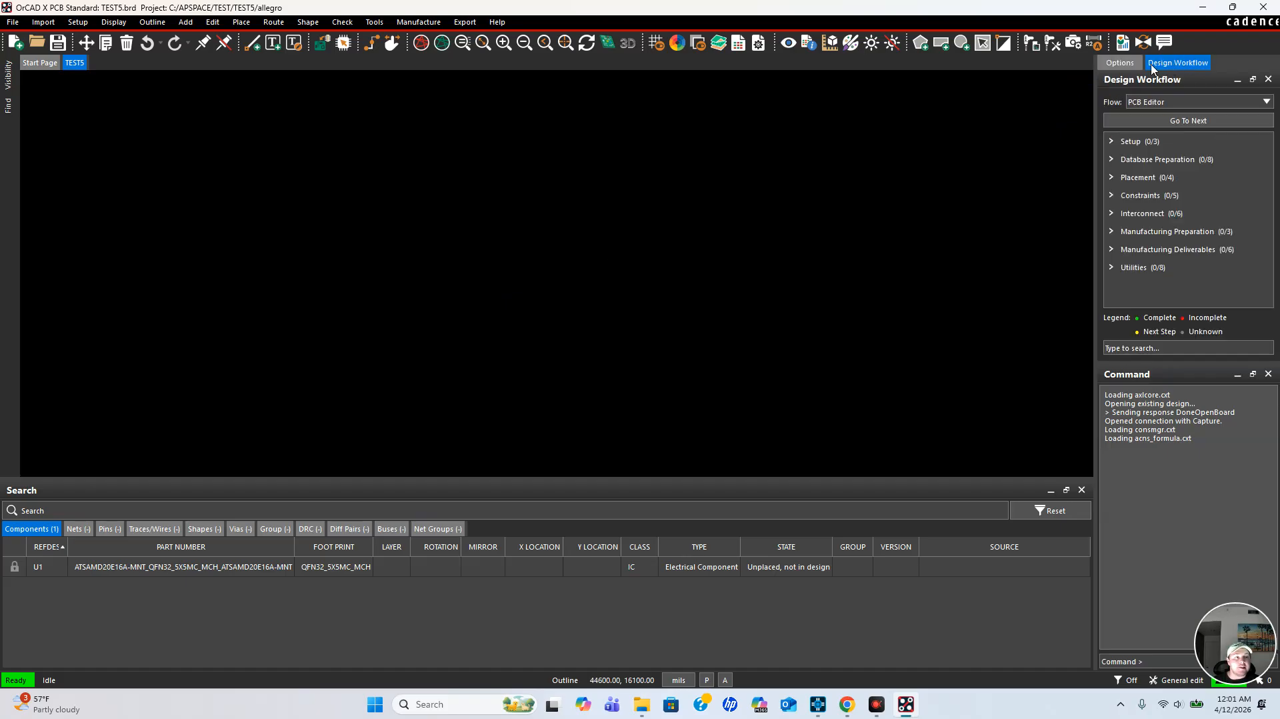
In the board's design parameters, set the user units to Millimeter and the drawing size to A4.
{"action": "left_click", "coordinate": [1141, 148]}
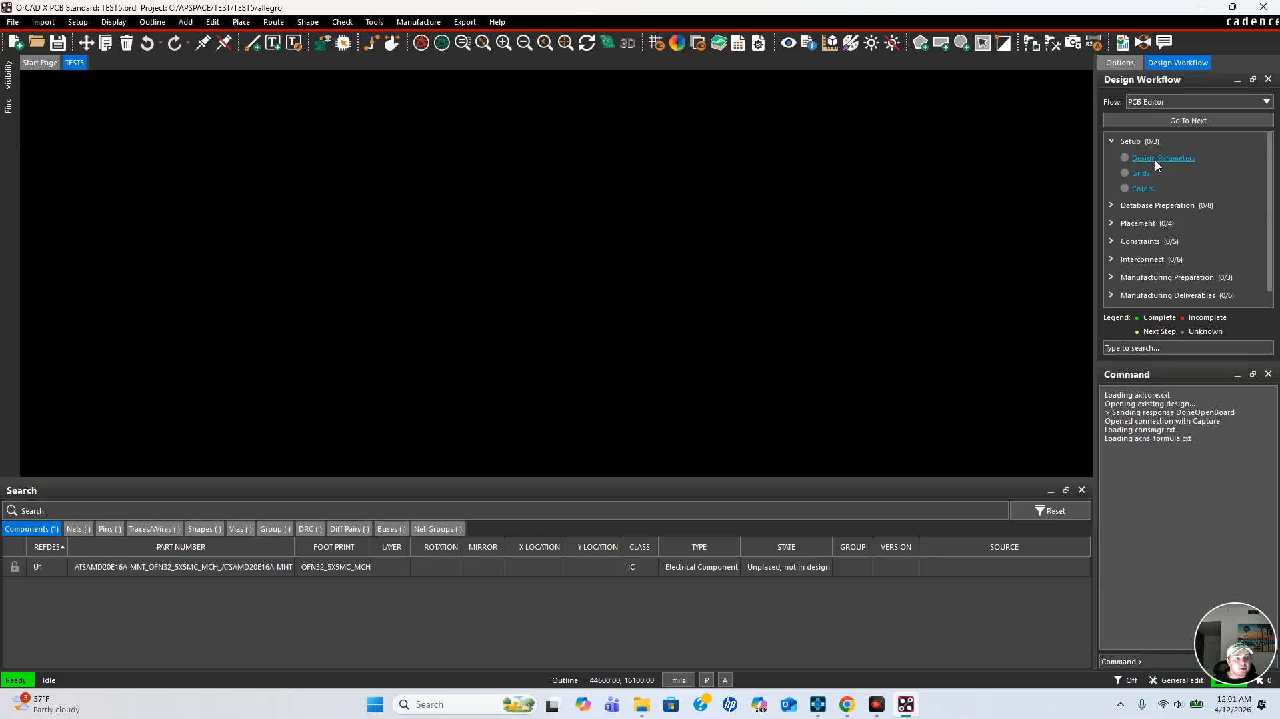
{"action": "left_click", "coordinate": [1155, 160]}
{"action": "left_click", "coordinate": [667, 38]}
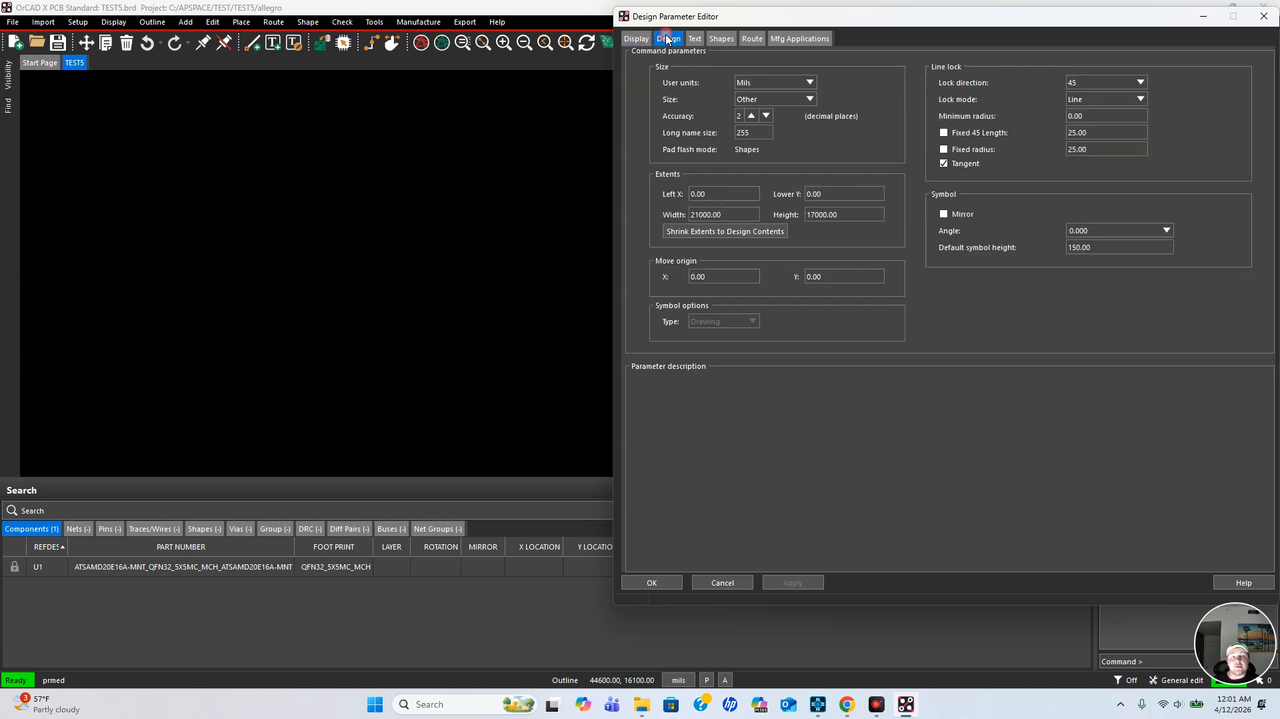
{"action": "left_click", "coordinate": [772, 81]}
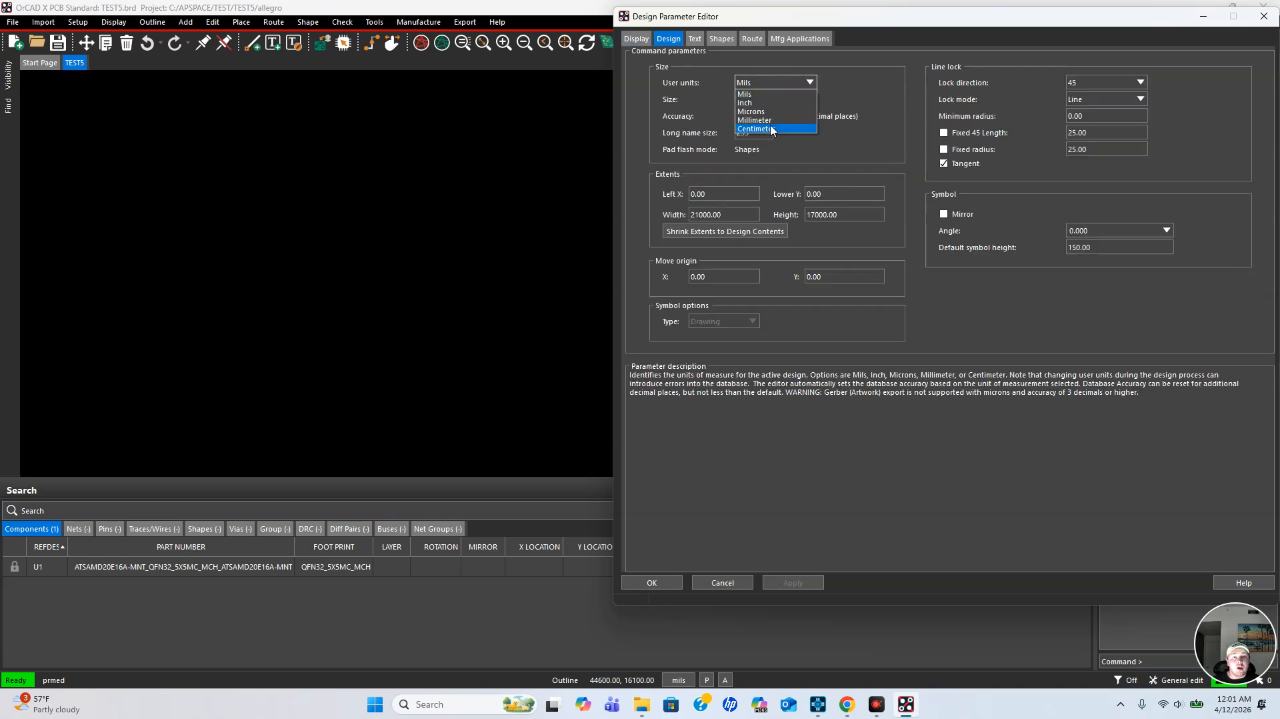
{"action": "left_click", "coordinate": [760, 120]}
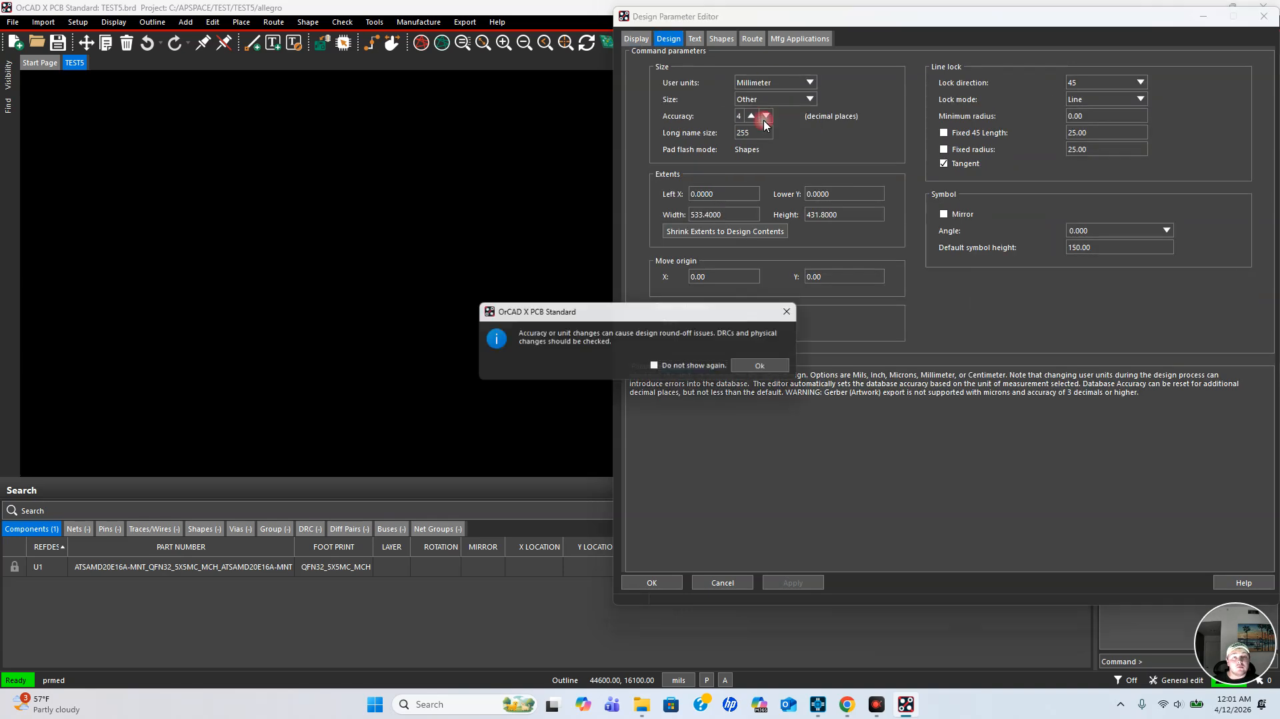
{"action": "left_click", "coordinate": [769, 368]}
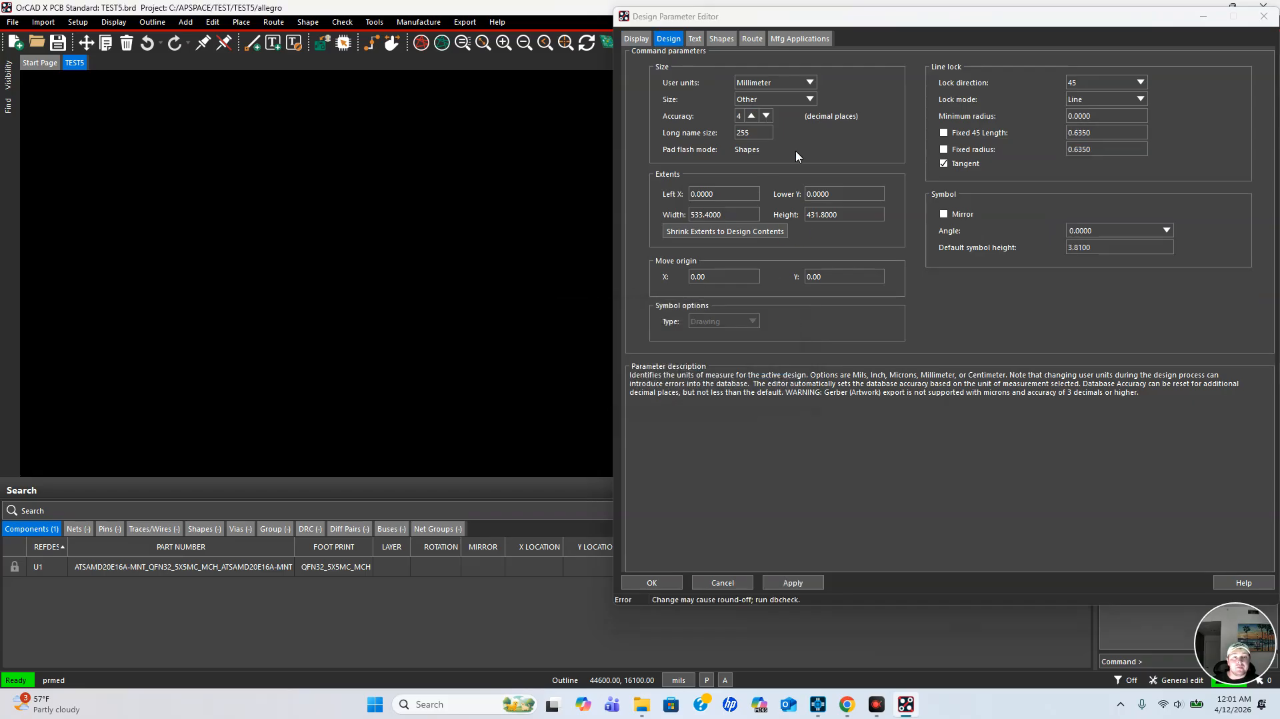
{"action": "left_click", "coordinate": [783, 101]}
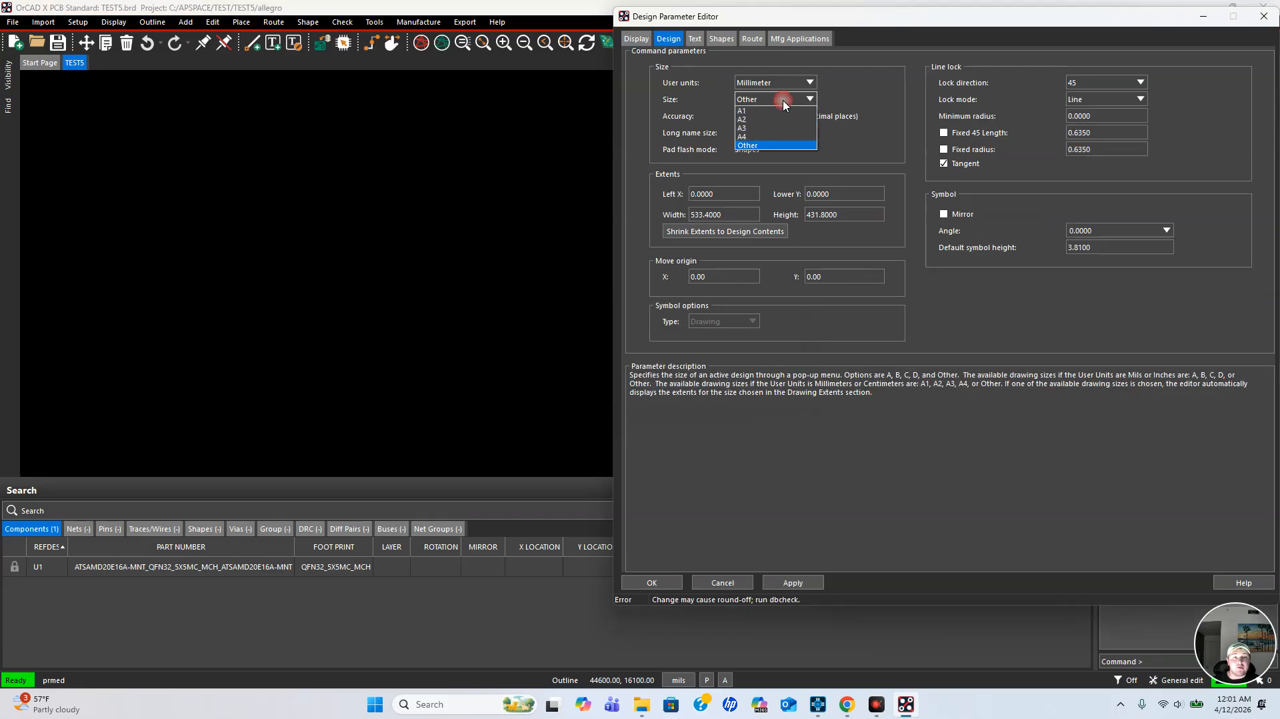
{"action": "left_click", "coordinate": [751, 137]}
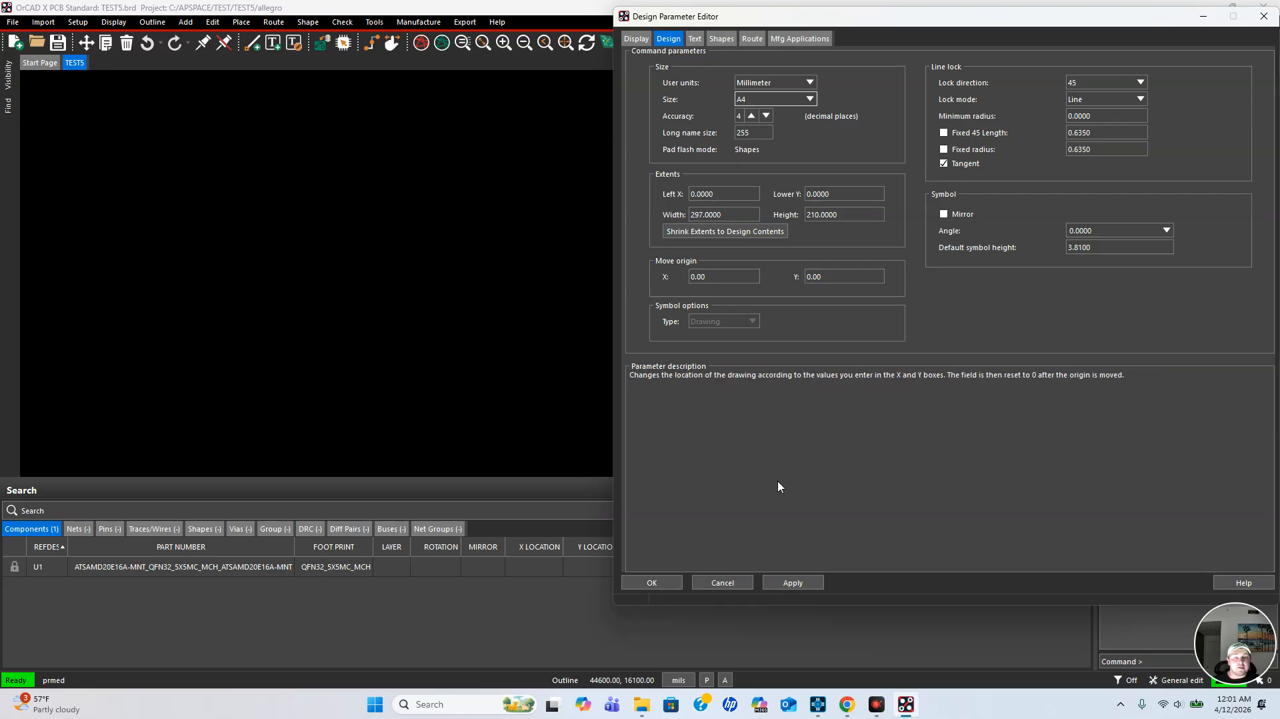
Look over the display parameters, apply the changes, recheck the design size settings and close the Design Parameter Editor.
{"action": "left_click", "coordinate": [636, 38]}
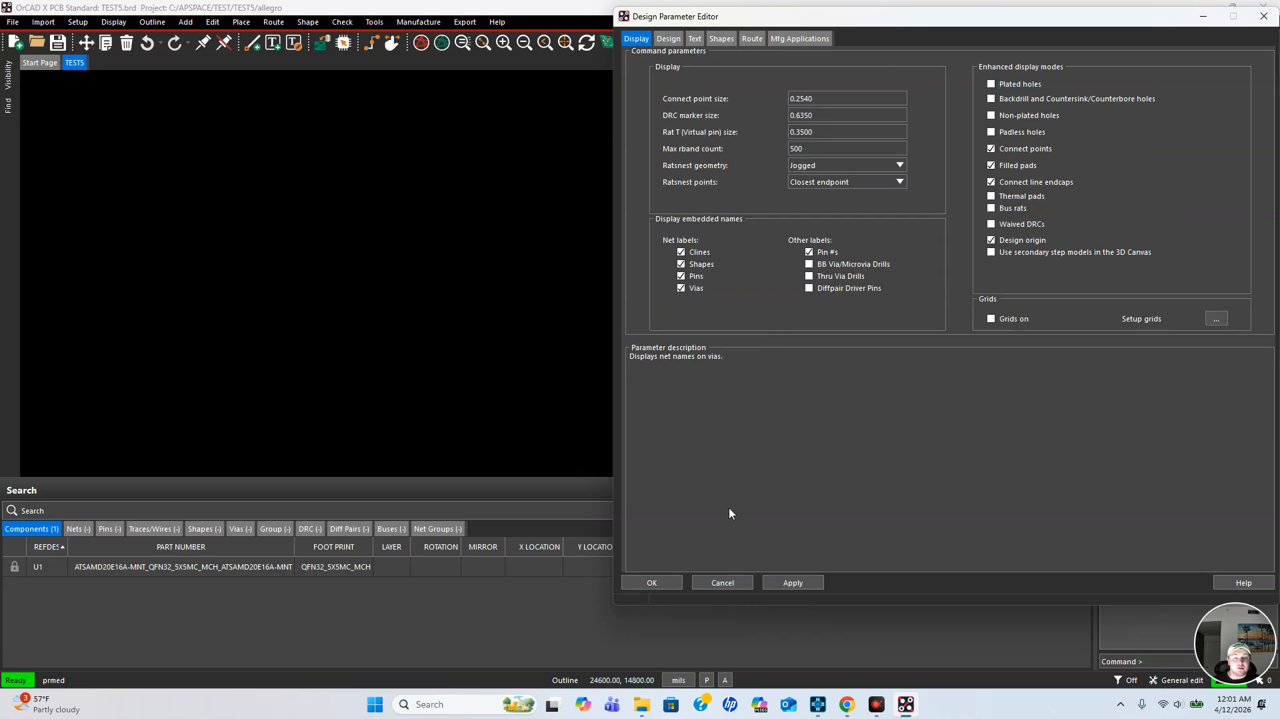
{"action": "left_click", "coordinate": [788, 579]}
{"action": "left_click", "coordinate": [646, 585]}
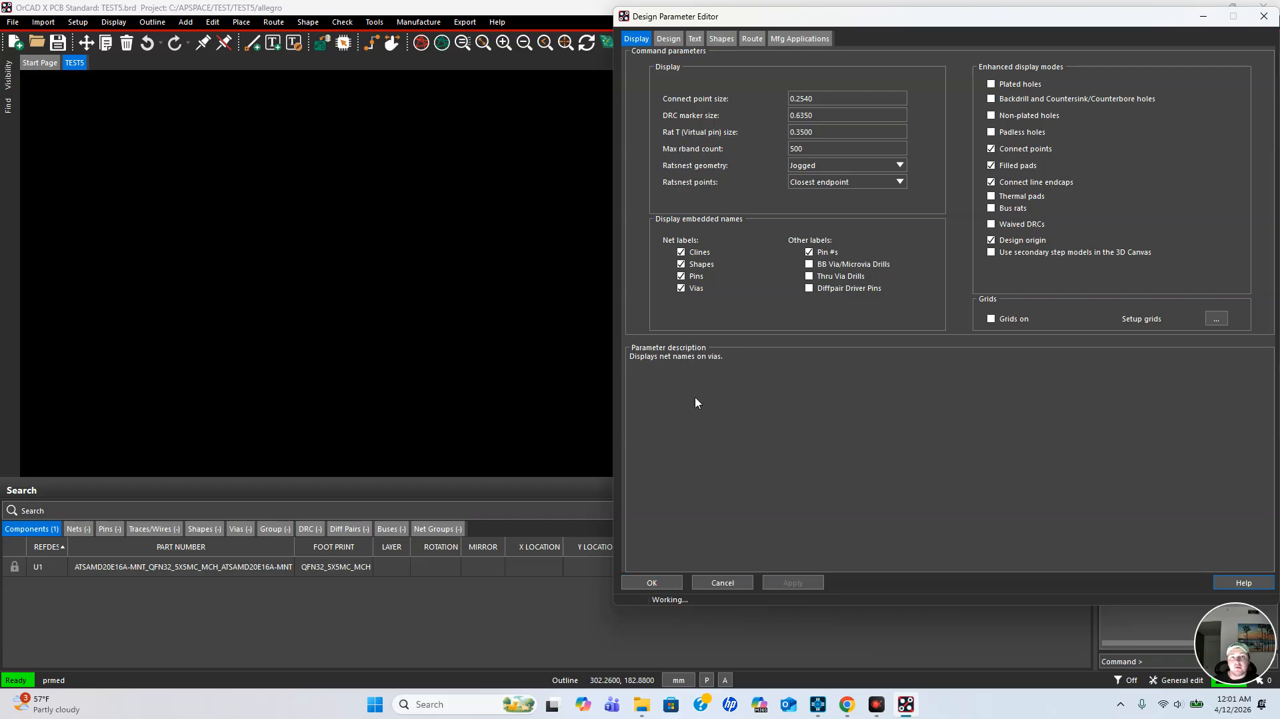
{"action": "left_click", "coordinate": [668, 40]}
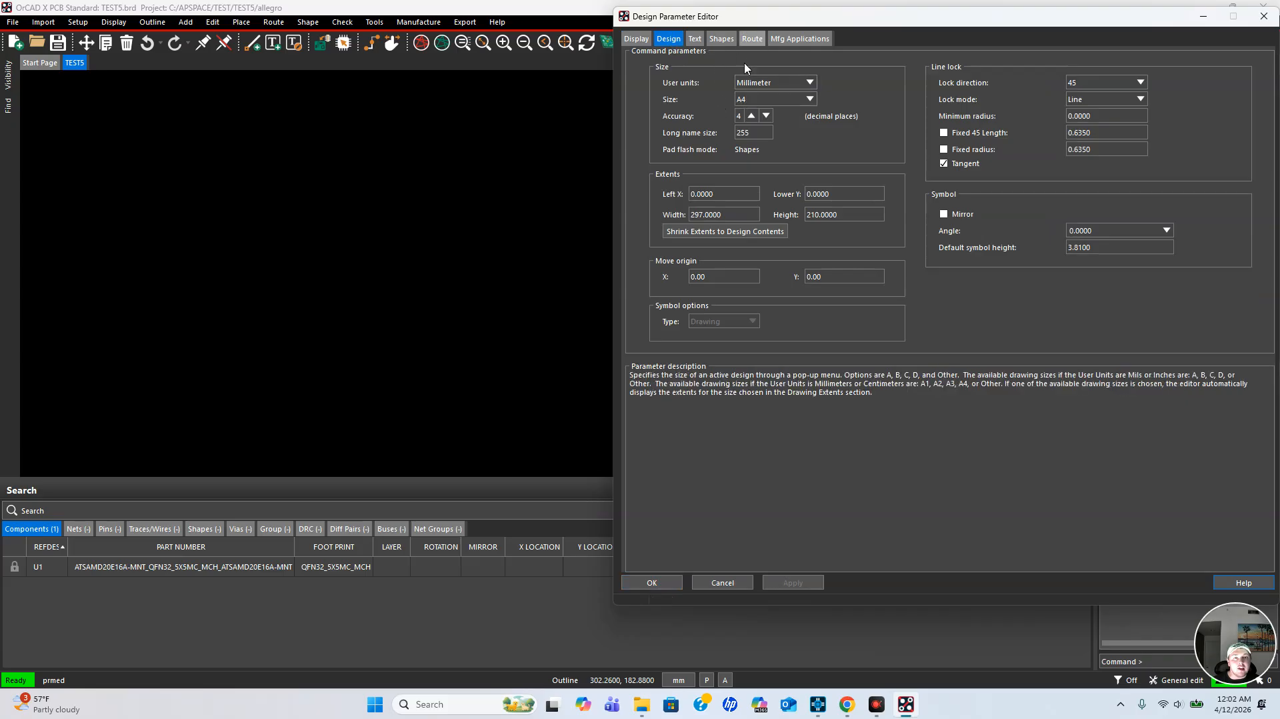
{"action": "left_click", "coordinate": [653, 584]}
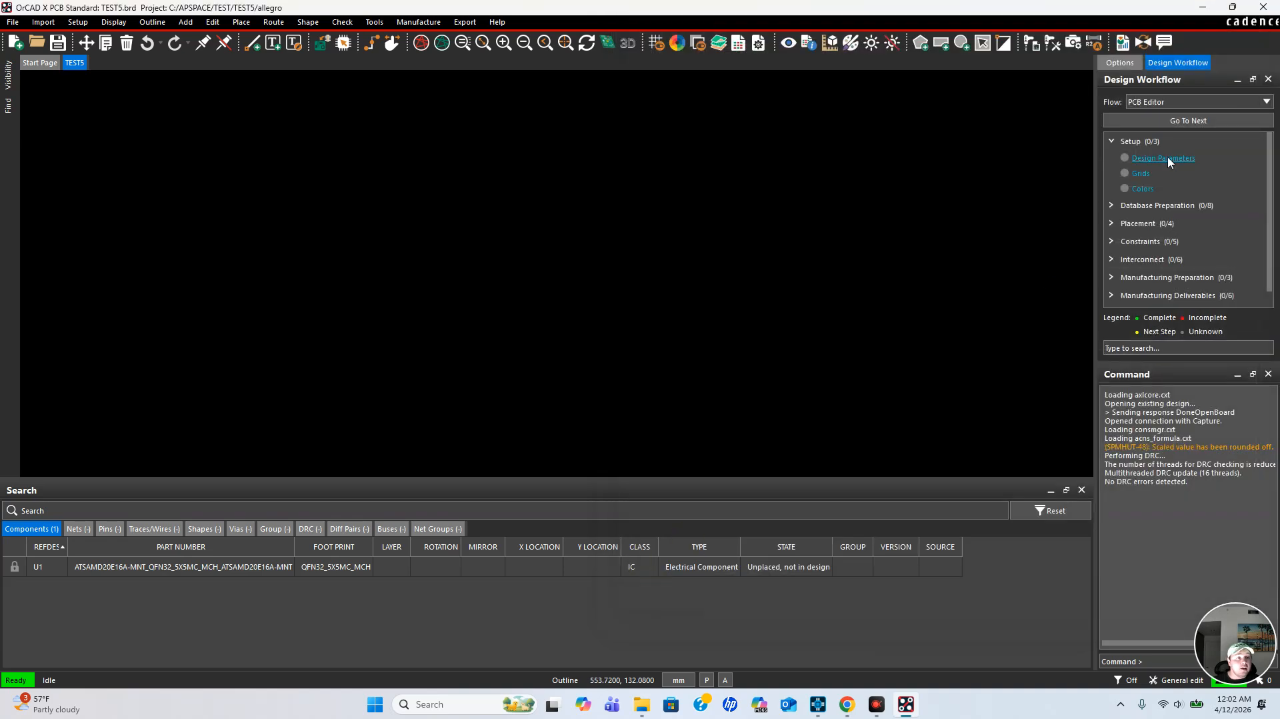
Turn the grids on and set the Non-Etch grid spacing to 0.1 mm in x and y.
{"action": "left_click", "coordinate": [1141, 174]}
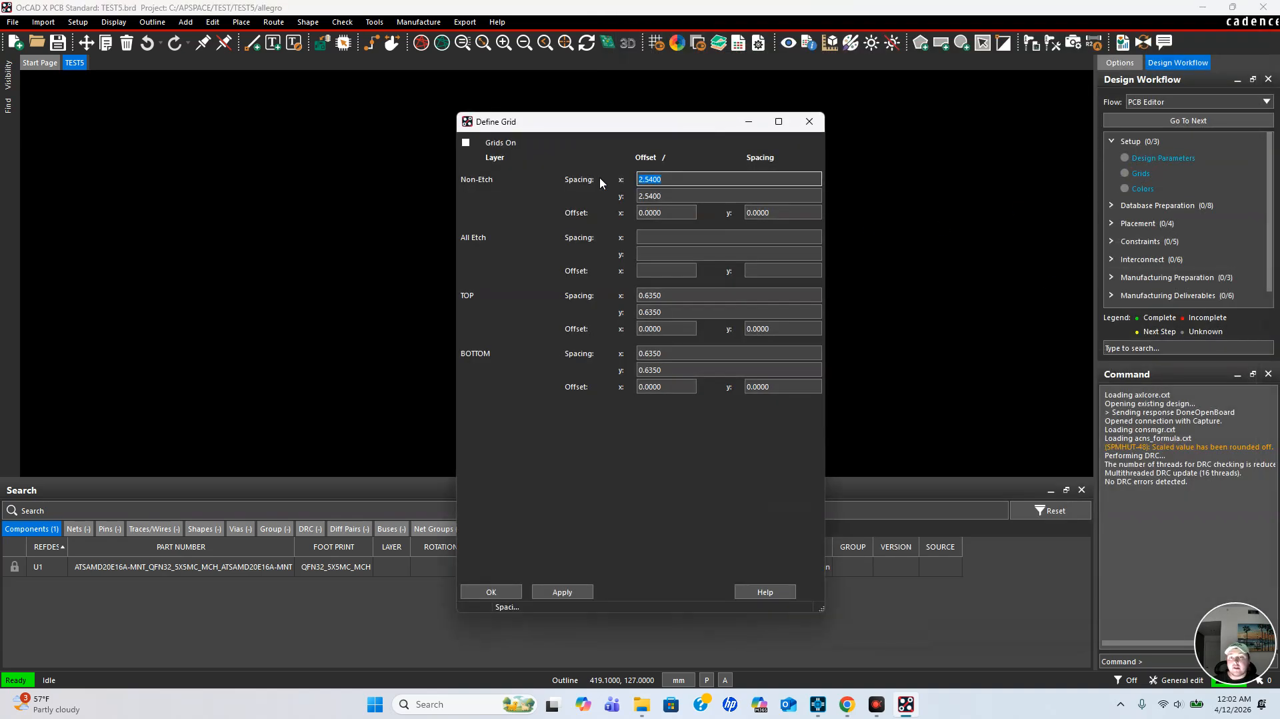
{"action": "left_click", "coordinate": [466, 144]}
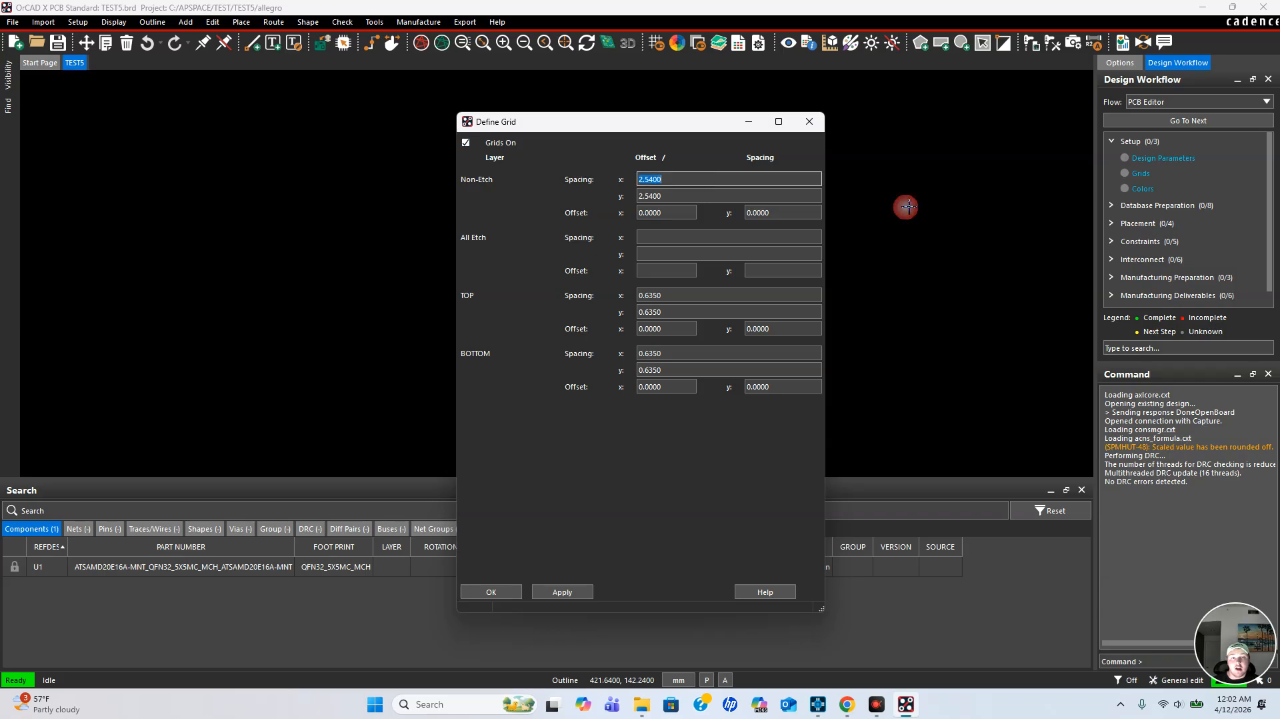
{"action": "type", "text": ".1"}
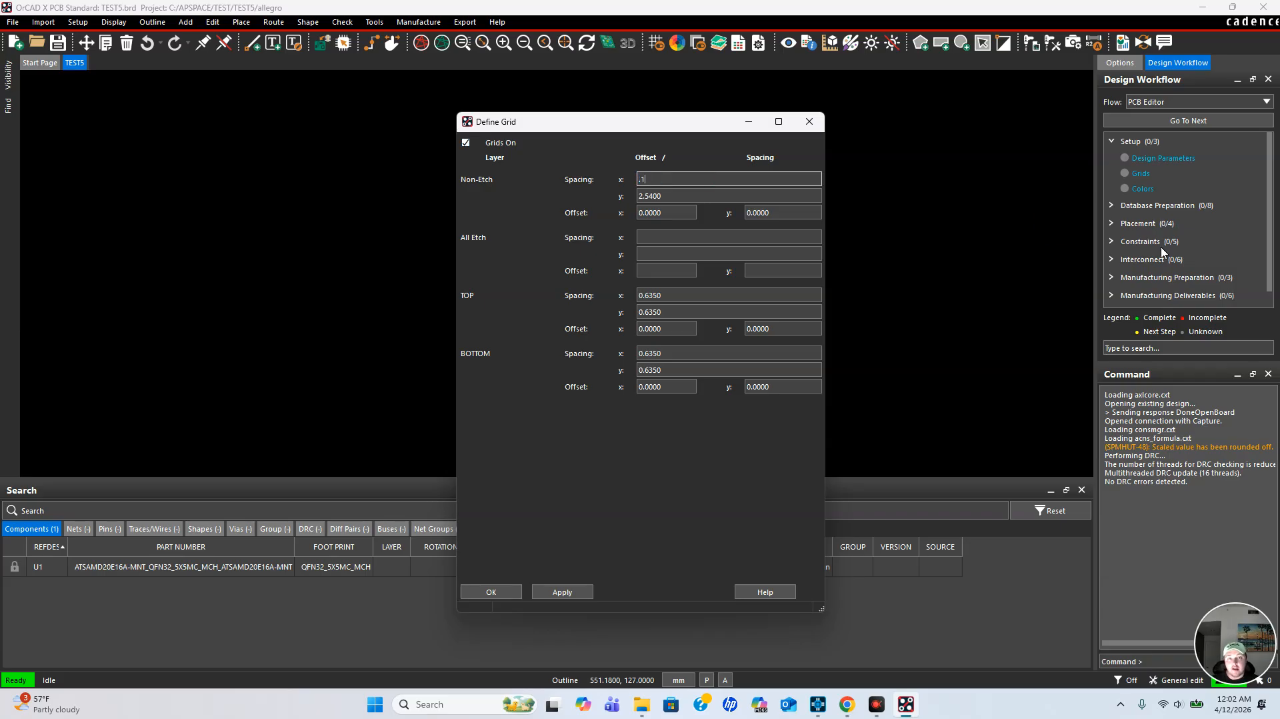
{"action": "key", "text": "Tab"}
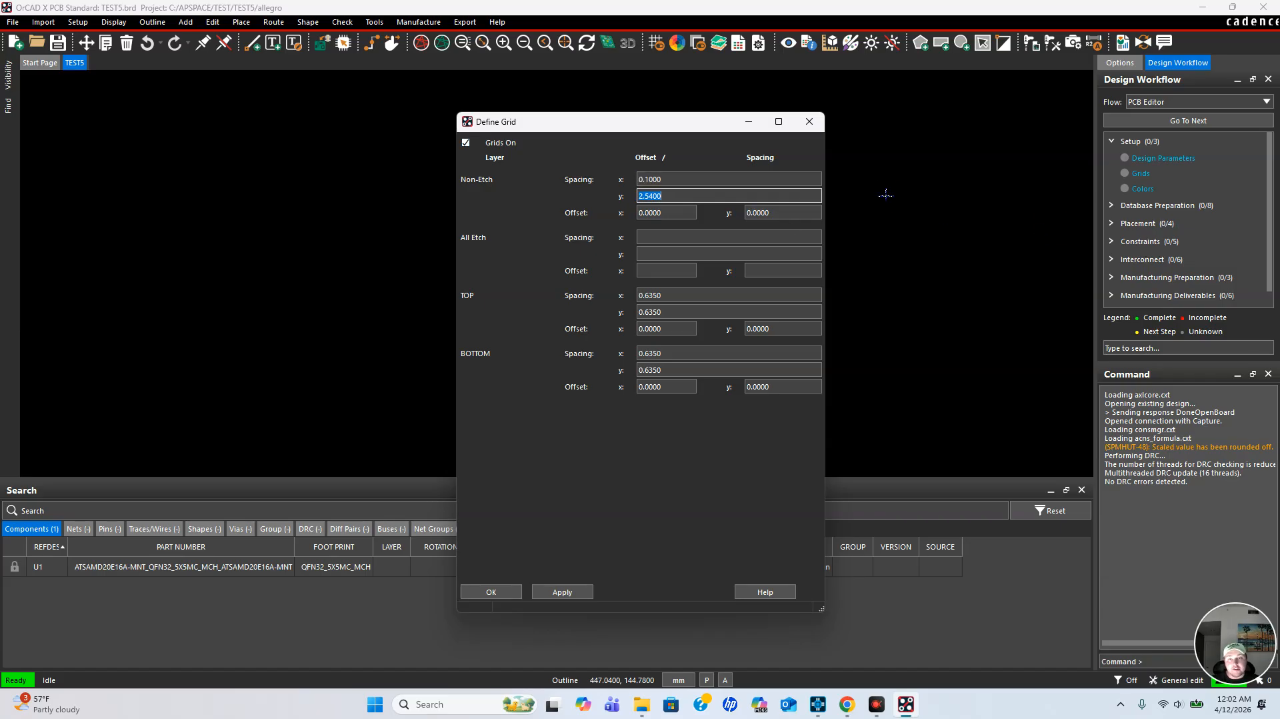
{"action": "type", "text": ".1"}
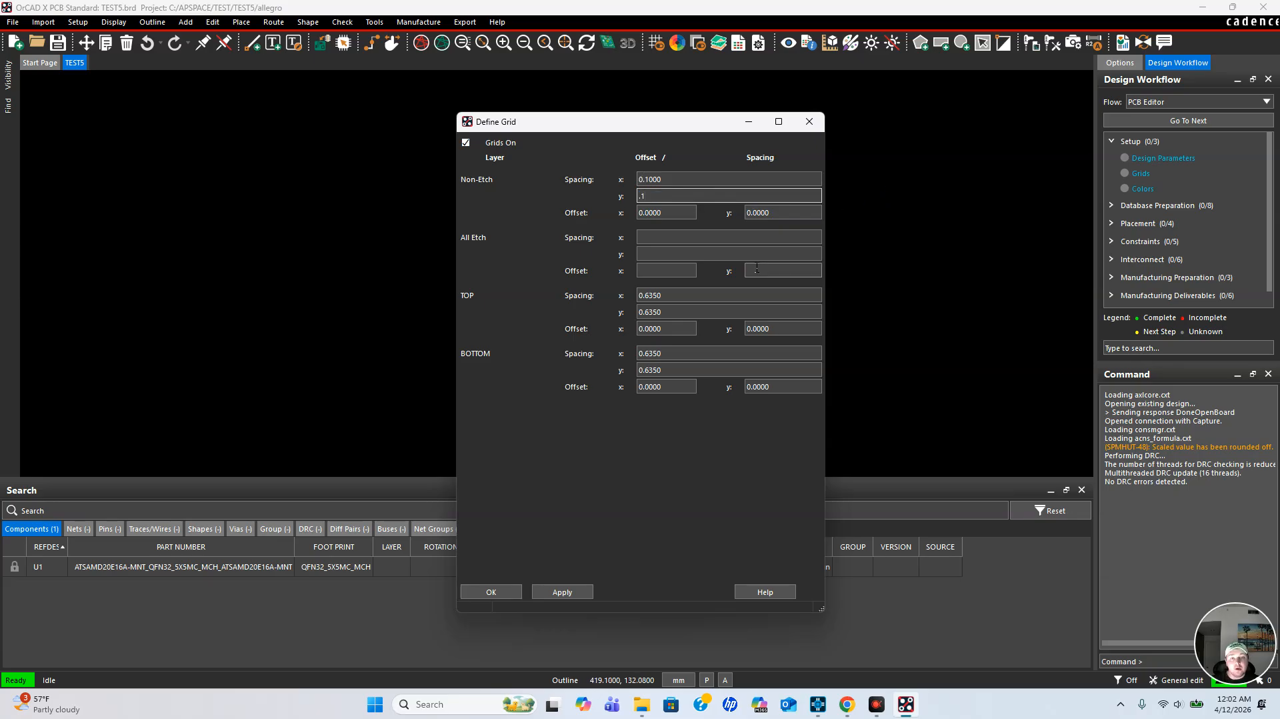
Set the All Etch grid spacing to 0.1 mm in x and y, then apply and close the grid definition.
{"action": "left_click", "coordinate": [748, 236]}
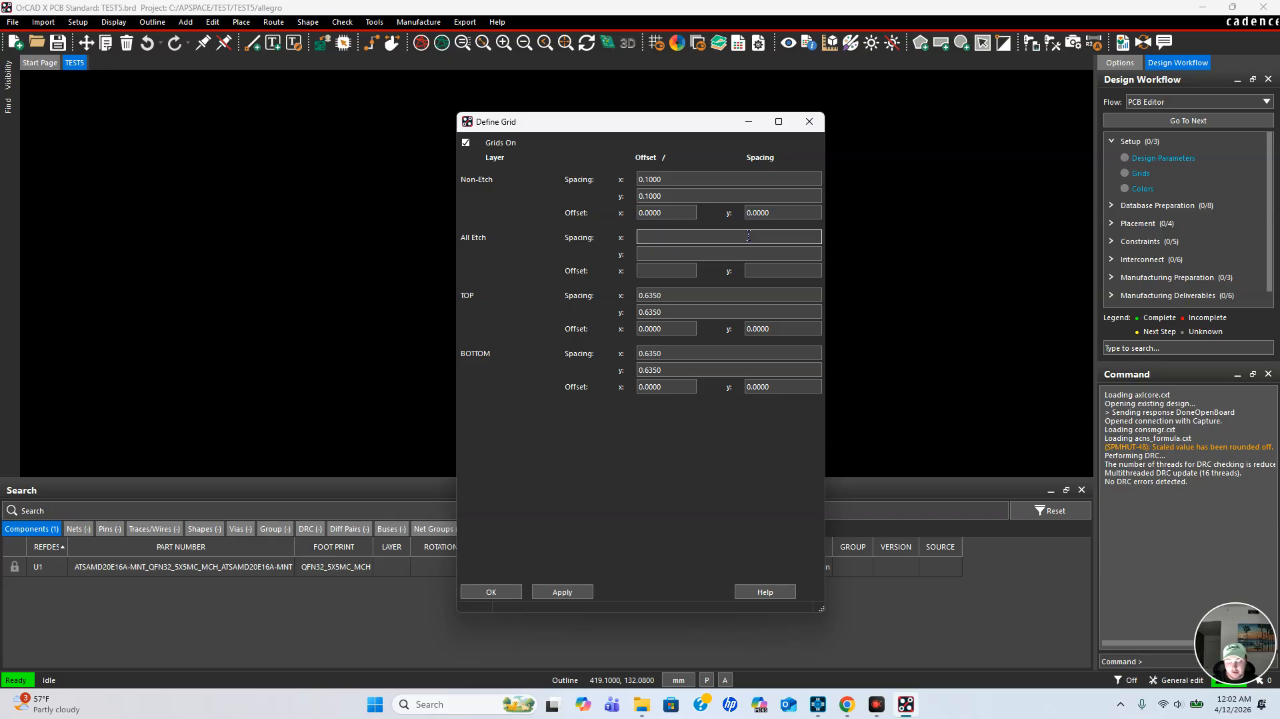
{"action": "type", "text": ".1"}
{"action": "left_click", "coordinate": [735, 254]}
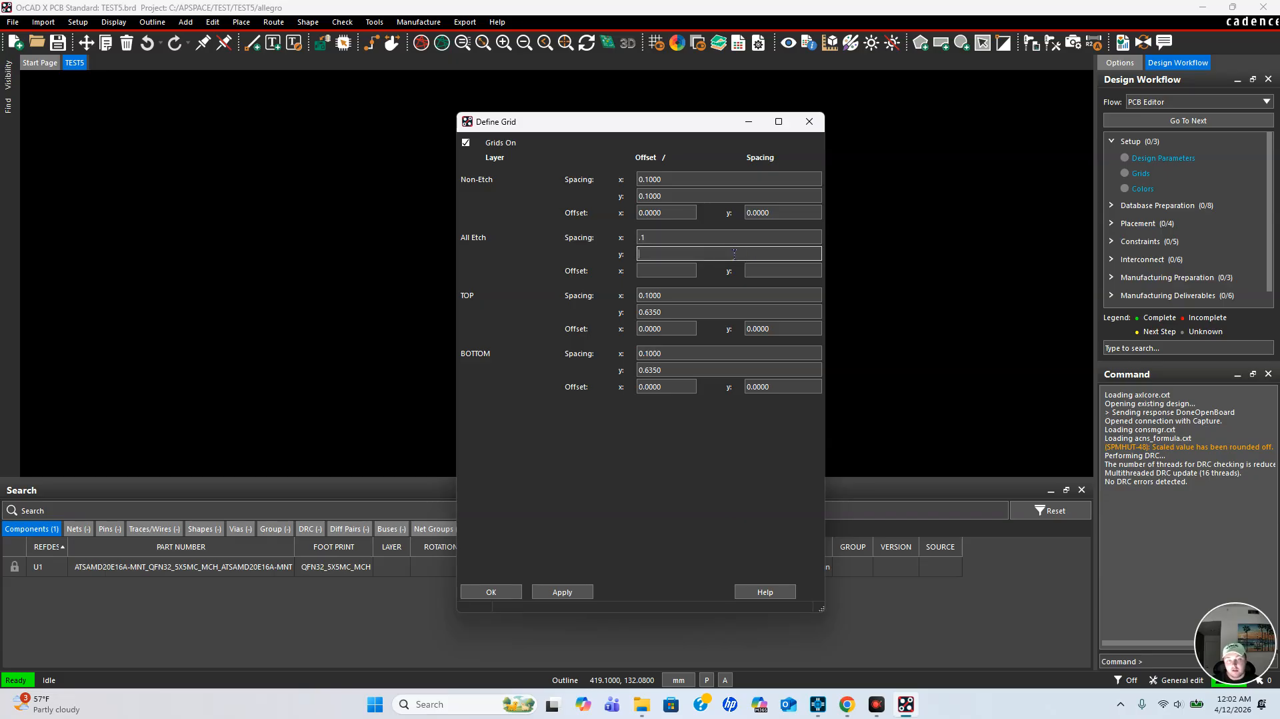
{"action": "left_click", "coordinate": [673, 493]}
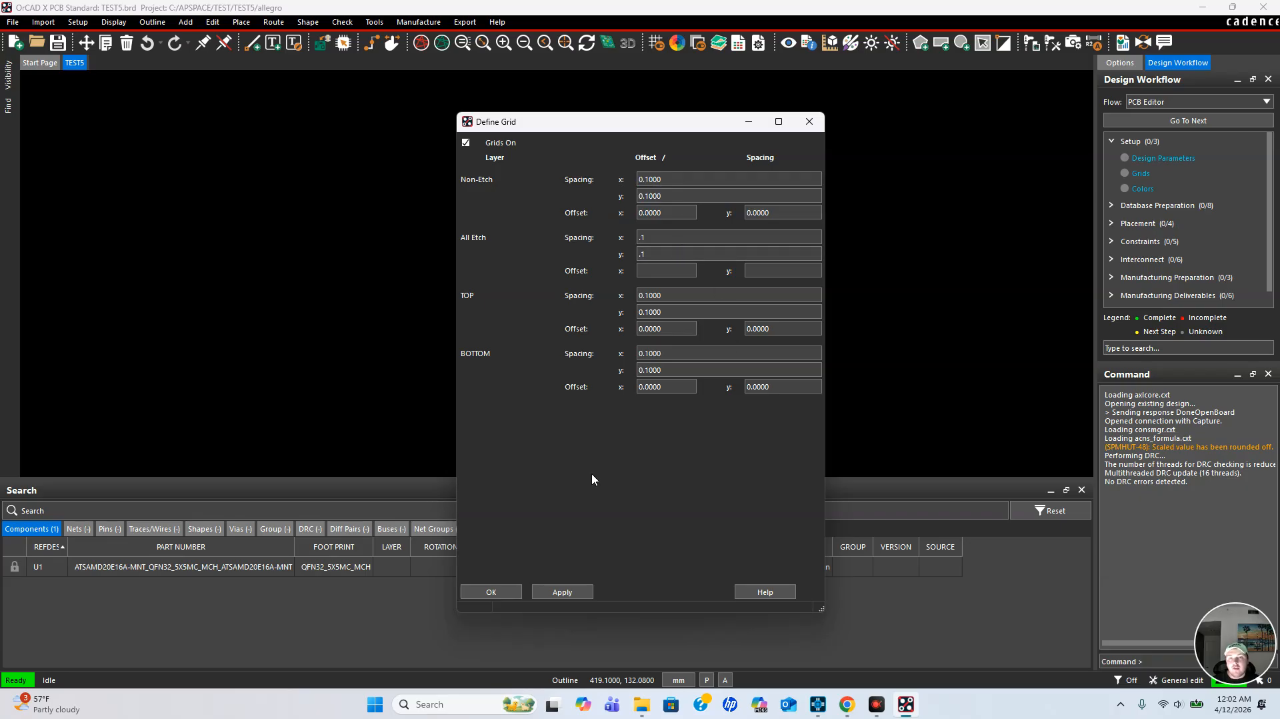
{"action": "left_click", "coordinate": [563, 592]}
{"action": "left_click", "coordinate": [492, 591]}
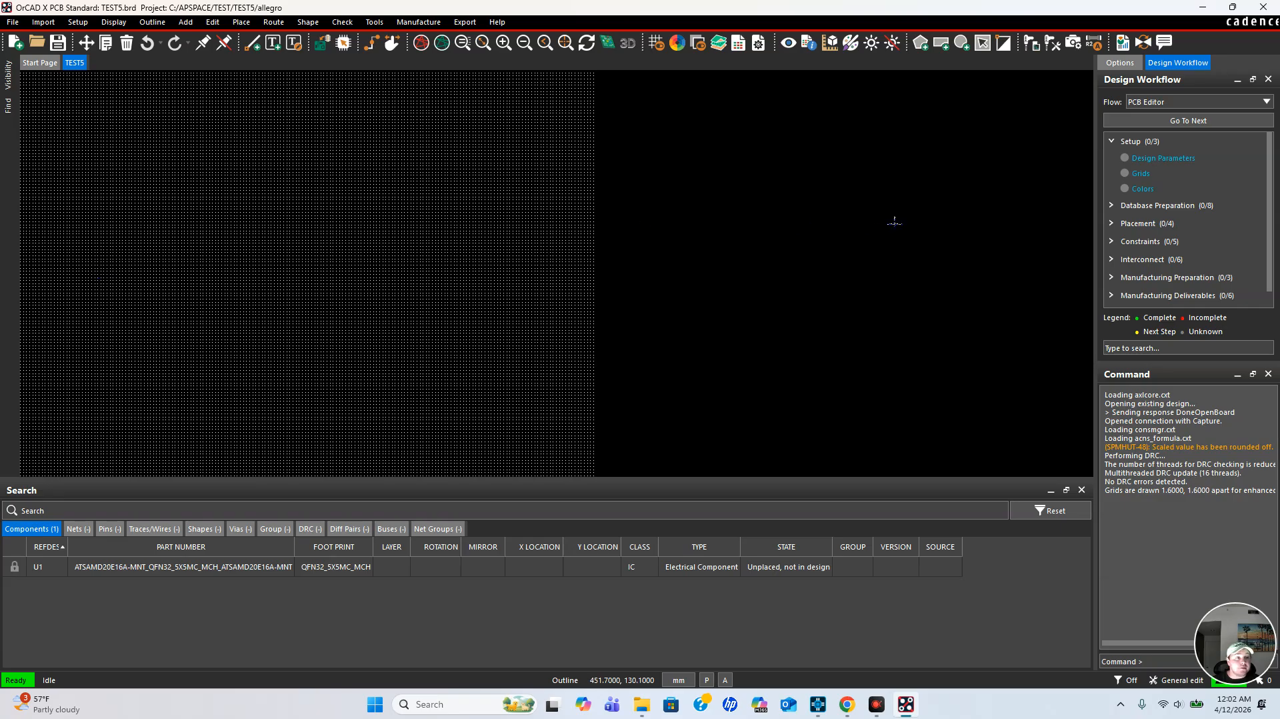
Start a rectangular shape for the board outline on class Board Geometry, subclass Design_Outline.
{"action": "left_click", "coordinate": [1112, 205]}
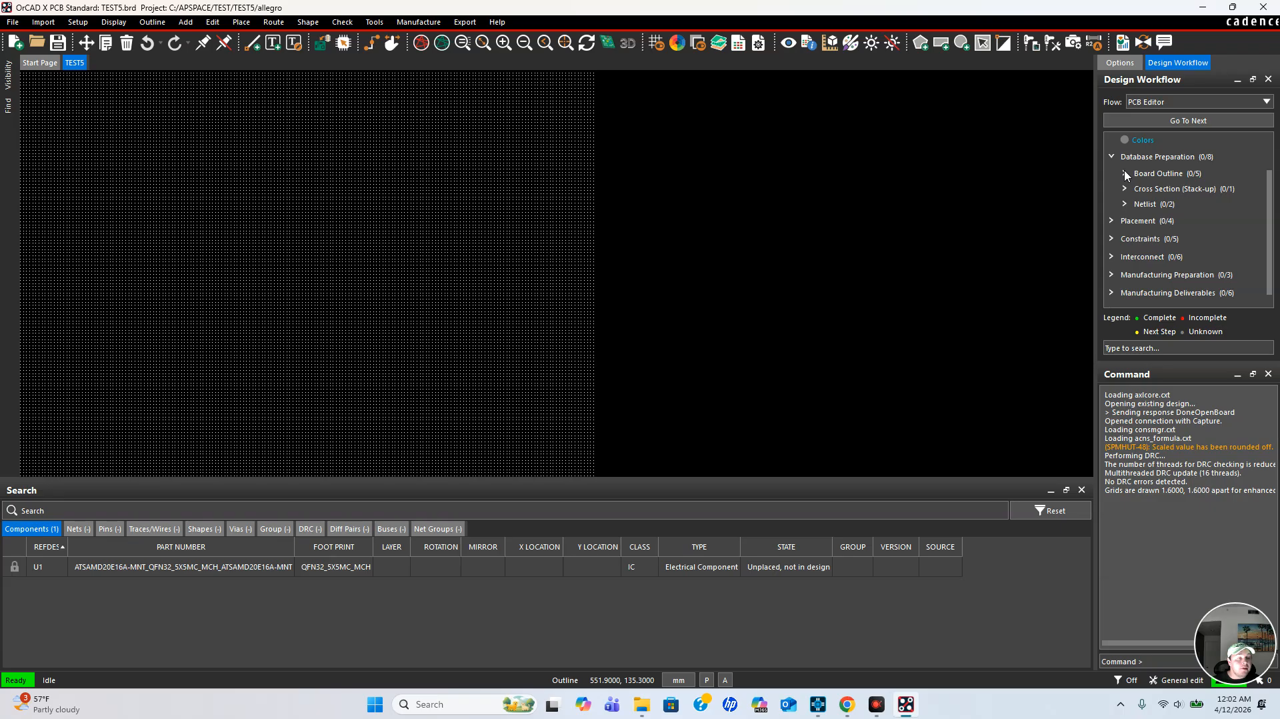
{"action": "left_click", "coordinate": [1125, 173]}
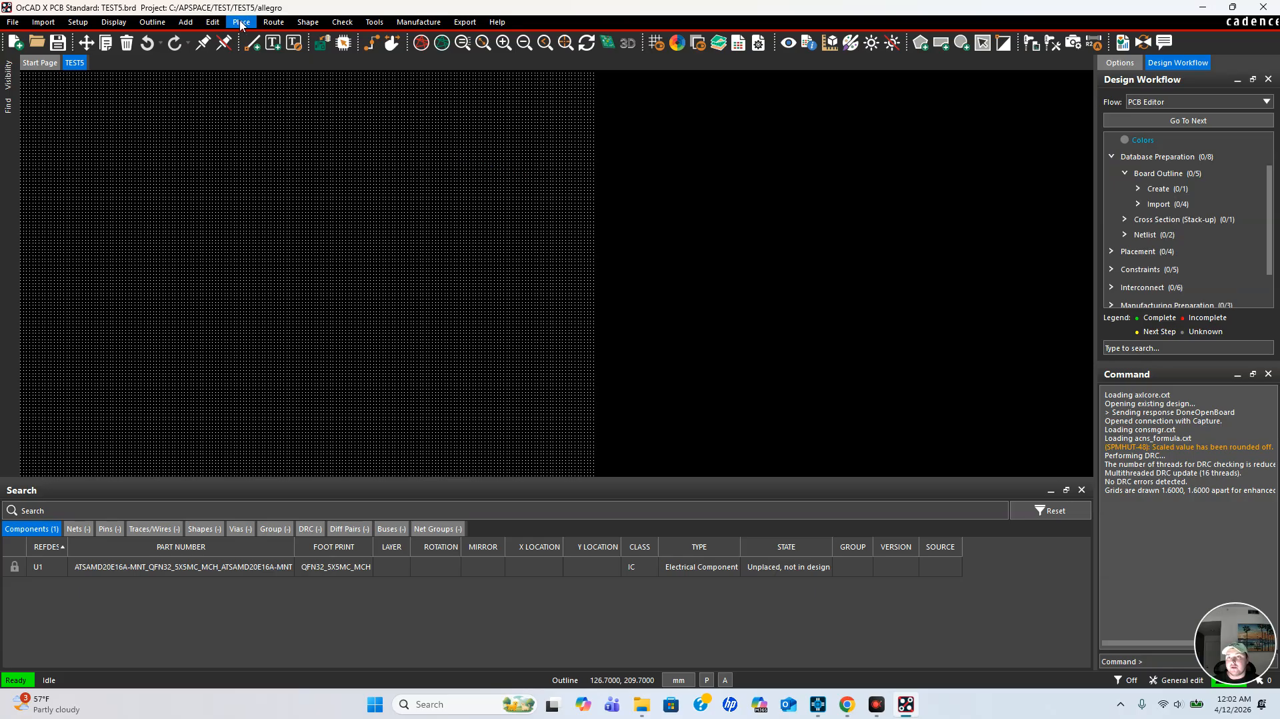
{"action": "left_click", "coordinate": [307, 22]}
{"action": "left_click", "coordinate": [320, 49]}
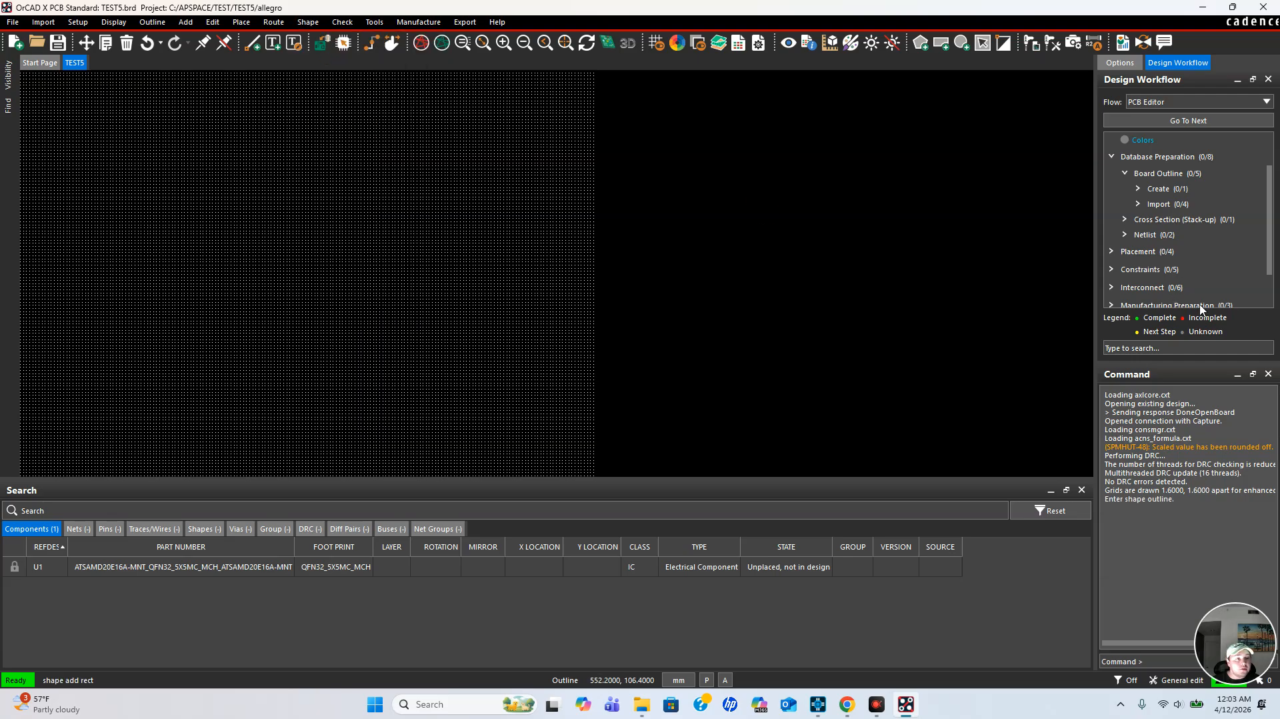
{"action": "scroll", "coordinate": [1206, 213], "scroll_direction": "up", "scroll_amount": 1}
{"action": "left_click", "coordinate": [1127, 63]}
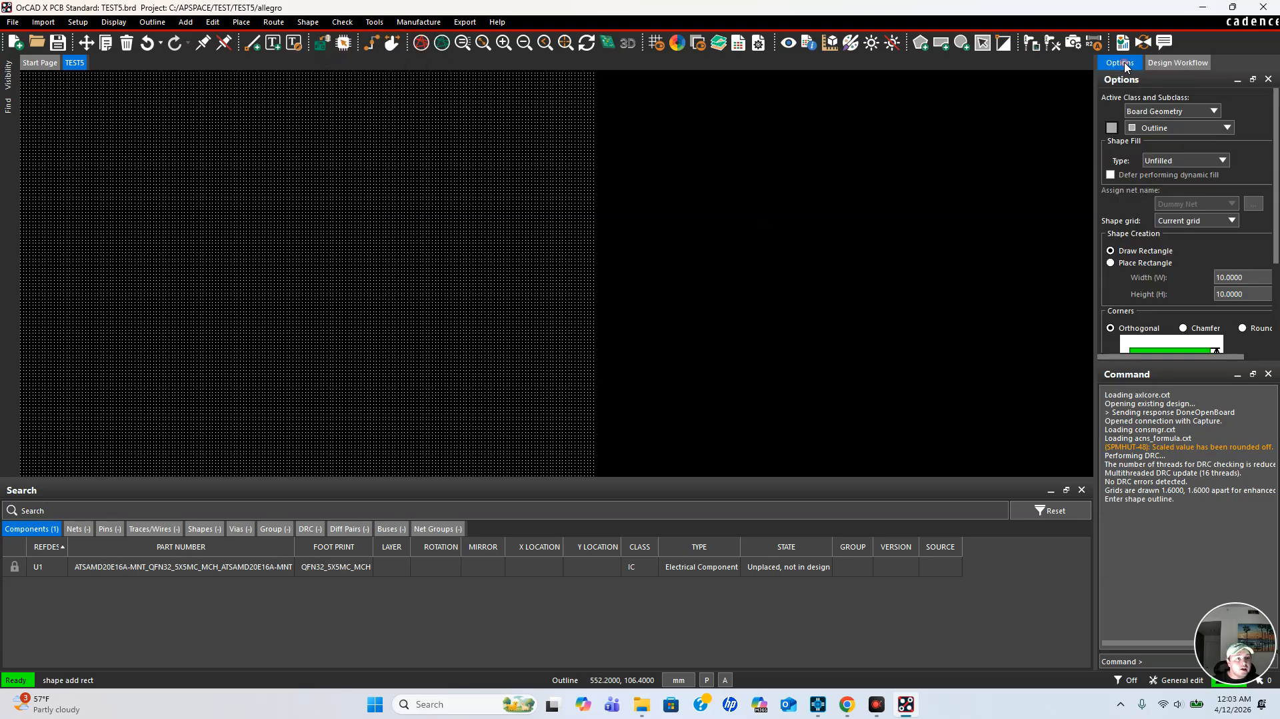
{"action": "left_click", "coordinate": [1179, 130]}
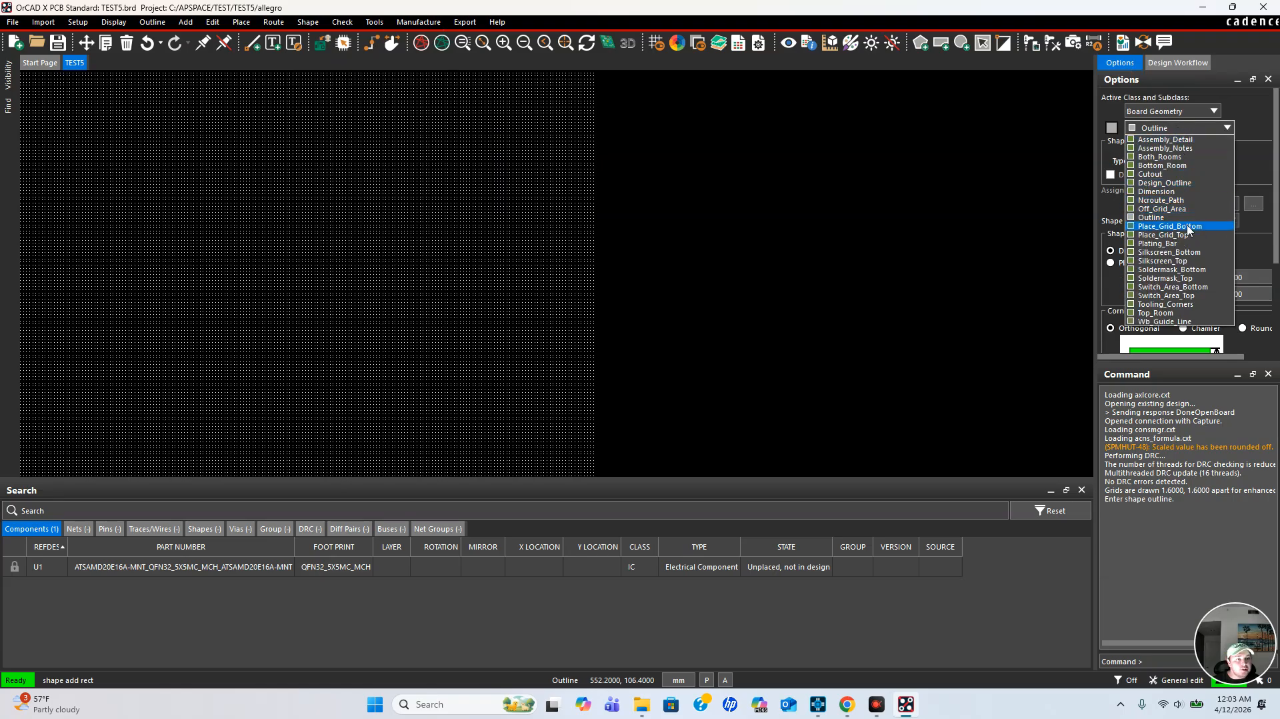
{"action": "left_click", "coordinate": [1209, 111]}
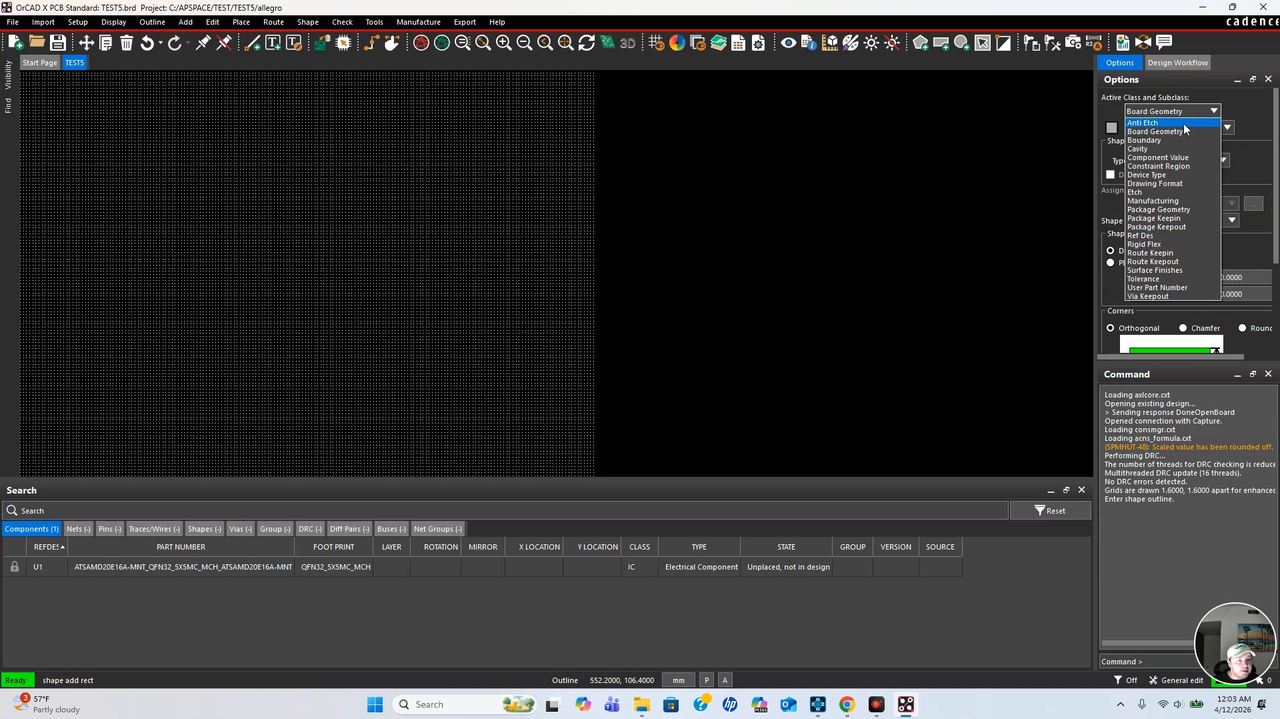
{"action": "left_click", "coordinate": [1170, 131]}
{"action": "left_click", "coordinate": [1178, 126]}
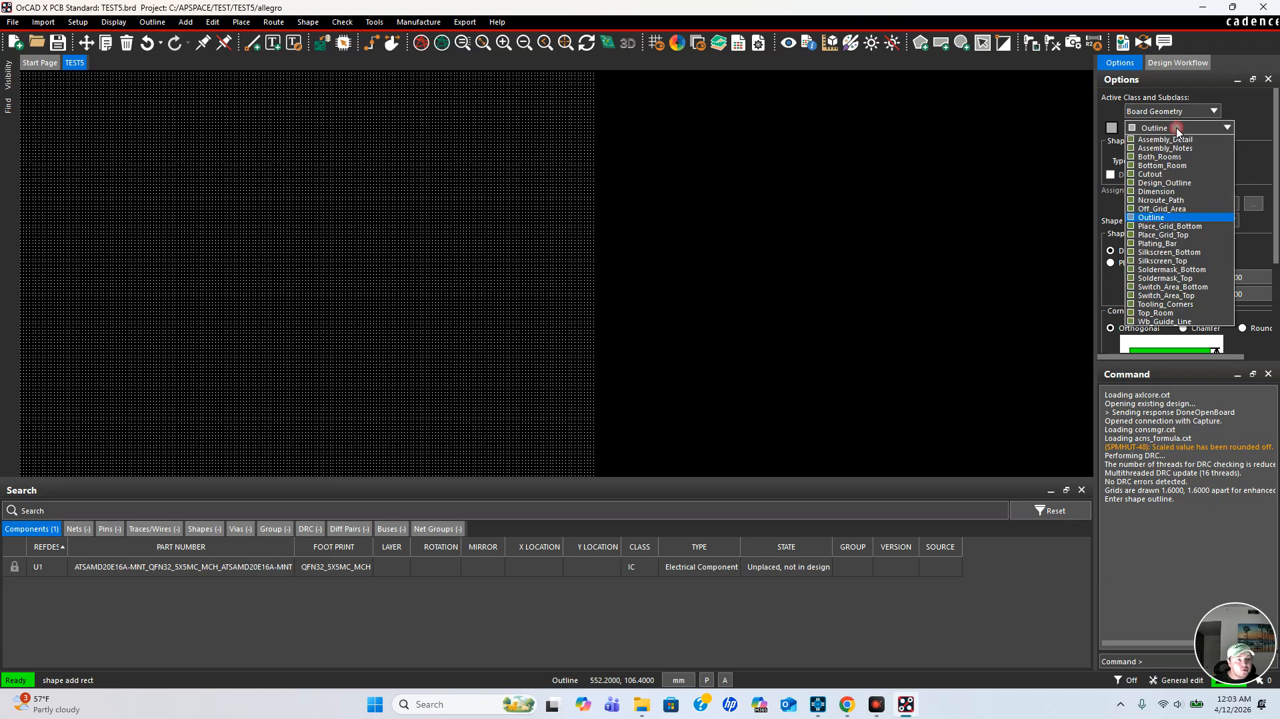
{"action": "left_click", "coordinate": [1178, 184]}
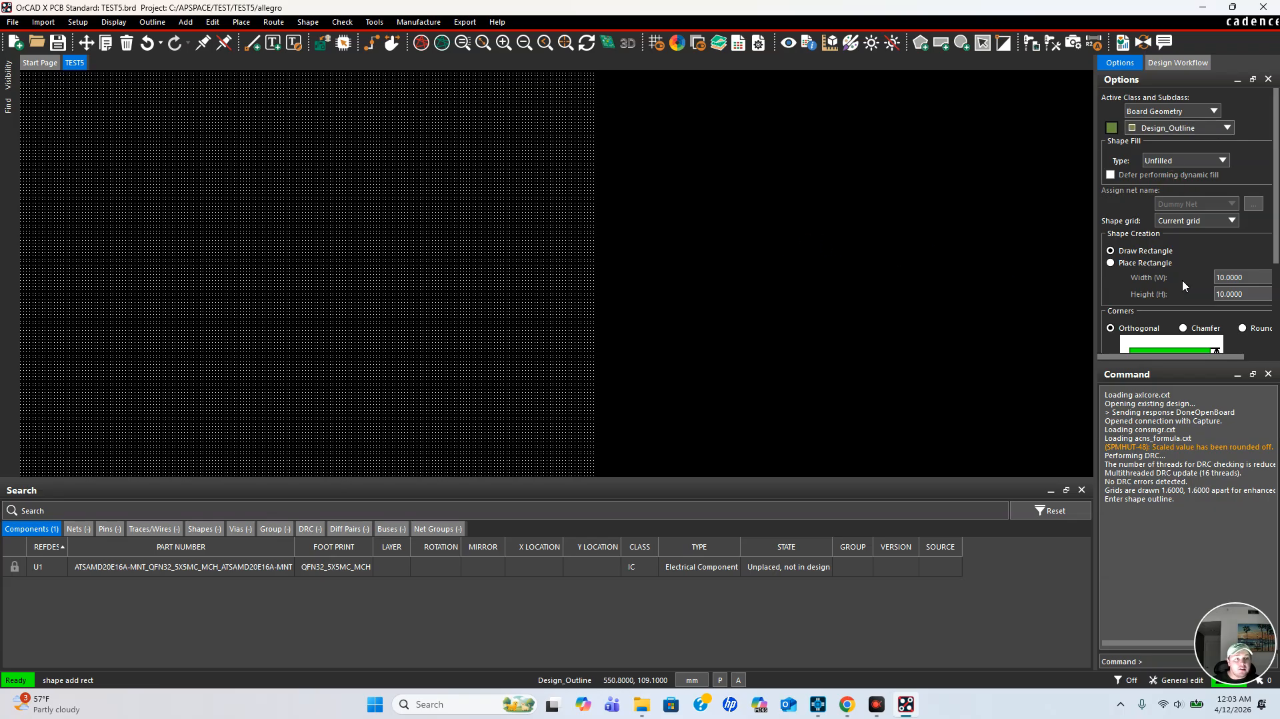
Set the shape creation to Place Rectangle with a width and height of 50 mm.
{"action": "left_click", "coordinate": [1111, 264]}
{"action": "scroll", "coordinate": [1241, 214], "scroll_direction": "down", "scroll_amount": 2}
{"action": "double_click", "coordinate": [1257, 196]}
{"action": "type", "text": "50.00"}
{"action": "double_click", "coordinate": [1253, 215]}
{"action": "type", "text": "50"}
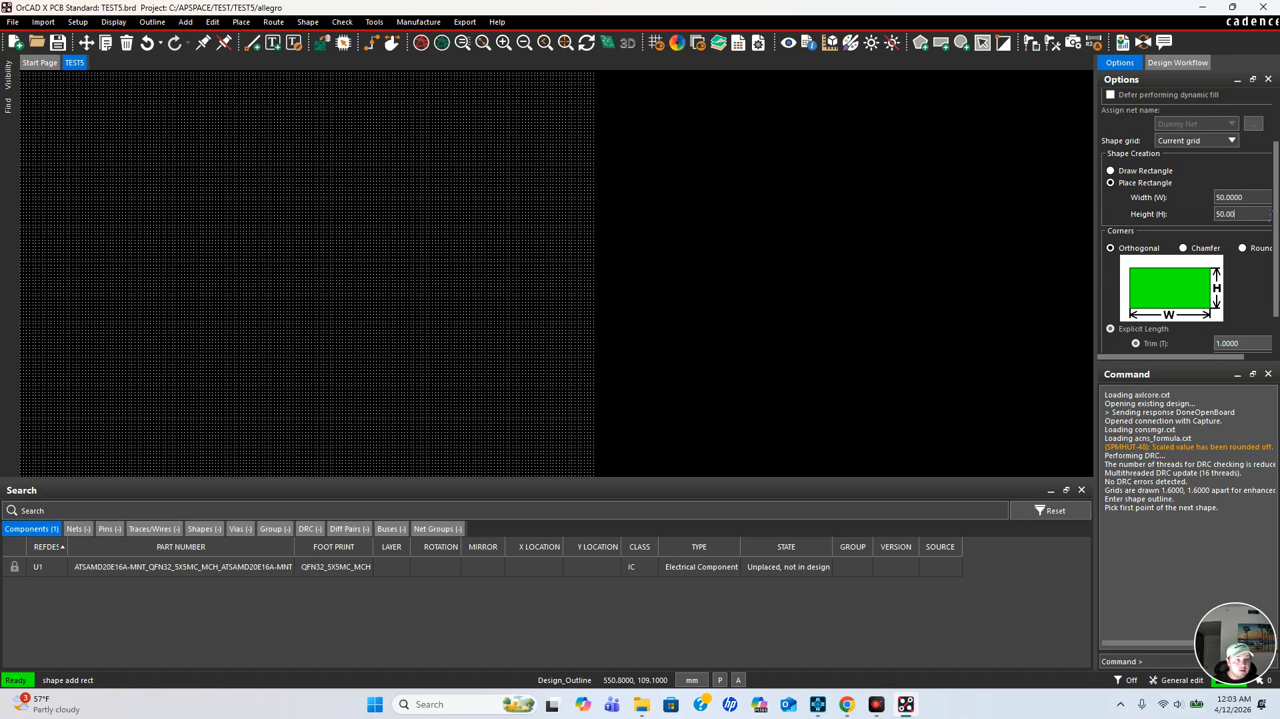
{"action": "key", "text": "Tab"}
Give the outline rectangle round corners with an explicit chamfer length of 5 mm.
{"action": "scroll", "coordinate": [1220, 240], "scroll_direction": "down", "scroll_amount": 1}
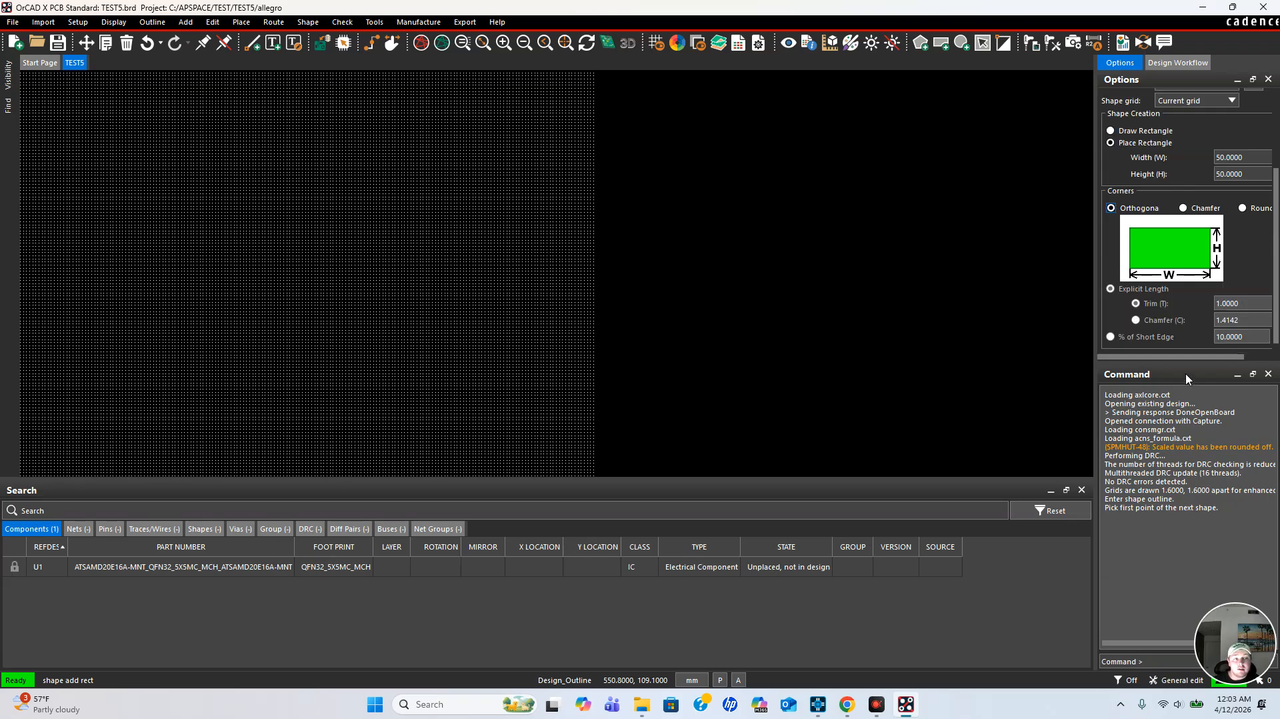
{"action": "mouse_move", "coordinate": [1199, 358]}
{"action": "left_mouse_down"}
{"action": "mouse_move", "coordinate": [1229, 357]}
{"action": "mouse_move", "coordinate": [1180, 360]}
{"action": "left_mouse_up"}
{"action": "left_click", "coordinate": [1211, 208]}
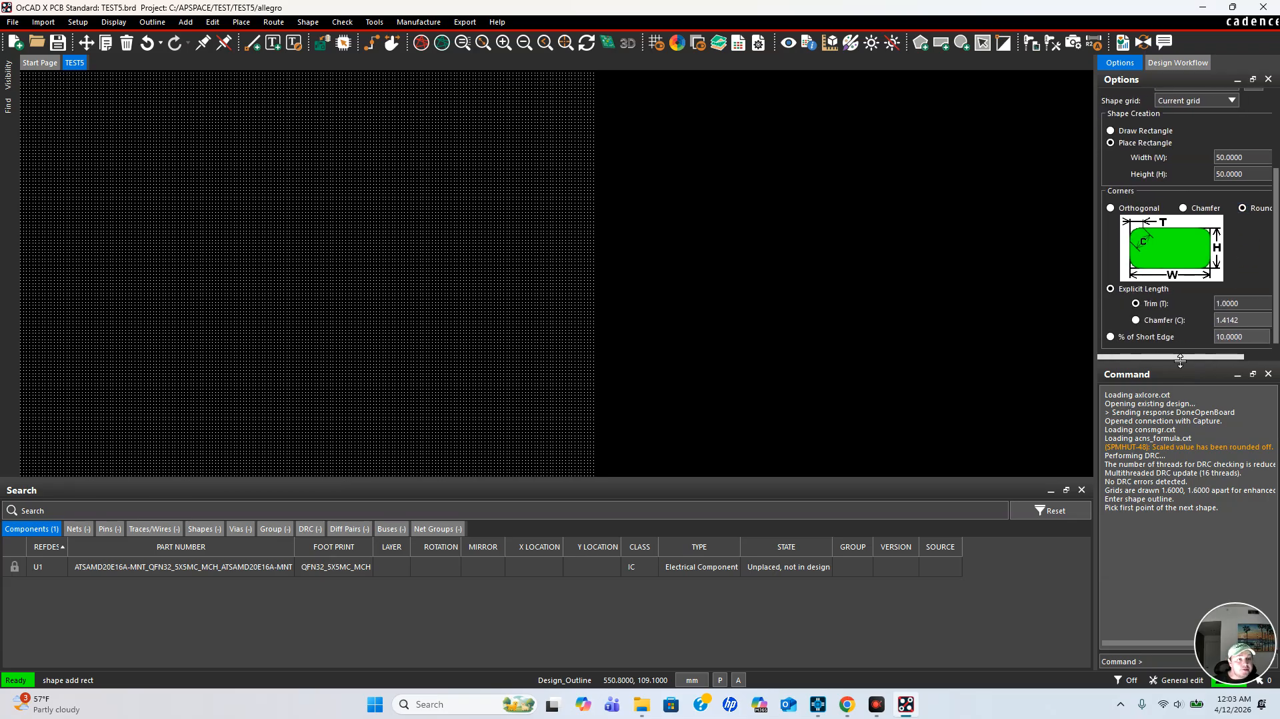
{"action": "left_click", "coordinate": [1136, 320]}
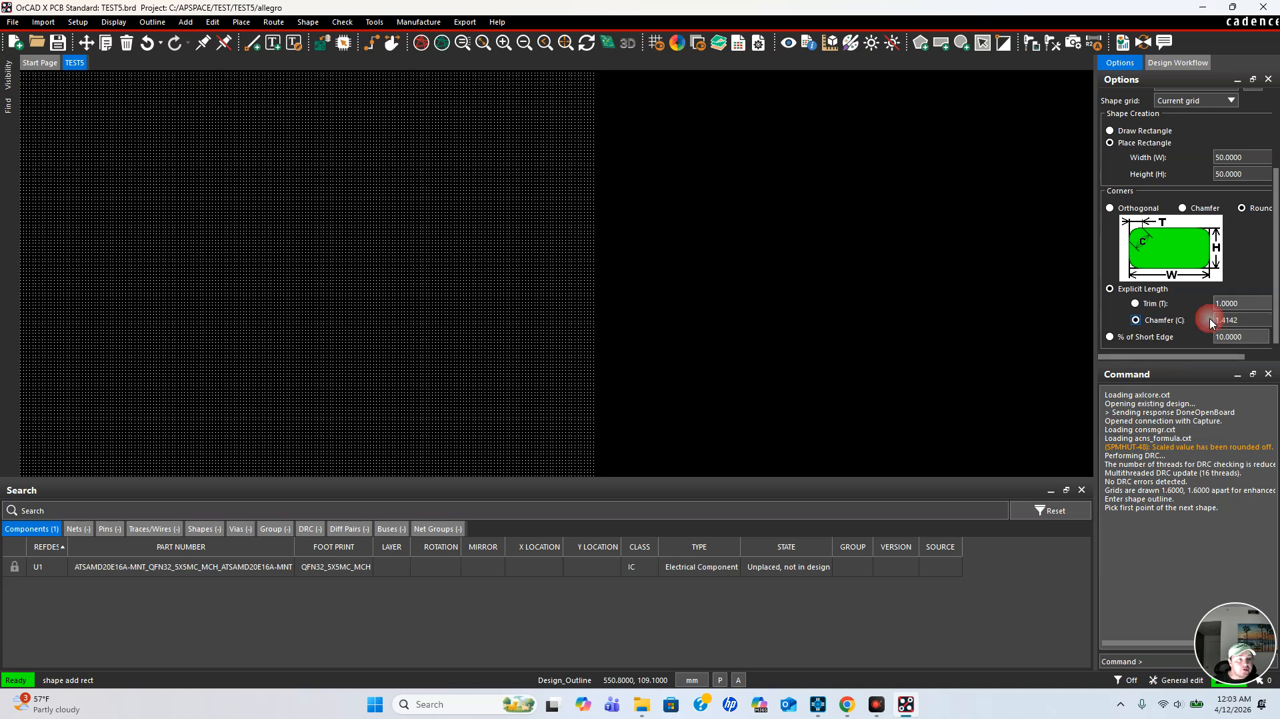
{"action": "left_click", "coordinate": [1251, 321]}
{"action": "type", "text": "5"}
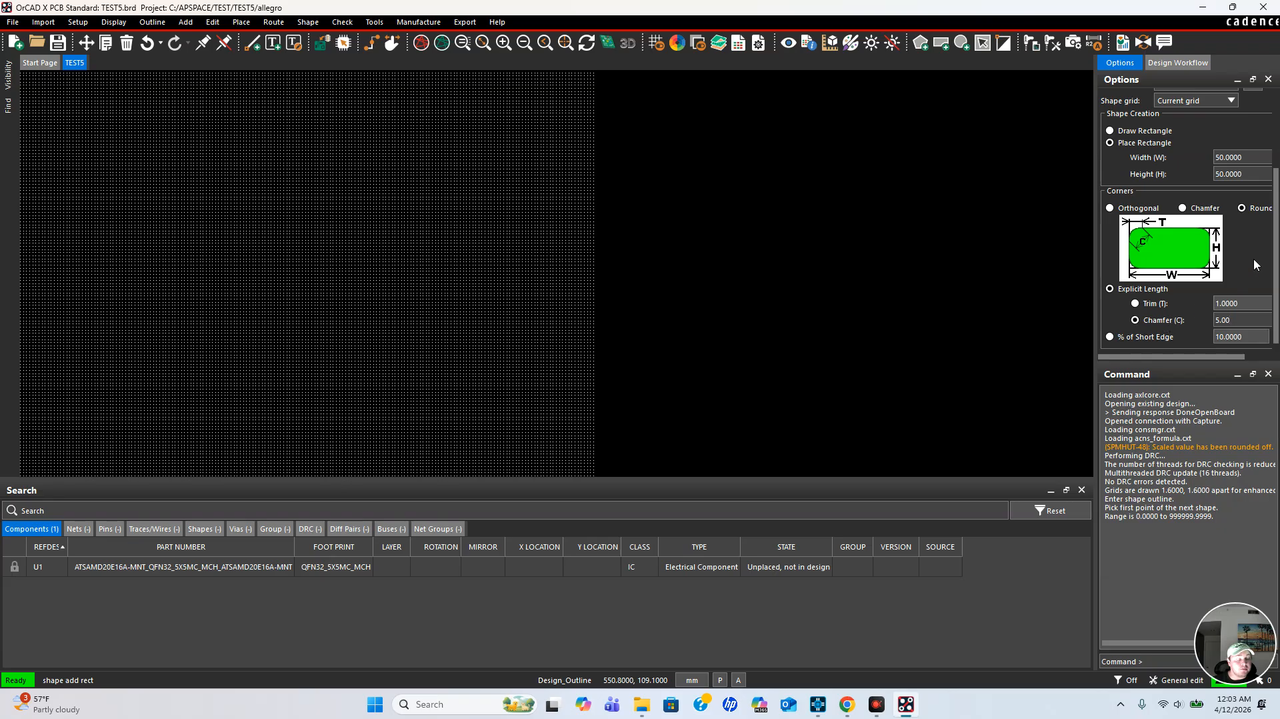
{"action": "key", "text": "Return"}
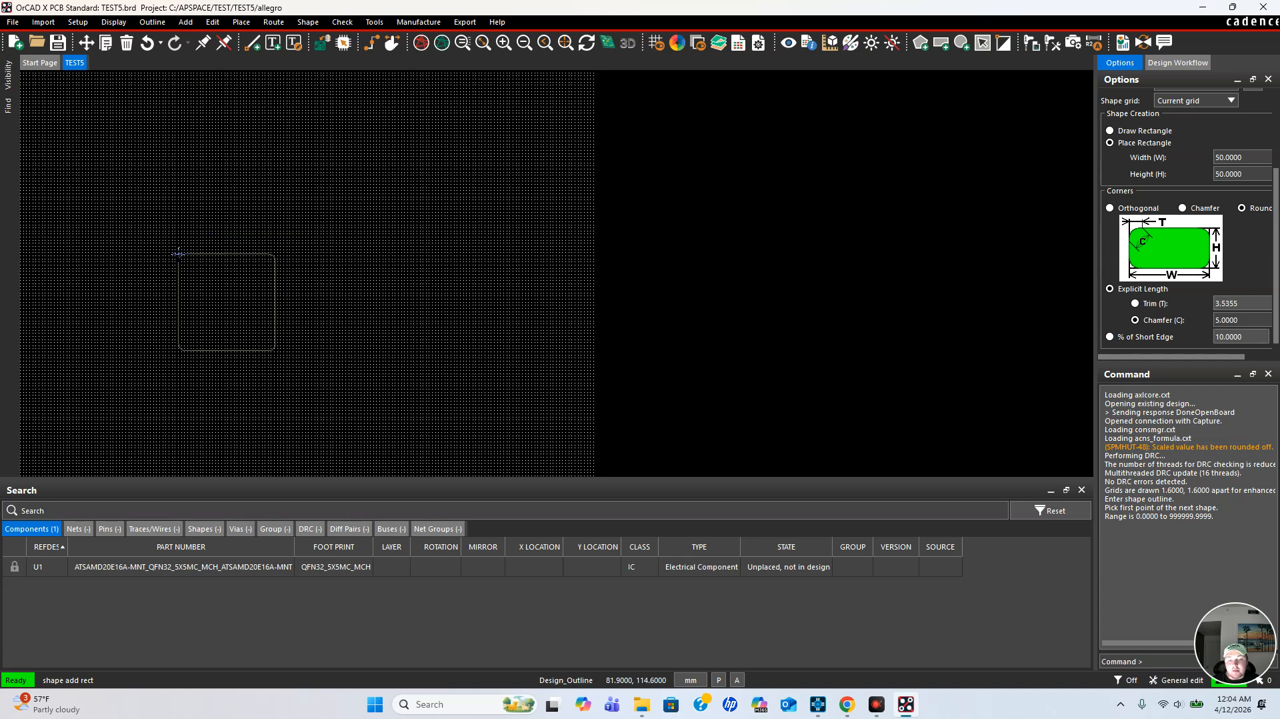
Place the board outline rectangle with its upper-left corner at 100, 100 and finish the shape command.
{"action": "scroll", "coordinate": [235, 269], "scroll_direction": "up", "scroll_amount": 2}
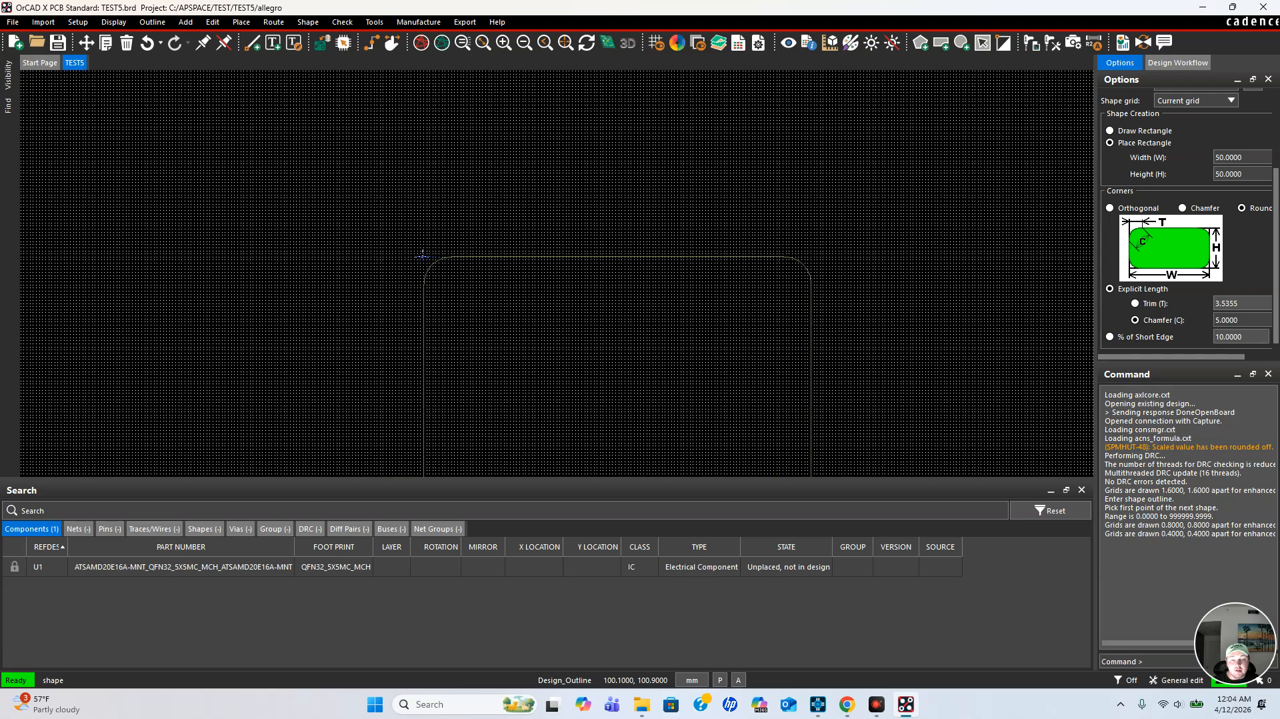
{"action": "scroll", "coordinate": [421, 256], "scroll_direction": "up", "scroll_amount": 1}
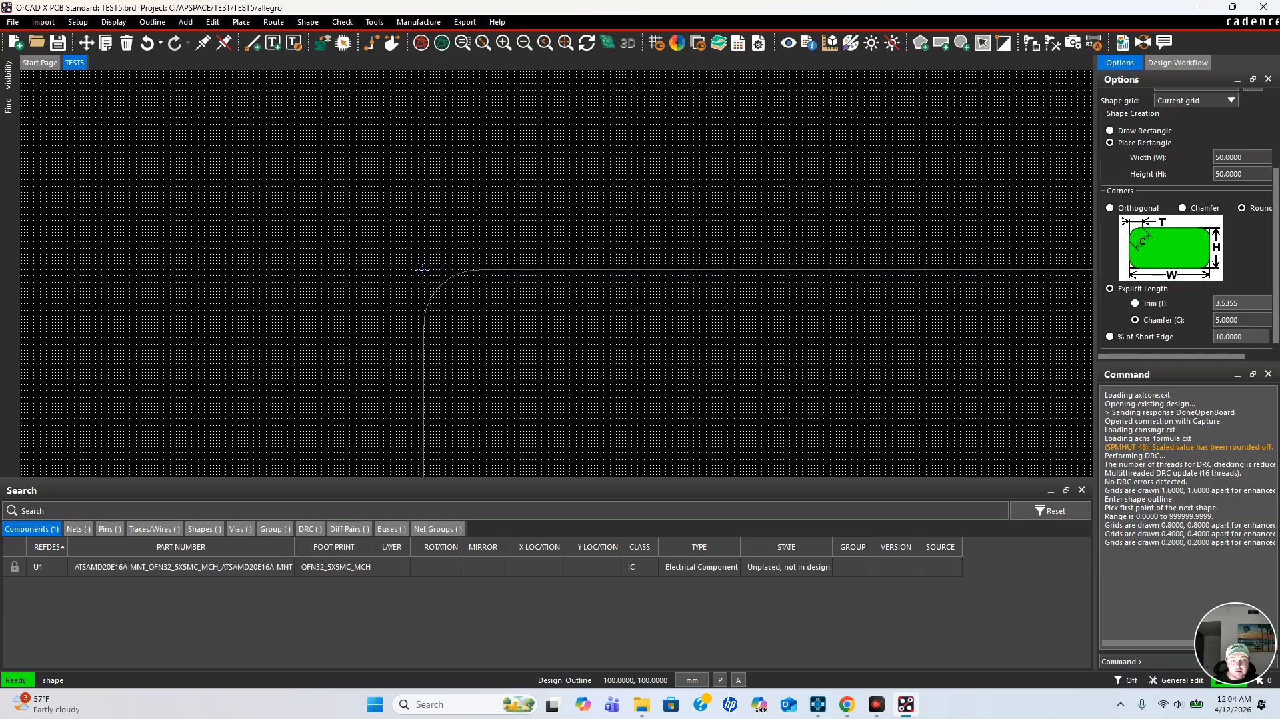
{"action": "left_click", "coordinate": [423, 268]}
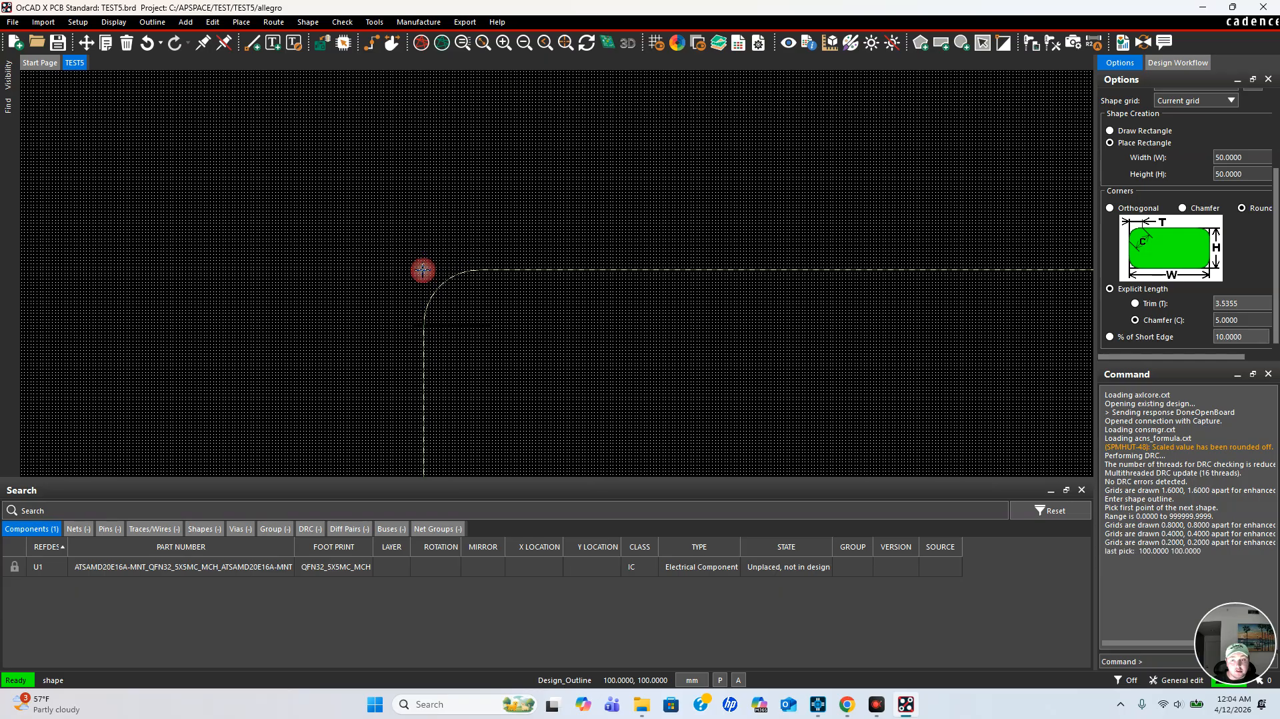
{"action": "right_click", "coordinate": [158, 215]}
{"action": "left_click", "coordinate": [182, 223]}
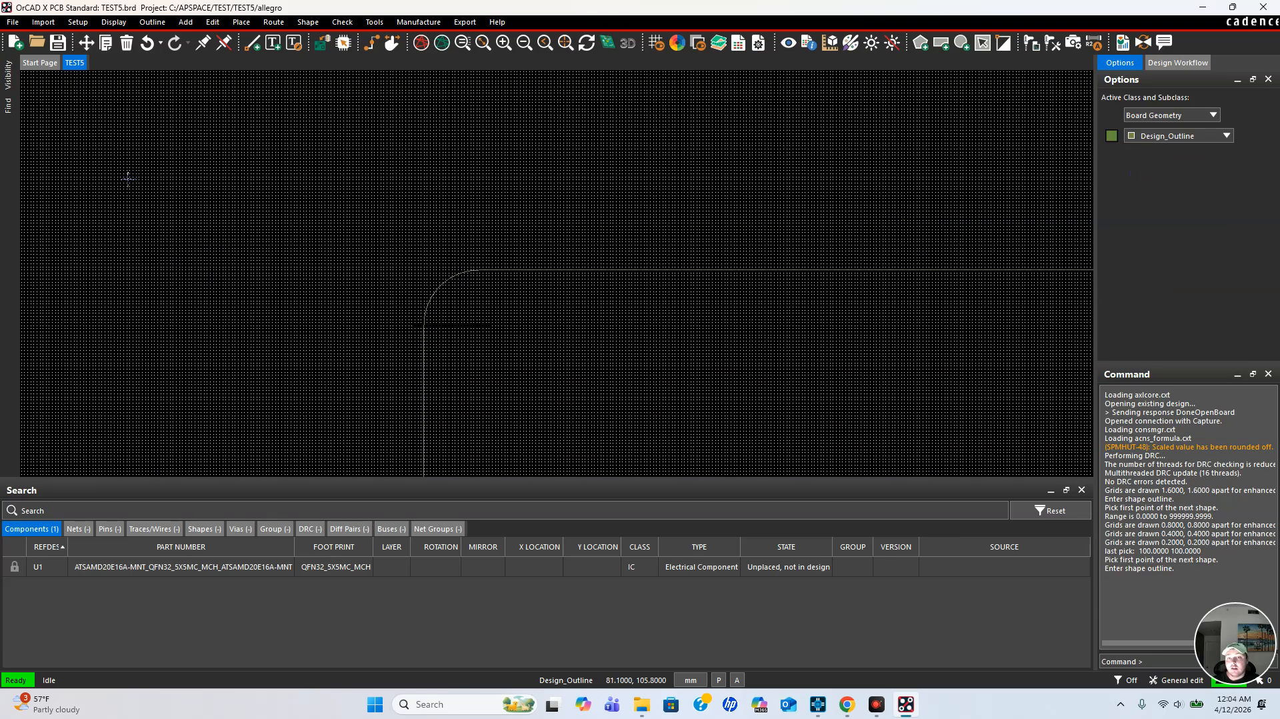
{"action": "scroll", "coordinate": [139, 177], "scroll_direction": "down", "scroll_amount": 2}
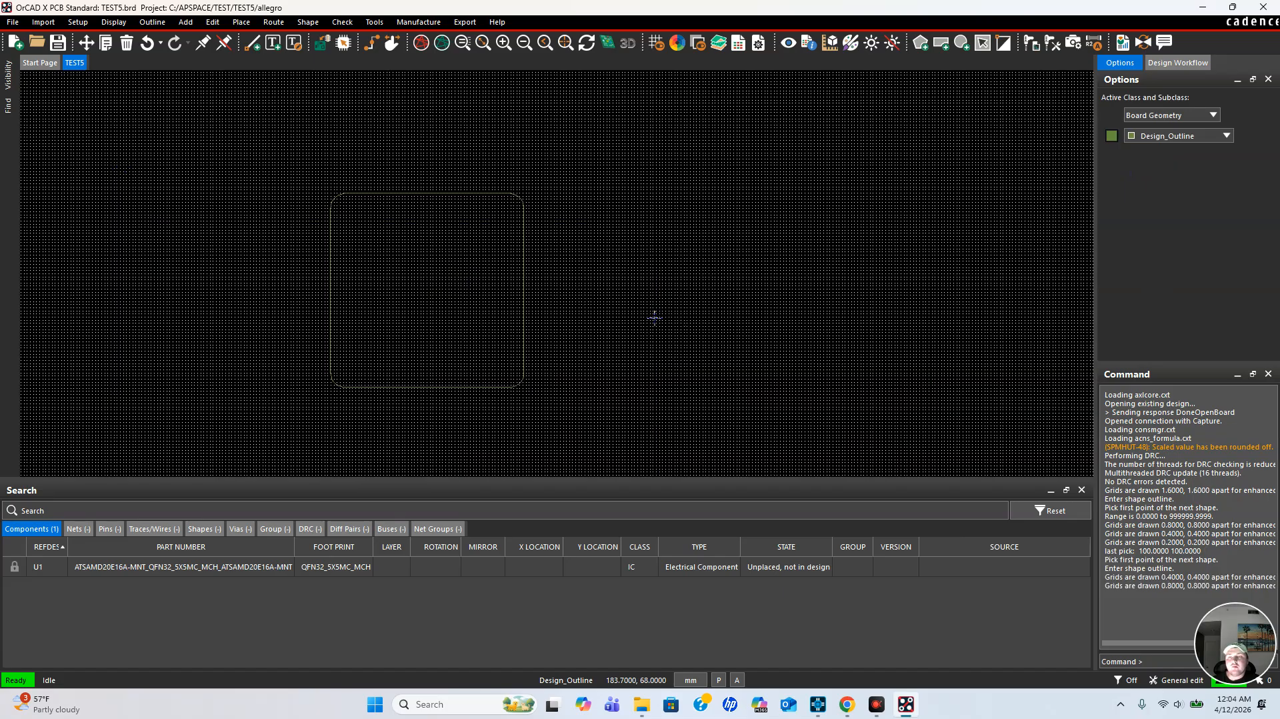
Manually place component U1 at the centre of the board outline, at 125, 75.
{"action": "left_click", "coordinate": [238, 26]}
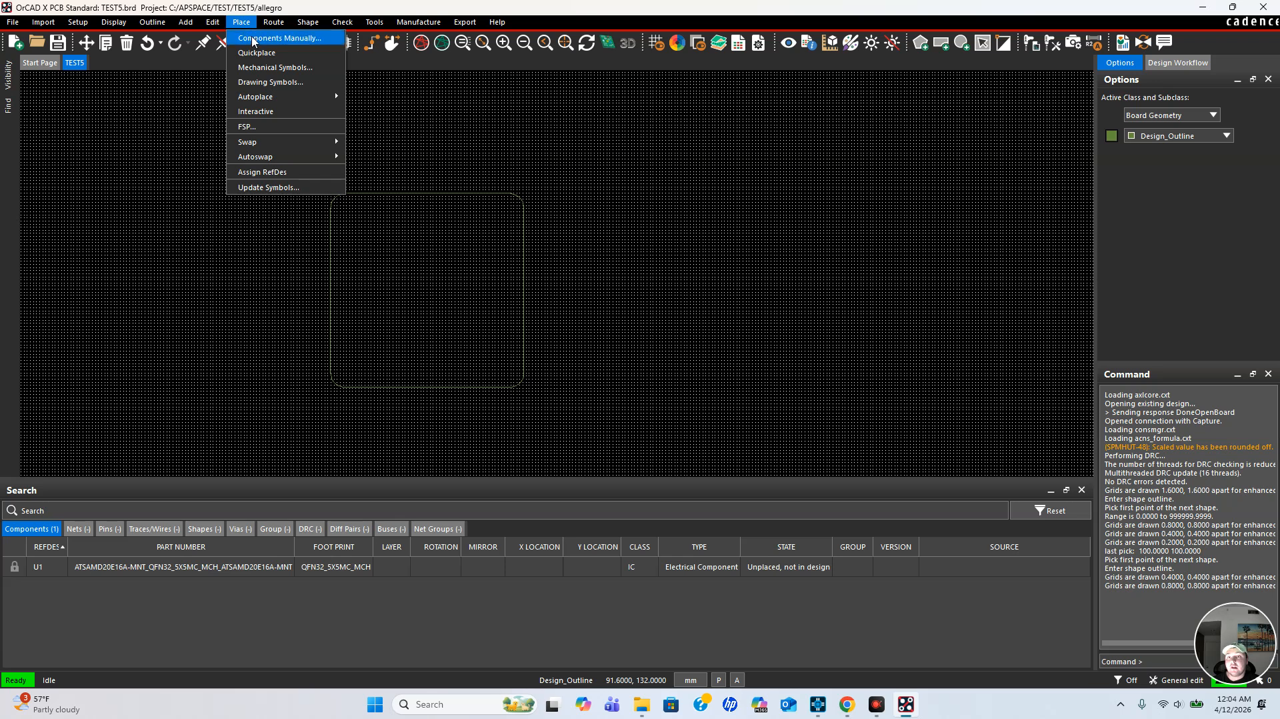
{"action": "left_click", "coordinate": [260, 38]}
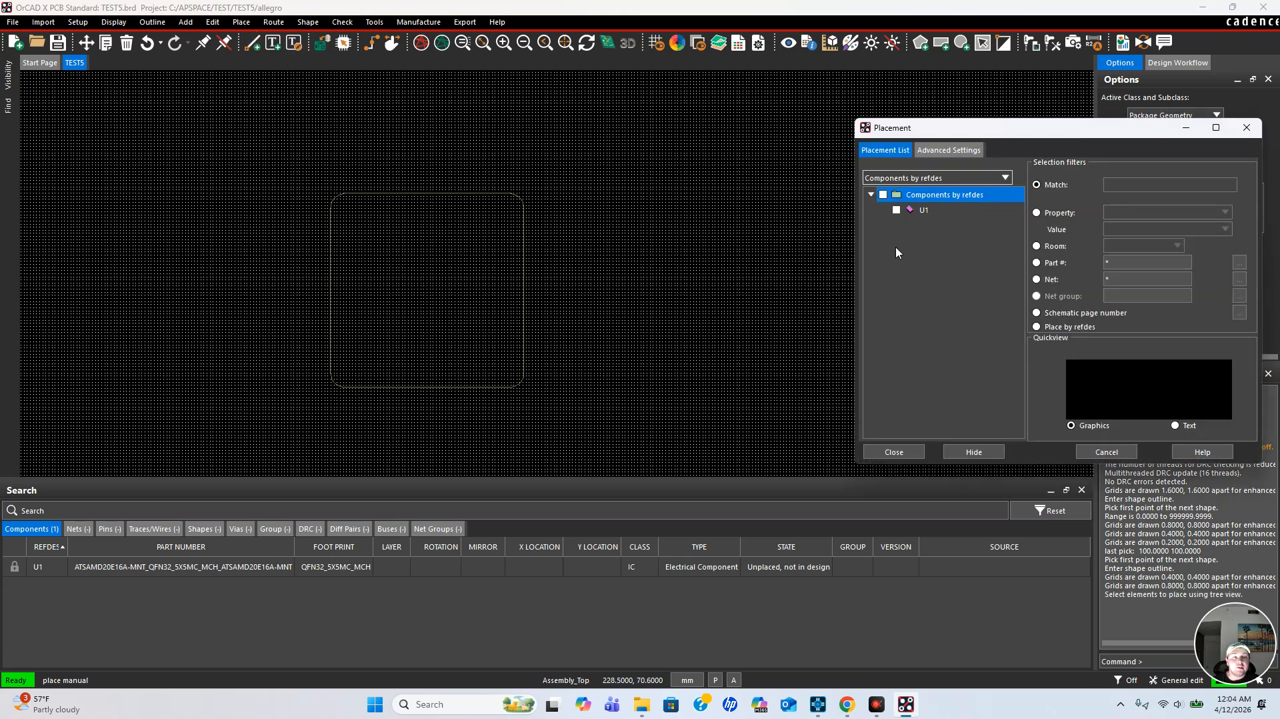
{"action": "left_click", "coordinate": [896, 211]}
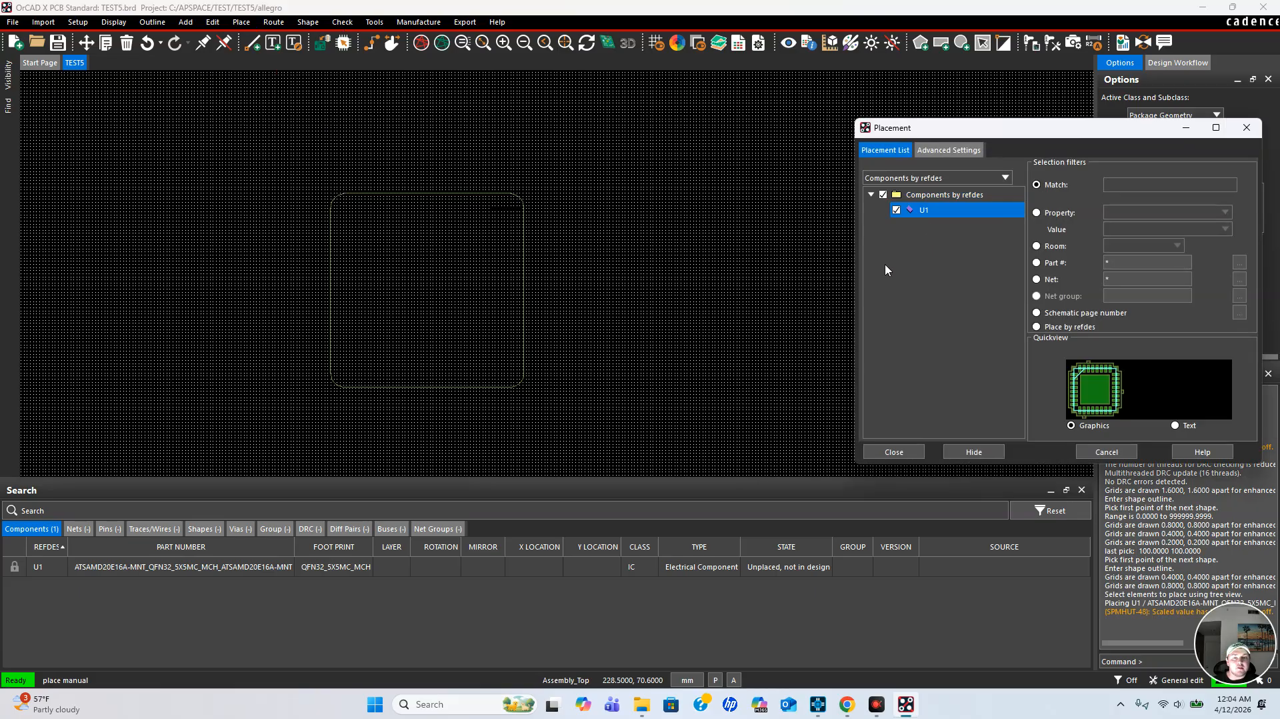
{"action": "scroll", "coordinate": [422, 287], "scroll_direction": "up", "scroll_amount": 2}
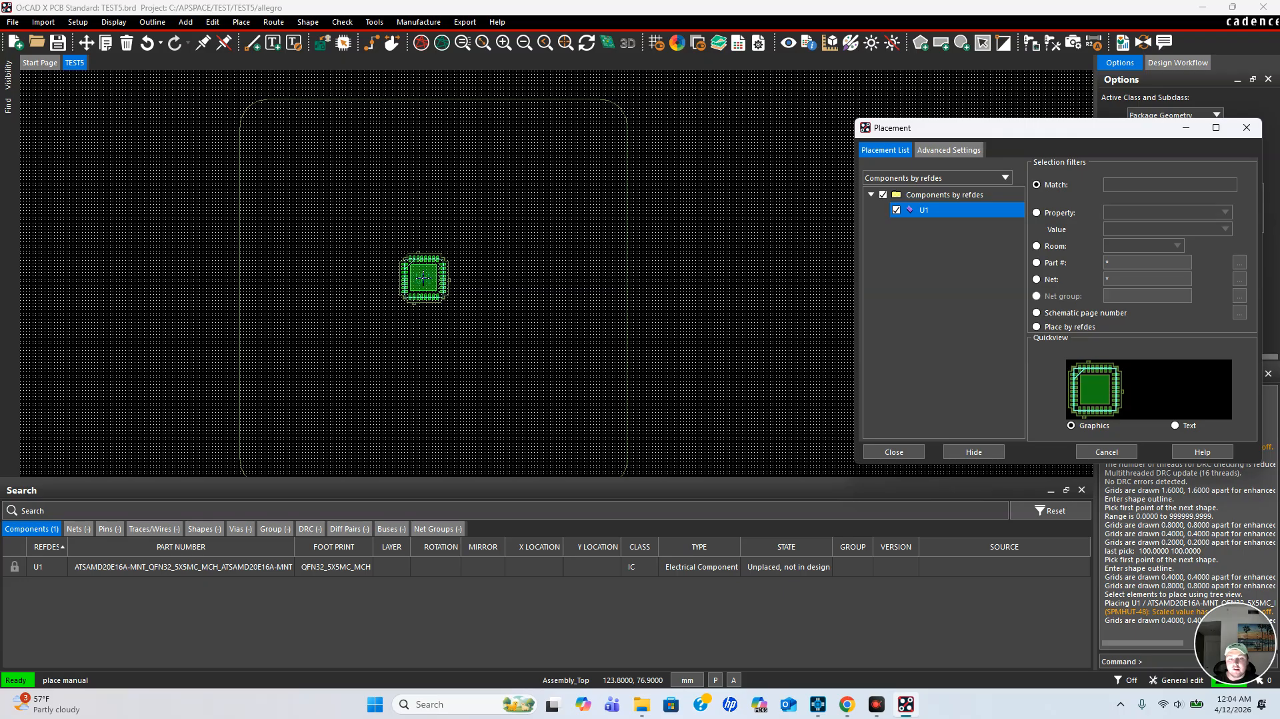
{"action": "scroll", "coordinate": [424, 278], "scroll_direction": "up", "scroll_amount": 1}
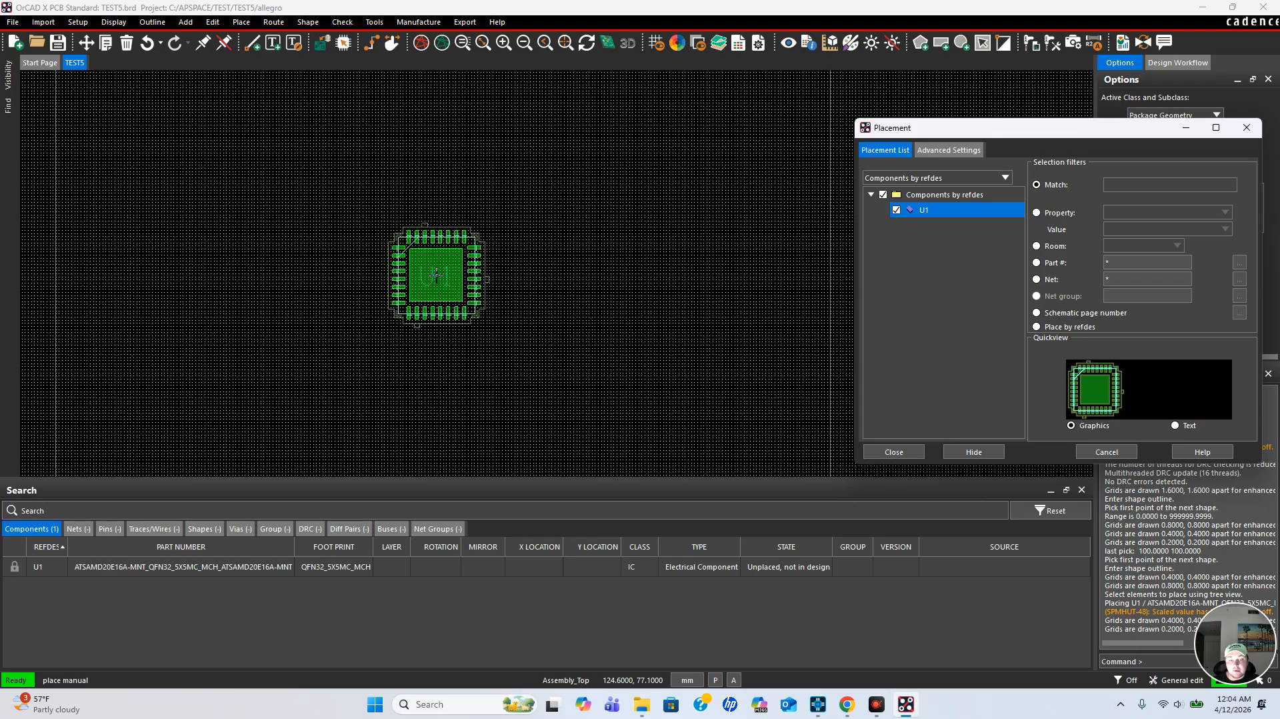
{"action": "scroll", "coordinate": [441, 275], "scroll_direction": "up", "scroll_amount": 2}
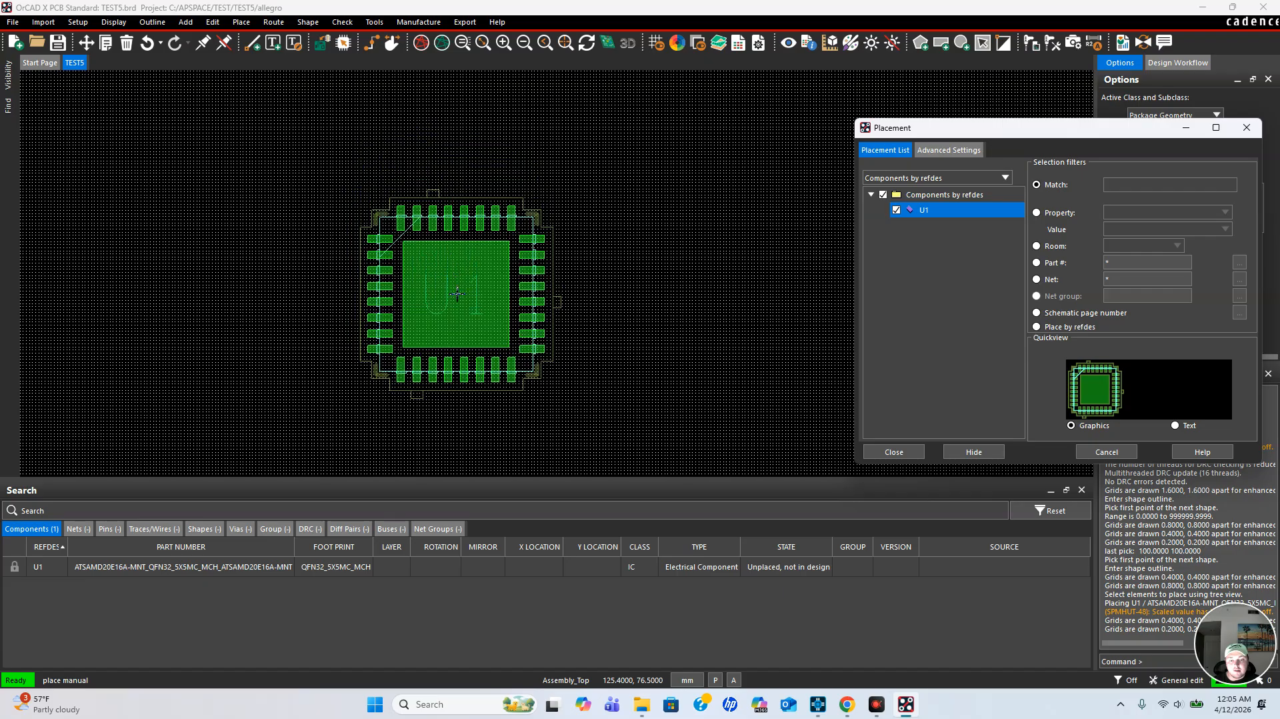
{"action": "left_click", "coordinate": [444, 341]}
{"action": "scroll", "coordinate": [723, 223], "scroll_direction": "down", "scroll_amount": 3}
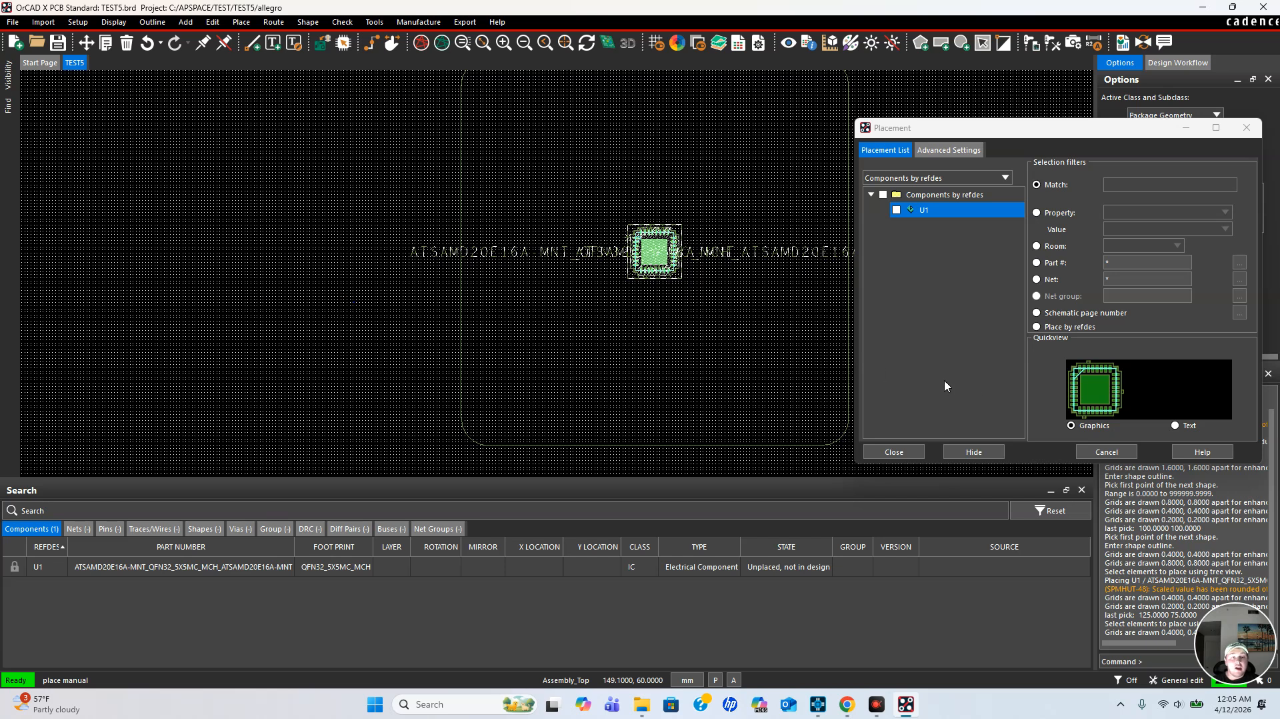
Close the component placement dialog and save the board, overwriting the existing TEST5.brd.
{"action": "scroll", "coordinate": [181, 233], "scroll_direction": "down", "scroll_amount": 2}
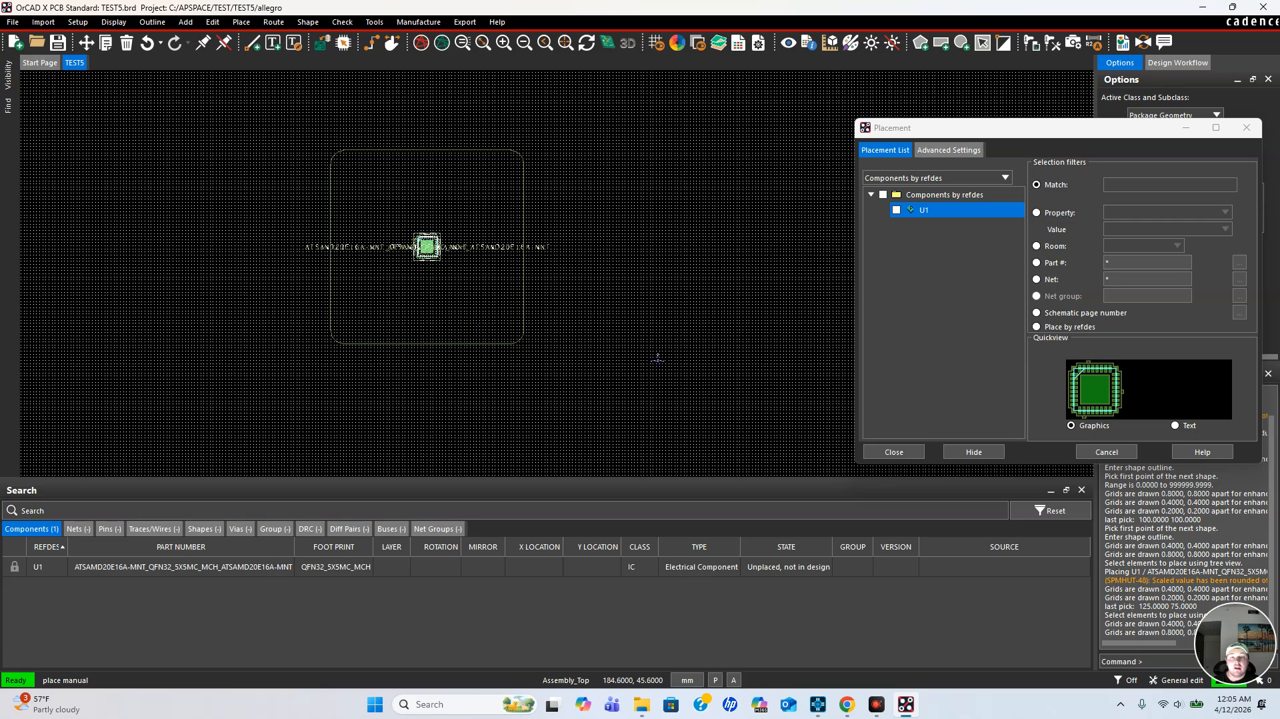
{"action": "left_click", "coordinate": [895, 452]}
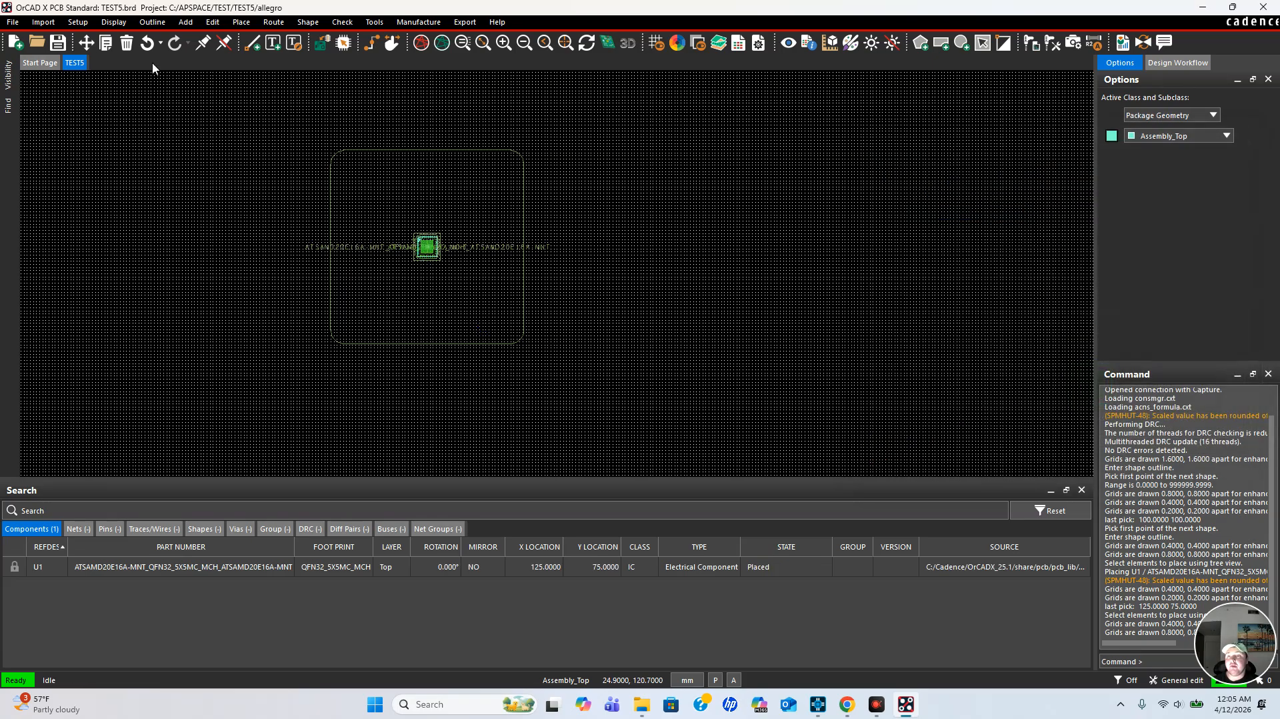
{"action": "left_click", "coordinate": [13, 22]}
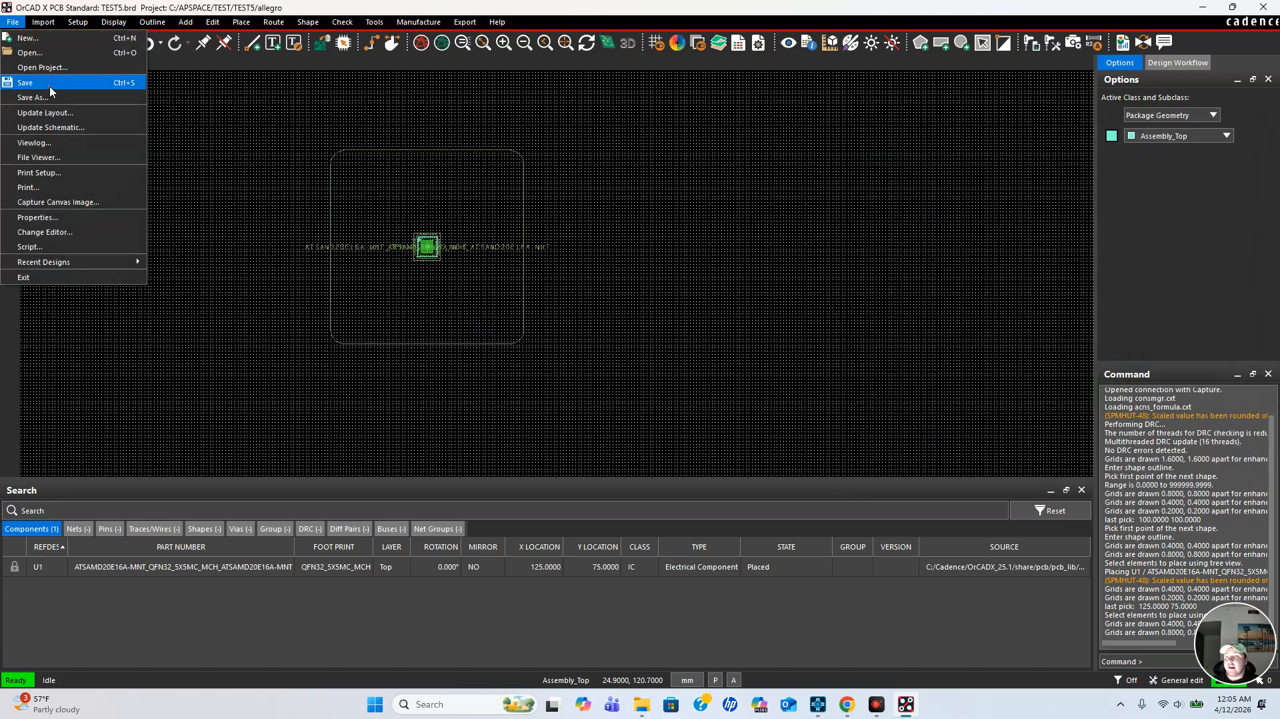
{"action": "left_click", "coordinate": [49, 86]}
{"action": "left_click", "coordinate": [669, 368]}
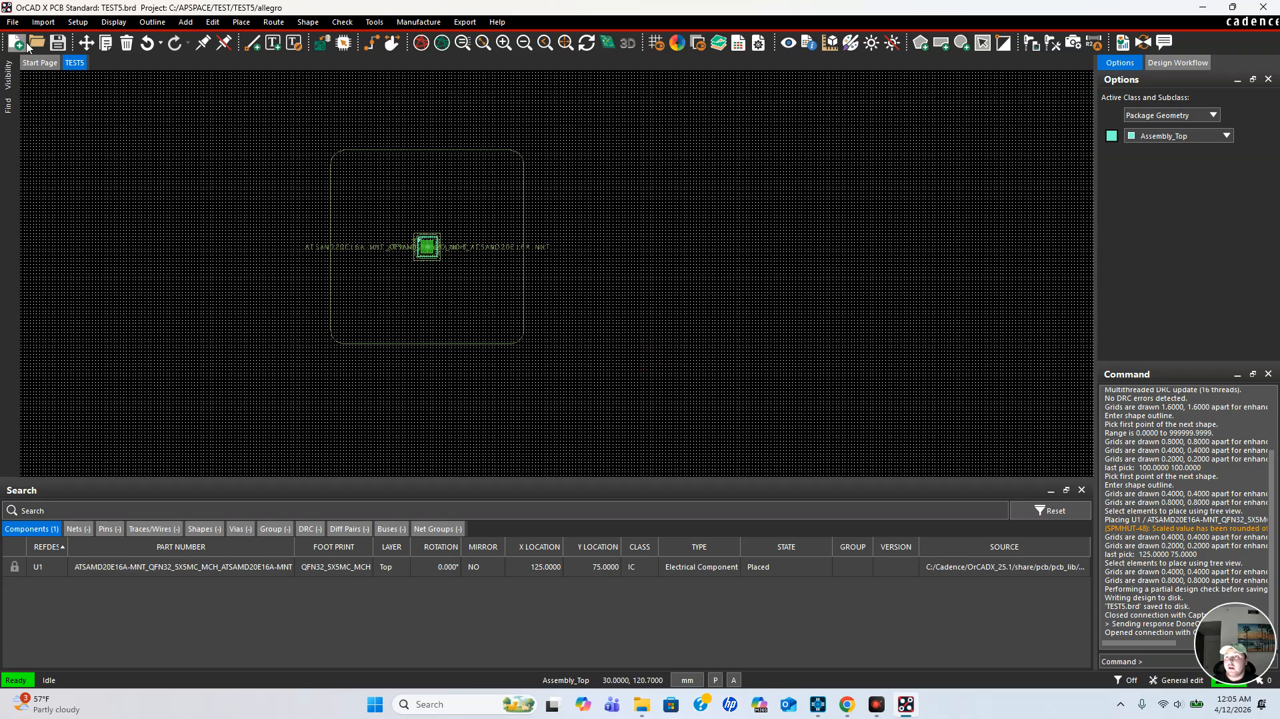
{"action": "left_click", "coordinate": [8, 22]}
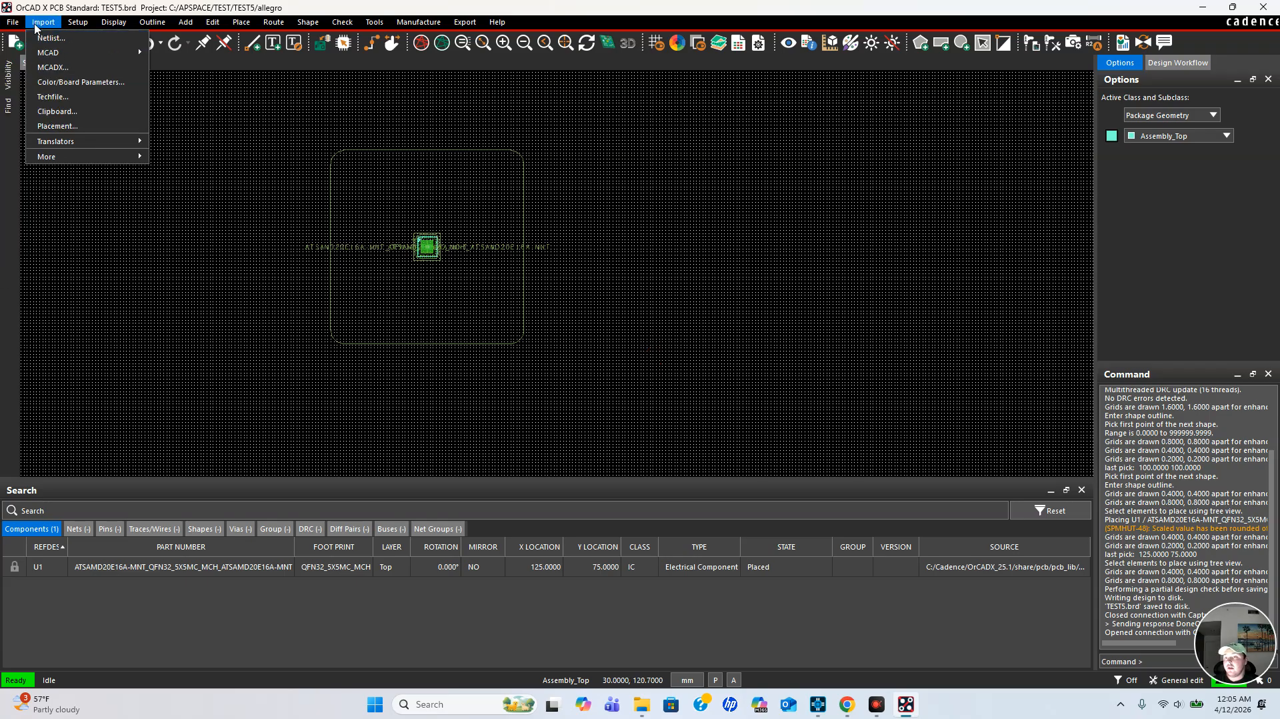
{"action": "mouse_move", "coordinate": [73, 26]}
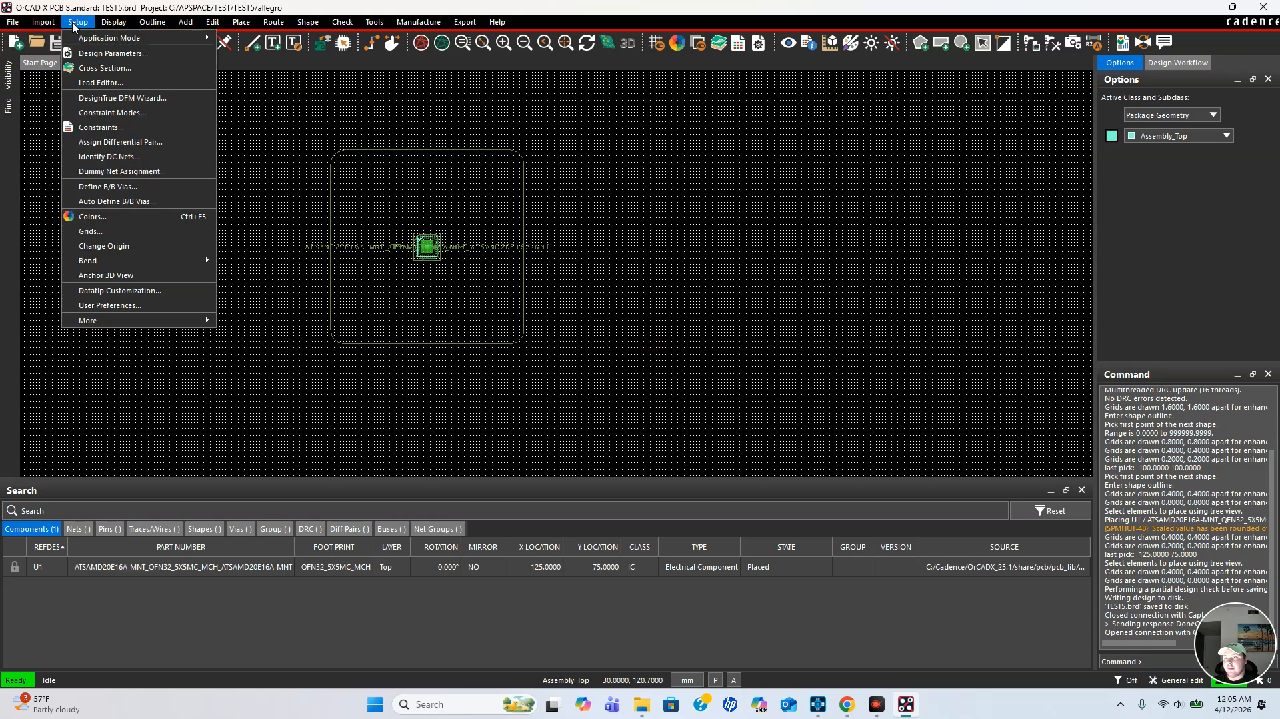
{"action": "left_click", "coordinate": [121, 22]}
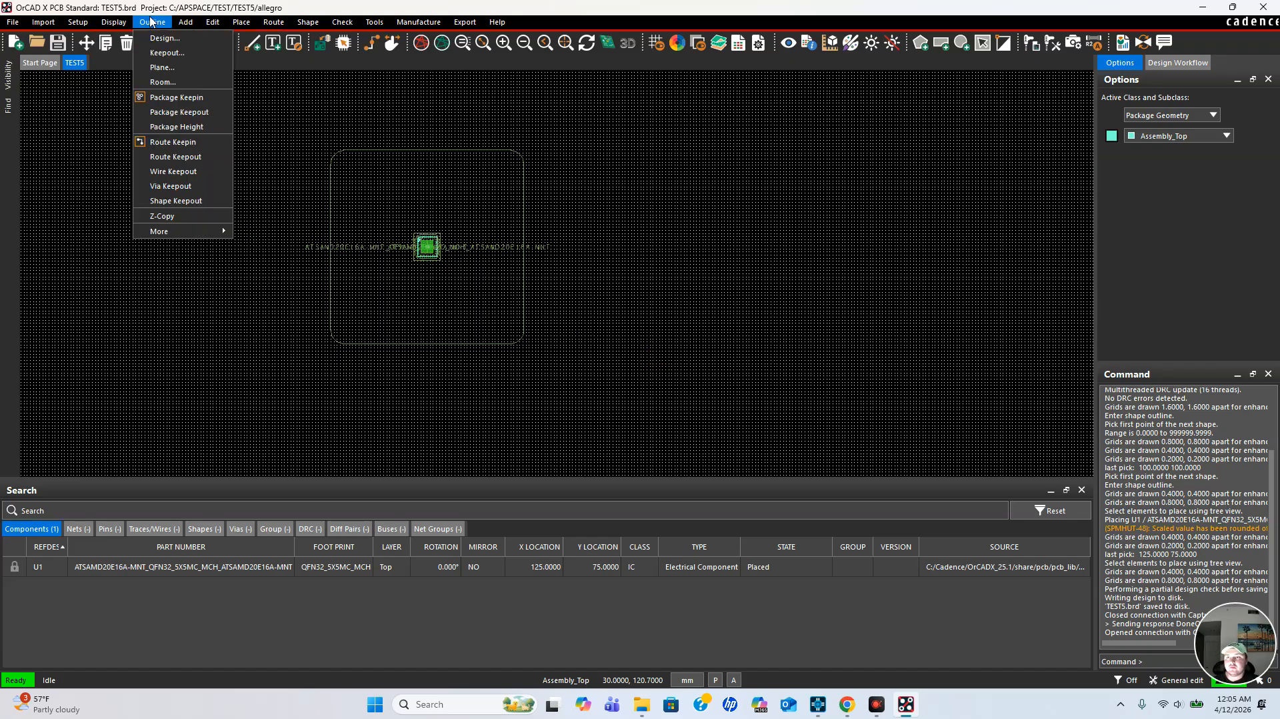
{"action": "mouse_move", "coordinate": [184, 25]}
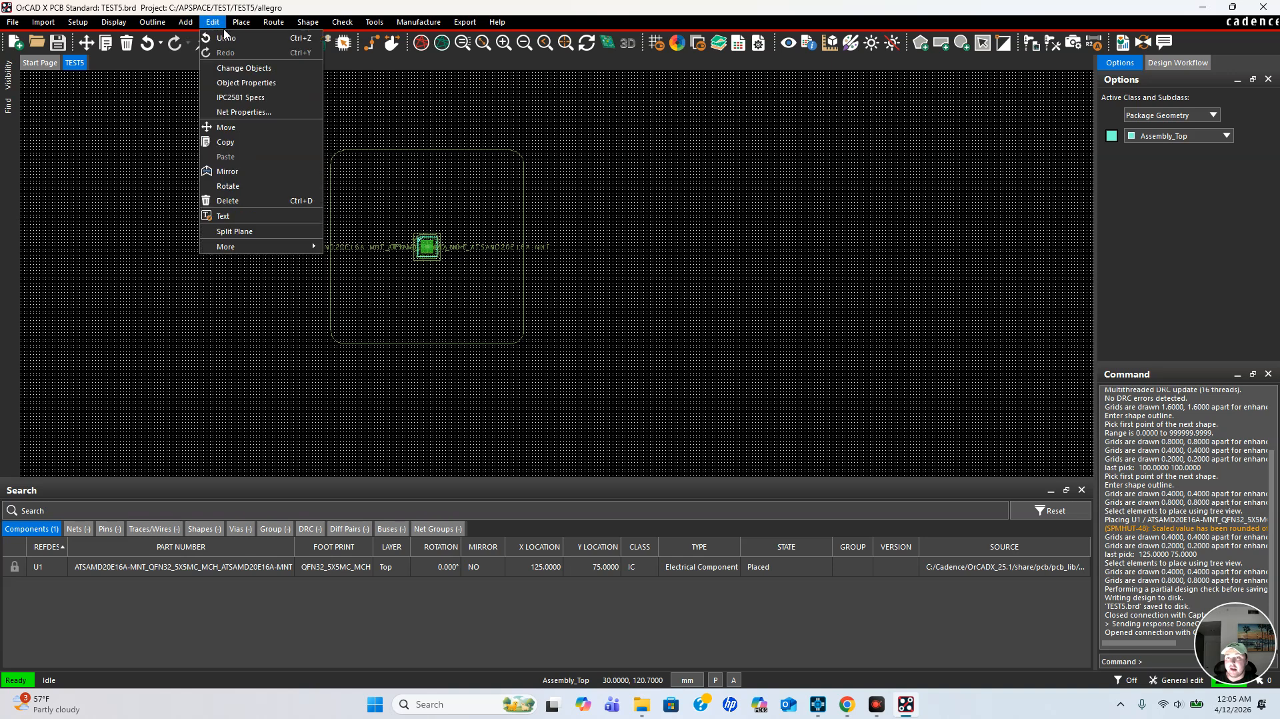
{"action": "mouse_move", "coordinate": [245, 25]}
{"action": "left_click", "coordinate": [13, 22]}
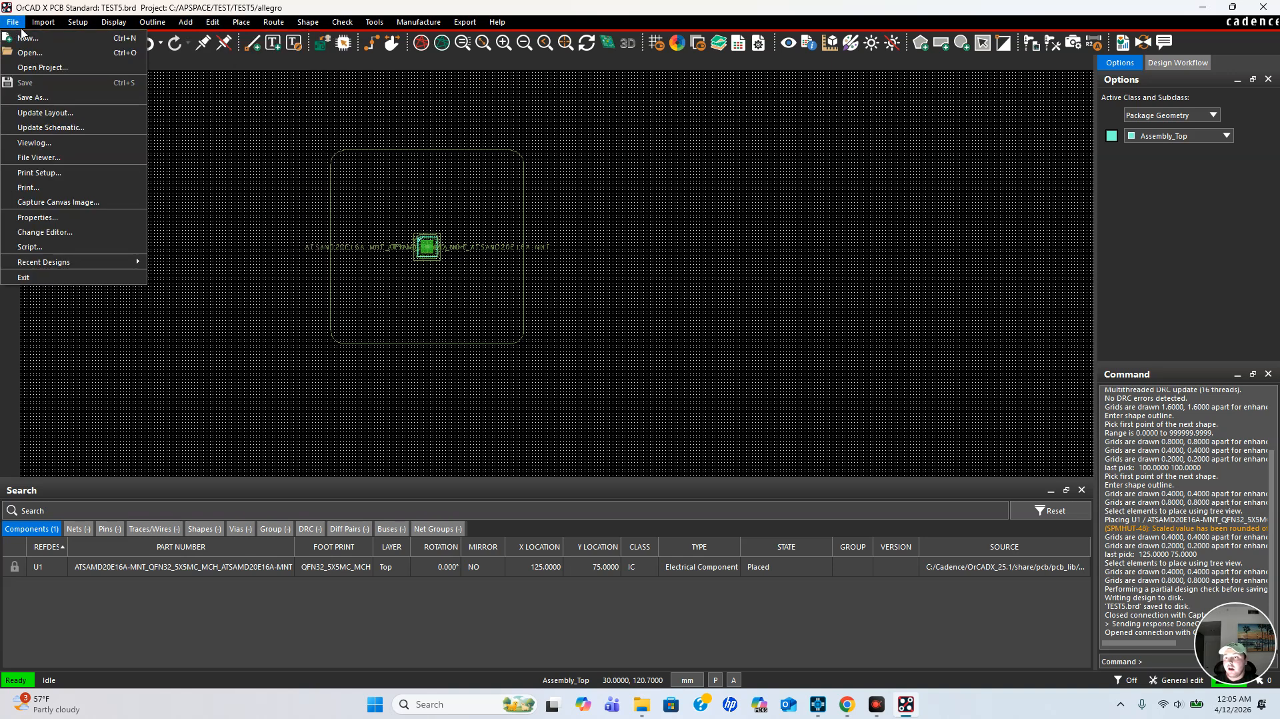
{"action": "left_click", "coordinate": [48, 219]}
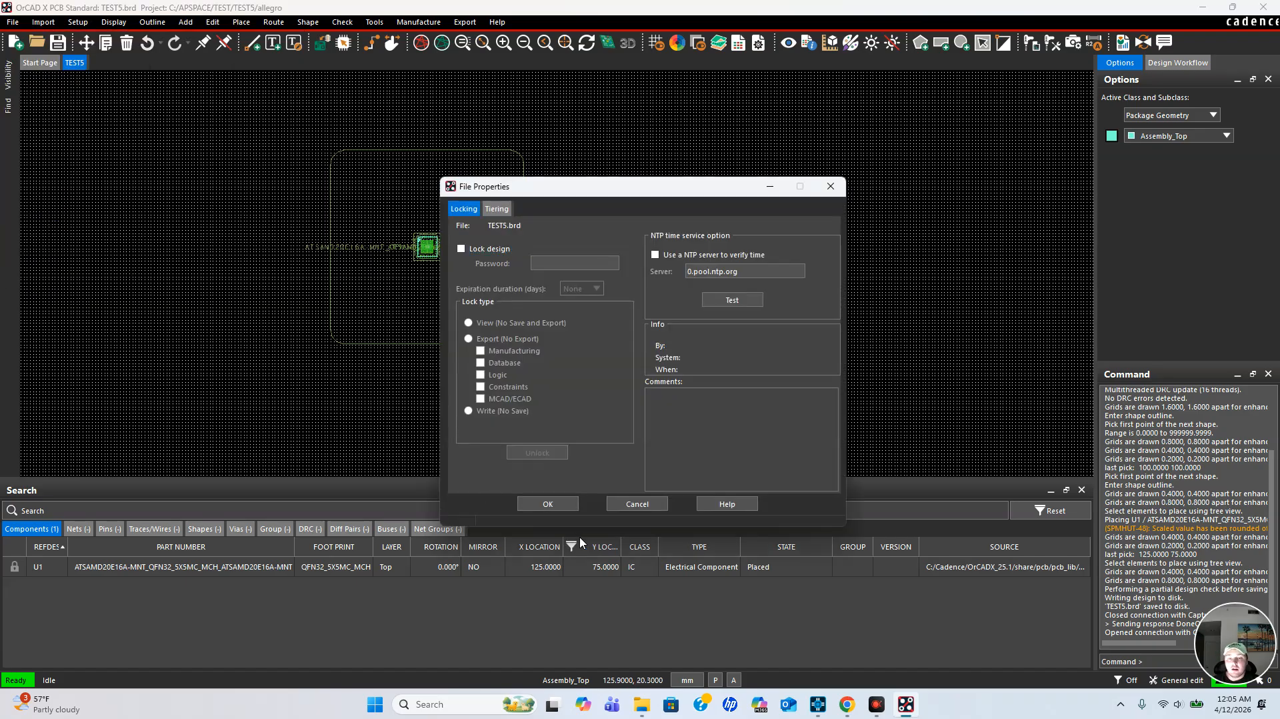
{"action": "left_click", "coordinate": [547, 504]}
Open the User Preferences Editor and look through its categories for the library path settings.
{"action": "left_click", "coordinate": [43, 22]}
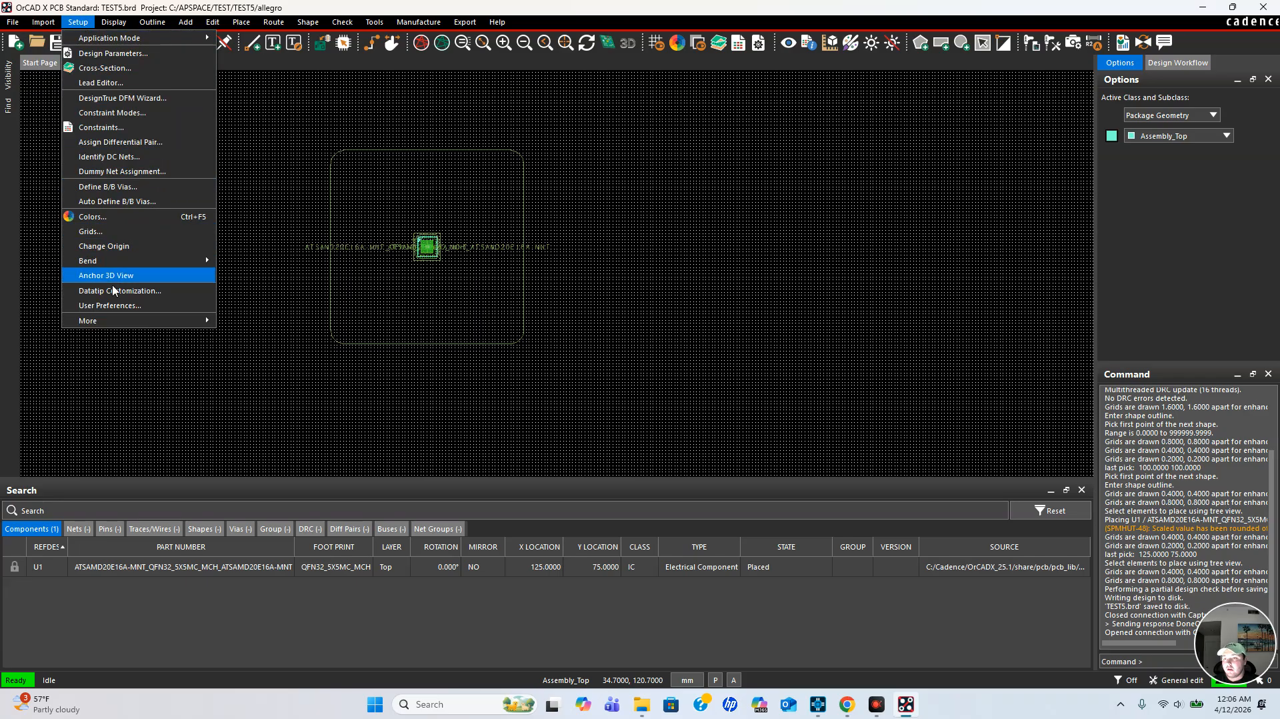
{"action": "left_click", "coordinate": [110, 304]}
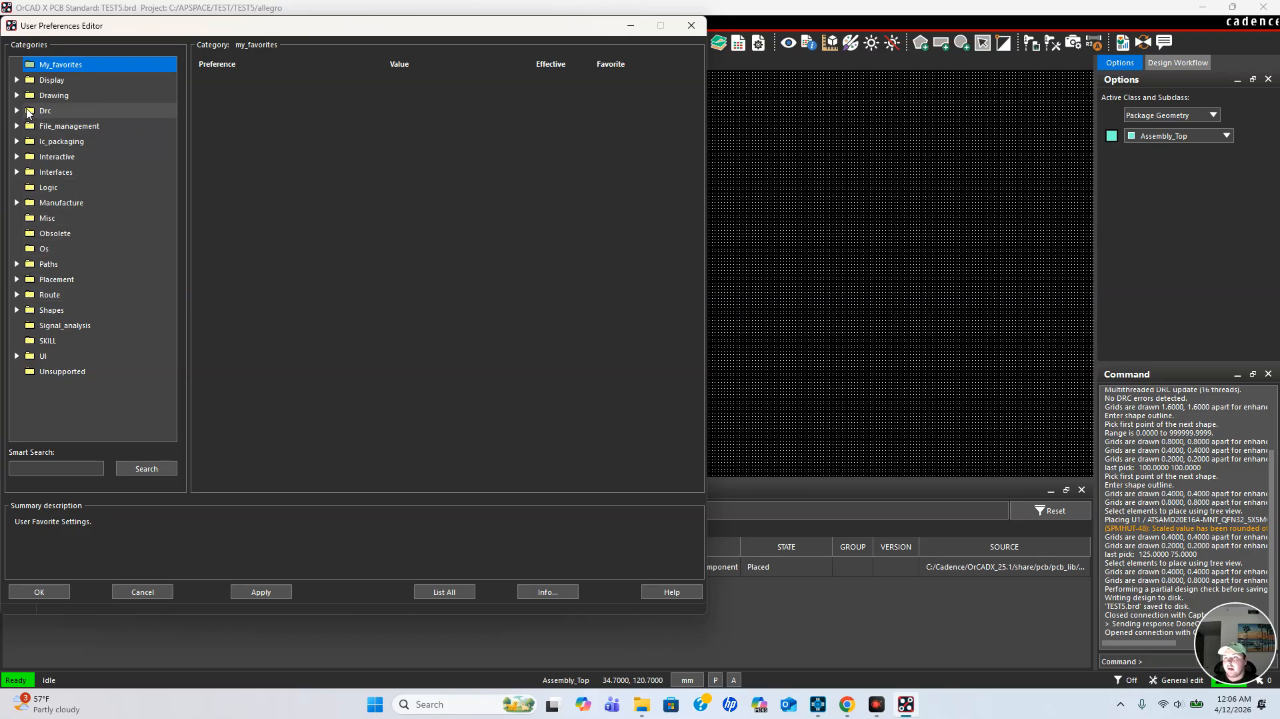
{"action": "left_click_drag", "start_coordinate": [340, 27], "coordinate": [658, 41]}
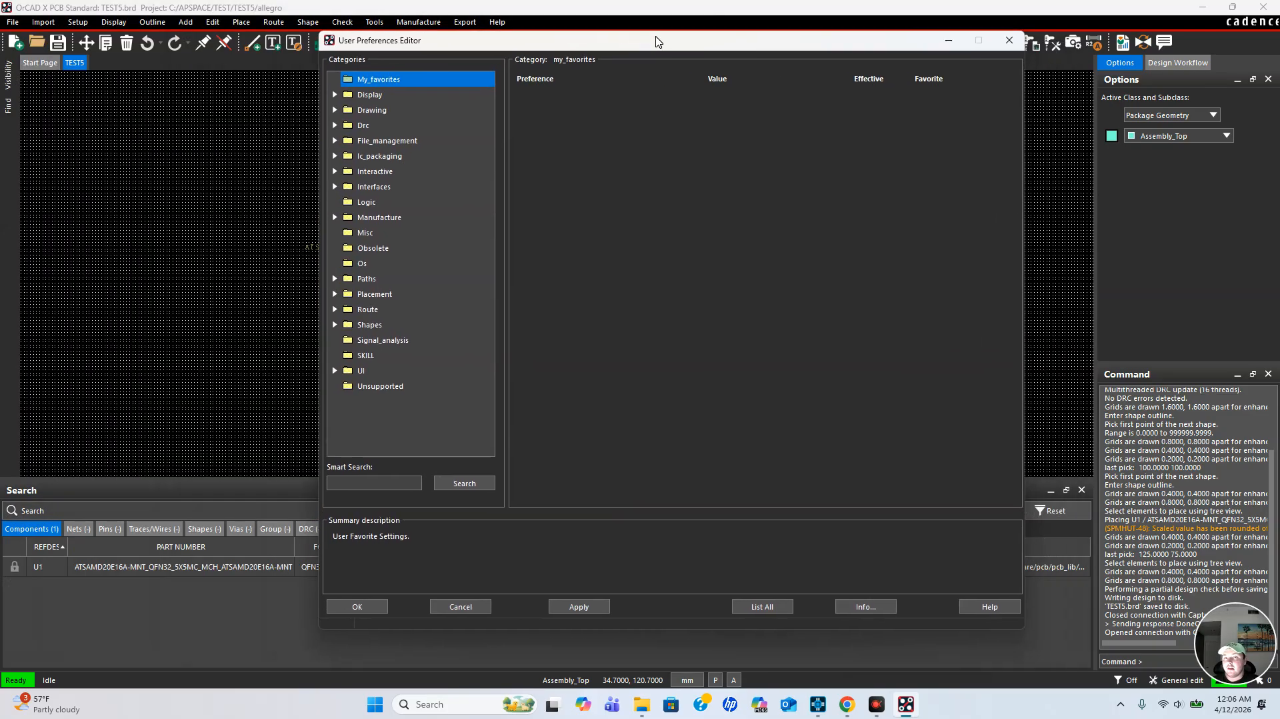
{"action": "left_click", "coordinate": [336, 188]}
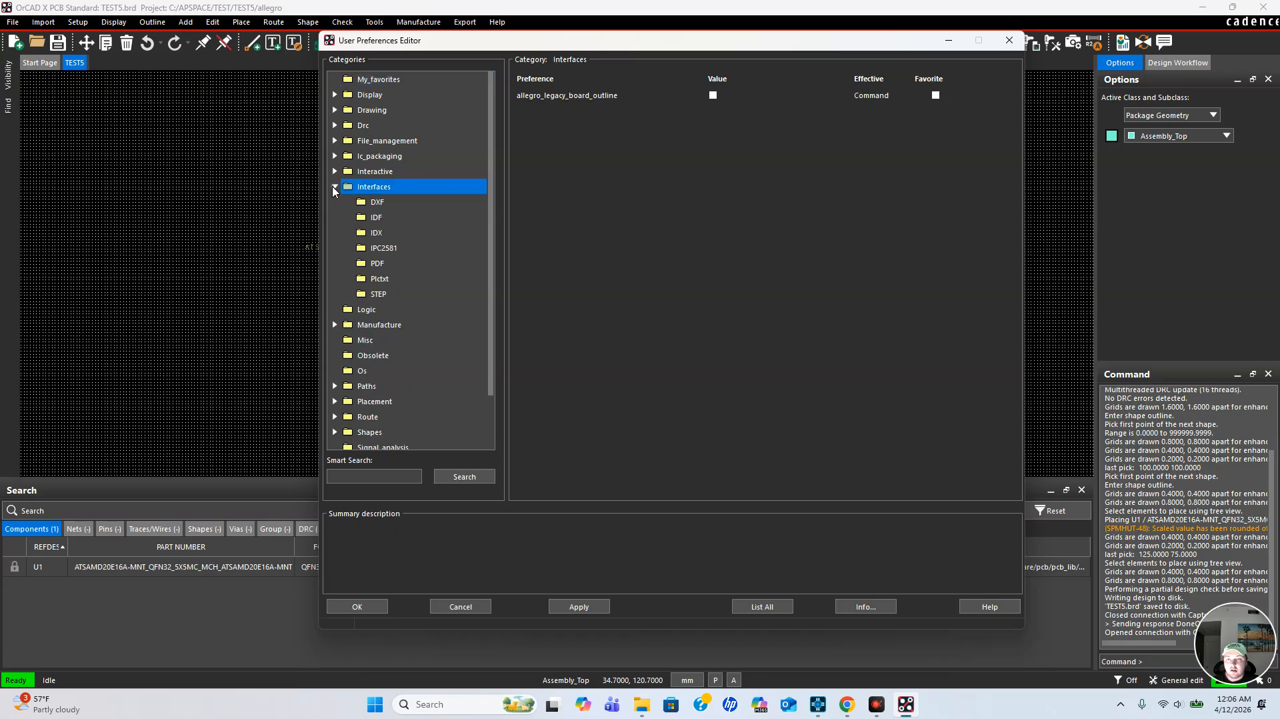
{"action": "left_click", "coordinate": [336, 172]}
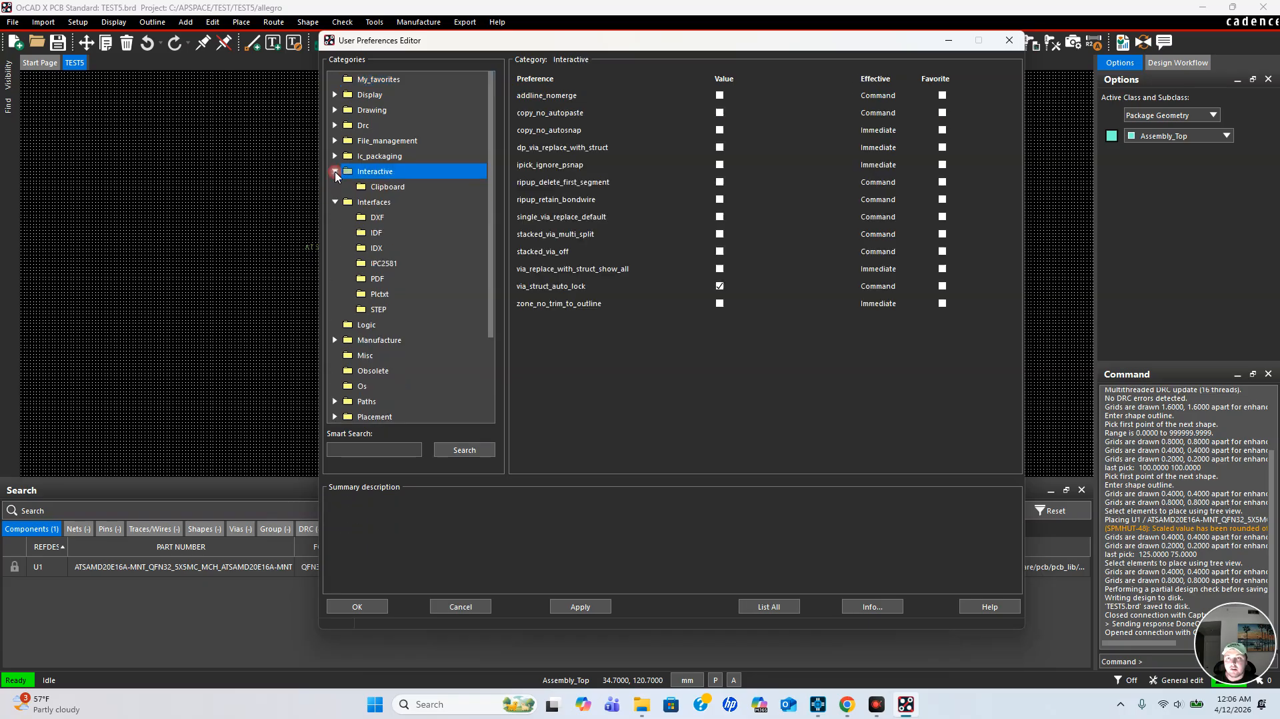
{"action": "left_click", "coordinate": [337, 156]}
{"action": "left_click", "coordinate": [339, 141]}
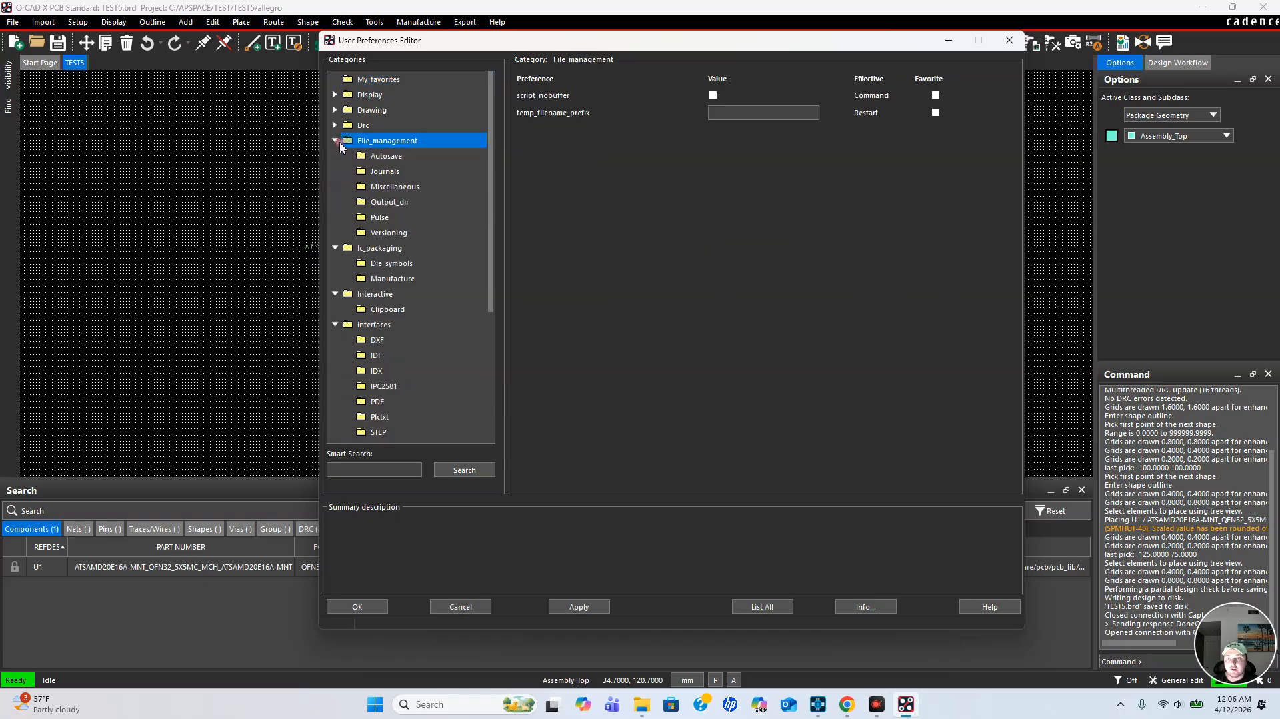
{"action": "left_click", "coordinate": [335, 95]}
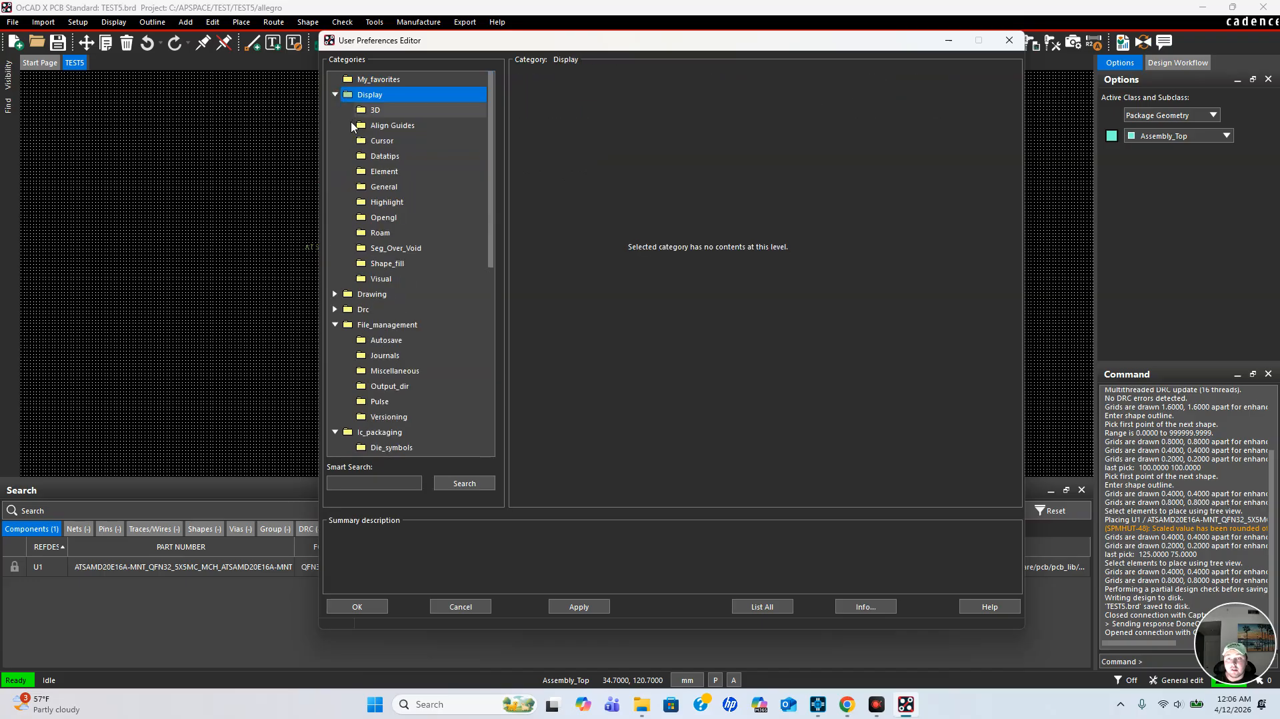
{"action": "left_click", "coordinate": [336, 294]}
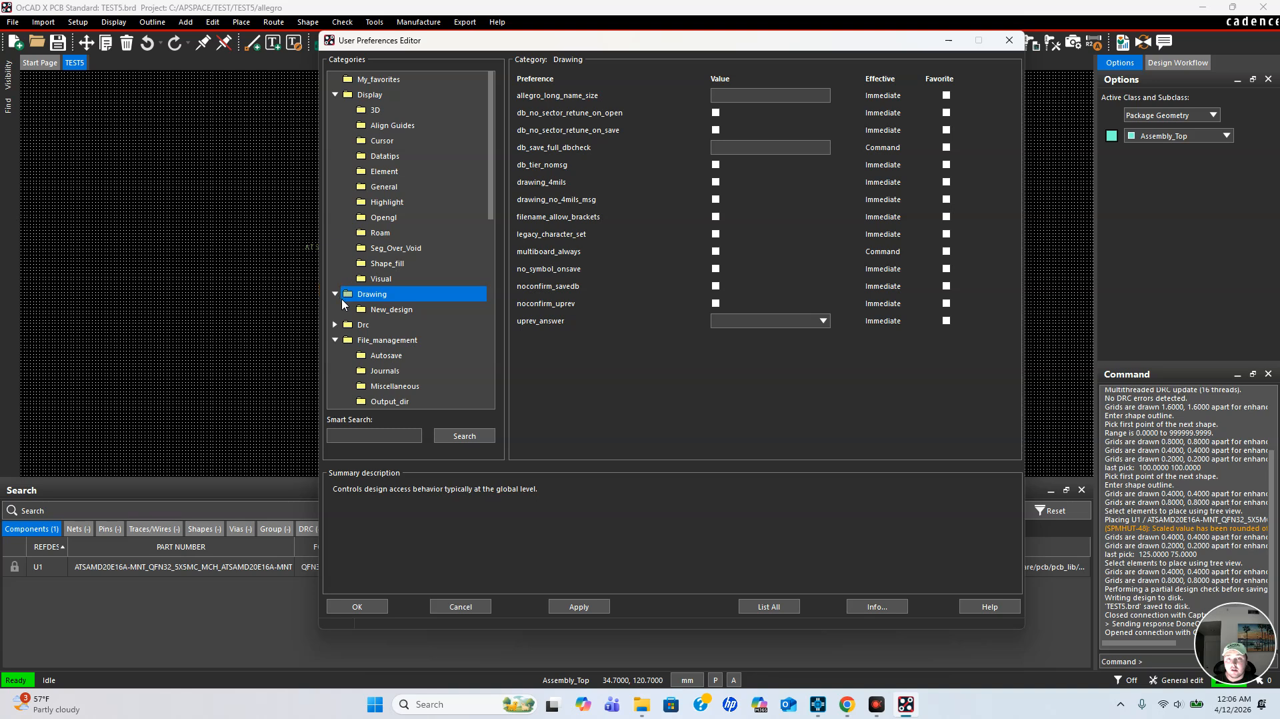
{"action": "left_click", "coordinate": [349, 326]}
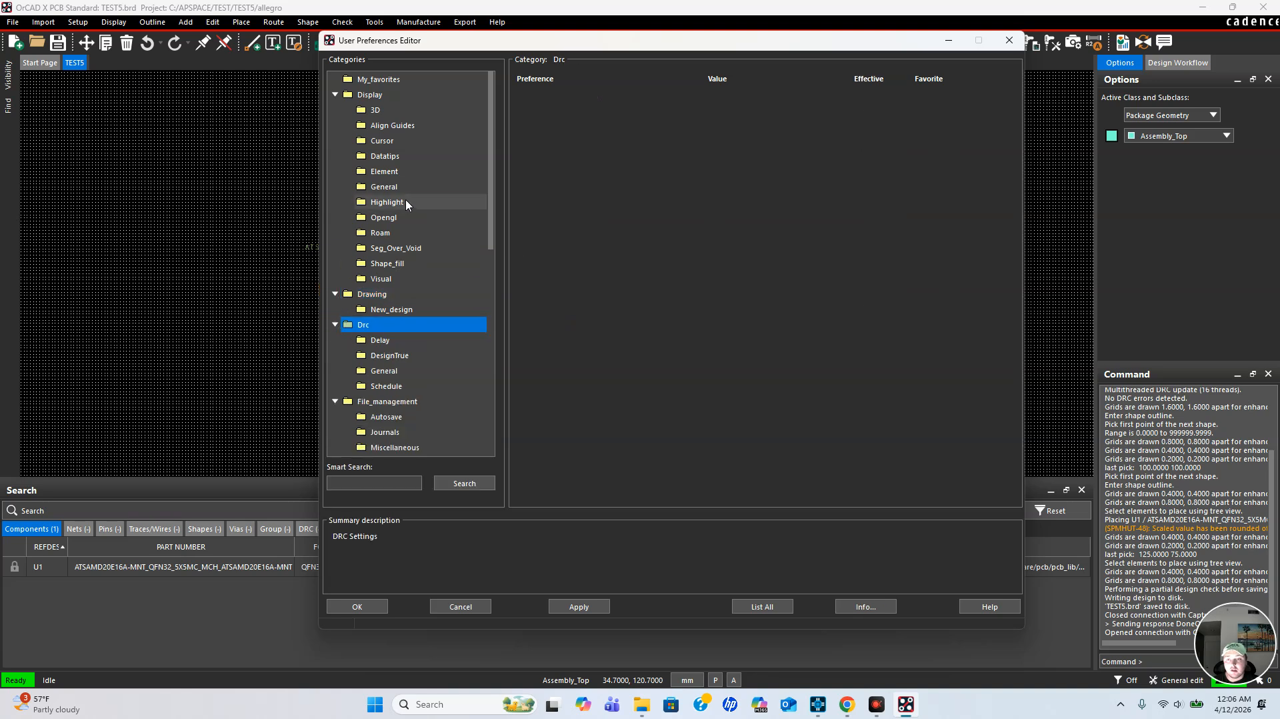
{"action": "scroll", "coordinate": [406, 201], "scroll_direction": "down", "scroll_amount": 5}
{"action": "scroll", "coordinate": [404, 227], "scroll_direction": "down", "scroll_amount": 5}
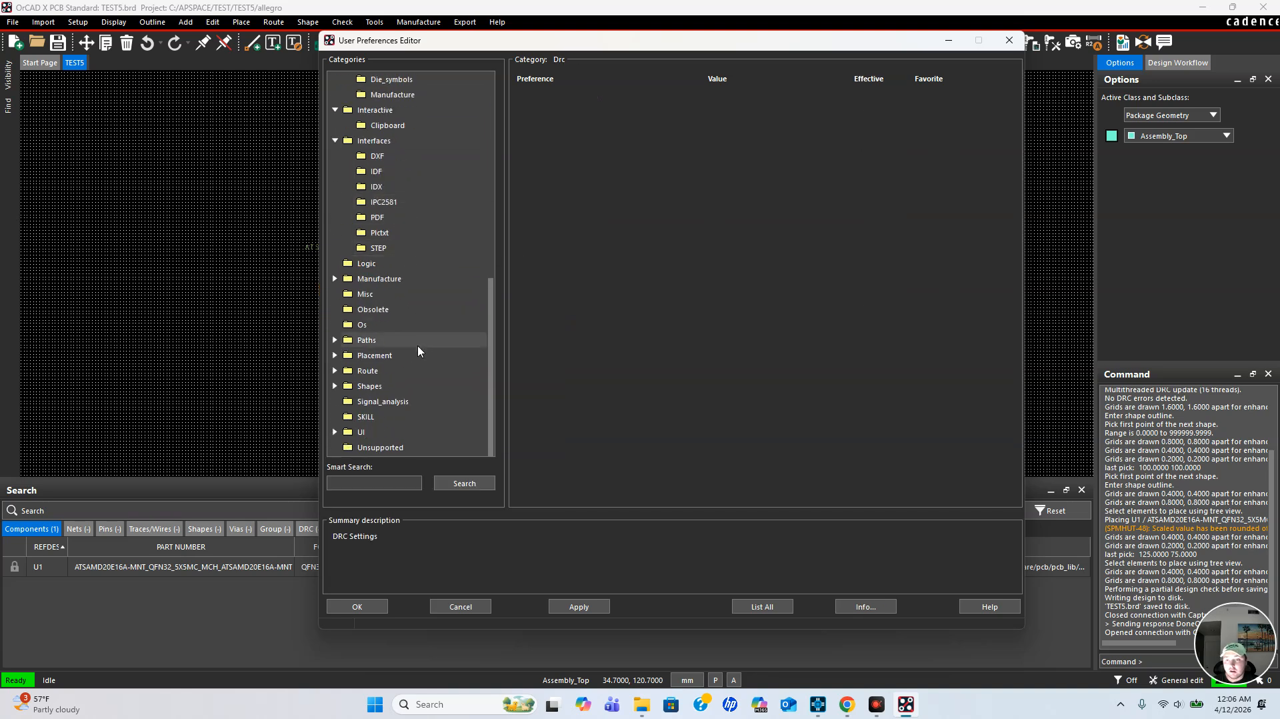
Examine the library search path preferences under Paths, Library, including psmpath, and close the preferences editor.
{"action": "left_click", "coordinate": [336, 340]}
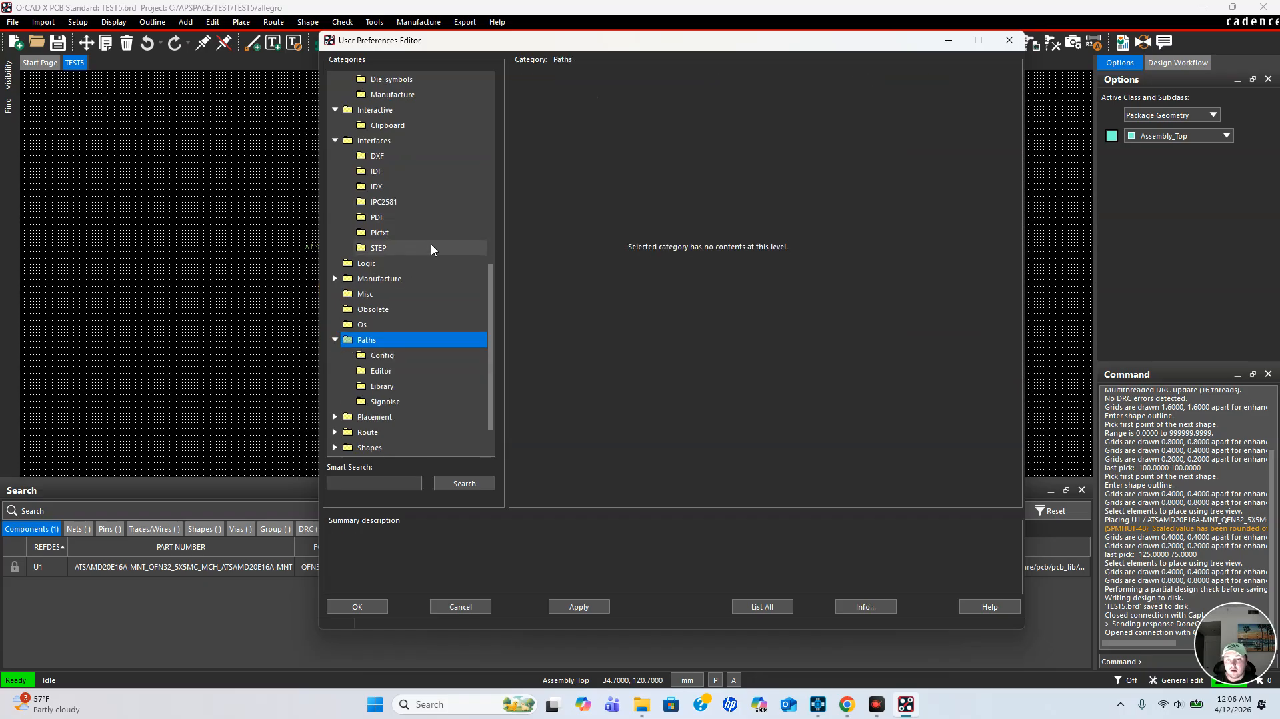
{"action": "scroll", "coordinate": [420, 280], "scroll_direction": "down", "scroll_amount": 1}
{"action": "left_click", "coordinate": [383, 325]}
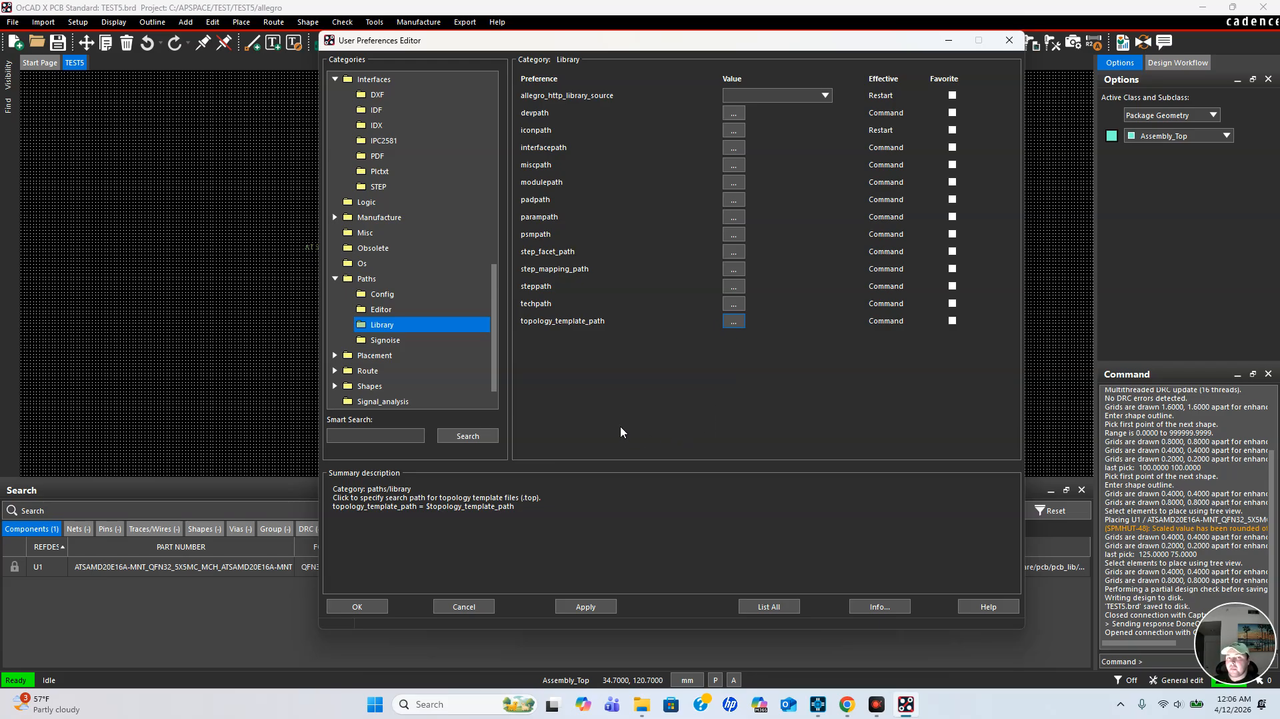
{"action": "left_click", "coordinate": [565, 239]}
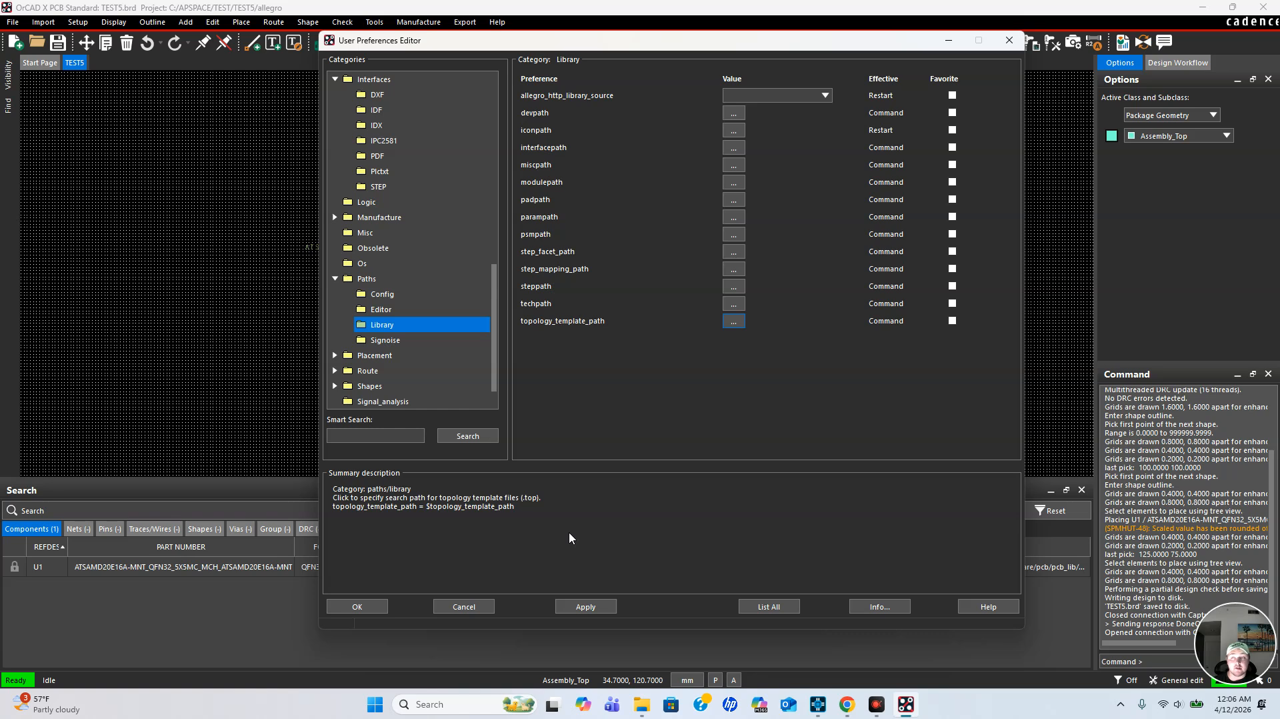
{"action": "left_click", "coordinate": [360, 607]}
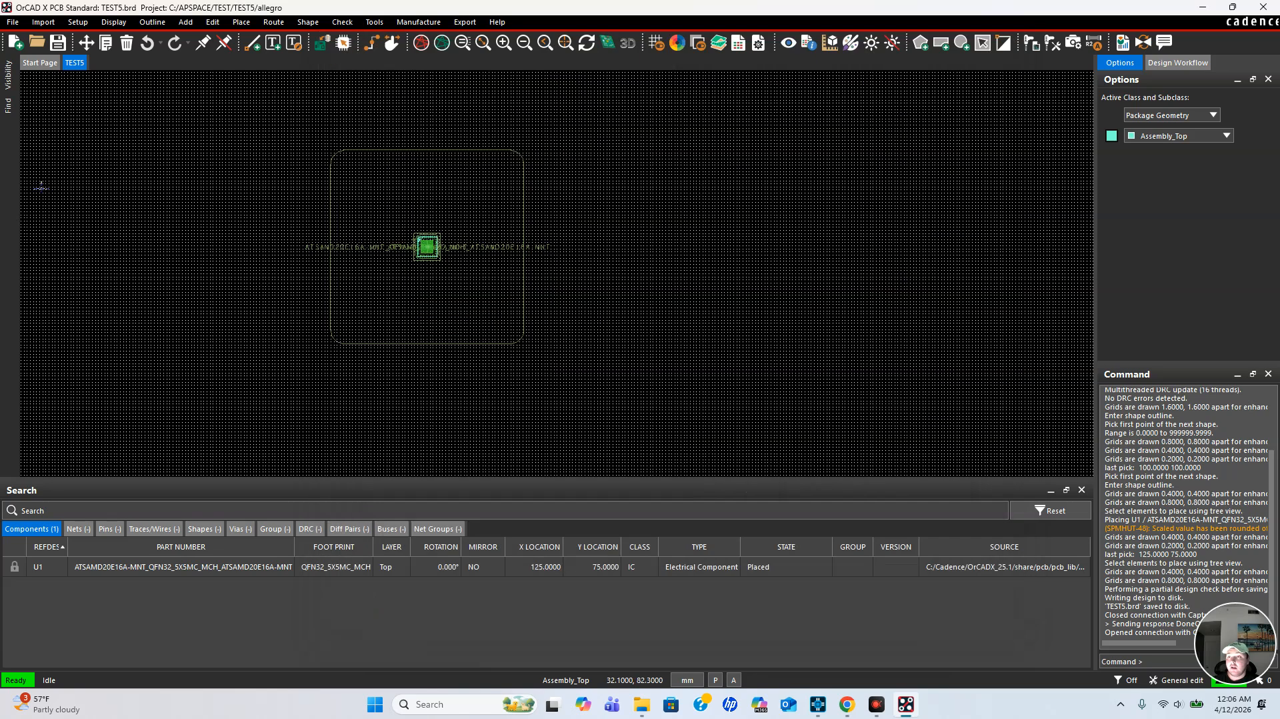
Reopen the user preferences at the library paths and check the directories listed for psmpath.
{"action": "left_click", "coordinate": [12, 22]}
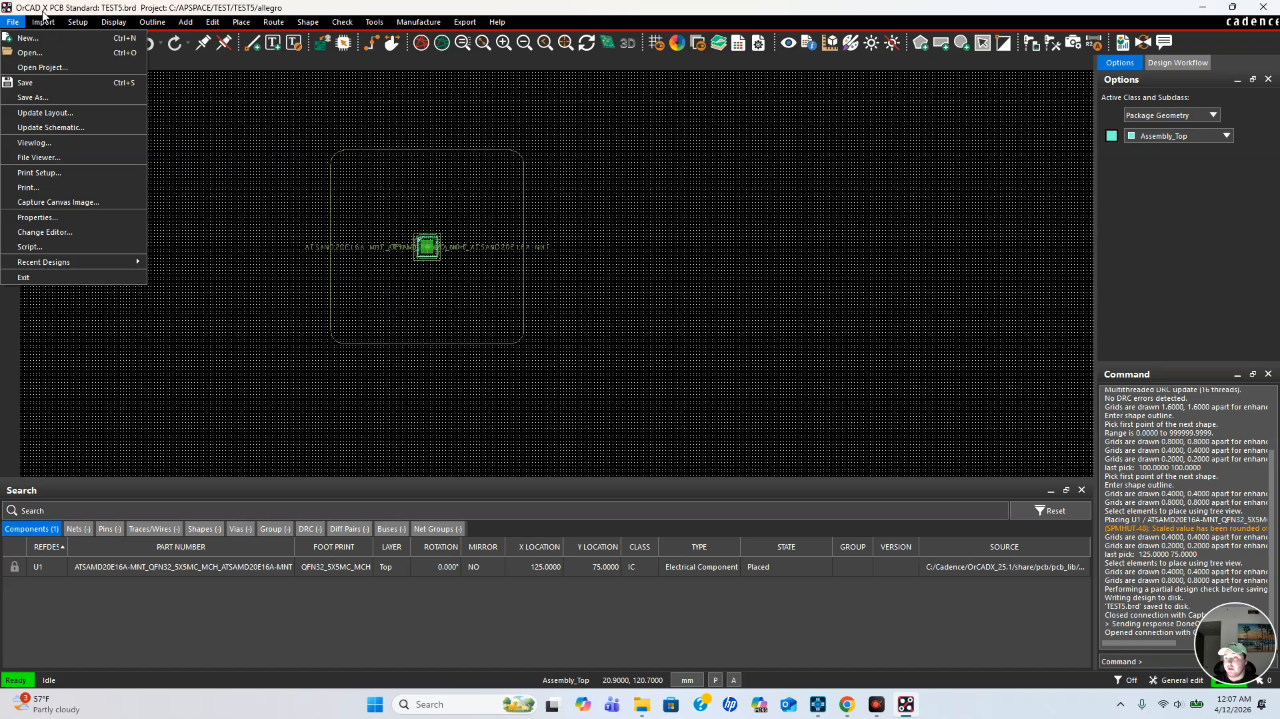
{"action": "mouse_move", "coordinate": [78, 25]}
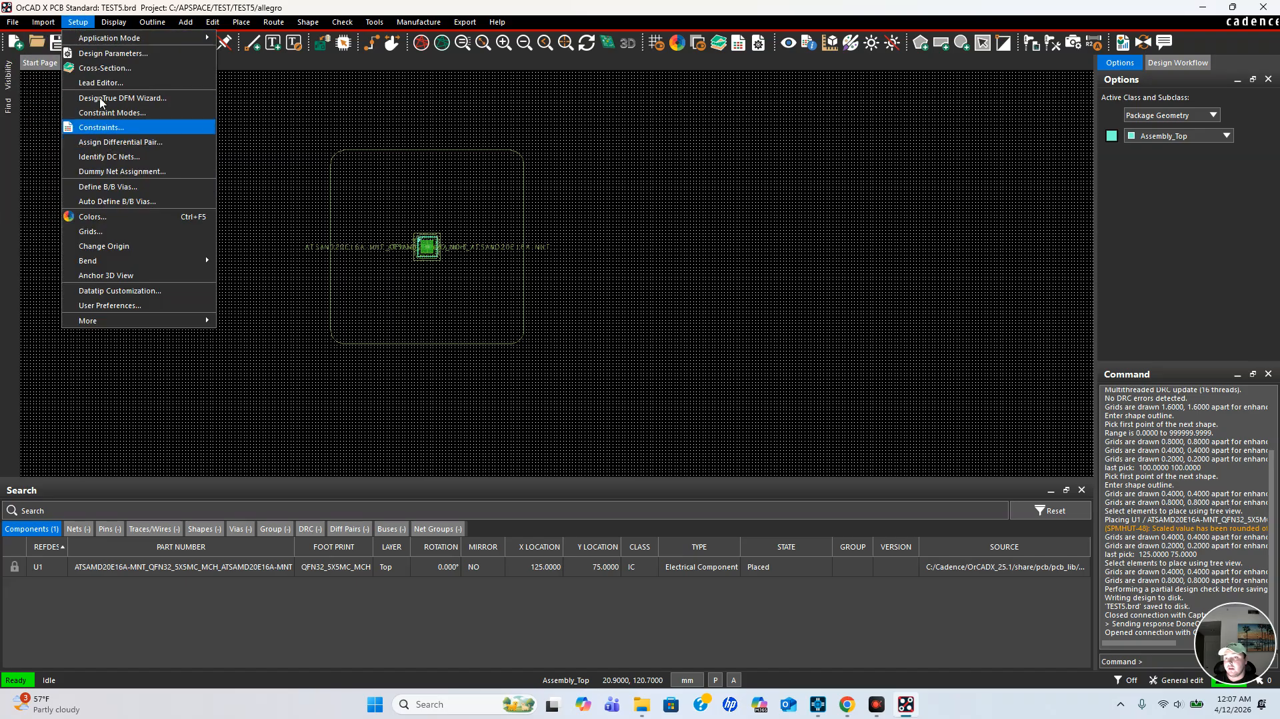
{"action": "mouse_move", "coordinate": [145, 25]}
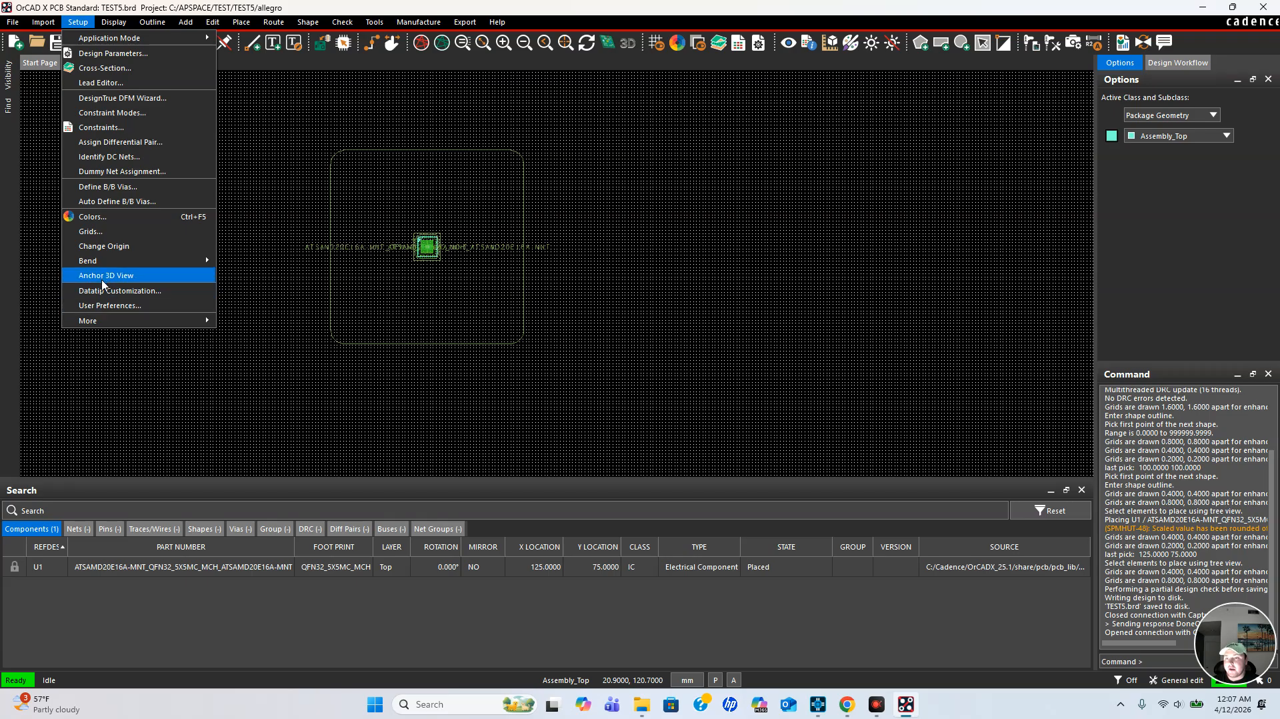
{"action": "left_click", "coordinate": [99, 306]}
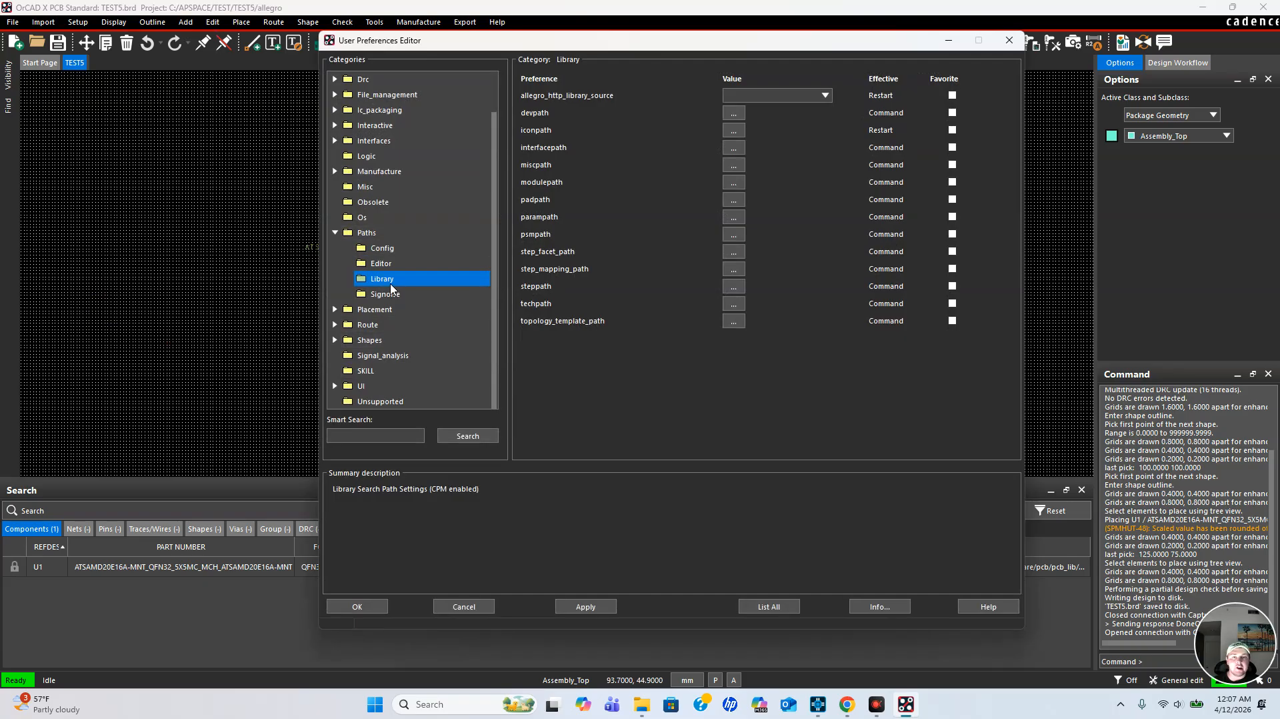
{"action": "left_click", "coordinate": [528, 238]}
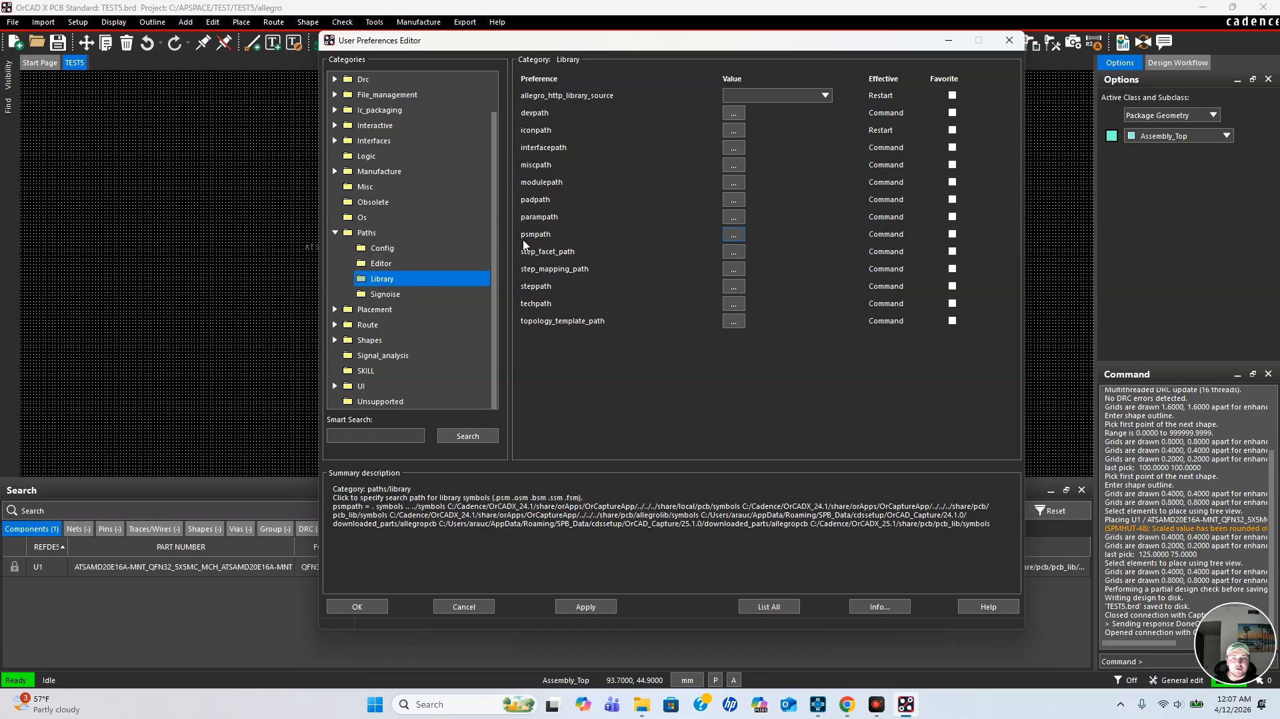
{"action": "left_click", "coordinate": [730, 238]}
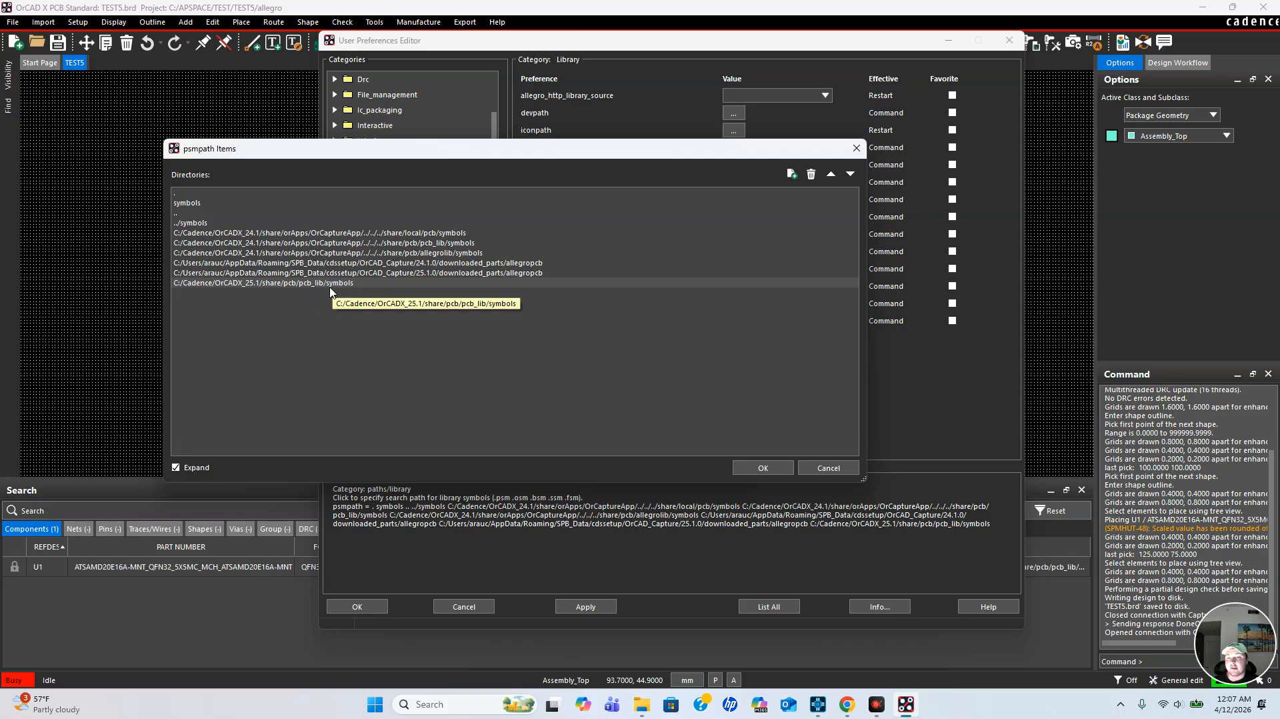
{"action": "left_click", "coordinate": [751, 469]}
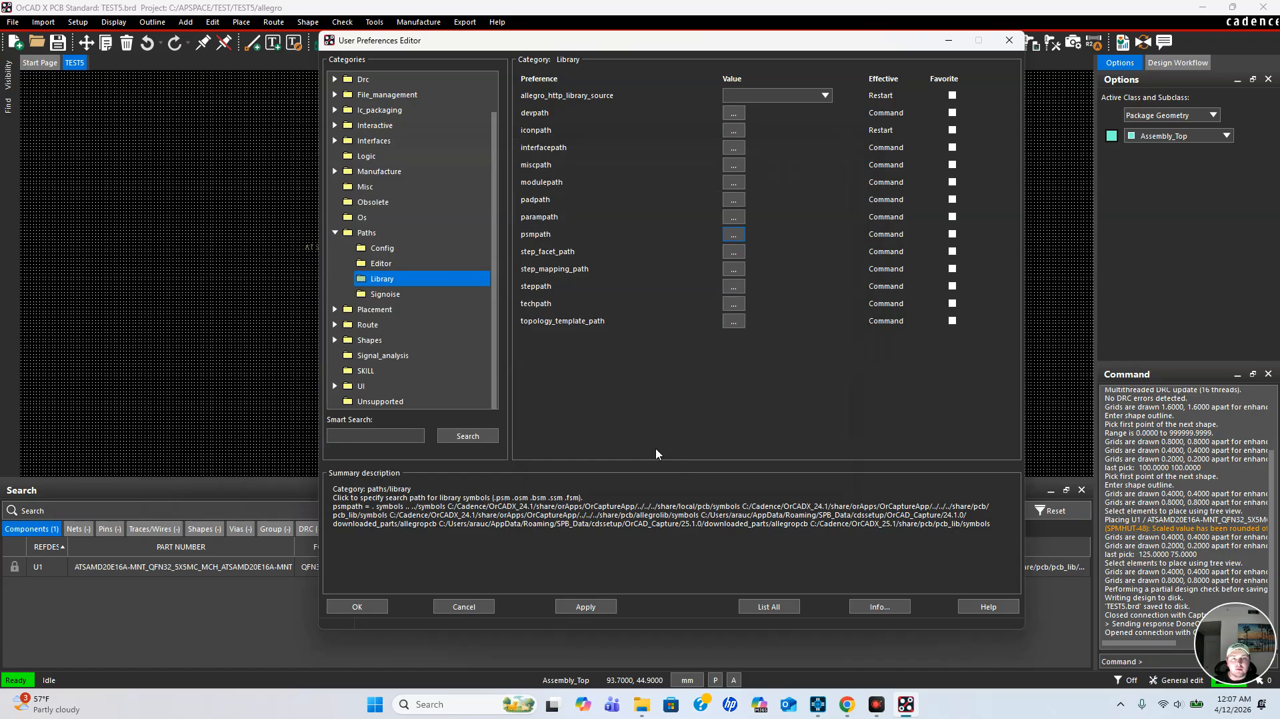
{"action": "left_click", "coordinate": [734, 235]}
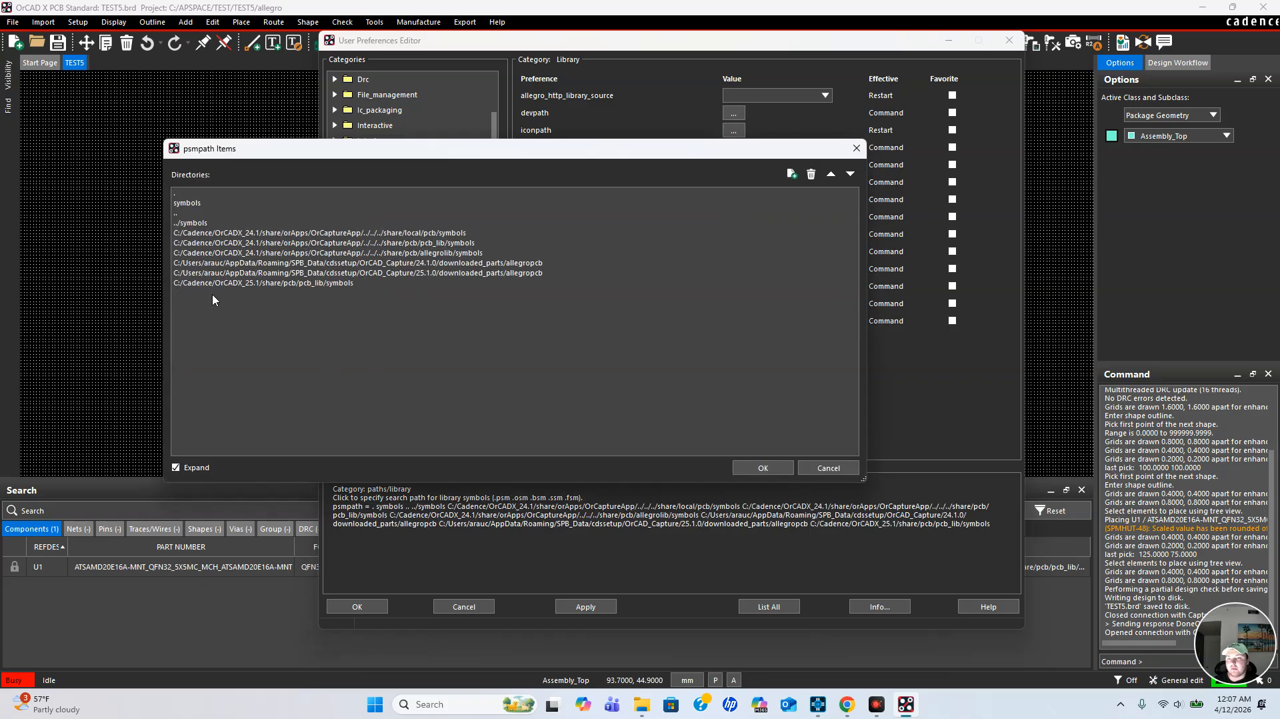
{"action": "left_click", "coordinate": [763, 467]}
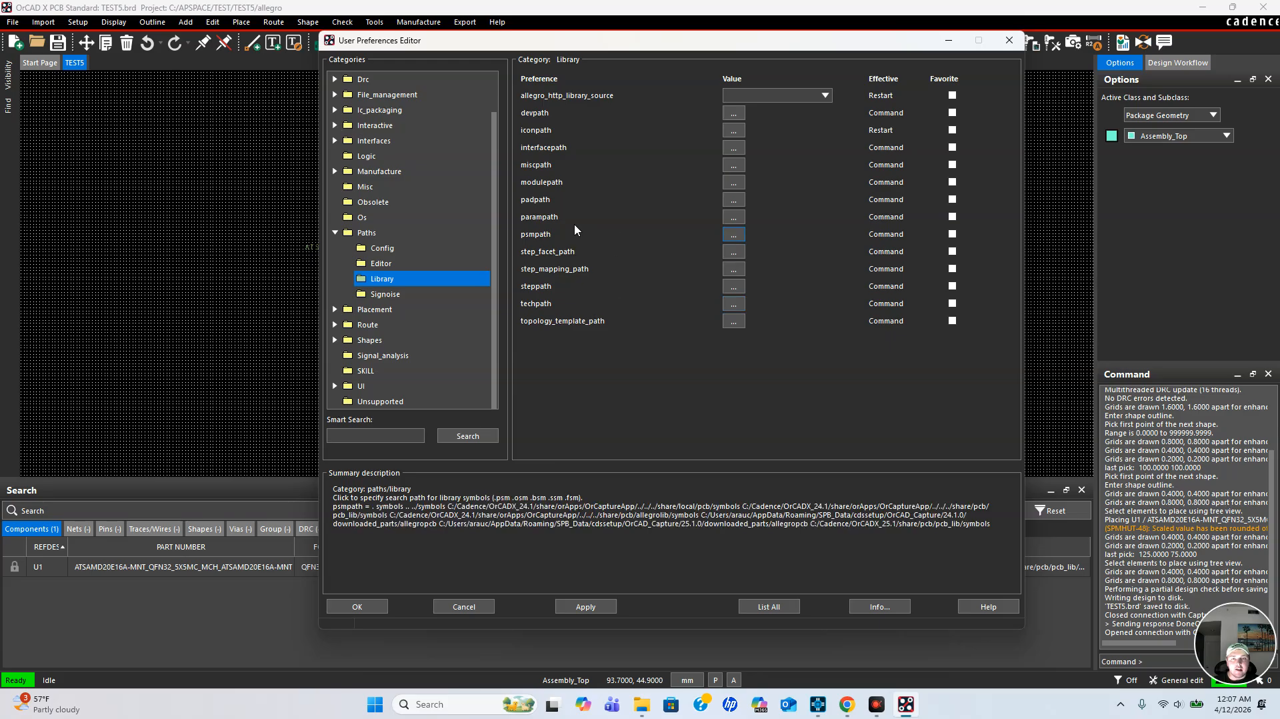
Check the directories listed for padpath, including the OrCADX_25.1 padstacks and symbols folders, and close the user preferences.
{"action": "left_click", "coordinate": [734, 200]}
{"action": "left_click", "coordinate": [734, 200]}
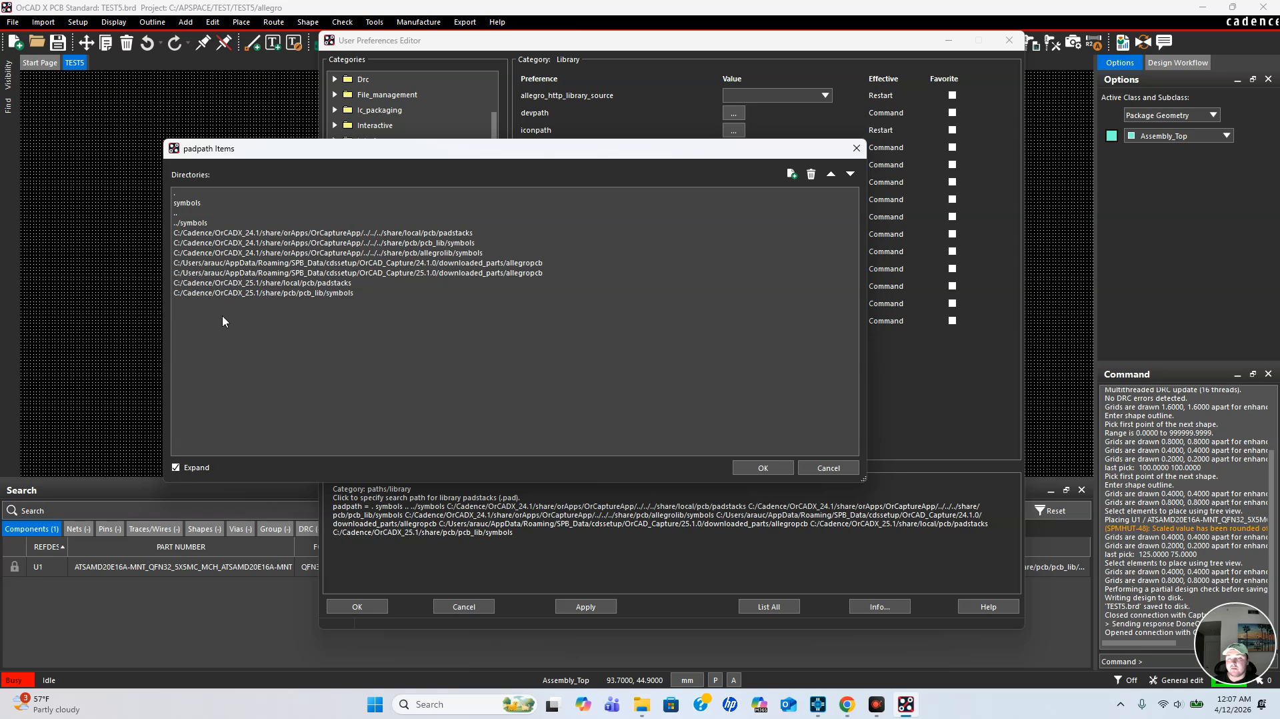
{"action": "left_click_drag", "start_coordinate": [585, 158], "coordinate": [605, 384]}
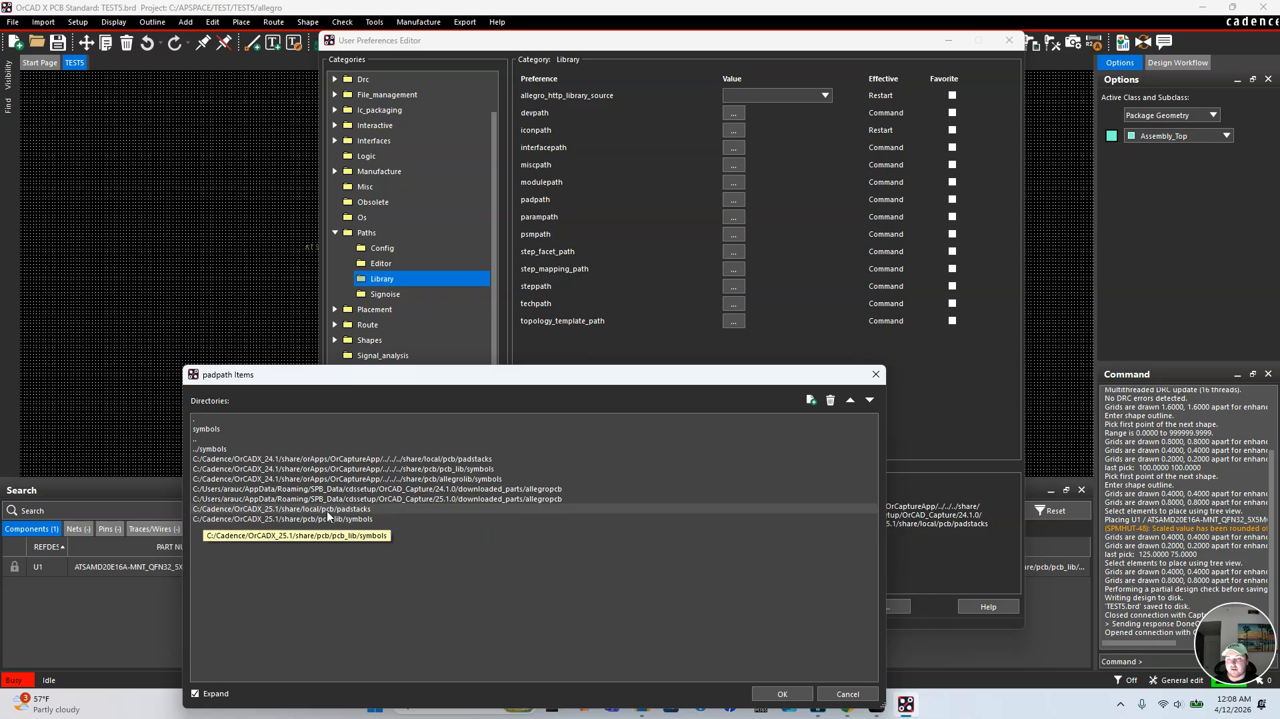
{"action": "left_click_drag", "start_coordinate": [628, 379], "coordinate": [474, 117]}
{"action": "left_click", "coordinate": [630, 366]}
{"action": "left_click", "coordinate": [629, 430]}
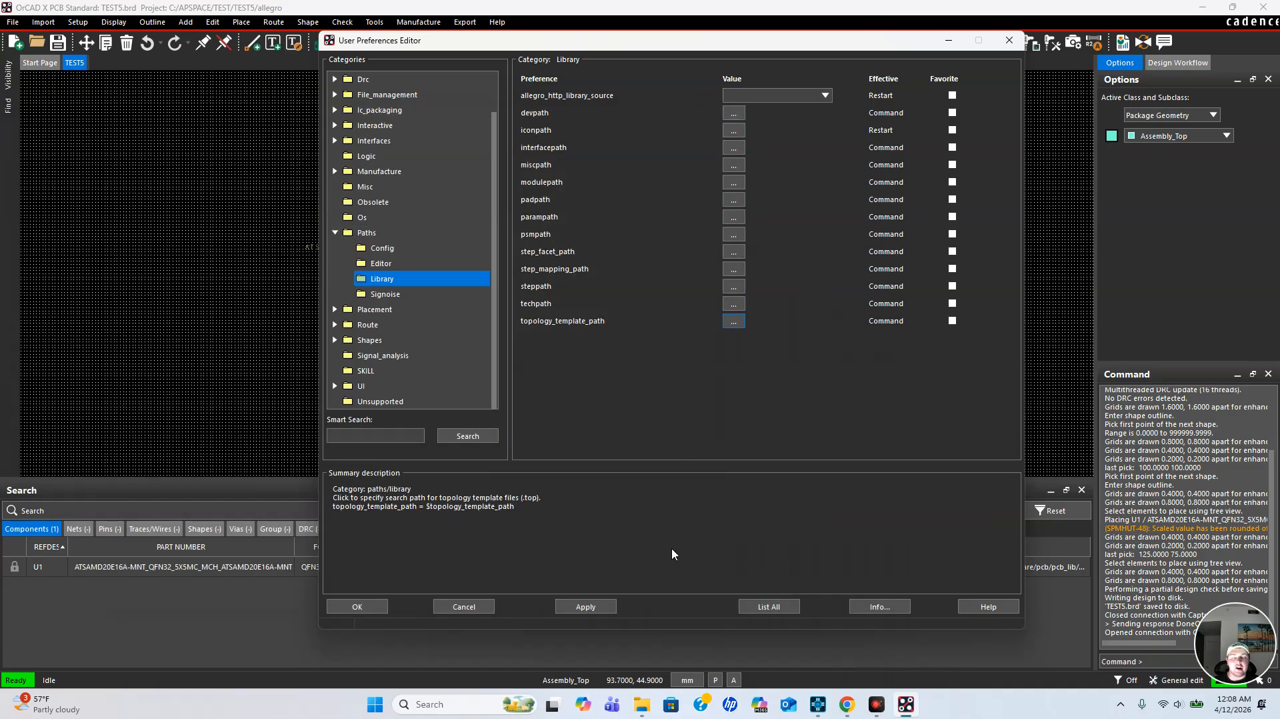
{"action": "left_click", "coordinate": [372, 607]}
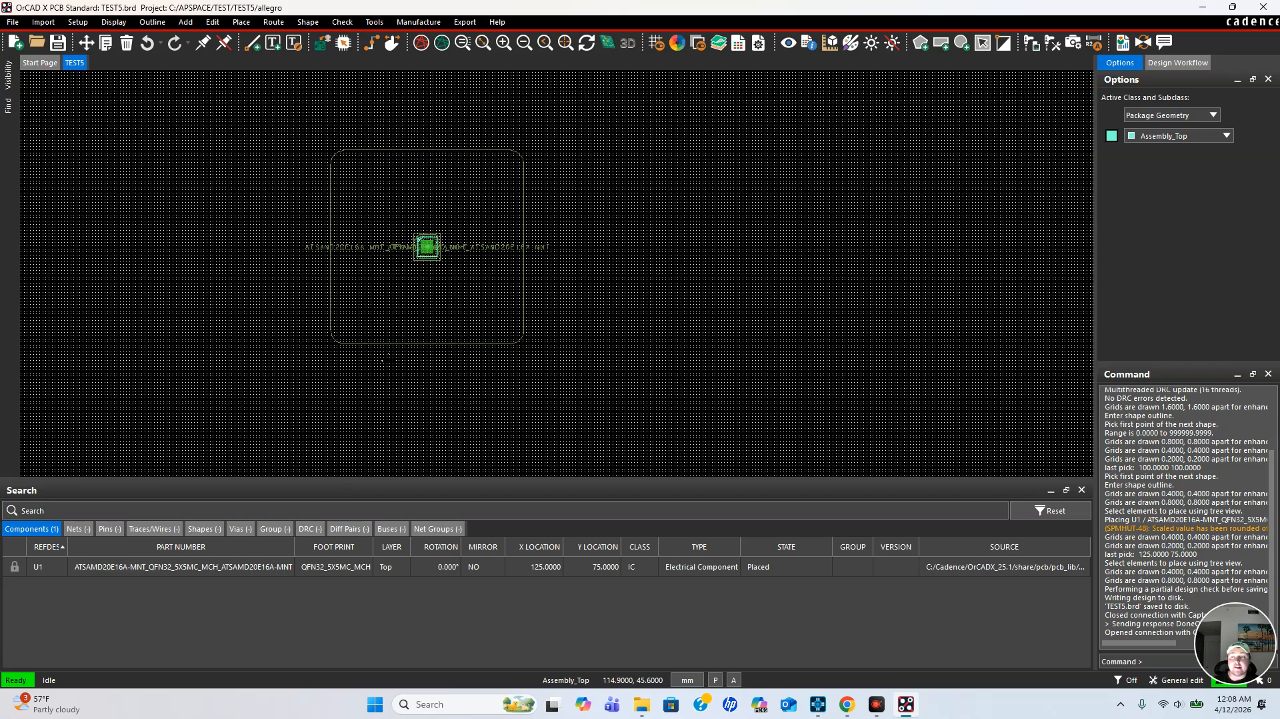